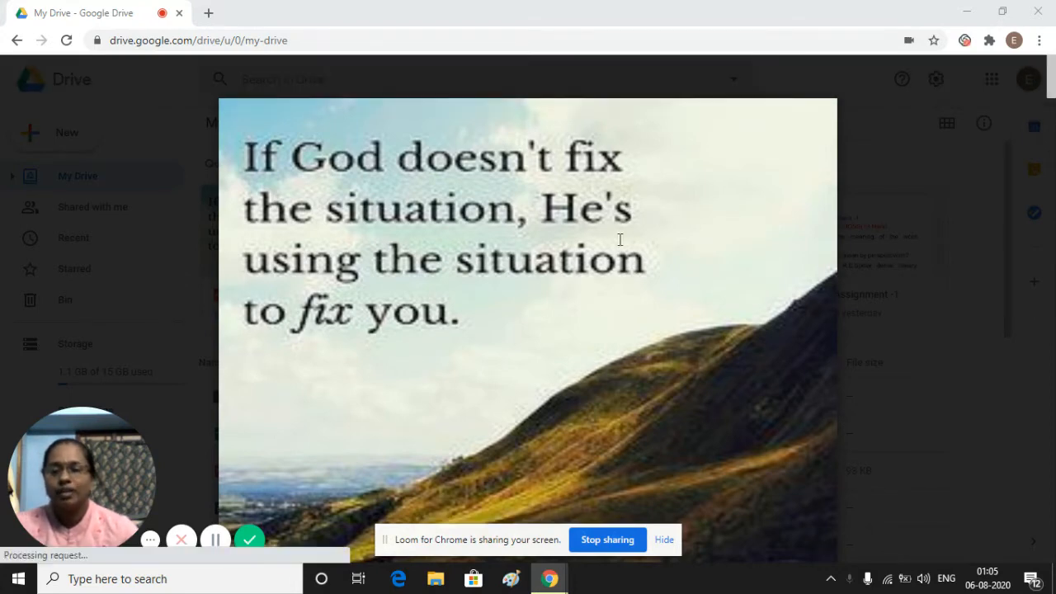
left_click(227, 544)
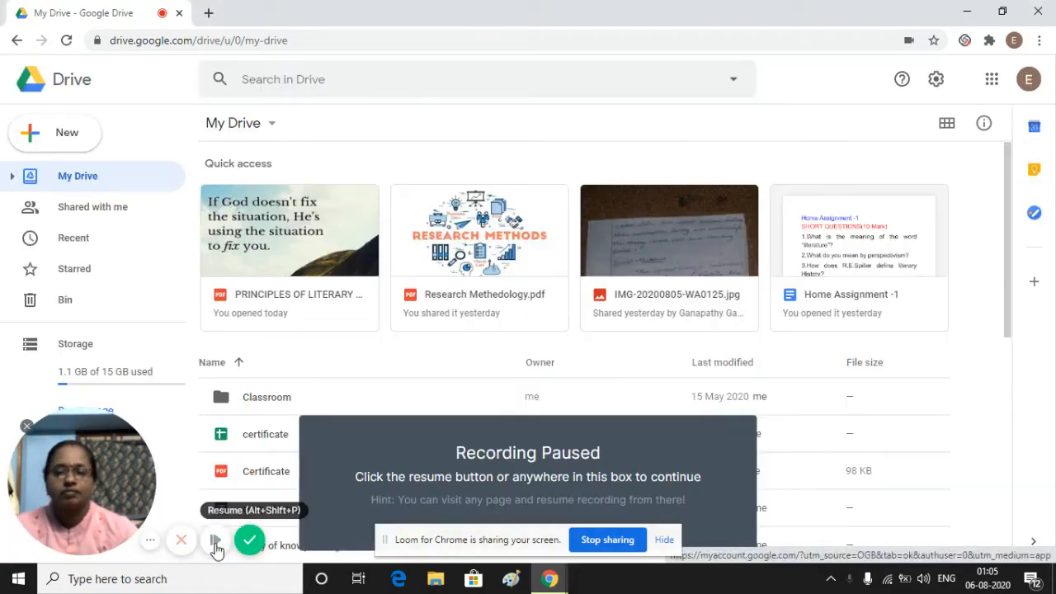
left_click(214, 539)
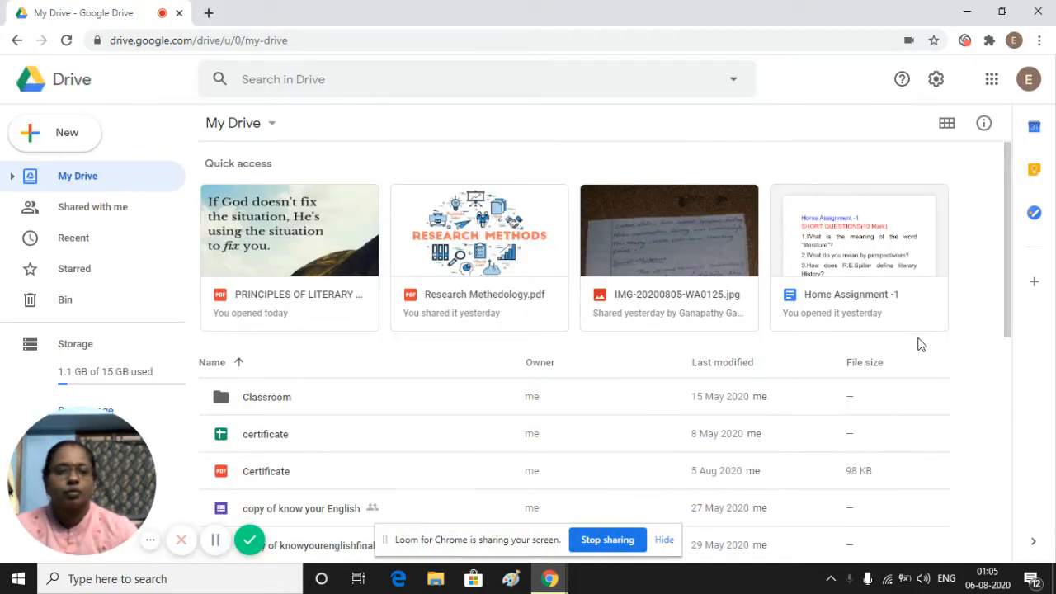
Step: Open Google Classroom from the Google apps available in Drive
left_click(992, 78)
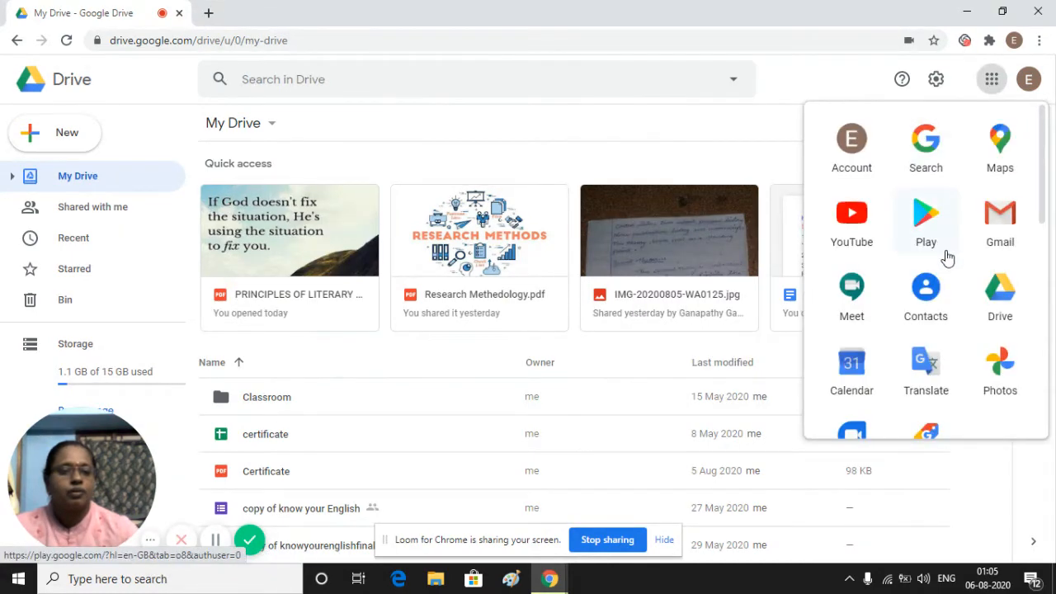
scroll(946, 281, "down", 2)
scroll(947, 264, "down", 4)
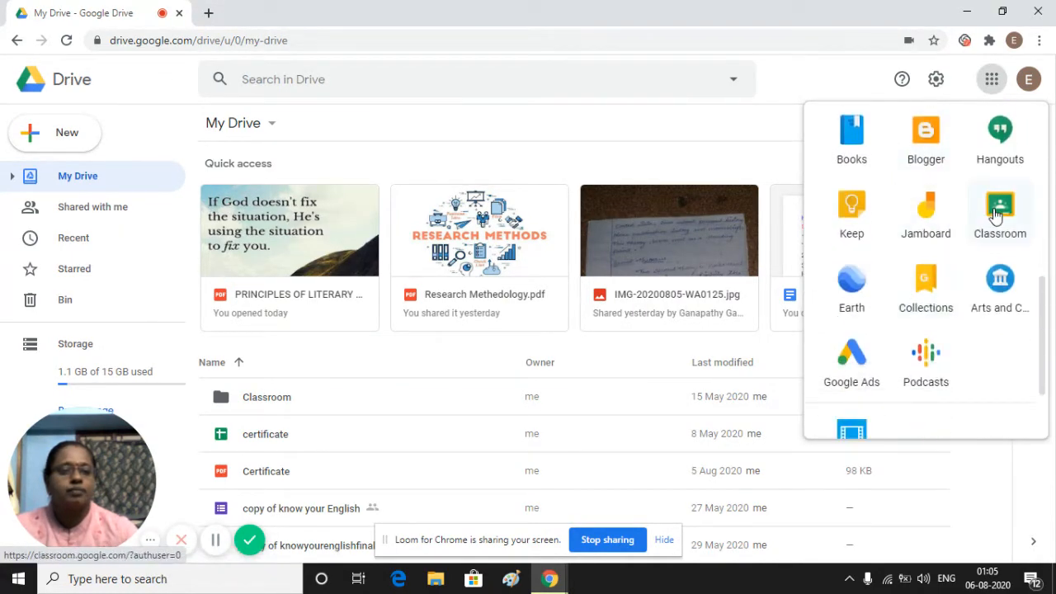
left_click(996, 213)
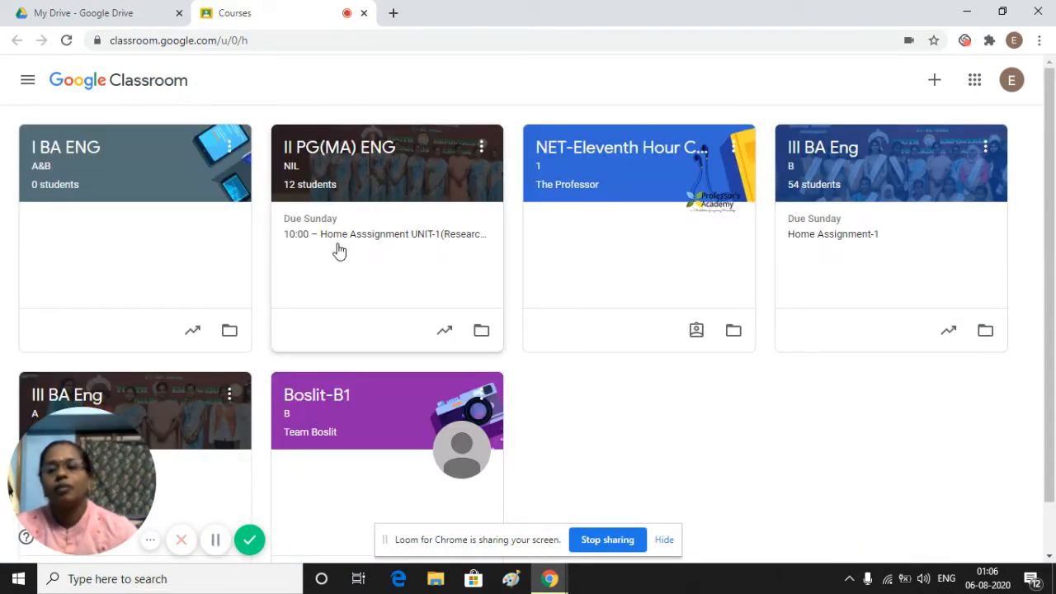
Step: Start creating a new class and accept the notice about using Classroom at a school or university with students
left_click(936, 81)
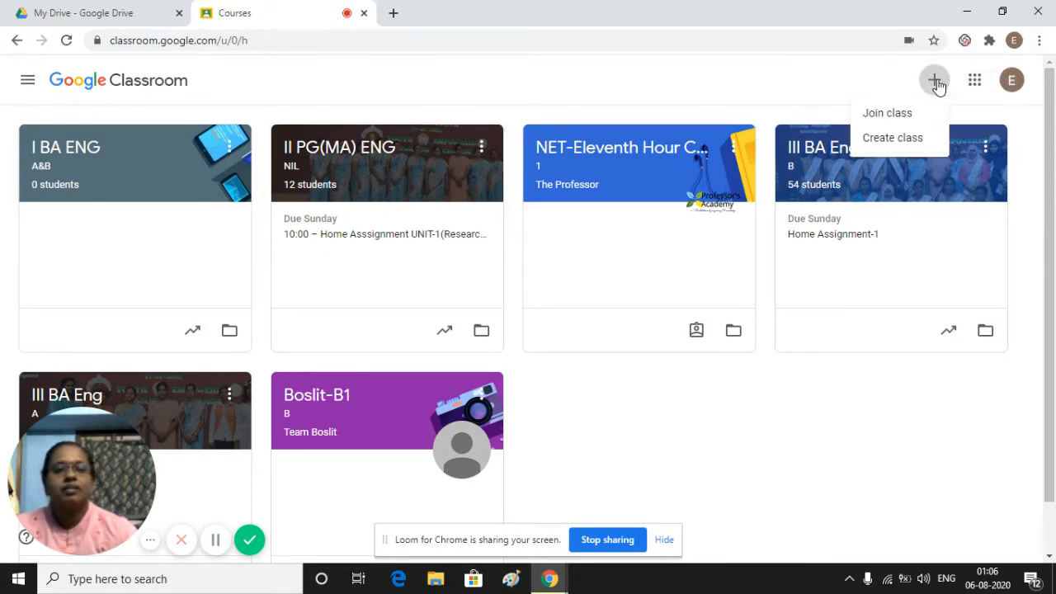
left_click(894, 140)
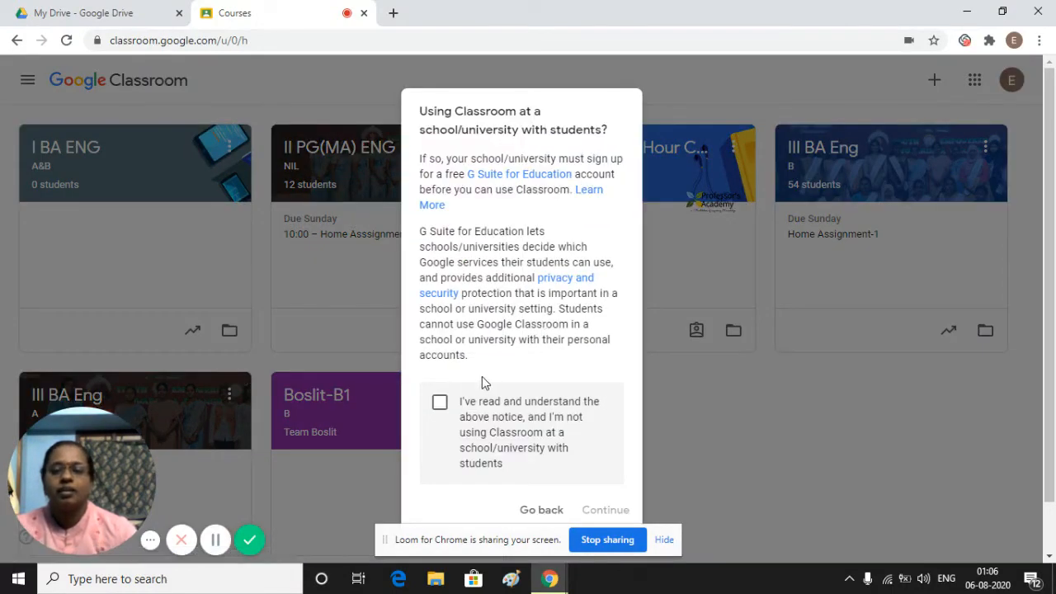
left_click(439, 404)
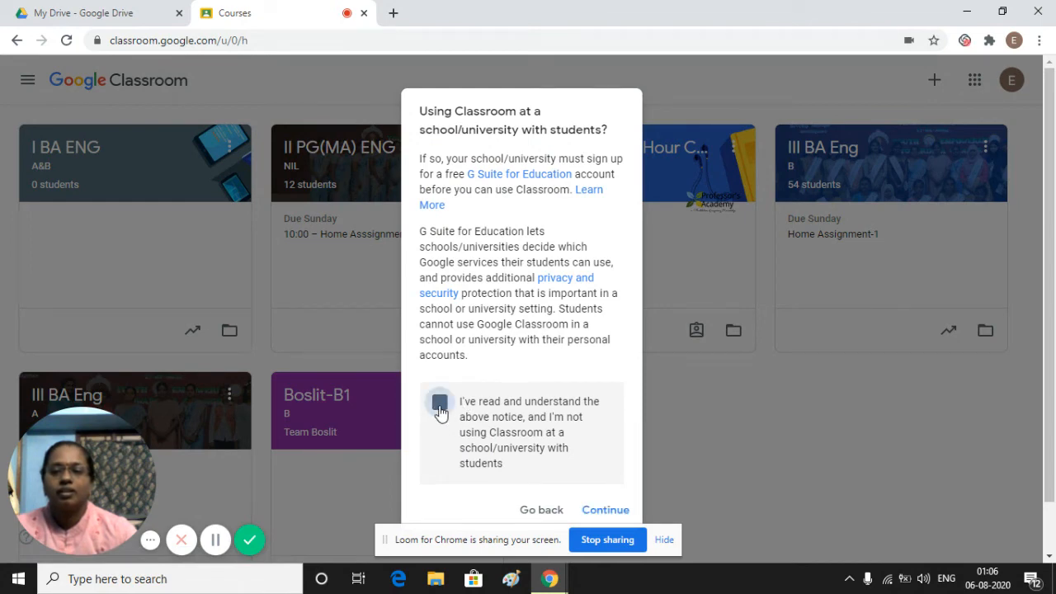
scroll(587, 495, "down", 1)
left_click(601, 512)
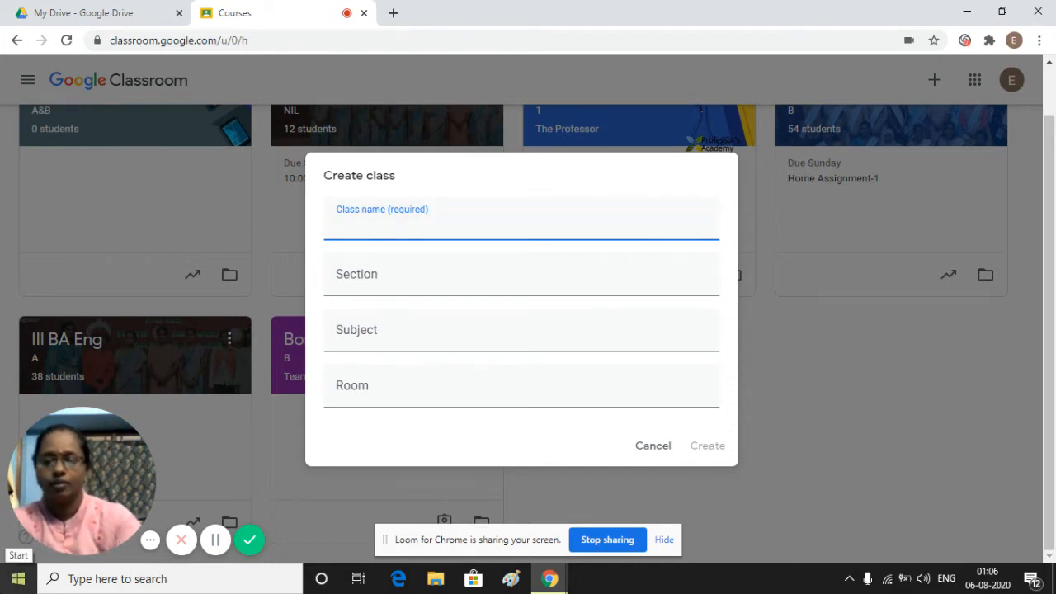
Step: Name the new class I BA ENGLISH and set its section to A
type("I")
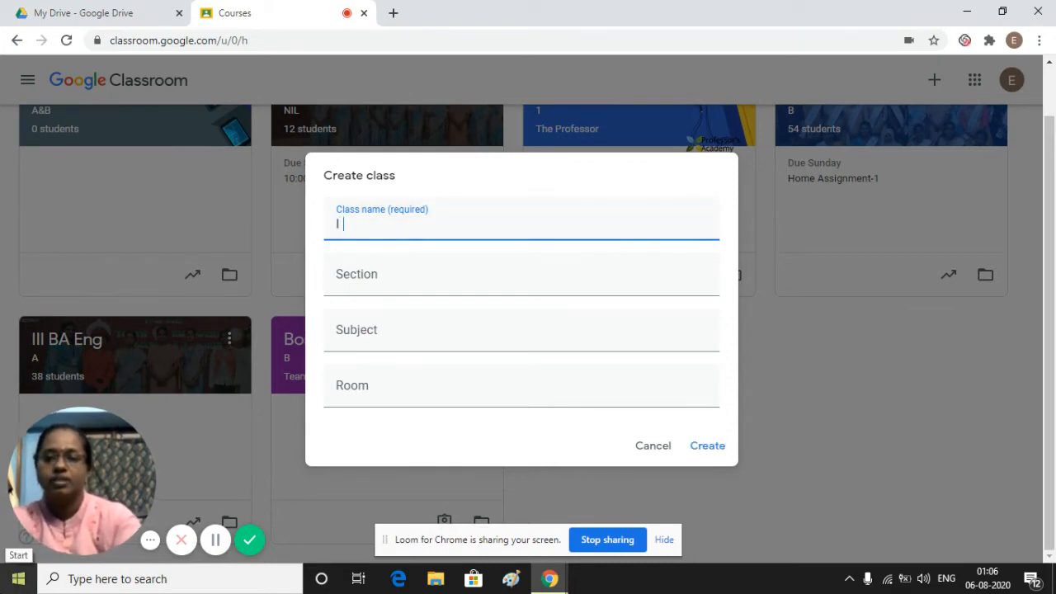
type(" B")
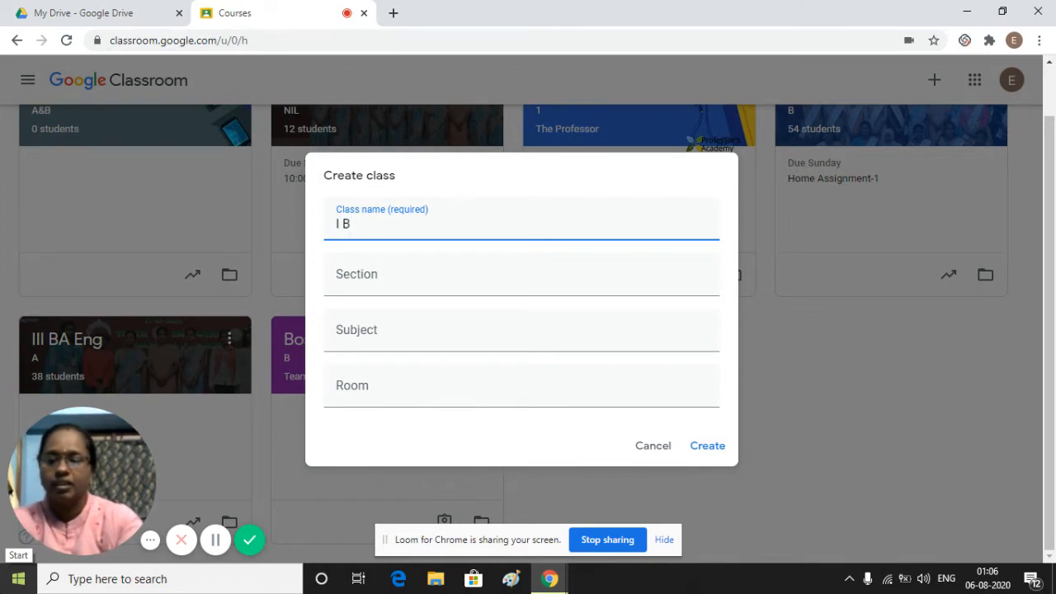
type("A E")
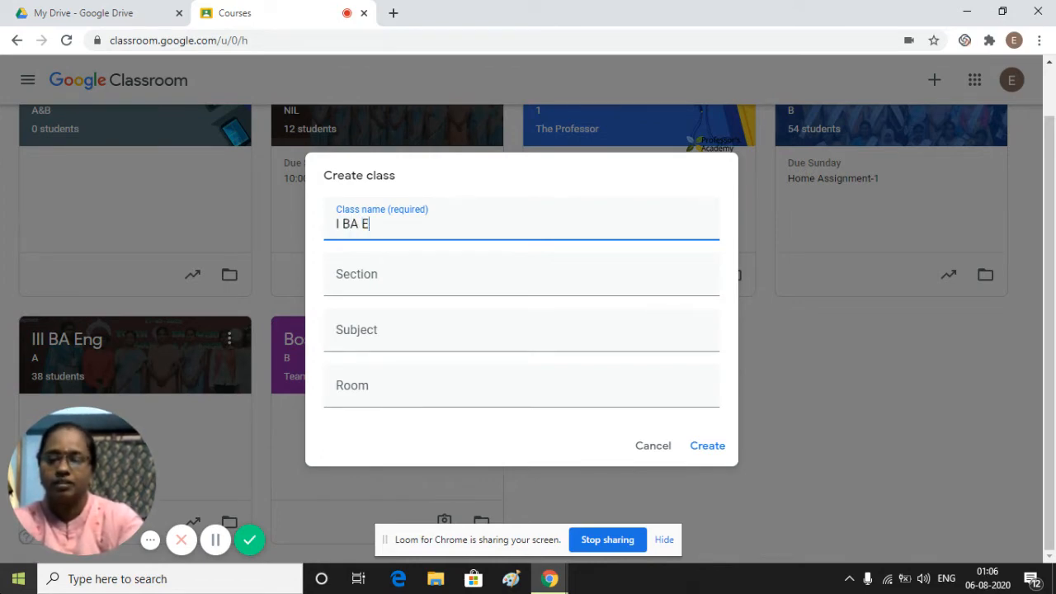
type("NGLISH")
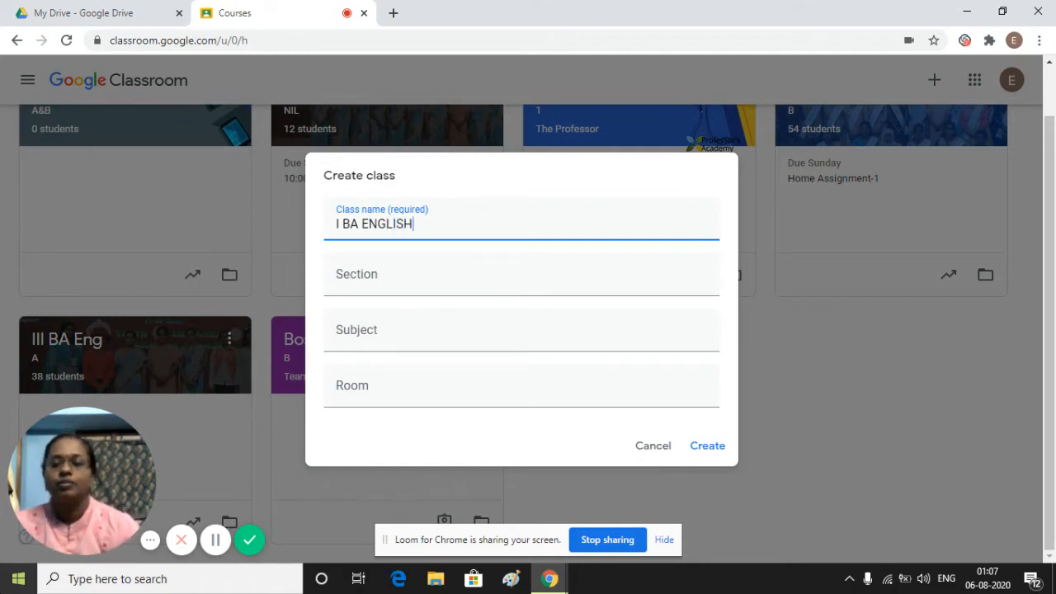
left_click(347, 284)
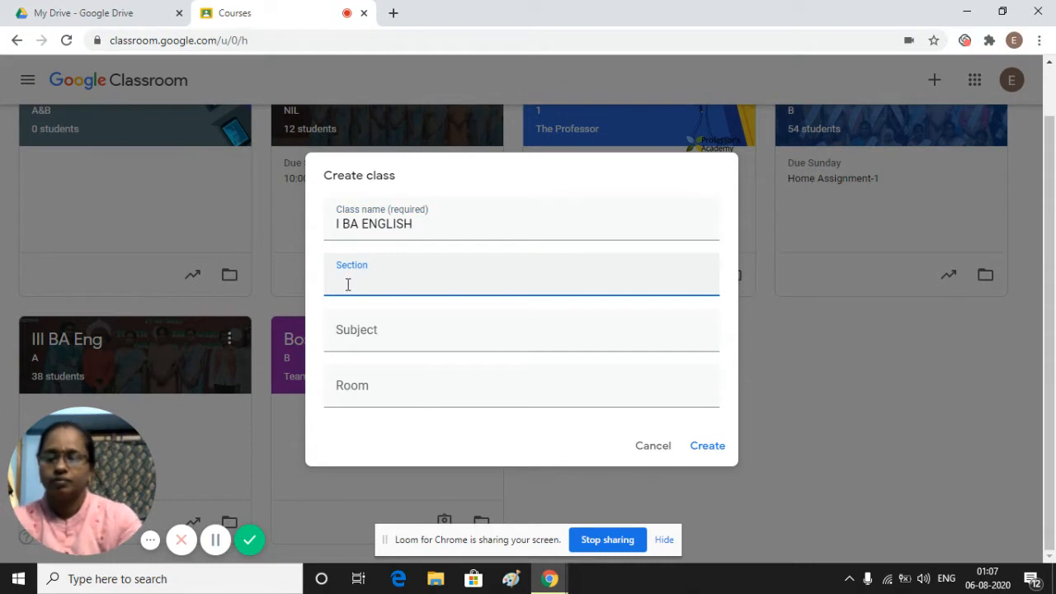
Step: Set the new class's subject to LITERARY FORMS
left_click(344, 345)
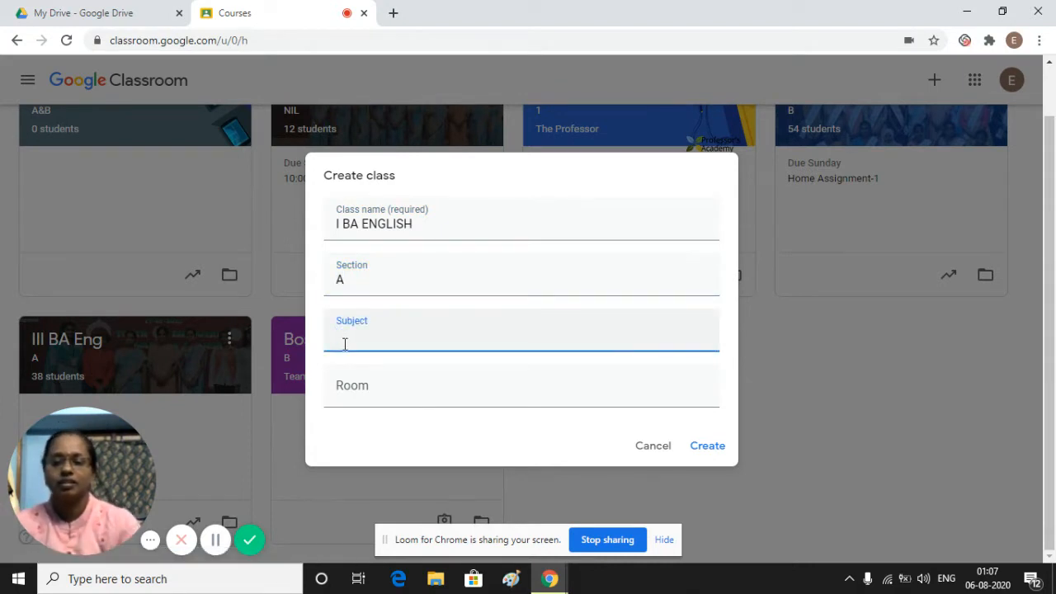
type("L")
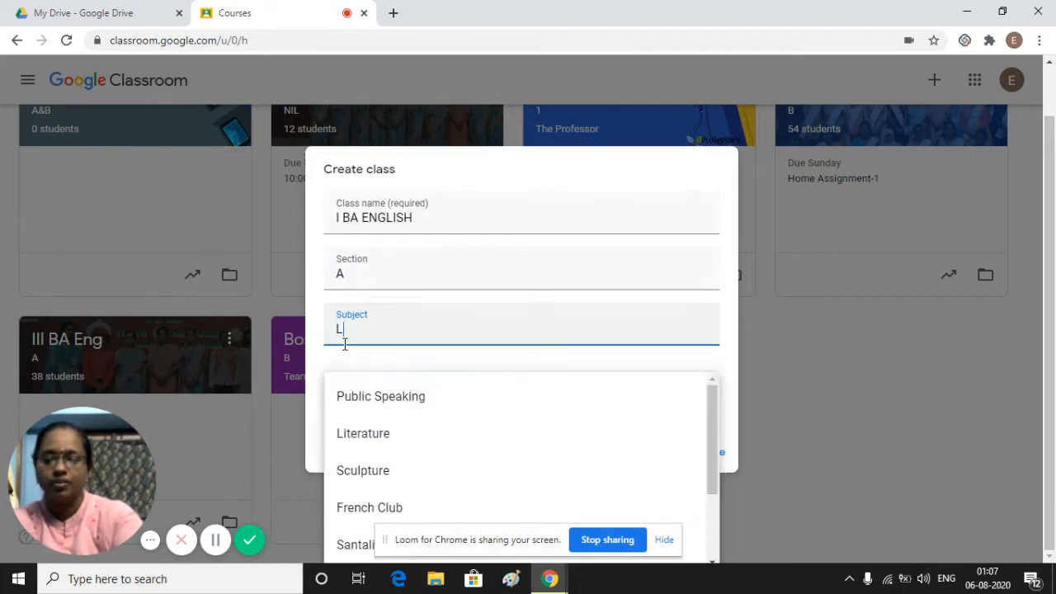
type("ITERAR")
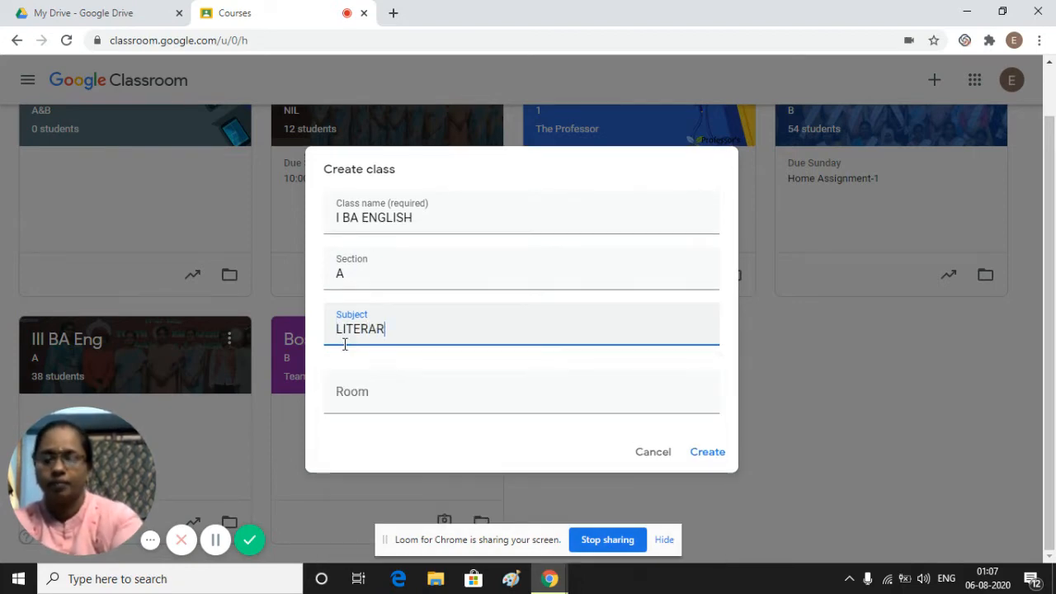
type("Y F")
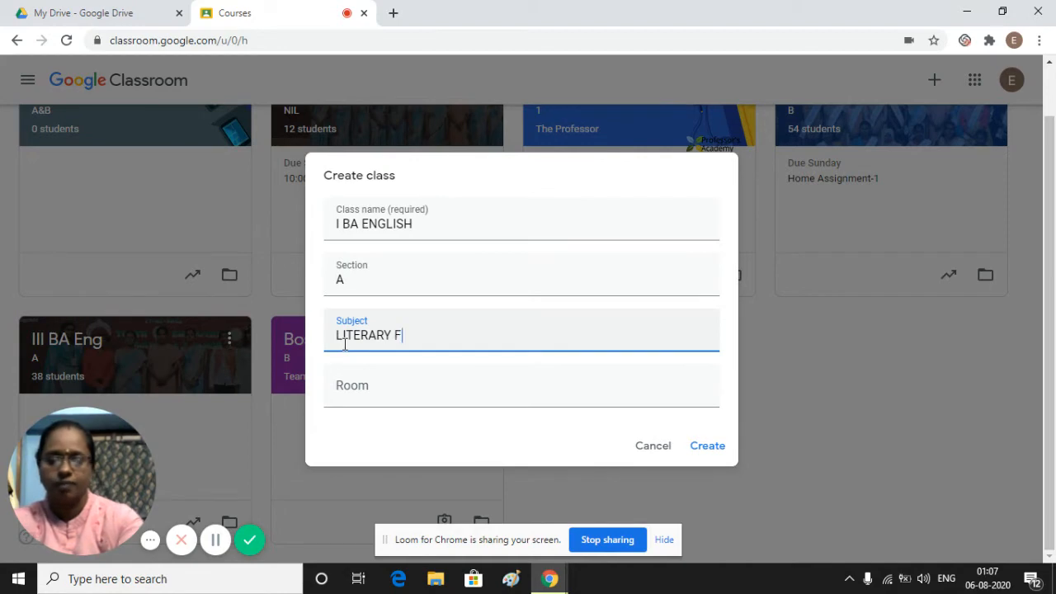
type("ORMS")
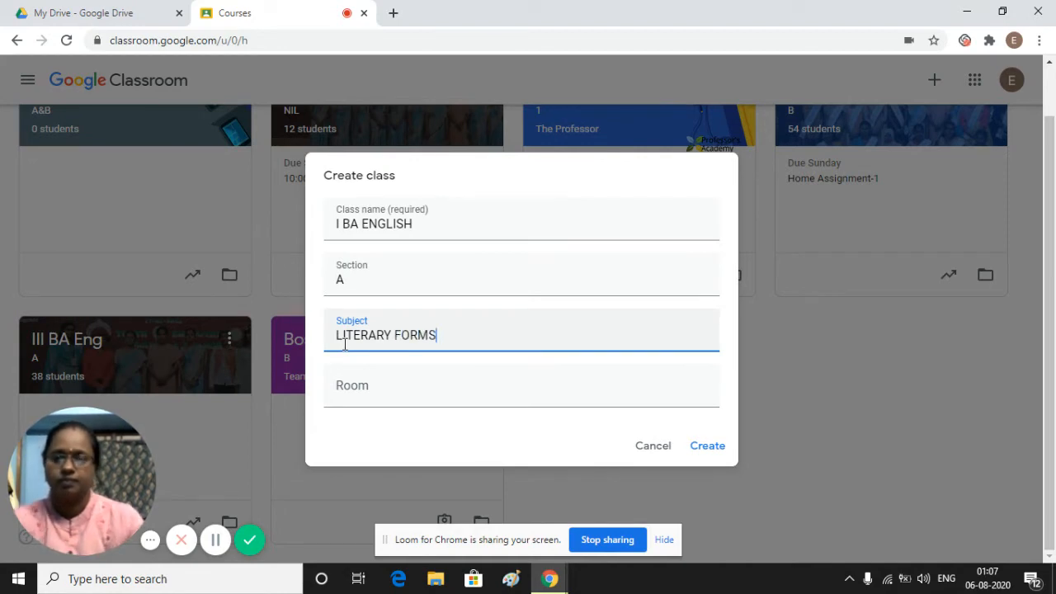
Step: Set the room to GOOGLE CLASSROOM and create the class
left_click(346, 396)
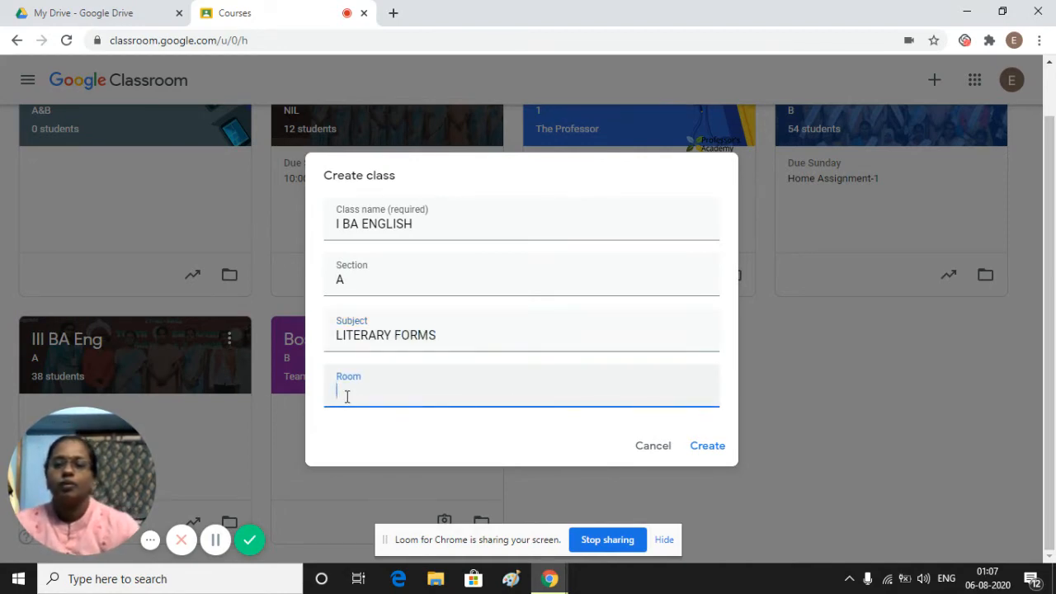
type("G")
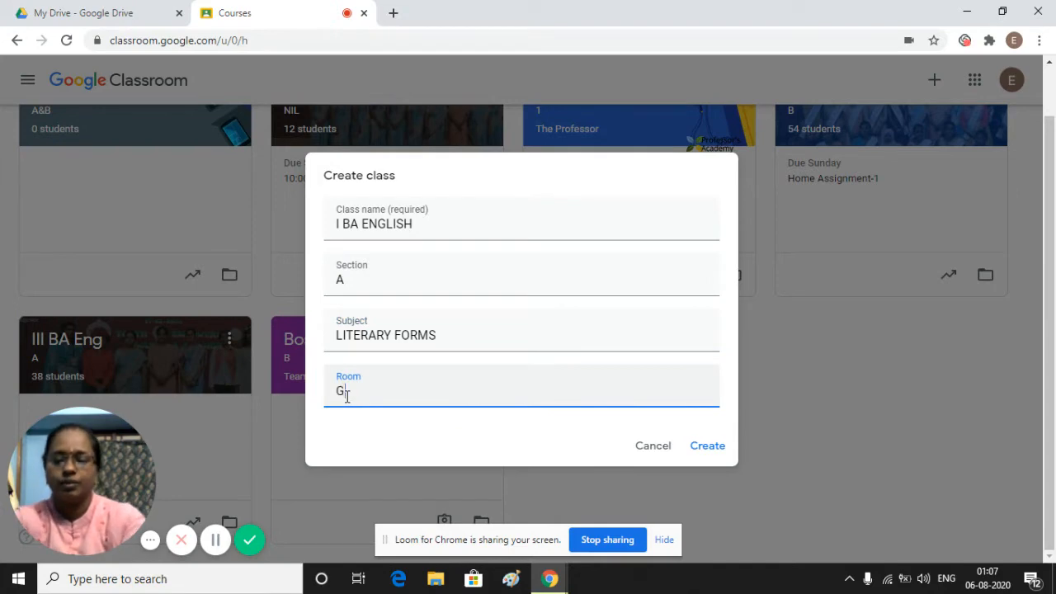
type("OOGL")
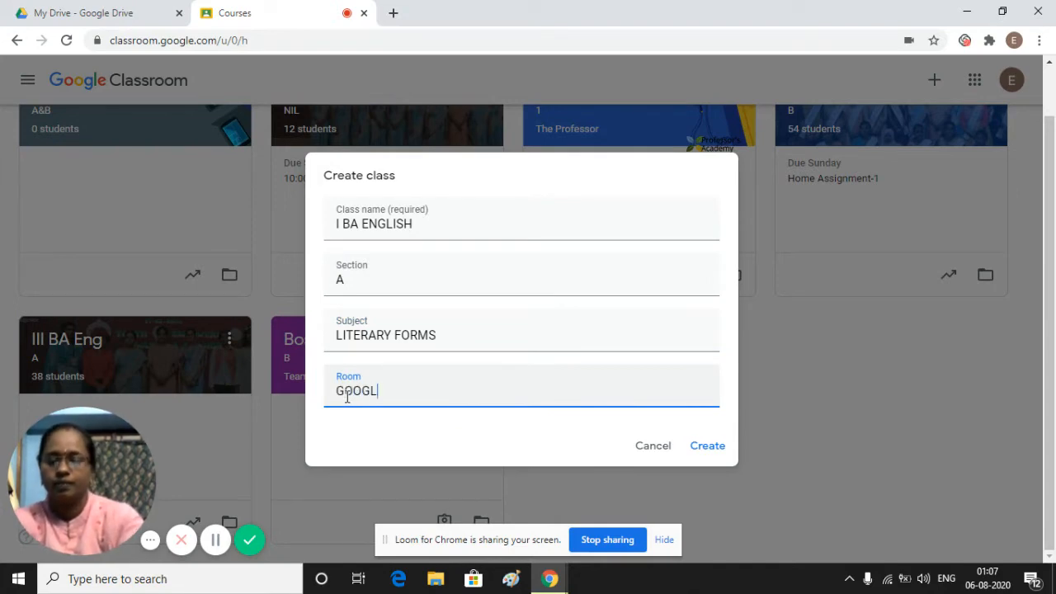
type("E CLA")
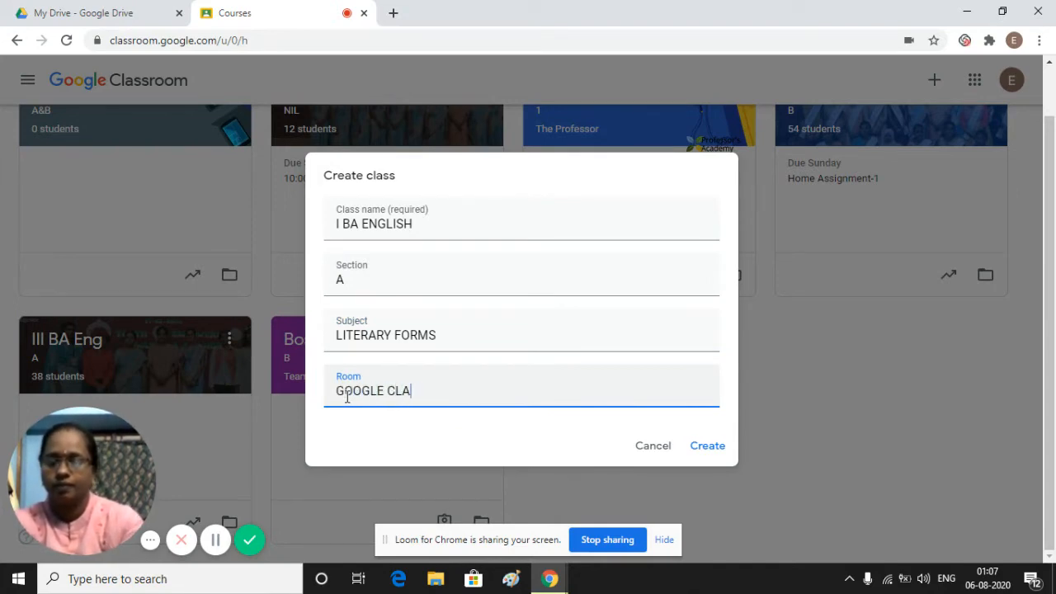
type("SSROO")
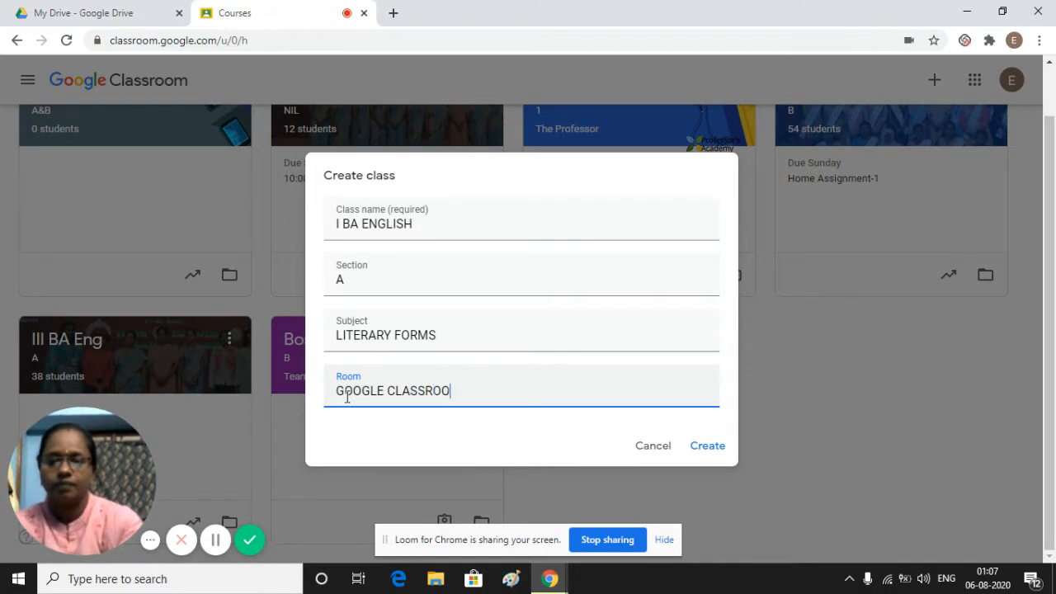
type("M")
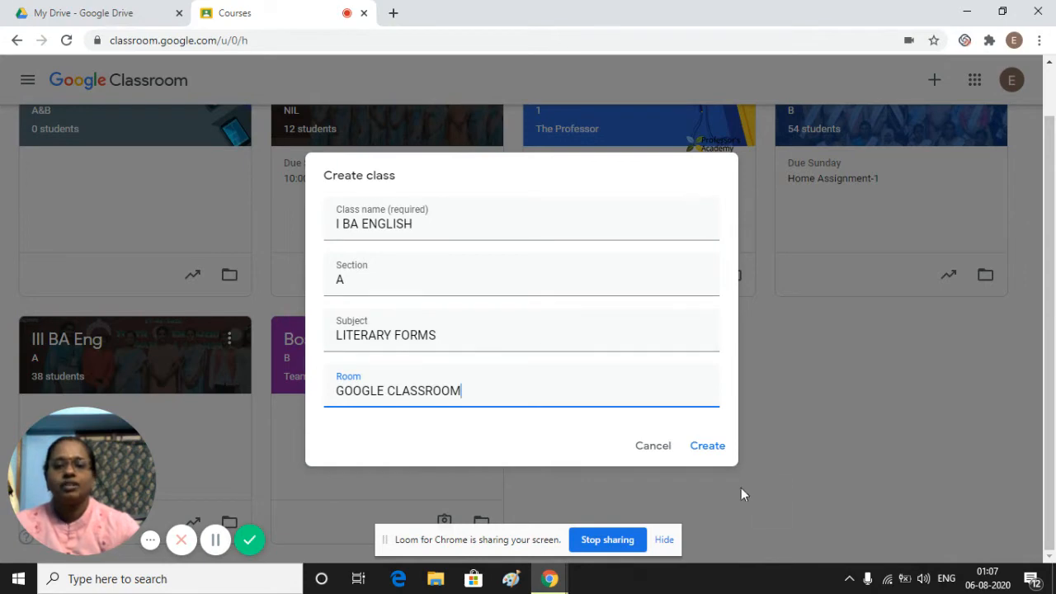
left_click(707, 449)
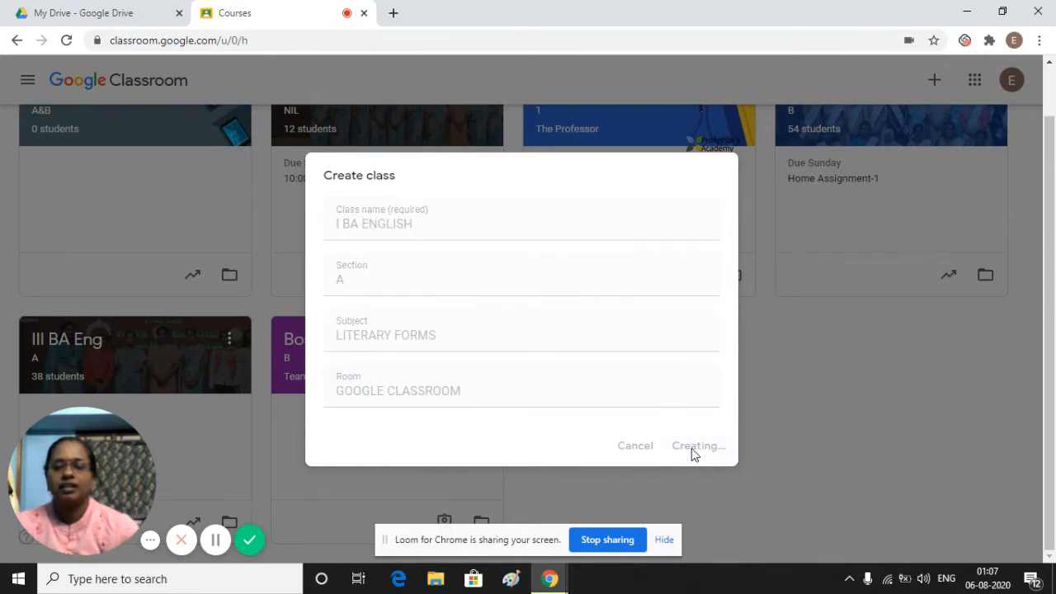
left_click(215, 540)
left_click(216, 541)
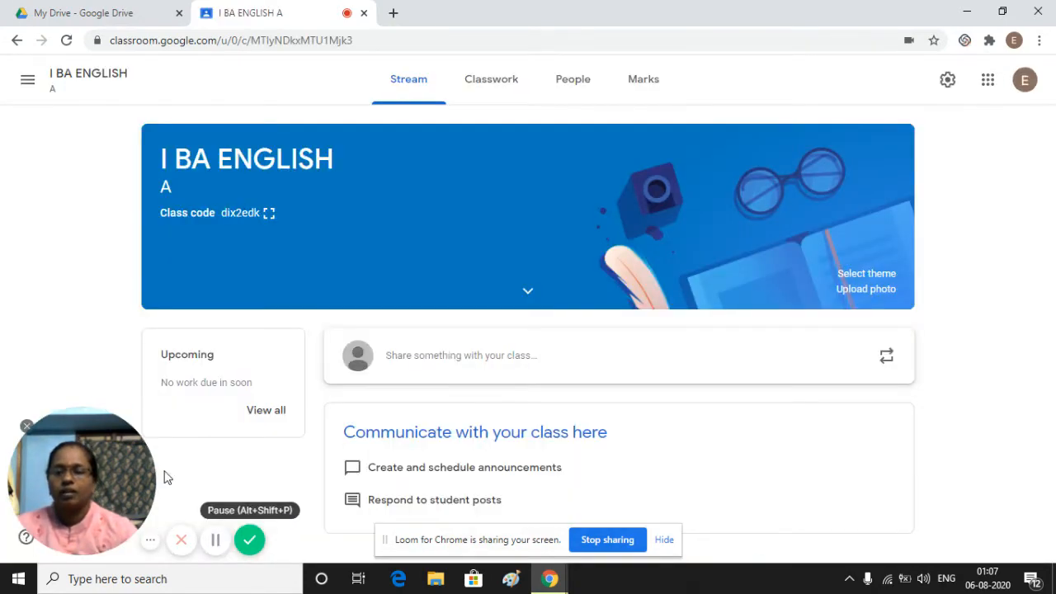
Step: Display the I BA ENGLISH class code enlarged and copy it to the clipboard
left_click(268, 215)
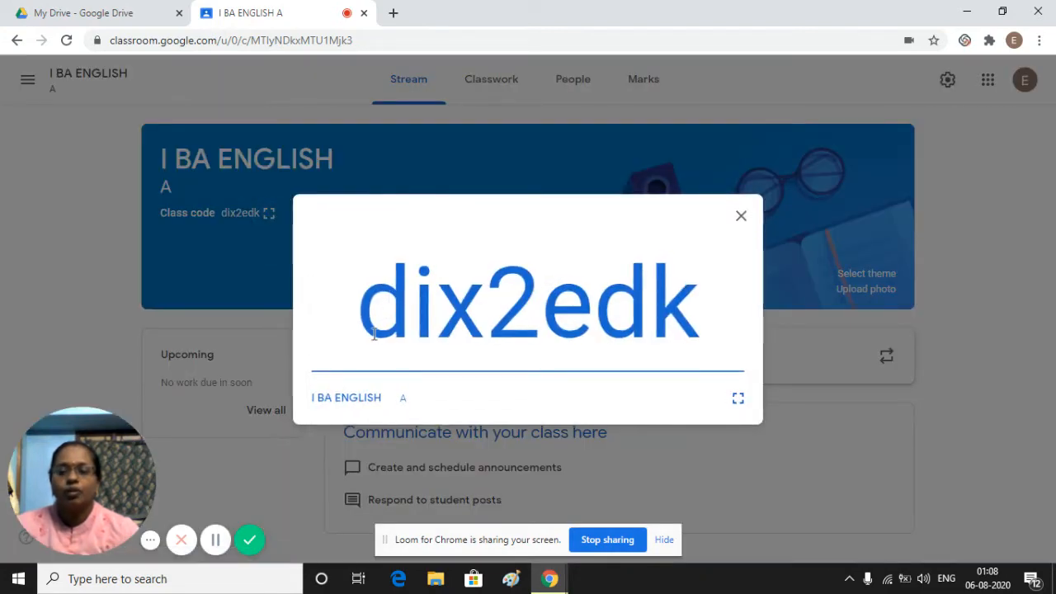
left_click_drag(363, 318, 683, 338)
right_click(686, 298)
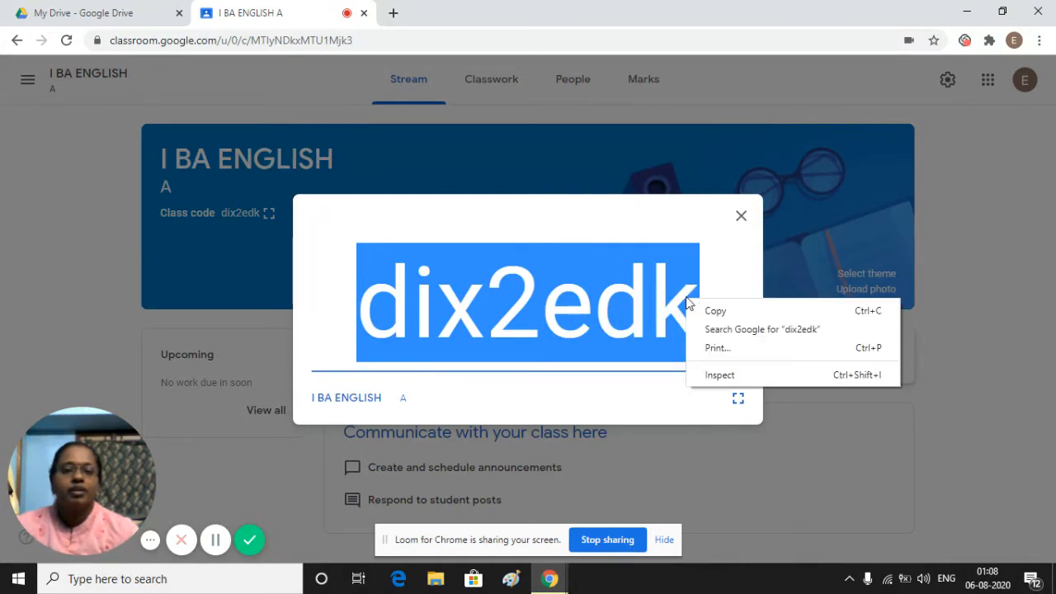
left_click(717, 312)
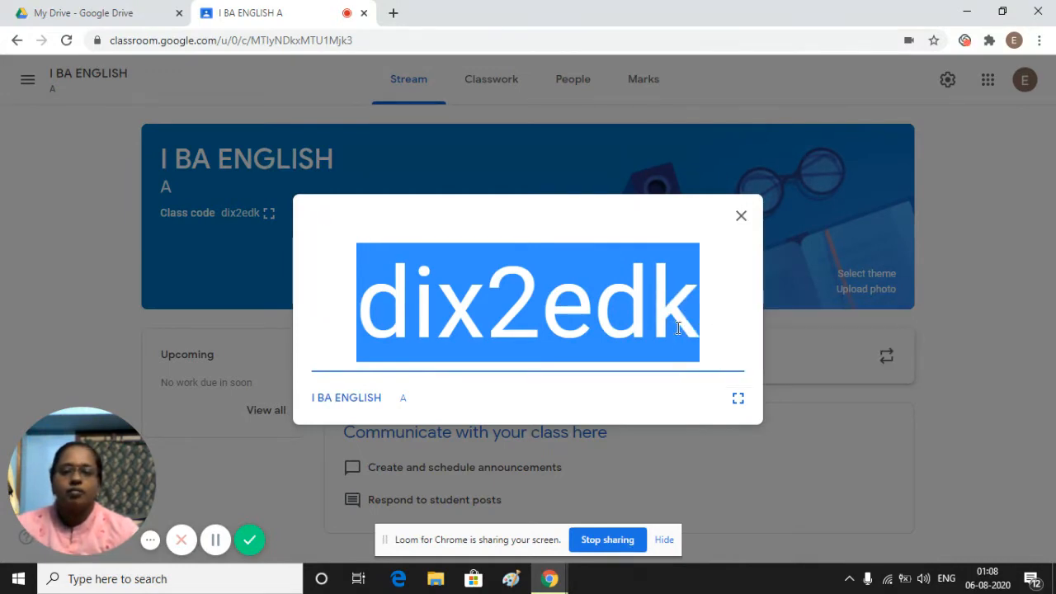
left_click(214, 540)
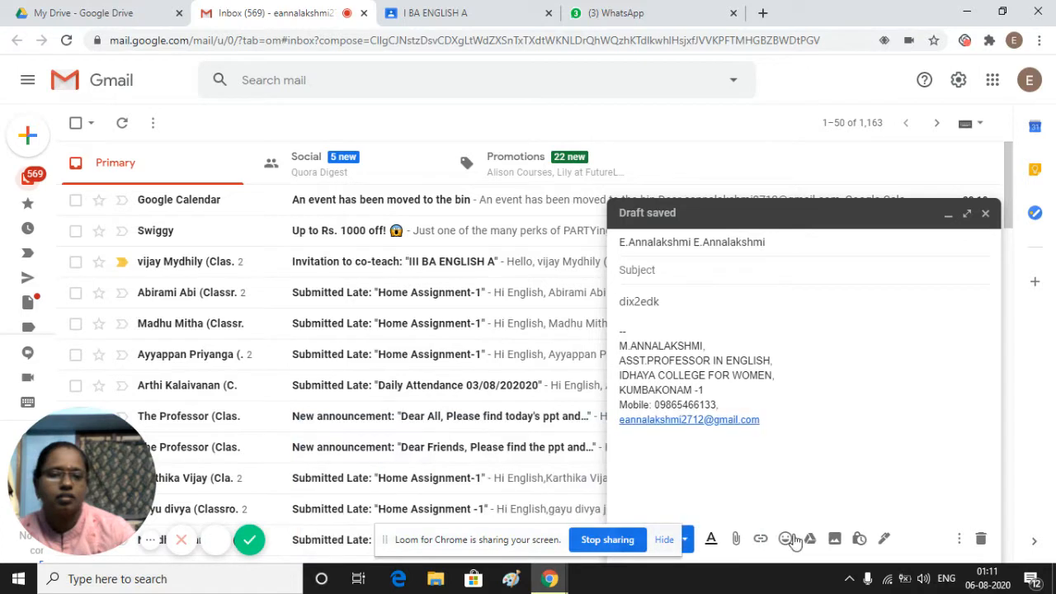
left_click(687, 542)
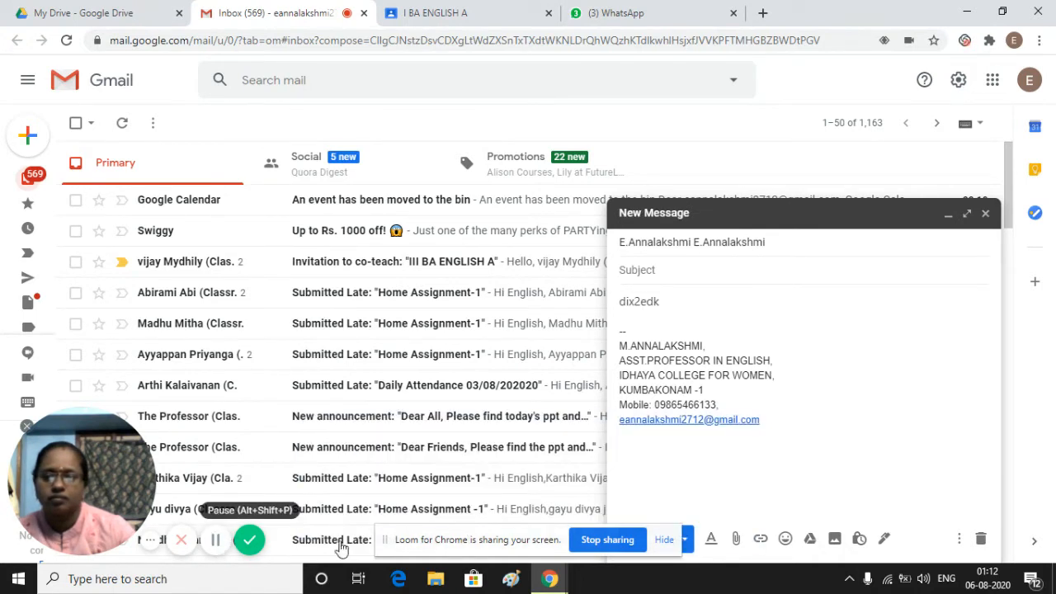
left_click(688, 543)
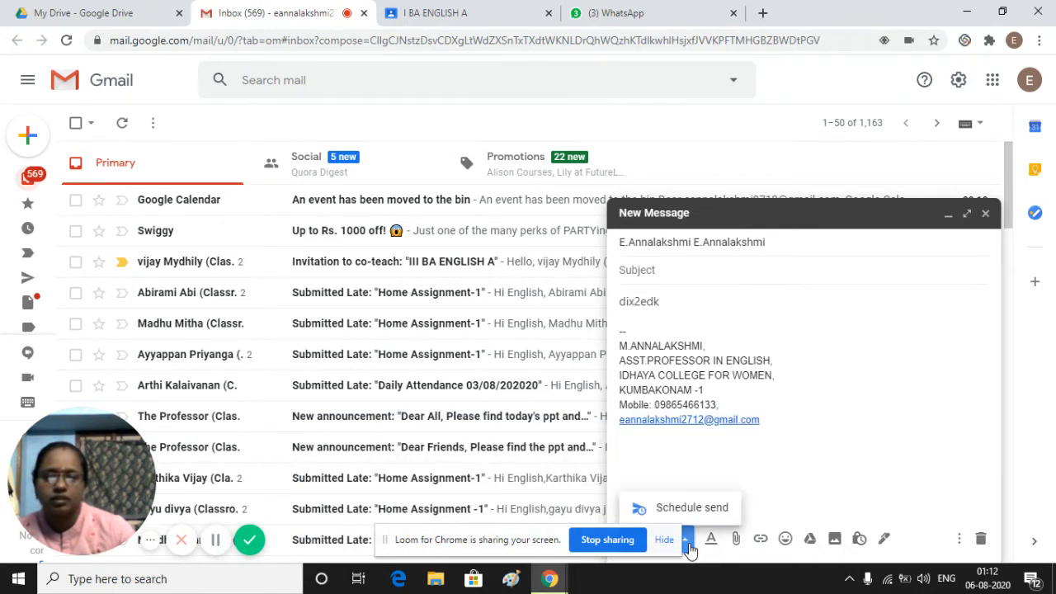
left_click(688, 548)
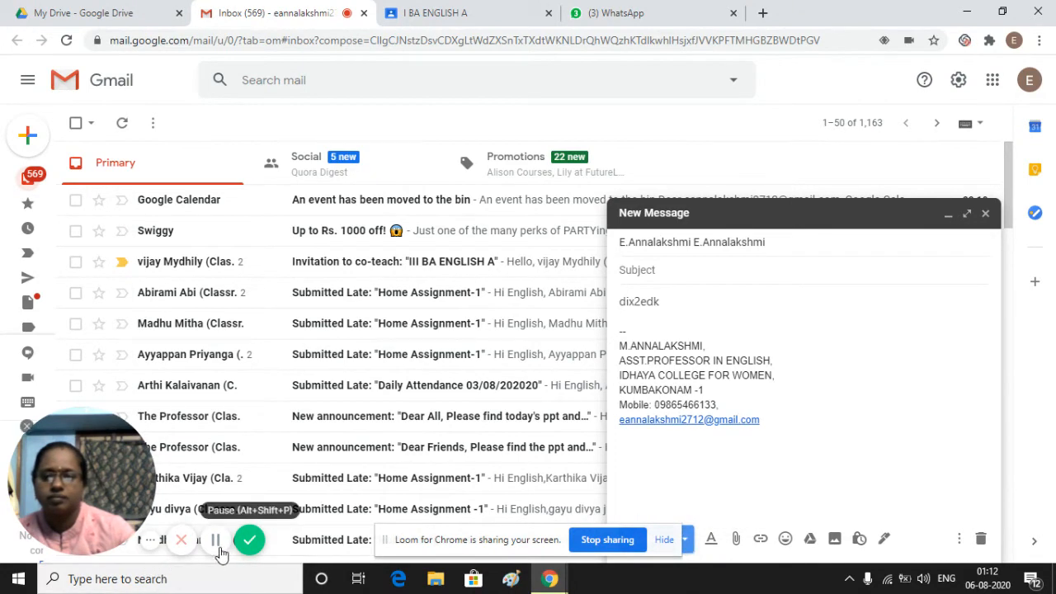
Step: Switch to WhatsApp and bring up the paste options for the open chat's message field
key("ctrl+4")
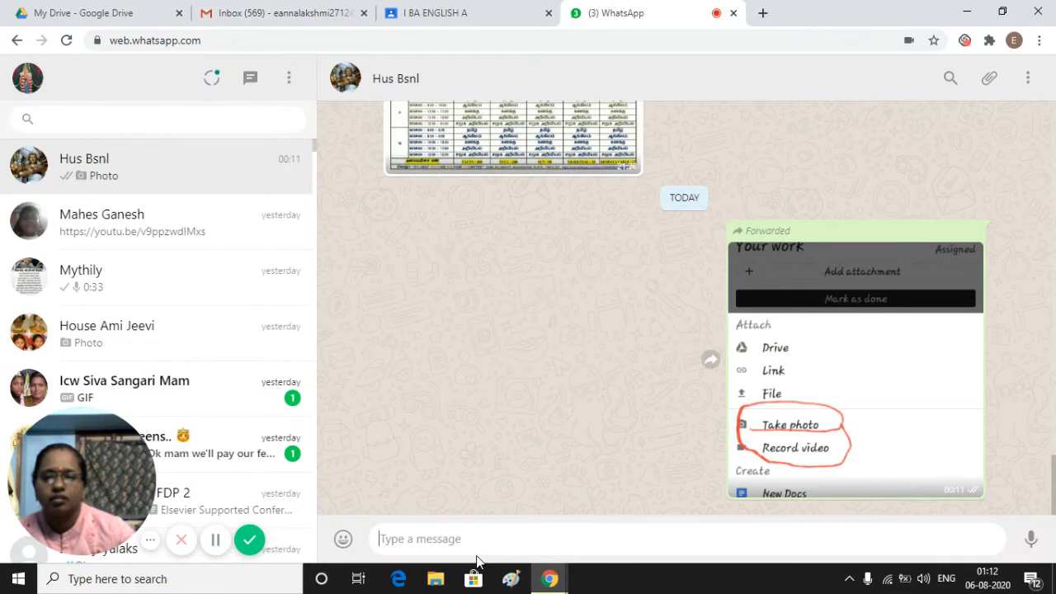
right_click(387, 537)
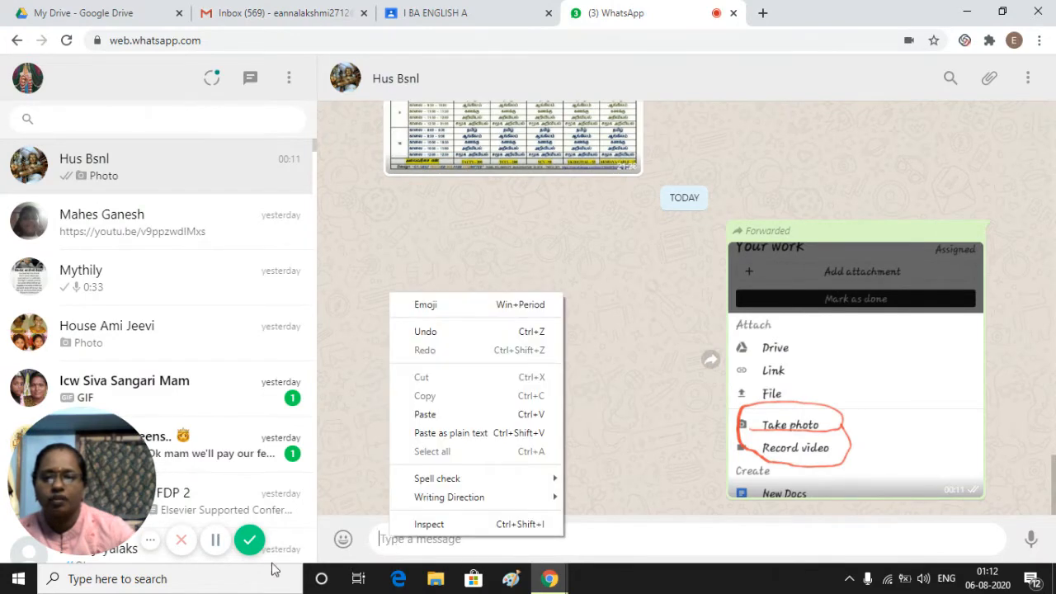
left_click(215, 540)
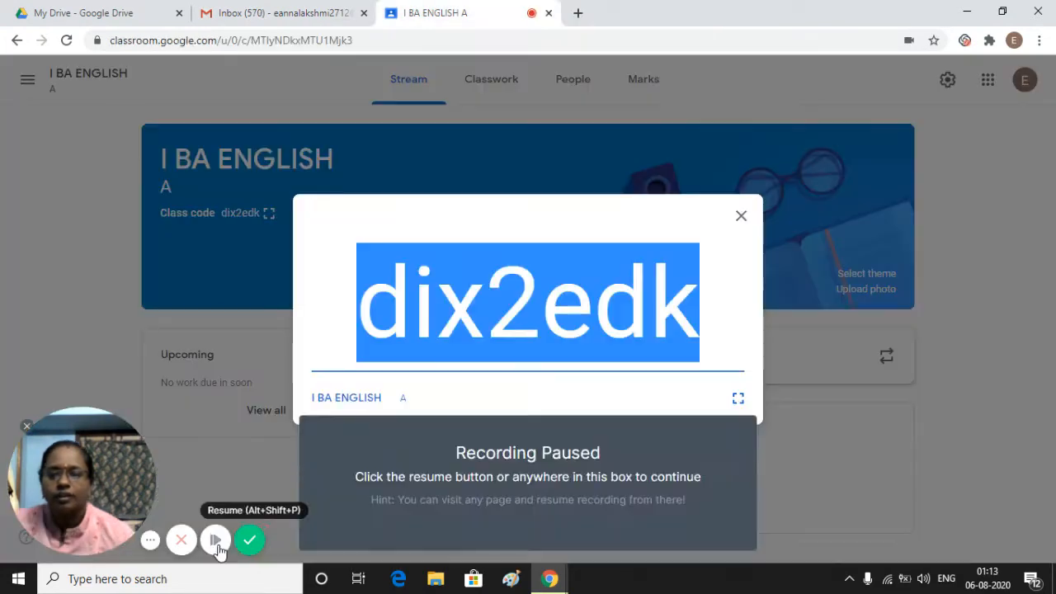
left_click(214, 539)
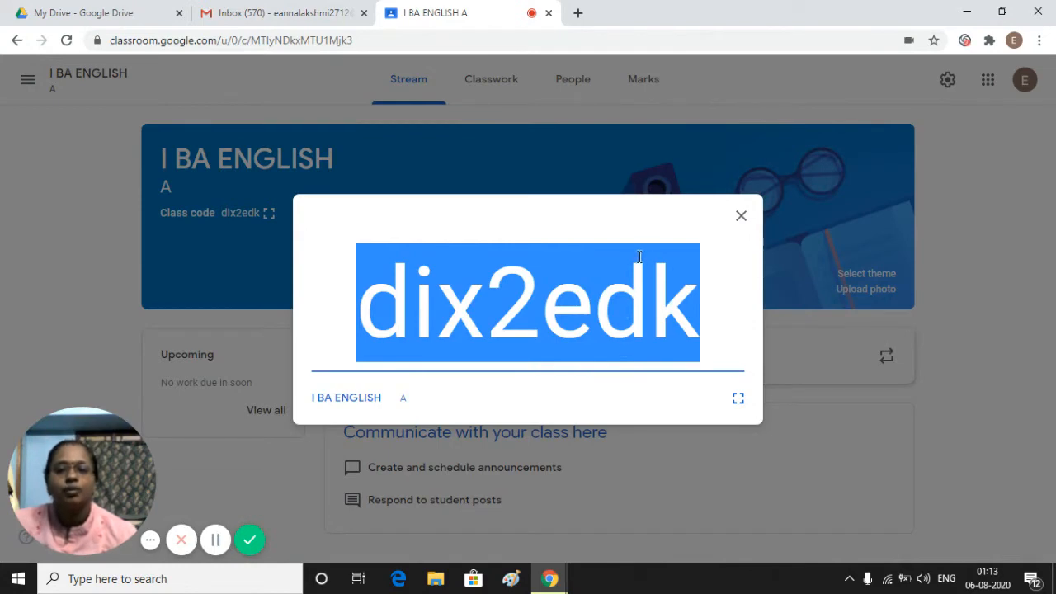
Step: Dismiss the enlarged class code and look through the class's Classwork, People and Marks pages, returning to the Stream
left_click(740, 219)
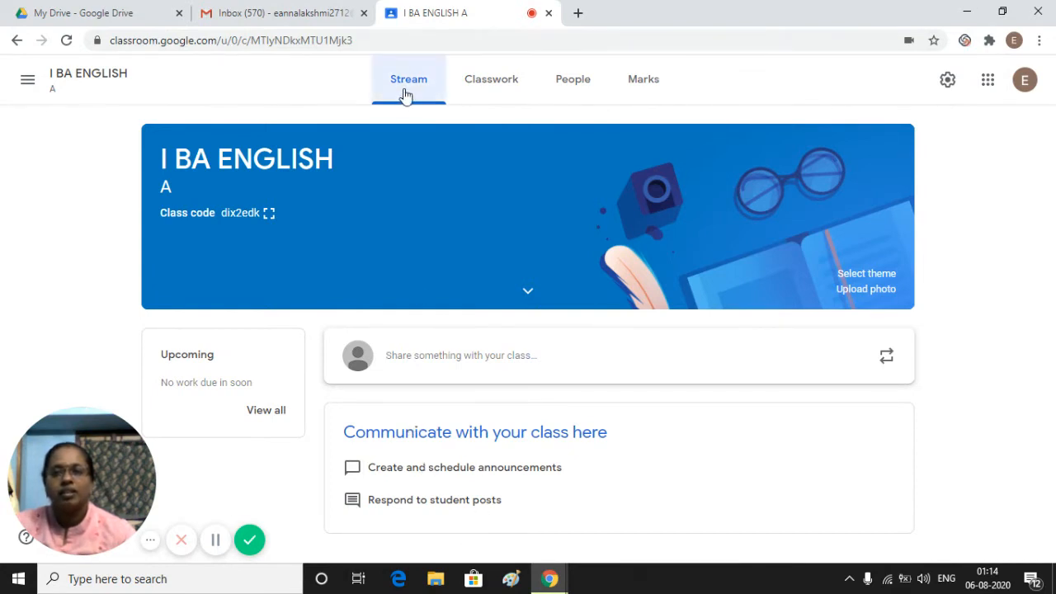
left_click(494, 82)
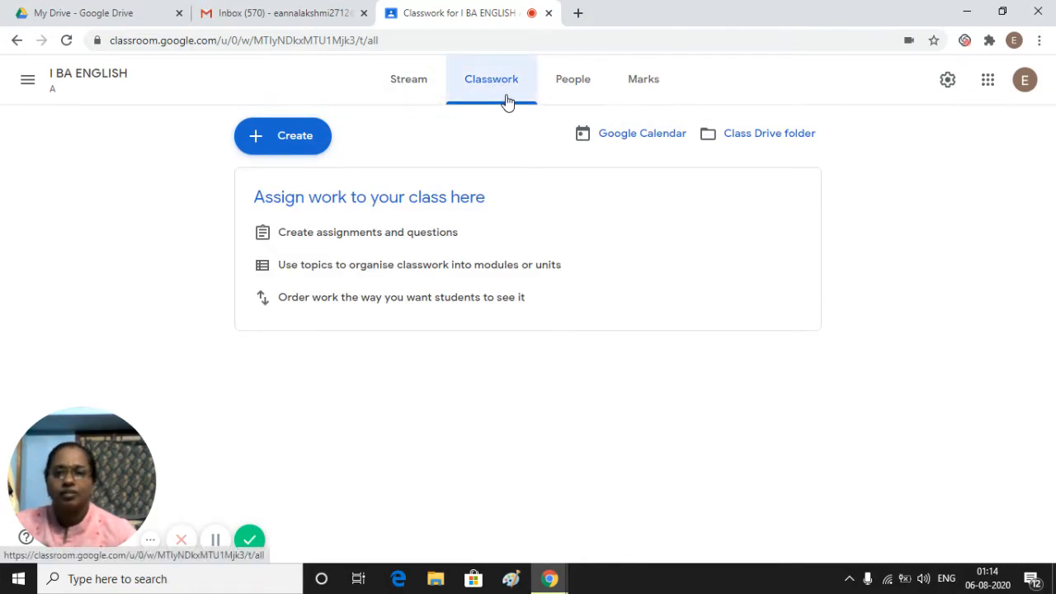
left_click(578, 86)
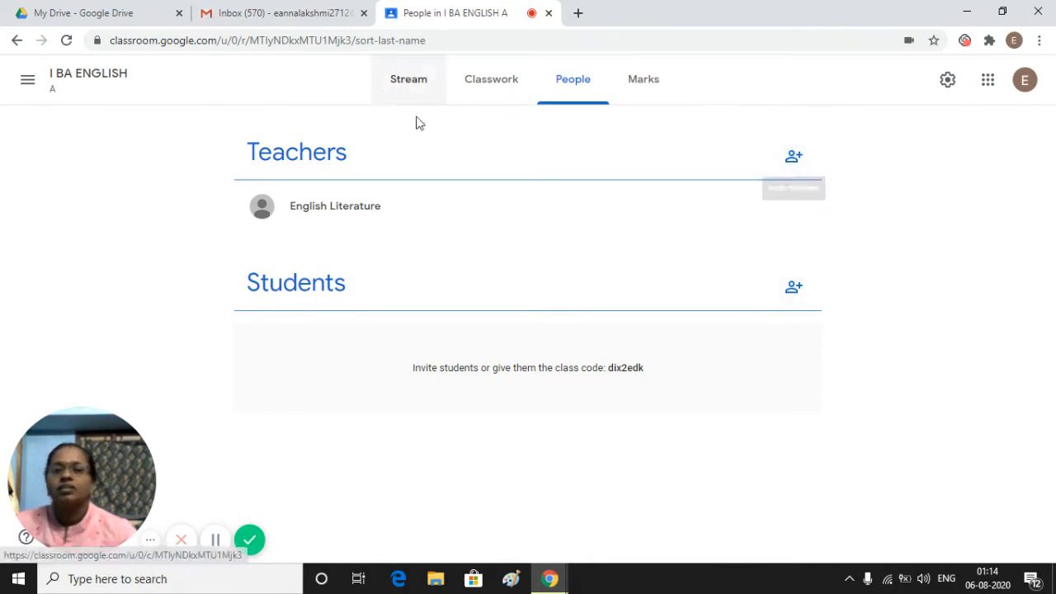
left_click(645, 88)
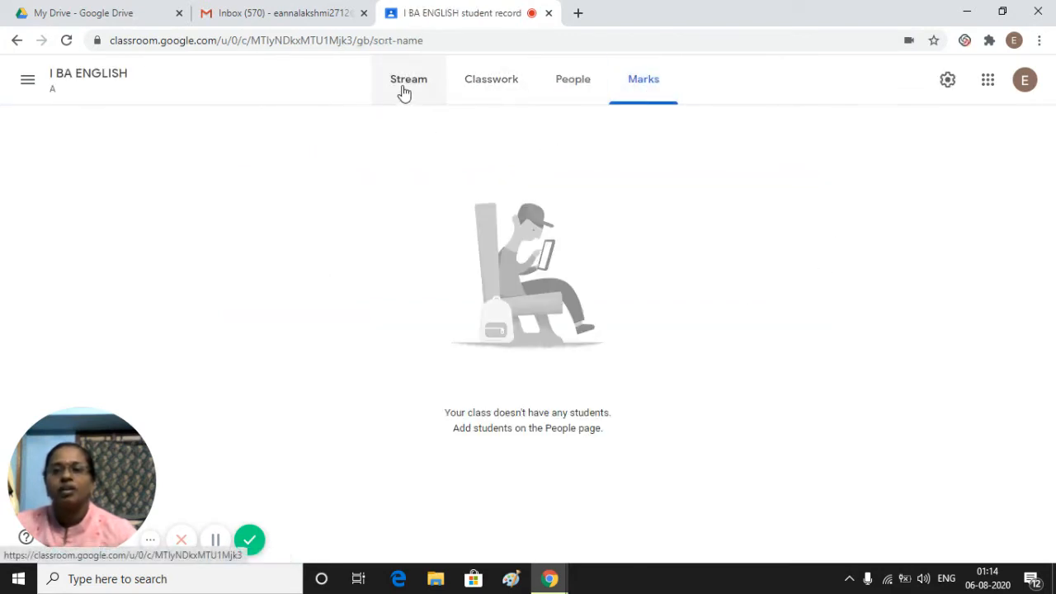
left_click(403, 93)
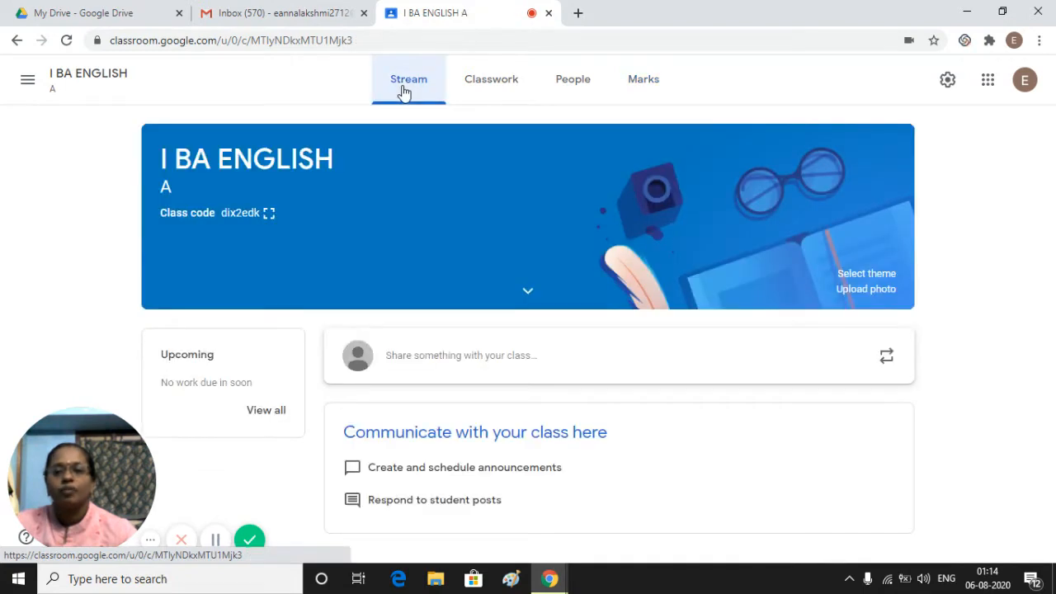
Step: Create a new question in the class's Classwork with the title DAILY ATTENDANCE
left_click(487, 78)
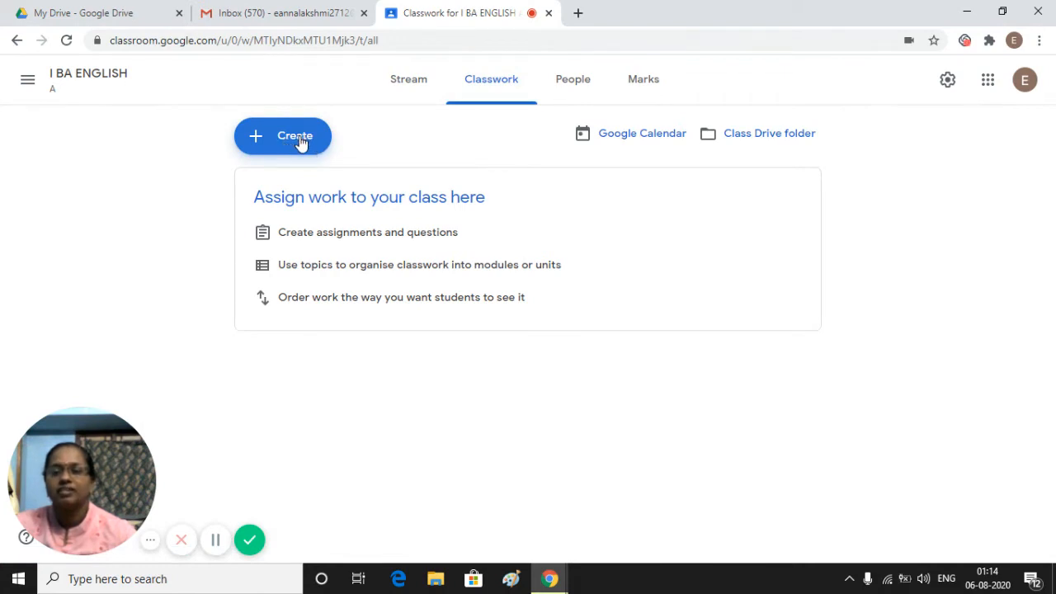
left_click(301, 142)
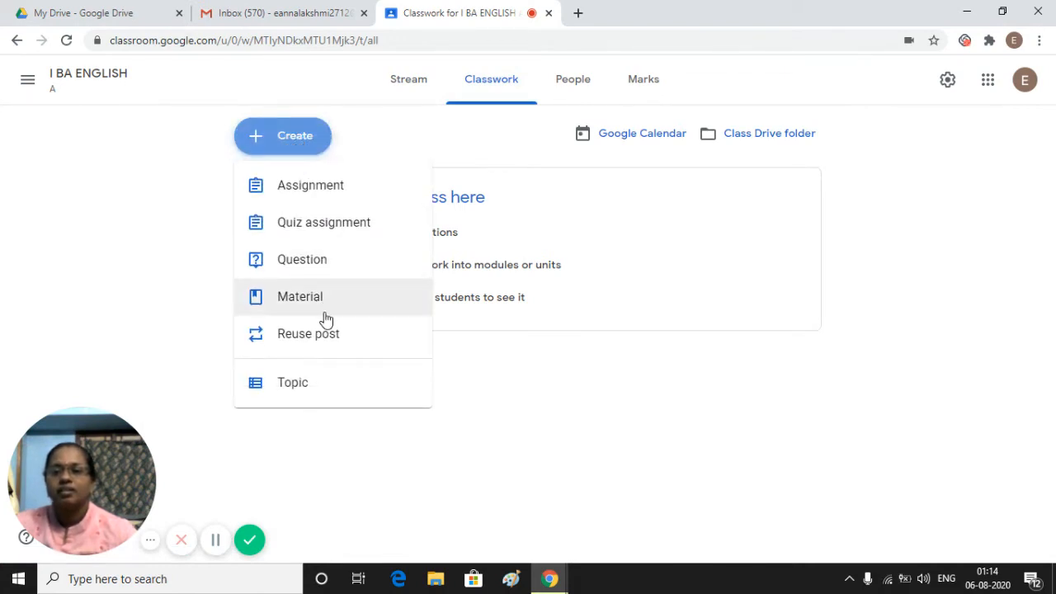
left_click(297, 266)
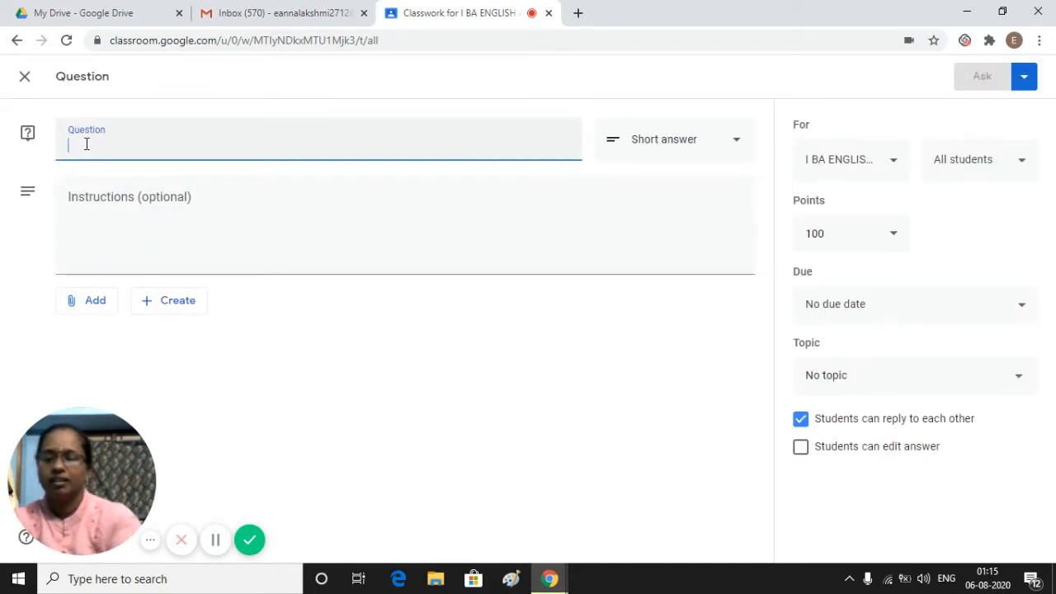
type("DAILY ATTEND")
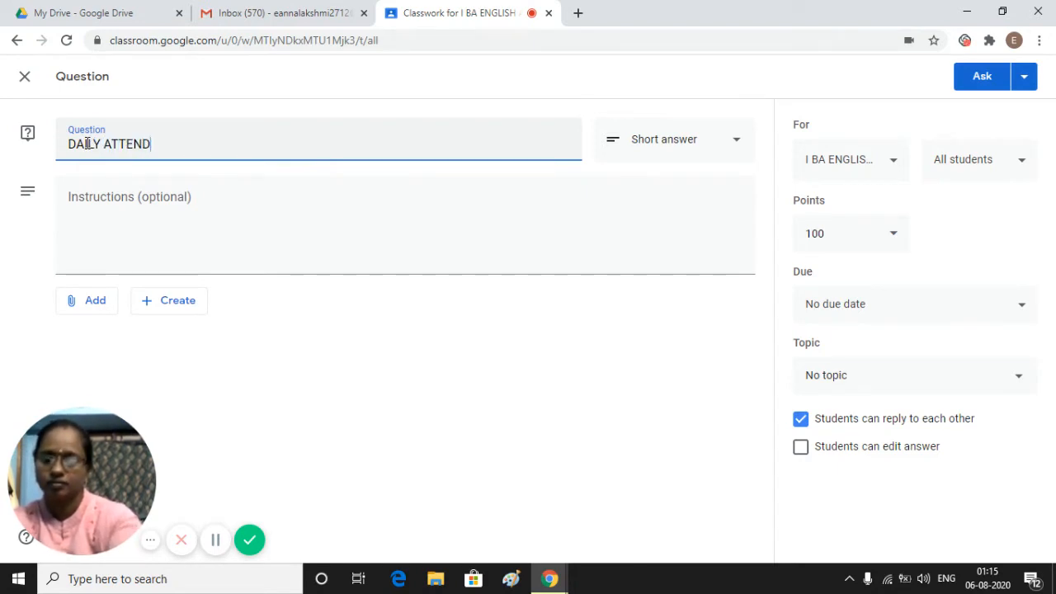
type("ANCE")
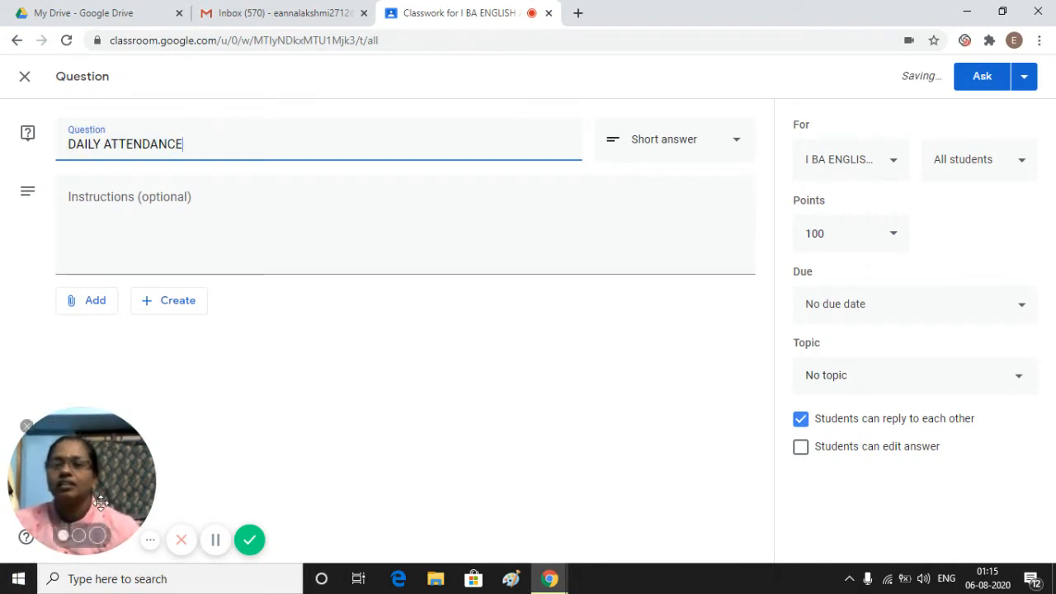
Step: Enter ARE YOU IN ONLINE CLASS? as the question's instructions
left_click(99, 236)
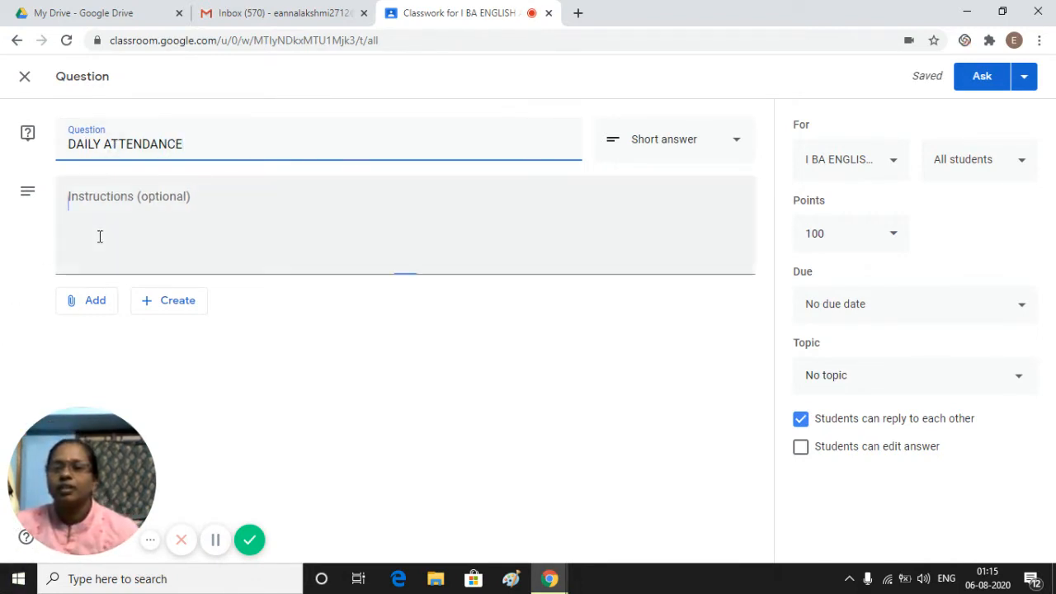
type("AR")
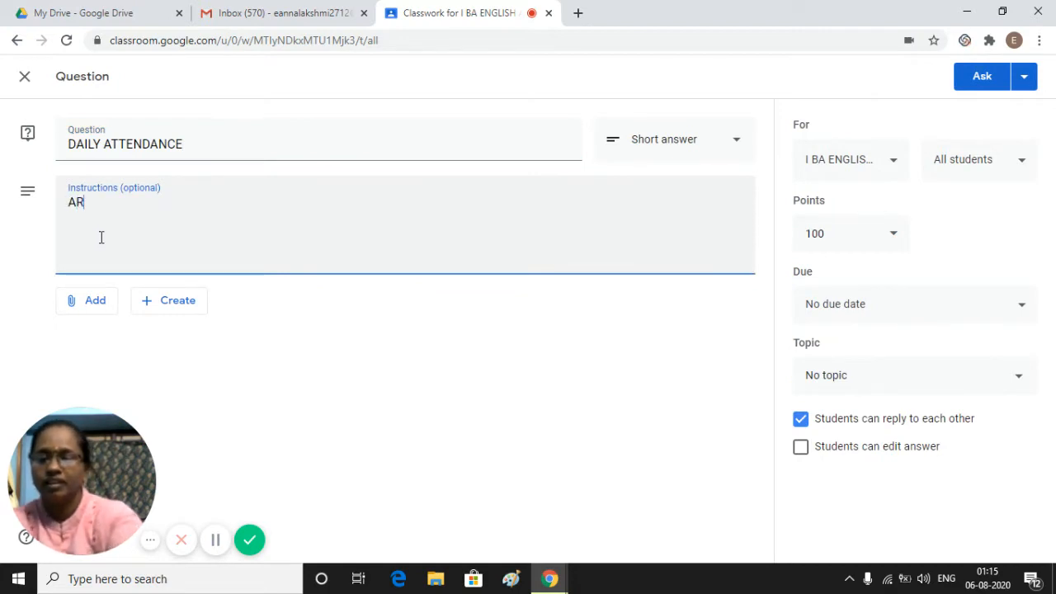
type("E Y")
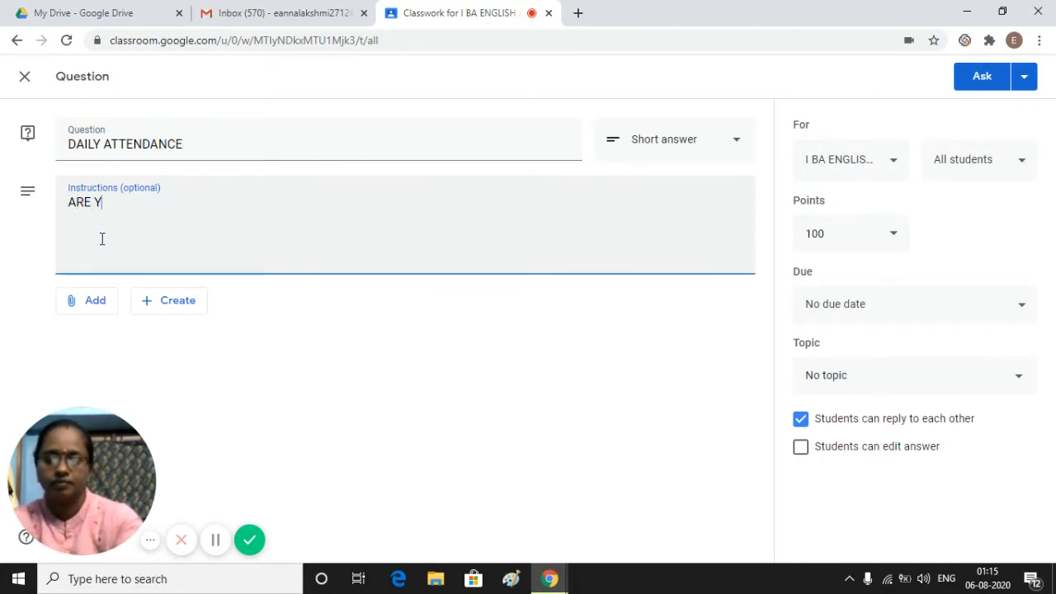
type("OU I")
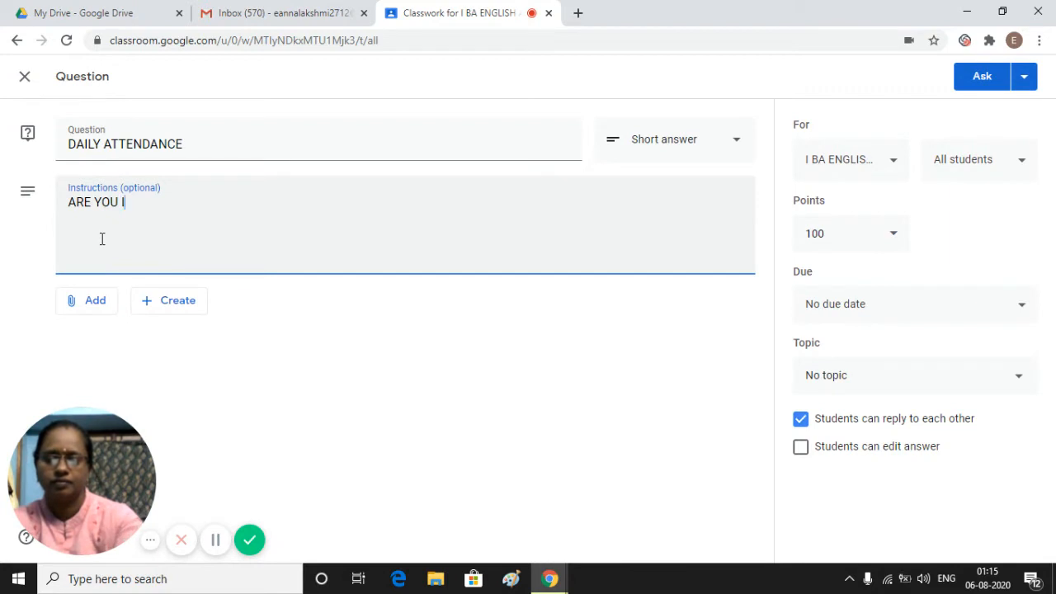
type("N ONLI")
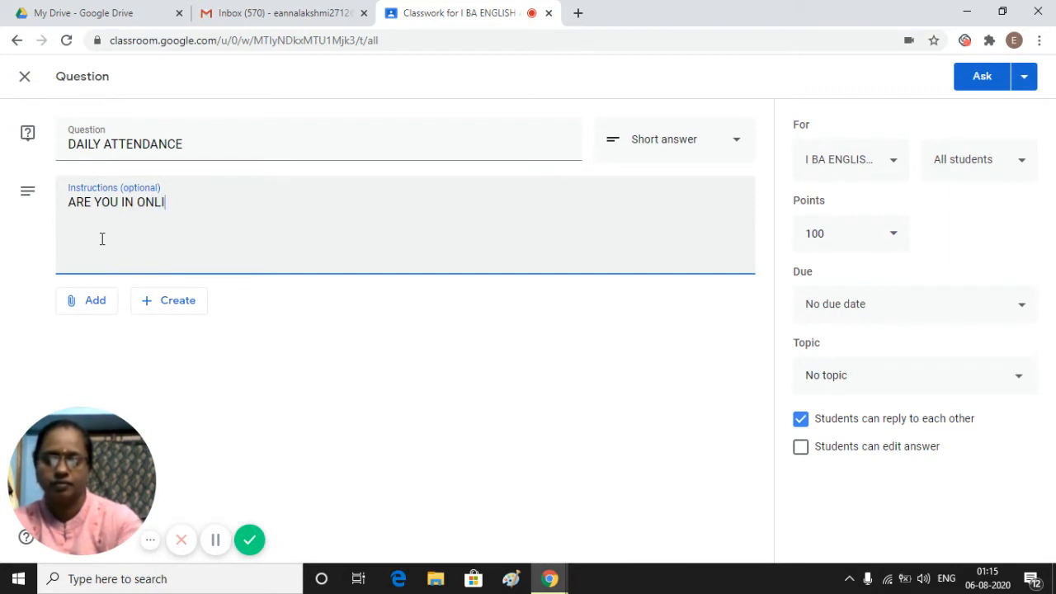
type("NE CL")
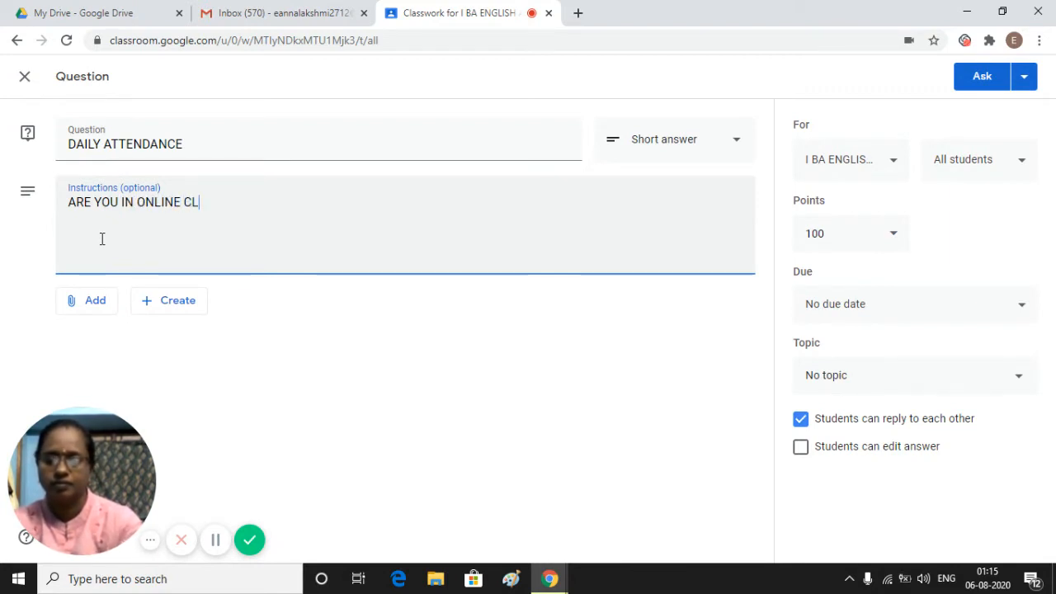
type("ASS")
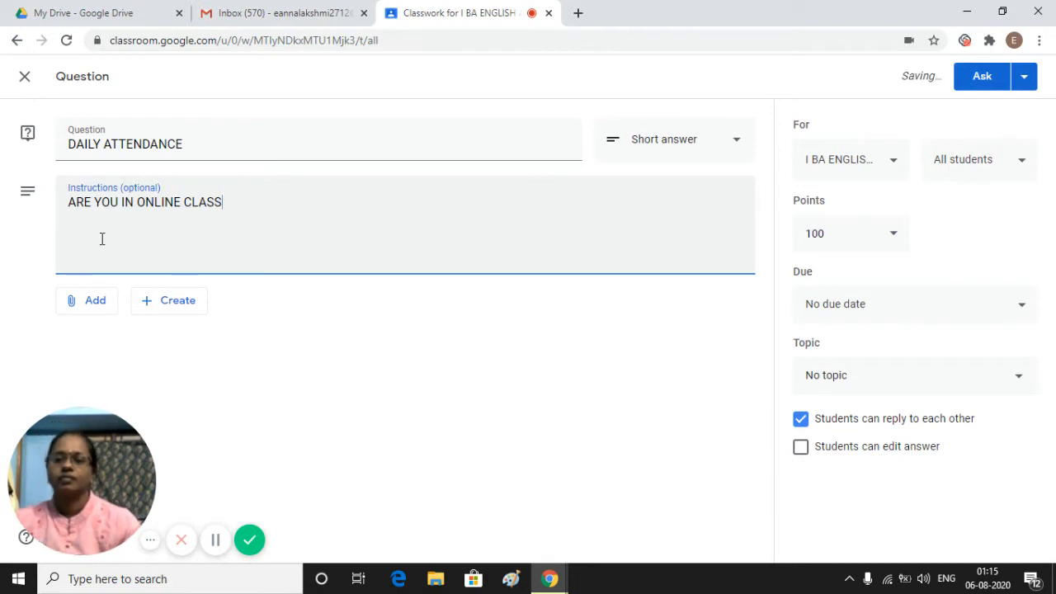
type("?")
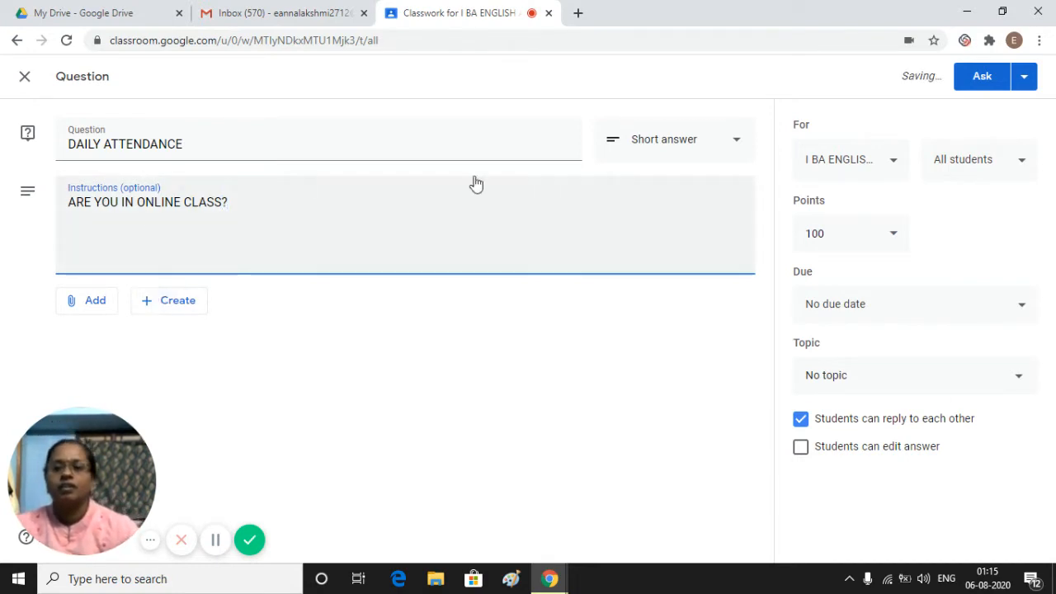
Step: Make the question multiple choice and set its first answer option to YES
left_click(735, 140)
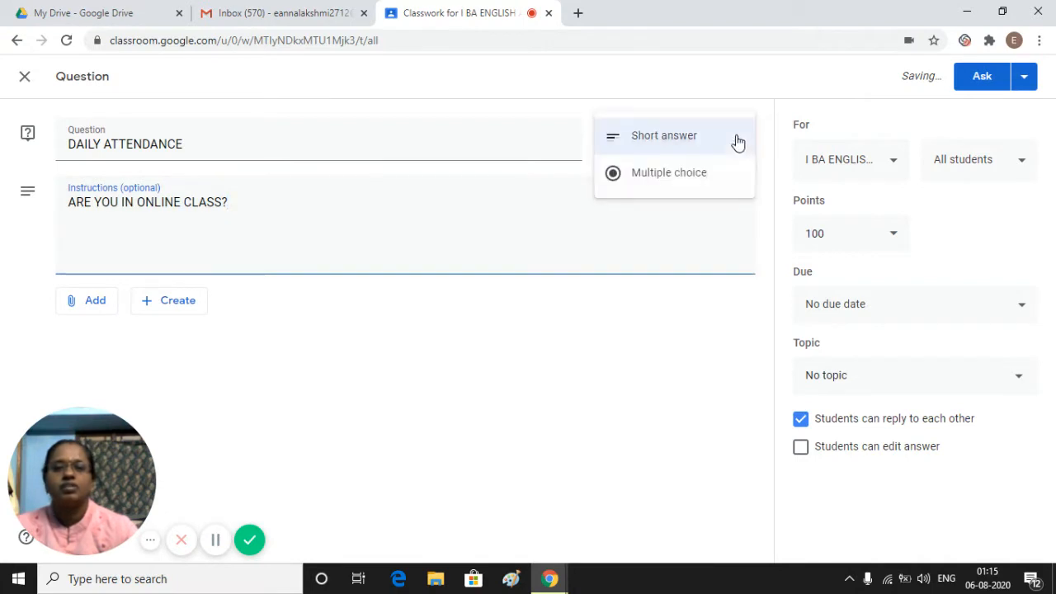
left_click(702, 180)
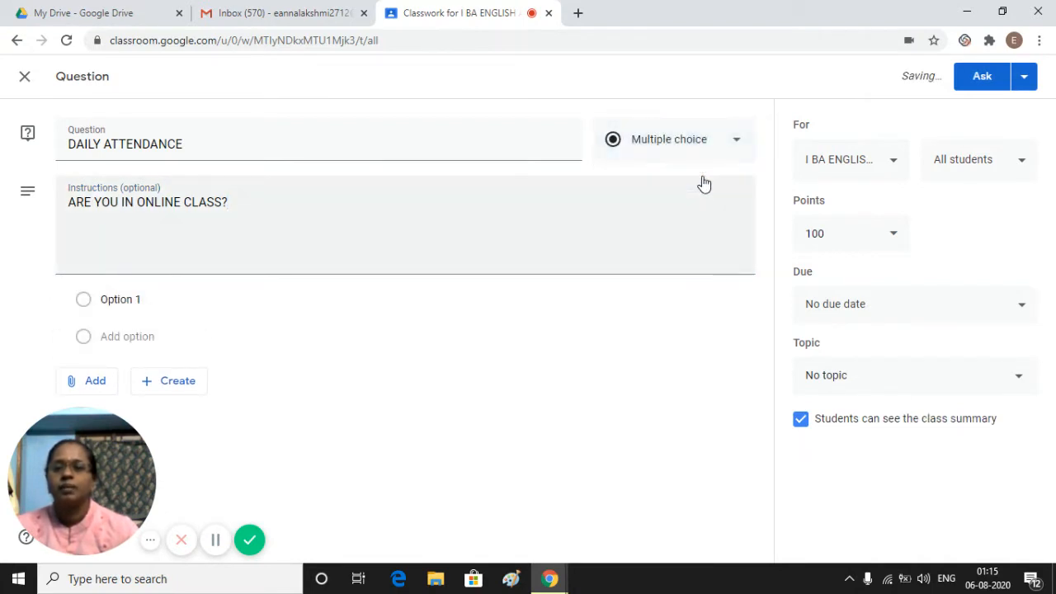
left_click(122, 297)
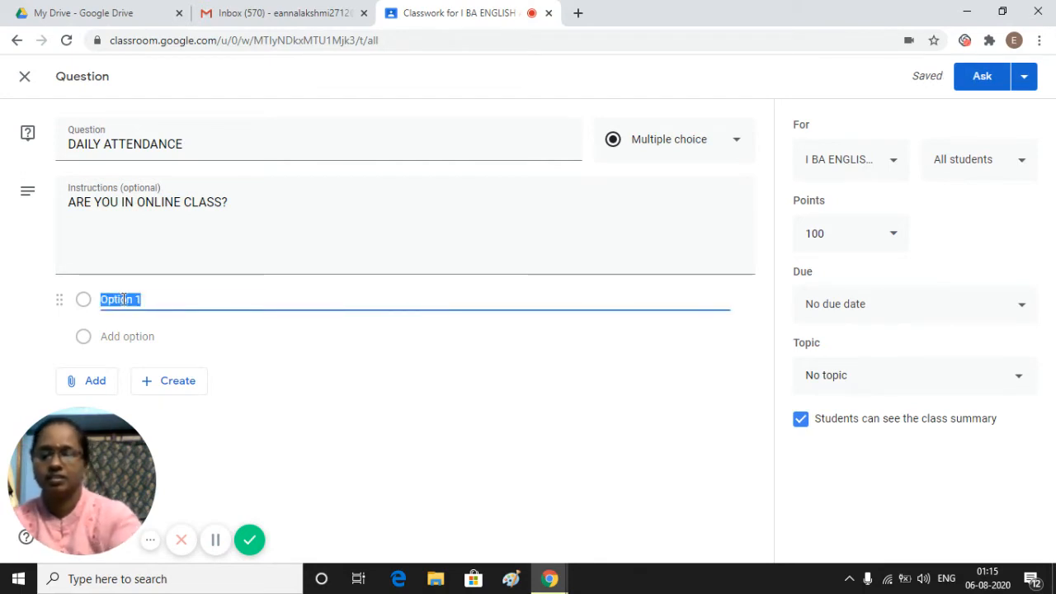
type("YE")
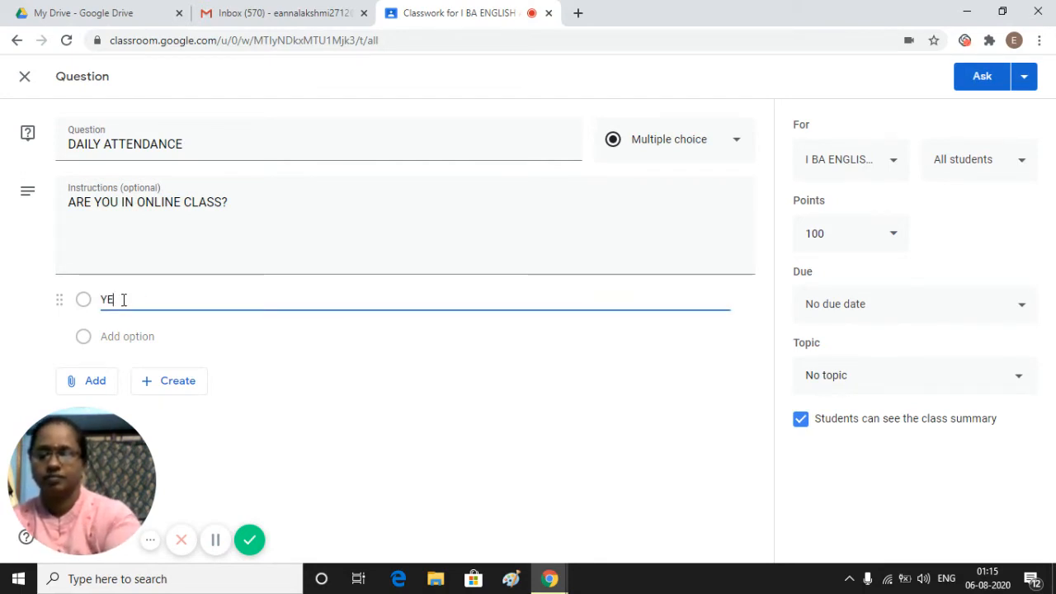
type("S")
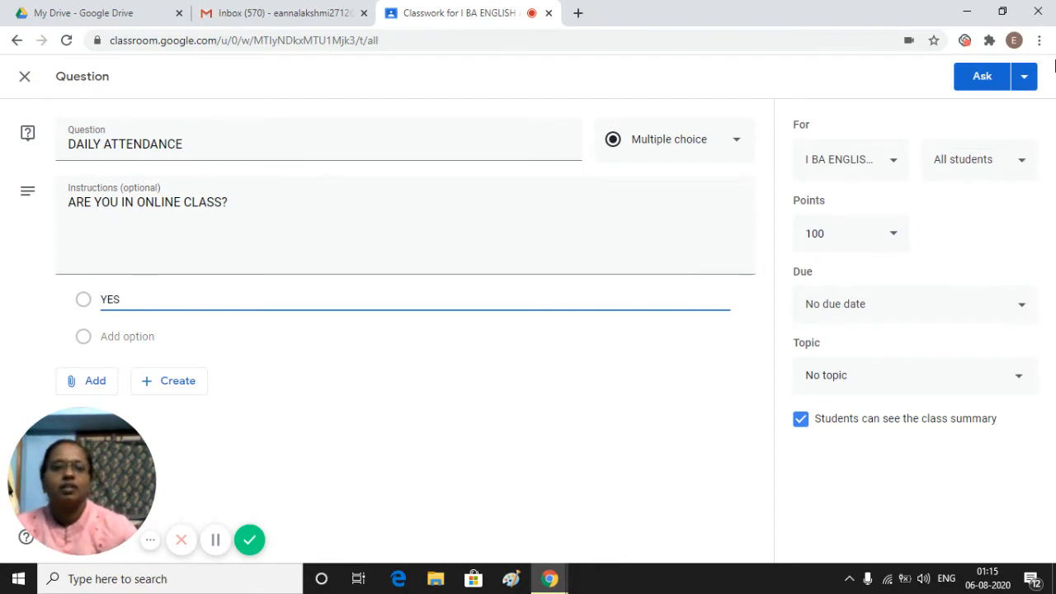
Step: Set the question's points to 1 and its due date to 7 Aug 2020
left_click(896, 239)
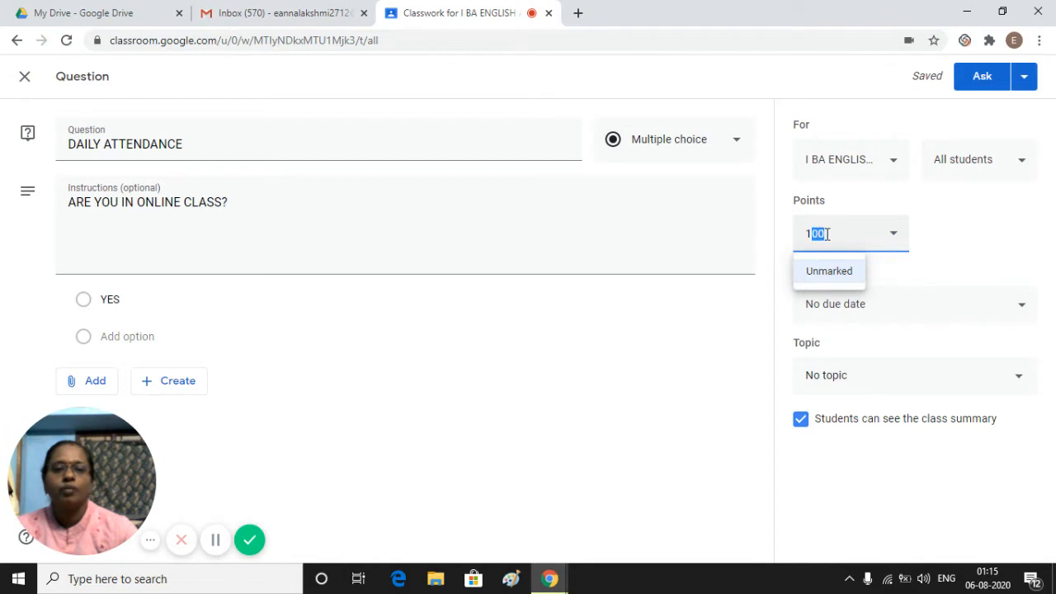
key("BackSpace")
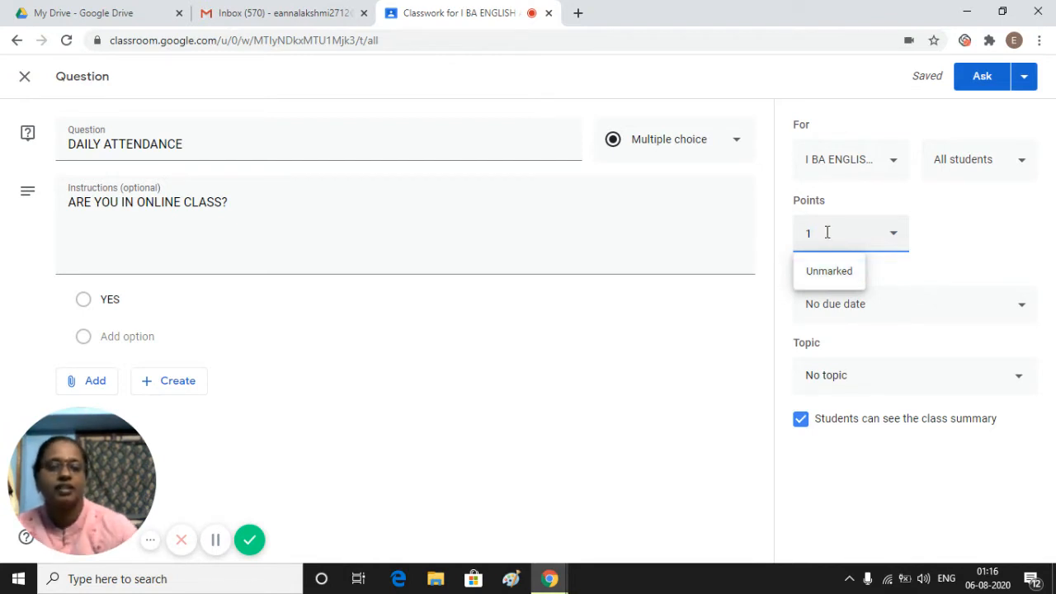
left_click(1021, 310)
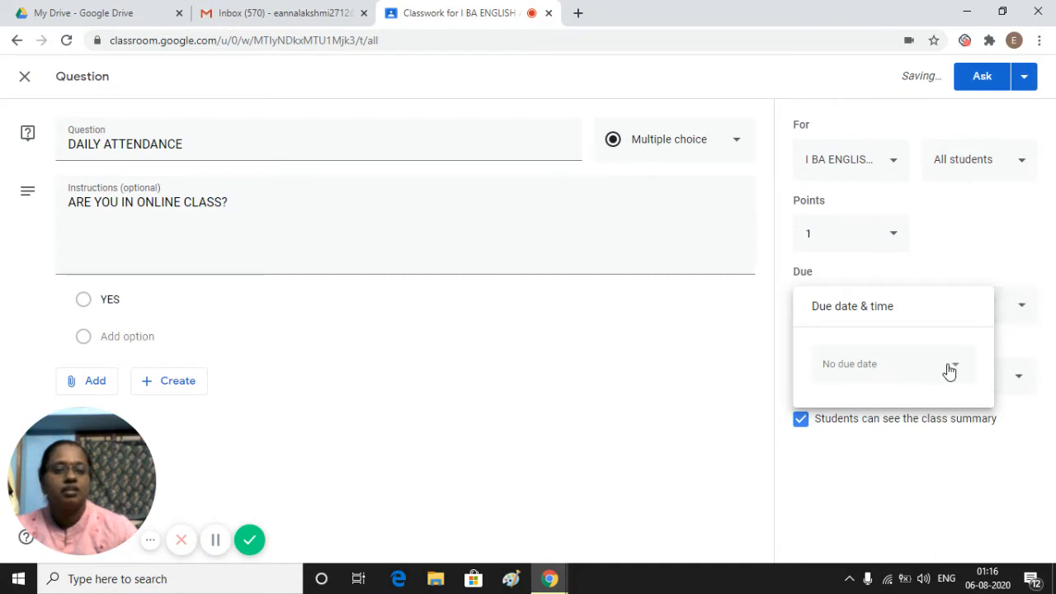
left_click(955, 371)
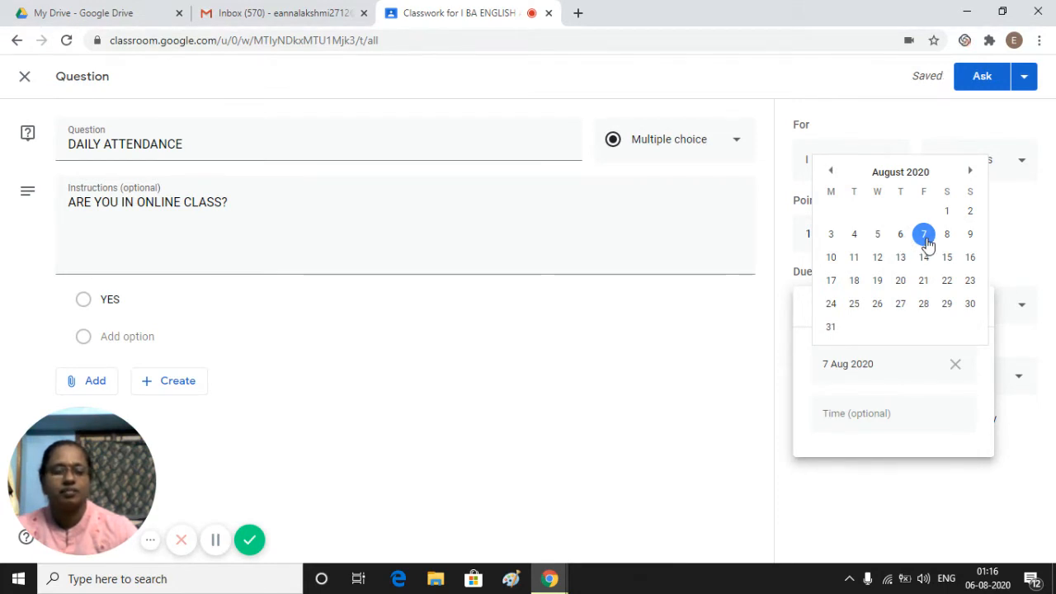
left_click(3, 519)
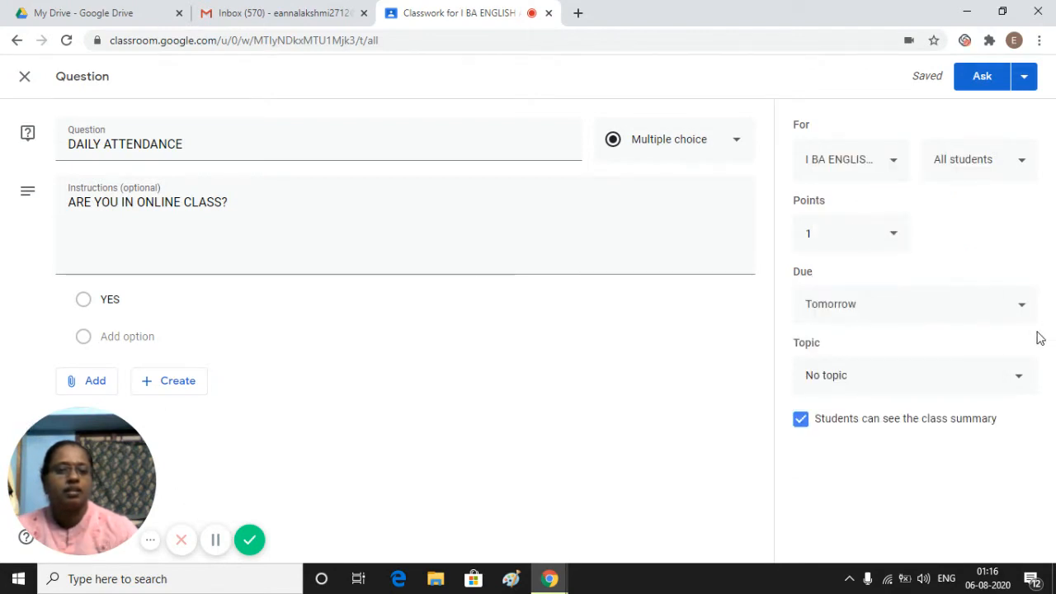
Step: Create the topic ATTENDANCE for the DAILY ATTENDANCE question, post the question to all students, and open the class stream
left_click(1021, 381)
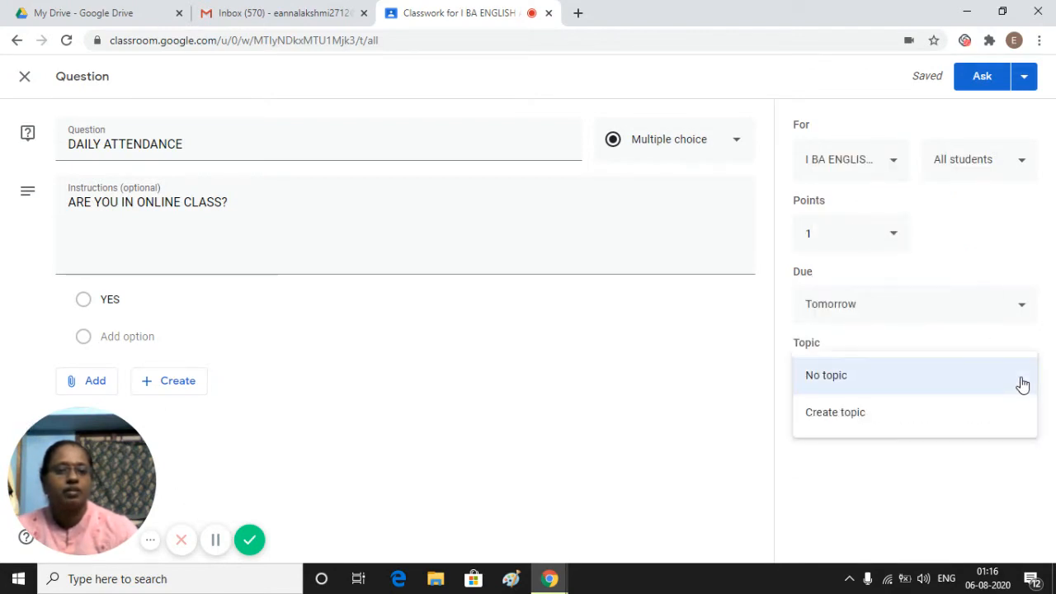
left_click(870, 419)
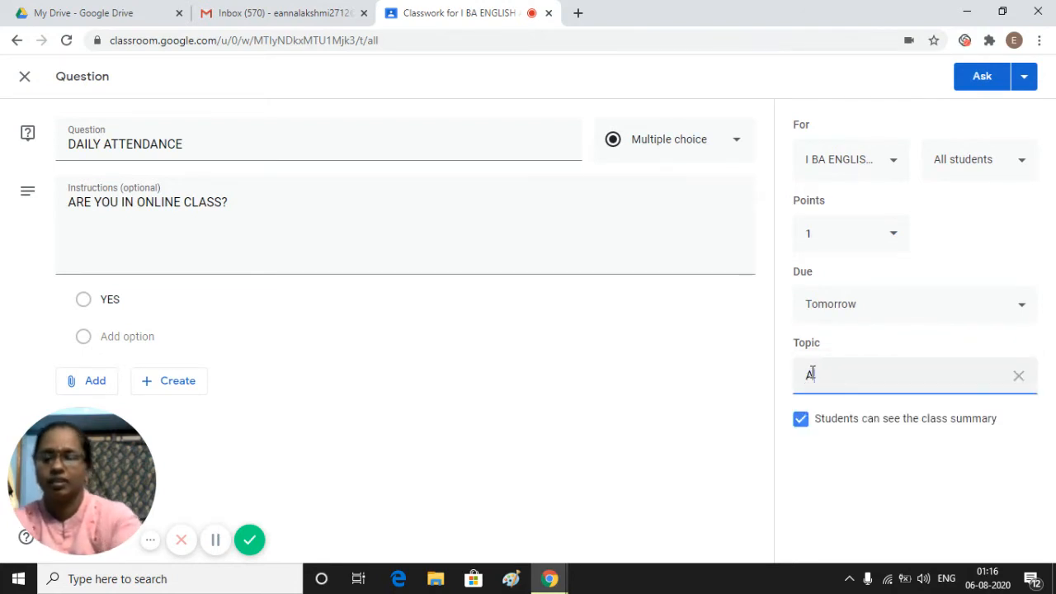
type("ATTEN")
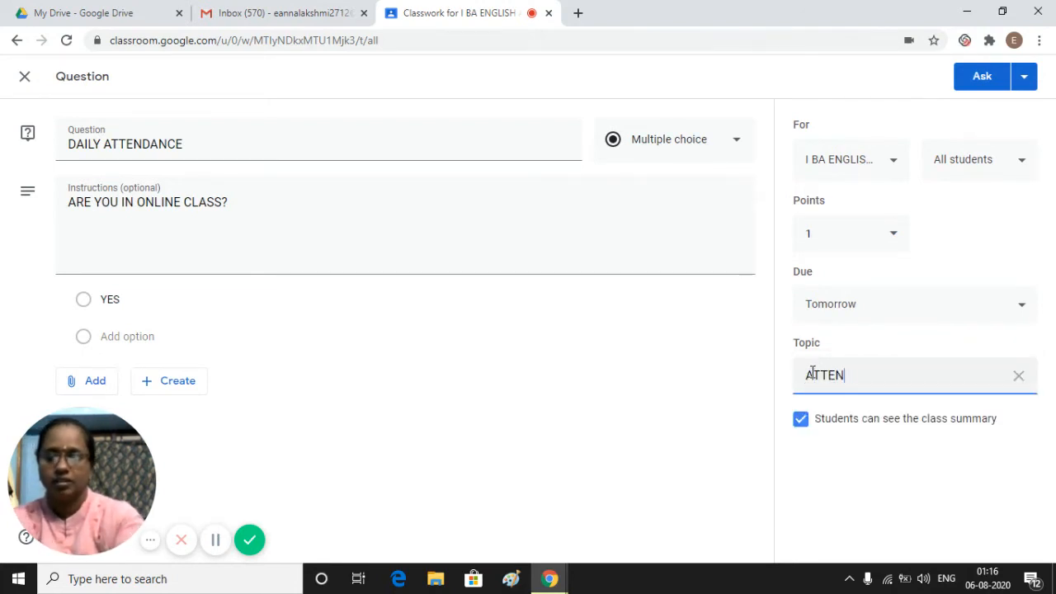
type("DANCE")
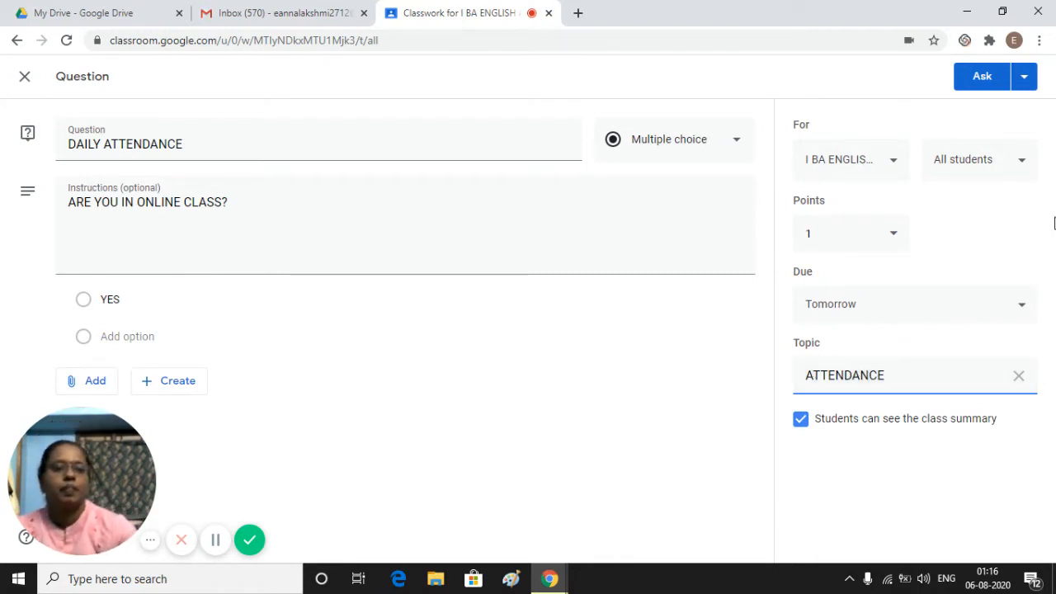
left_click(981, 78)
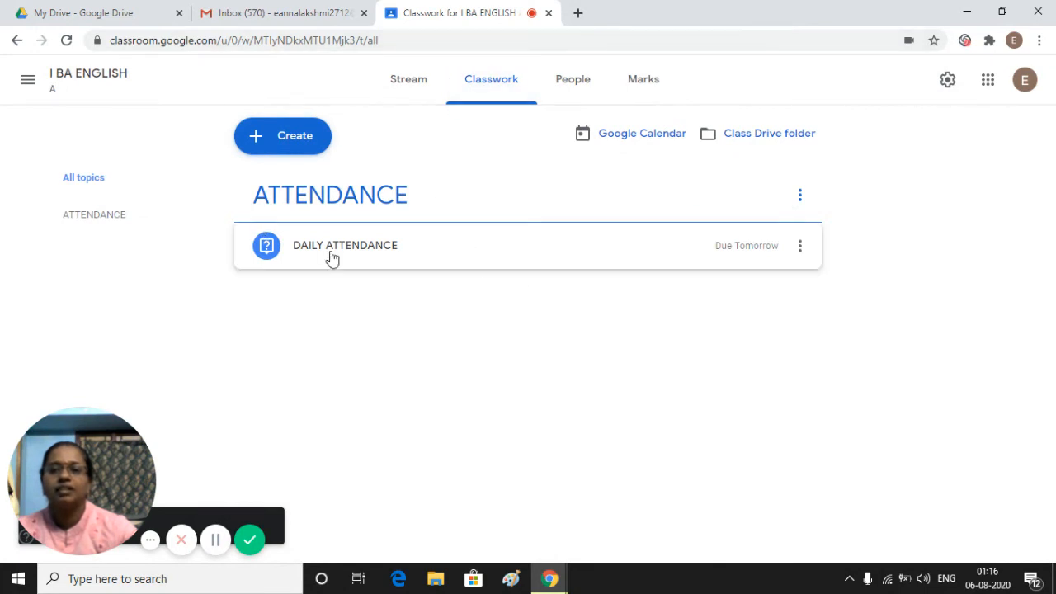
left_click(409, 88)
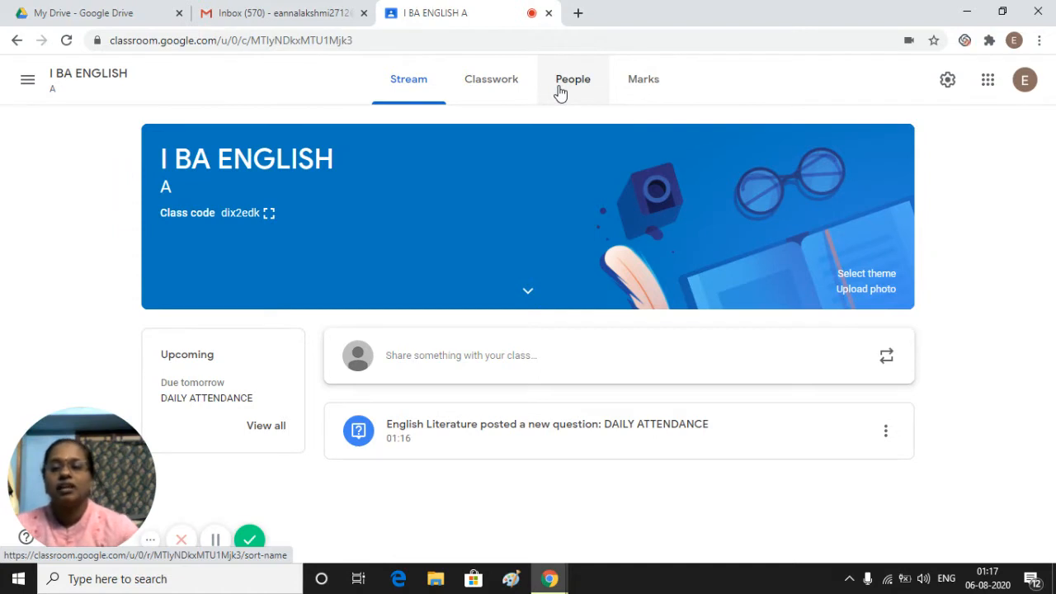
Step: Switch to the student's Google account and open Classroom under that account
left_click(1024, 83)
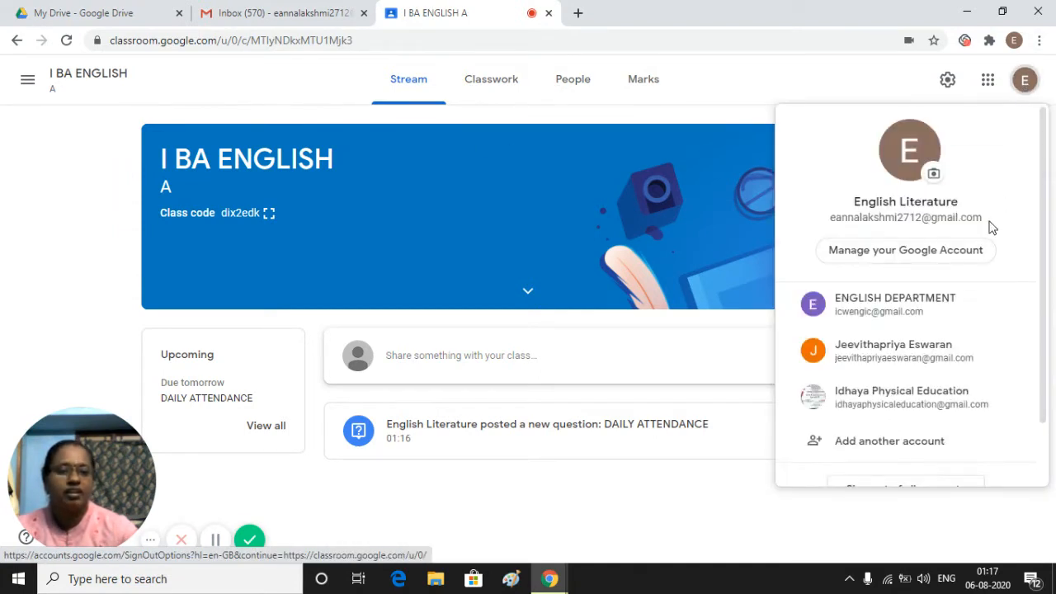
left_click(890, 362)
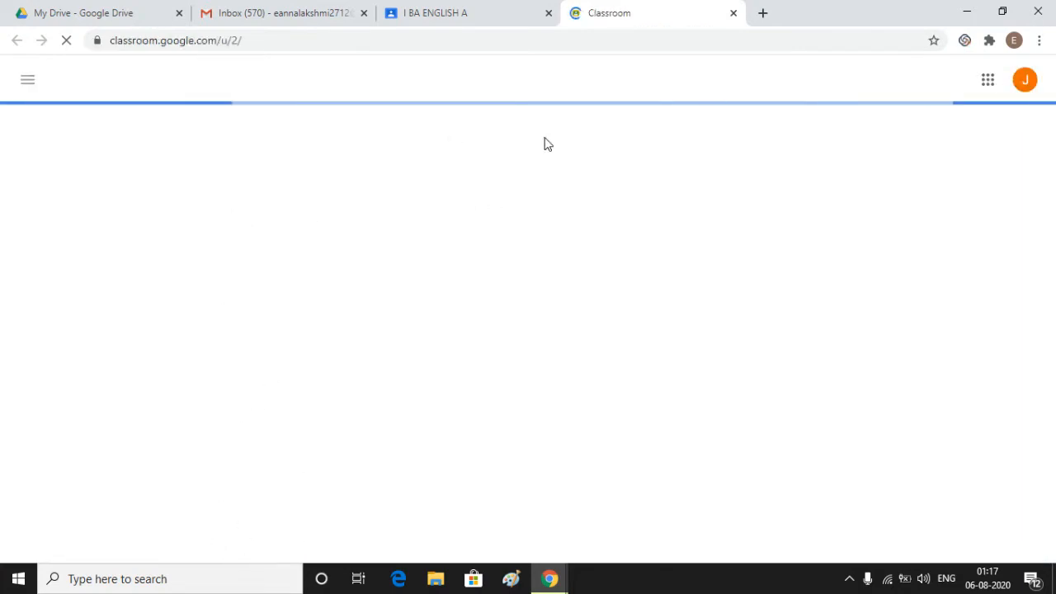
left_click(987, 83)
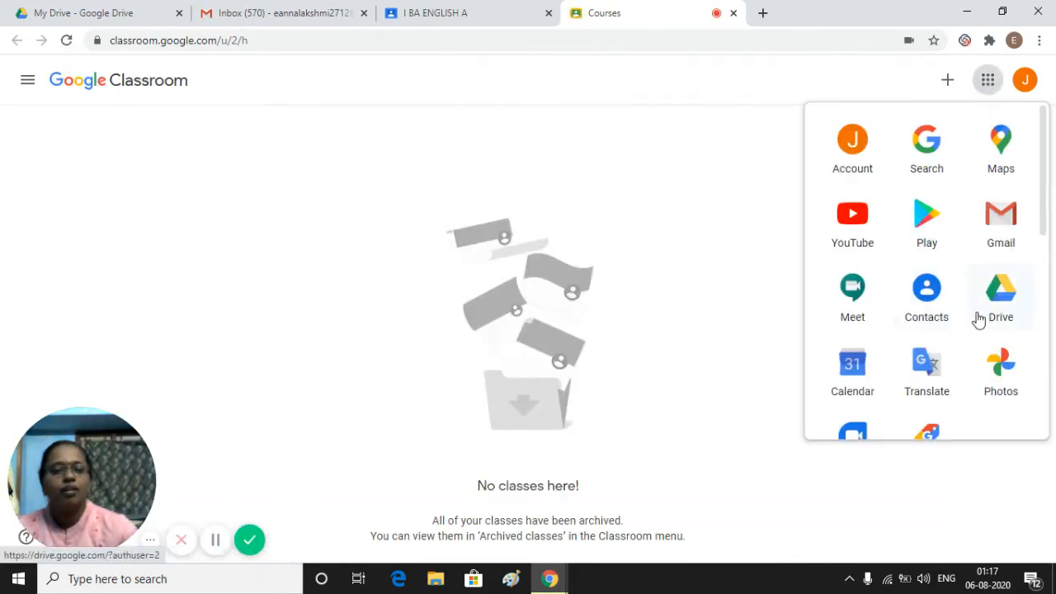
scroll(977, 351, "down", 5)
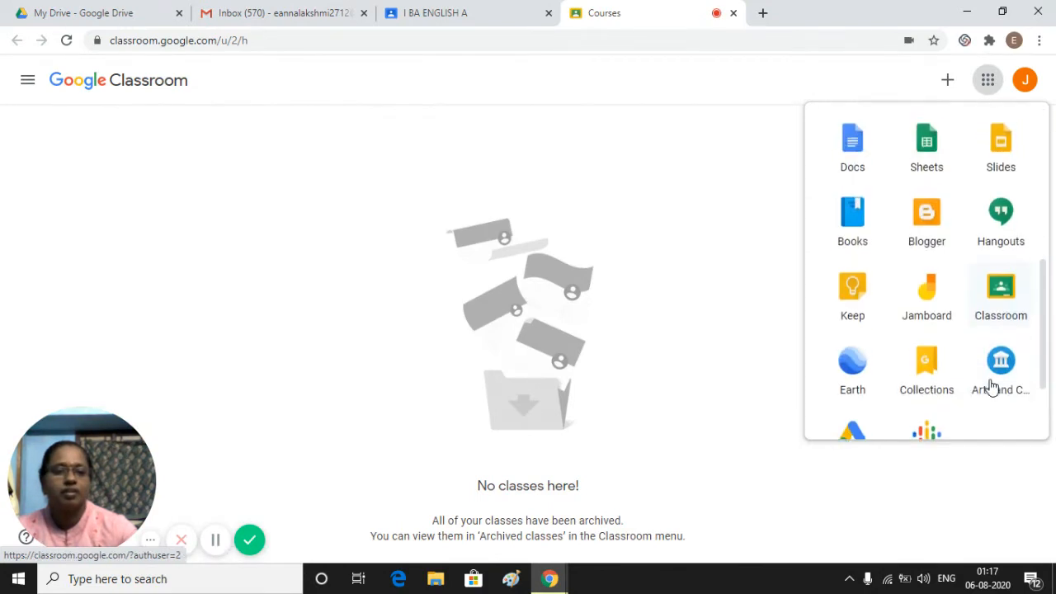
left_click(1002, 290)
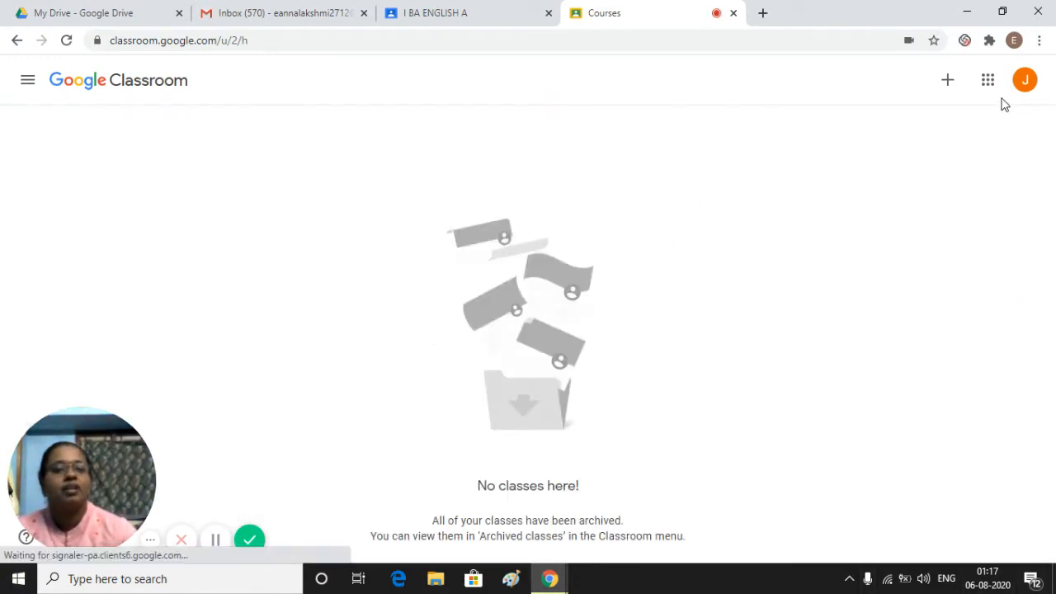
Step: Join the I BA ENGLISH class as a student by pasting its class code
left_click(947, 83)
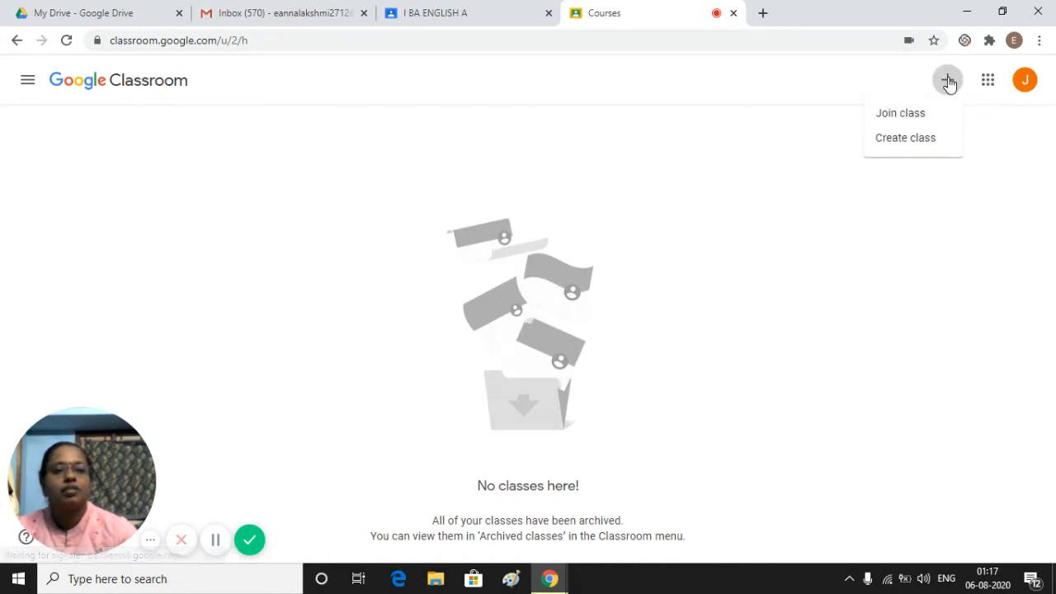
left_click(899, 116)
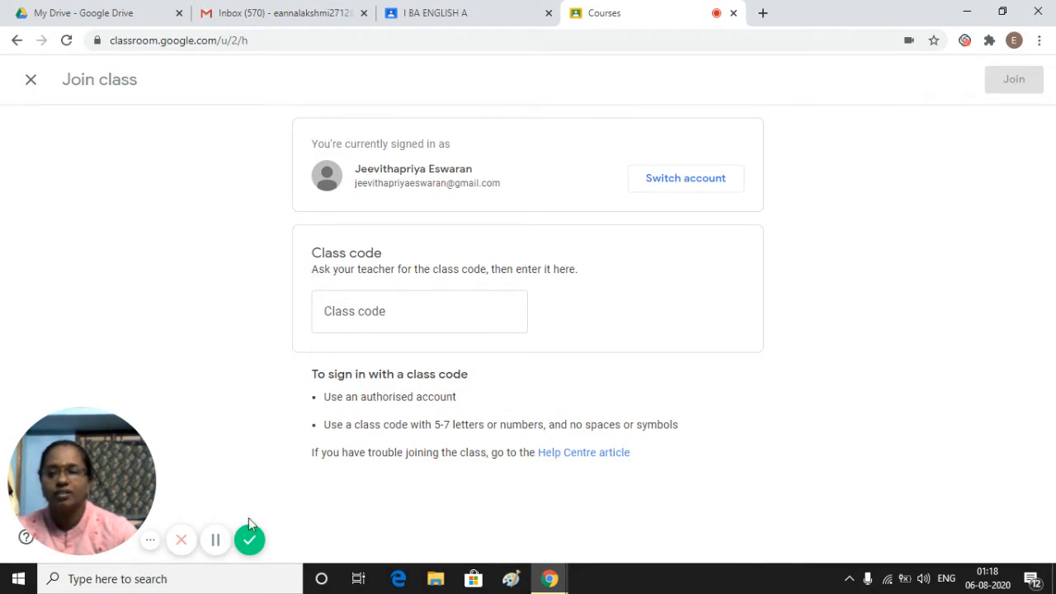
left_click(214, 540)
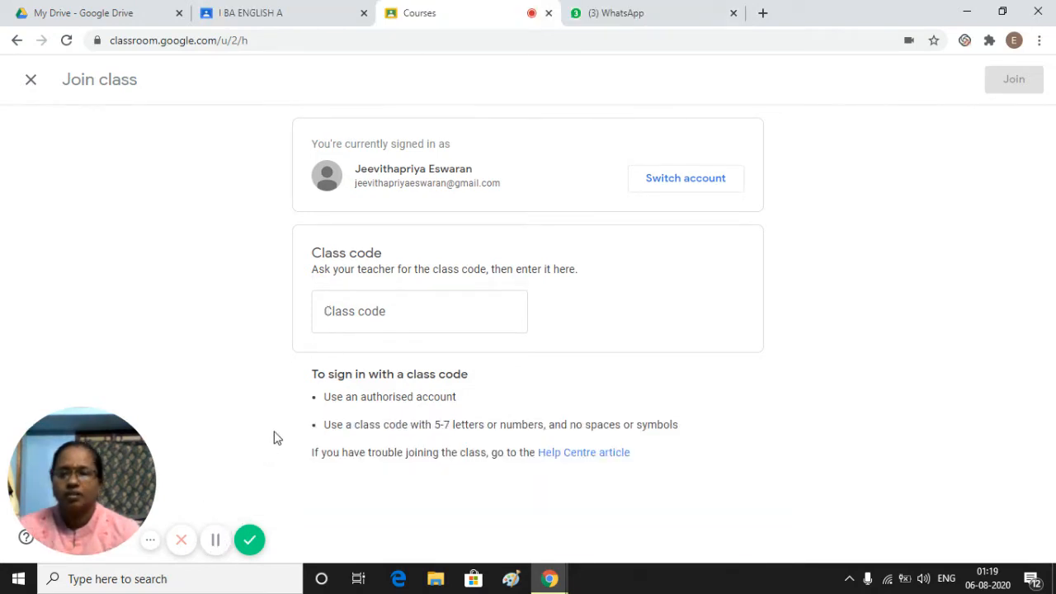
left_click(341, 310)
right_click(340, 311)
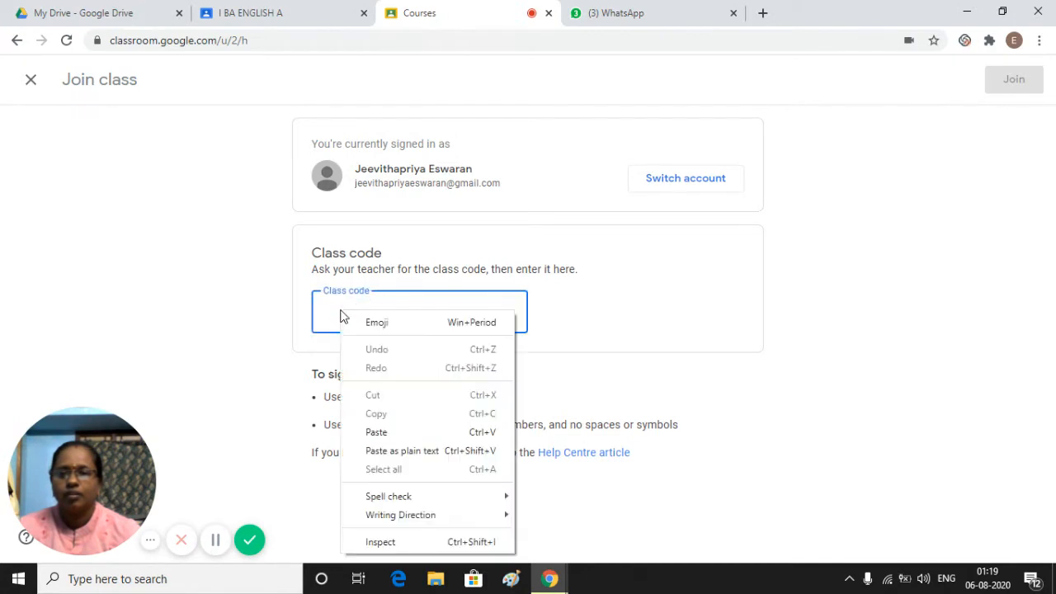
left_click(371, 433)
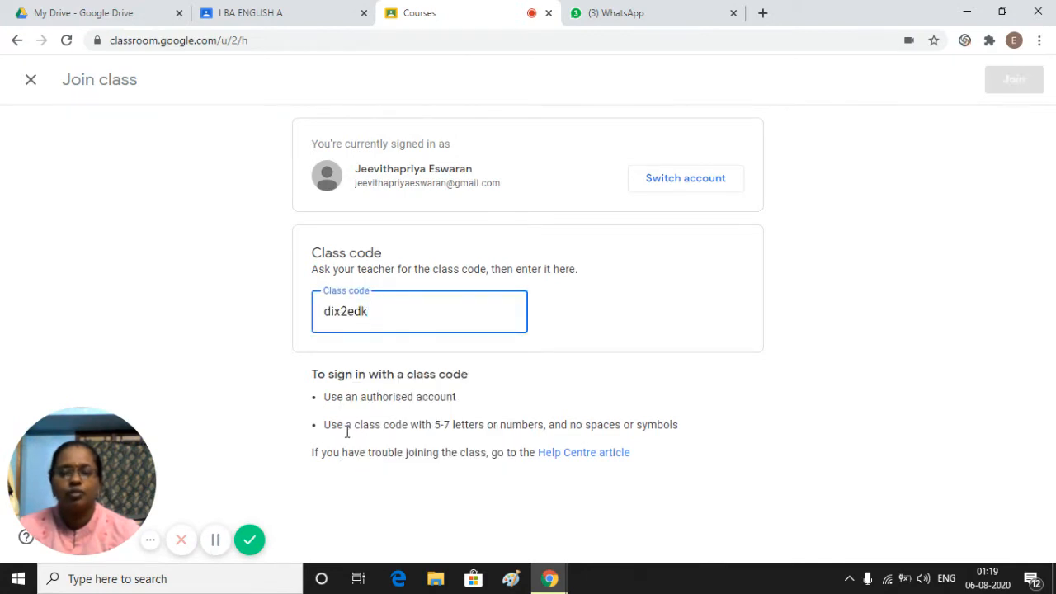
left_click(216, 541)
left_click(216, 541)
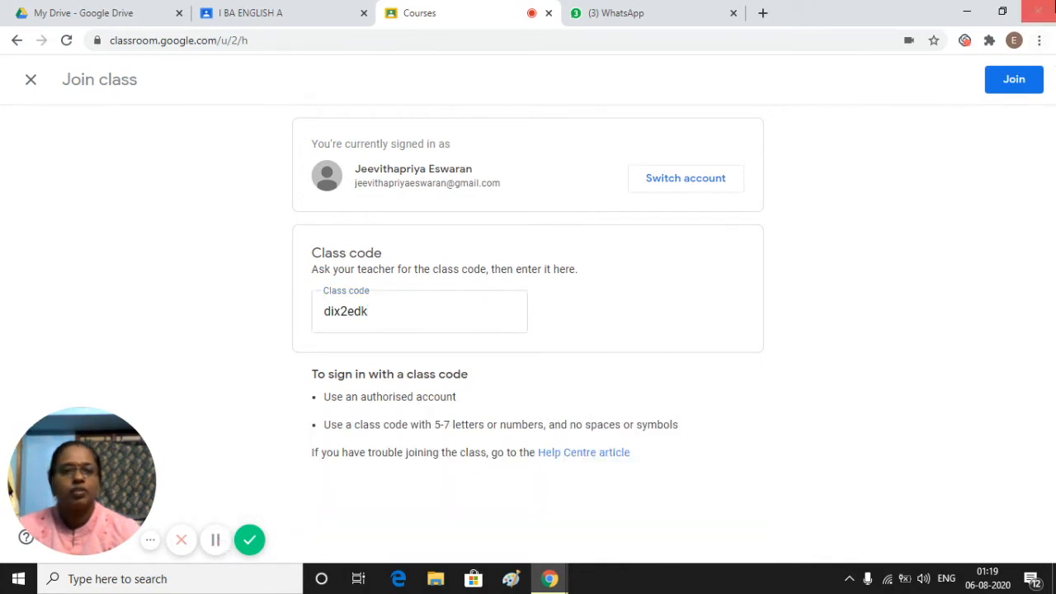
left_click(1003, 85)
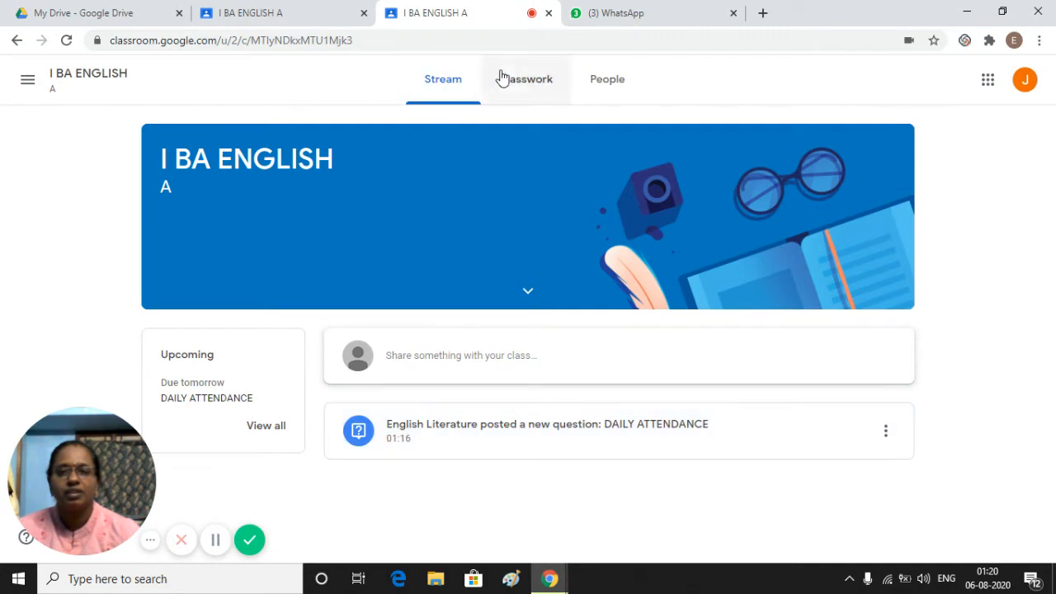
Step: Look through the joined class's Classwork, People and Stream pages as the student
left_click(524, 90)
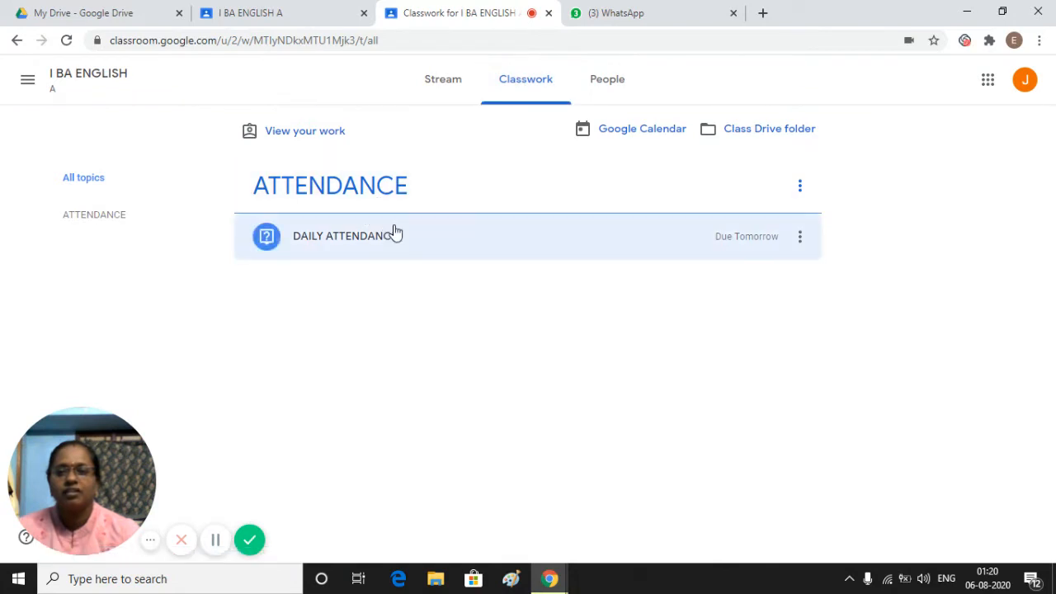
left_click(603, 87)
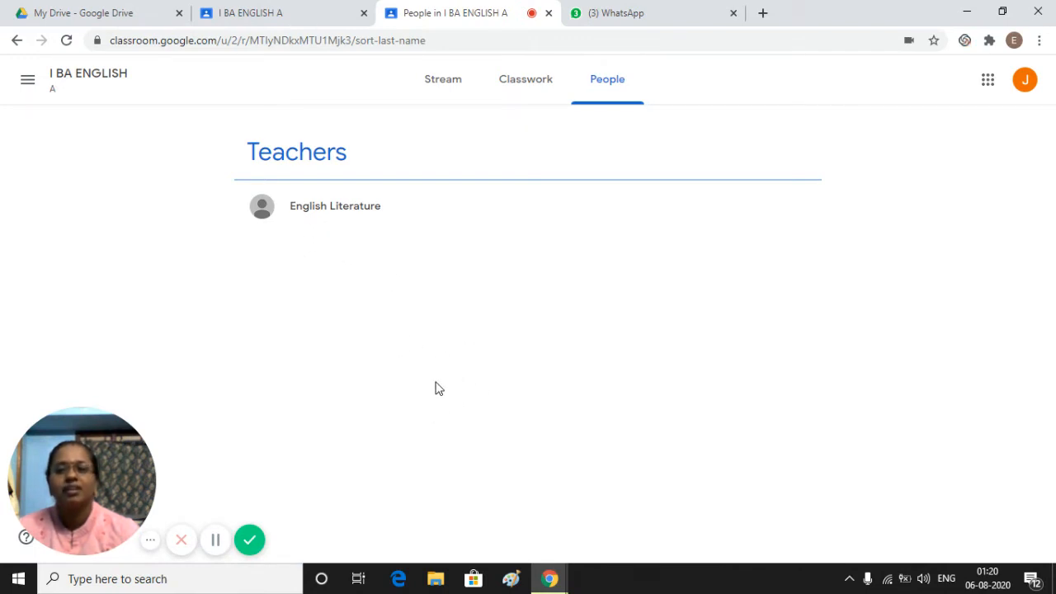
left_click(434, 82)
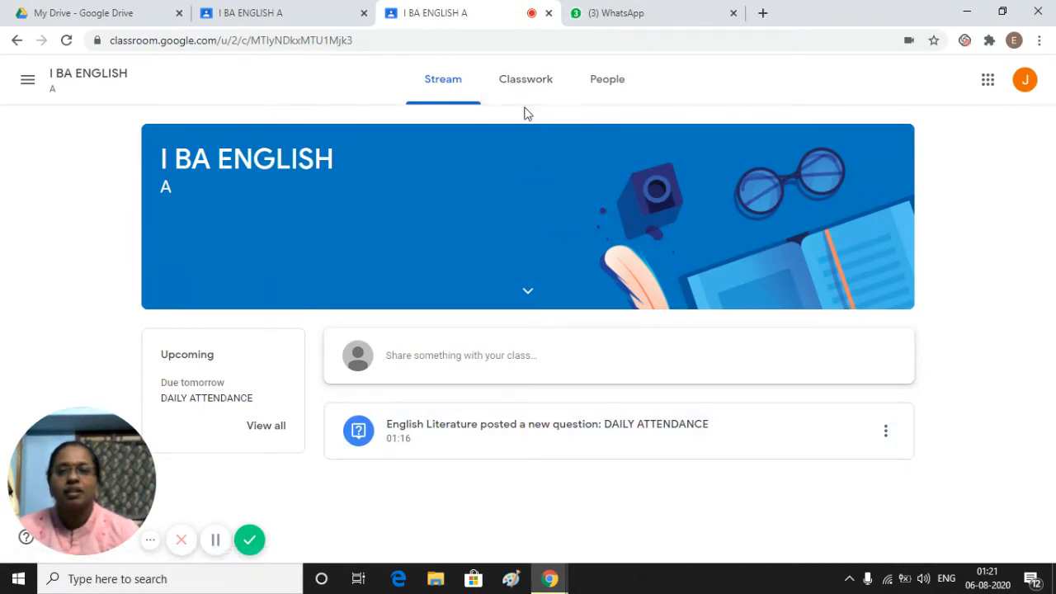
Step: Answer YES to the DAILY ATTENDANCE question in Classwork and hand in the answer
left_click(522, 82)
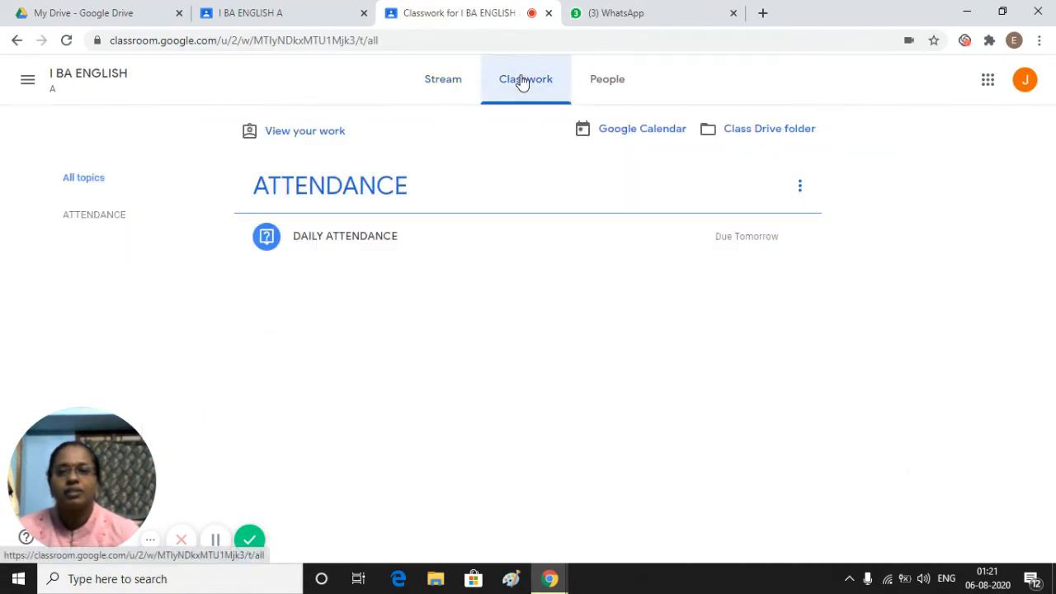
left_click(344, 239)
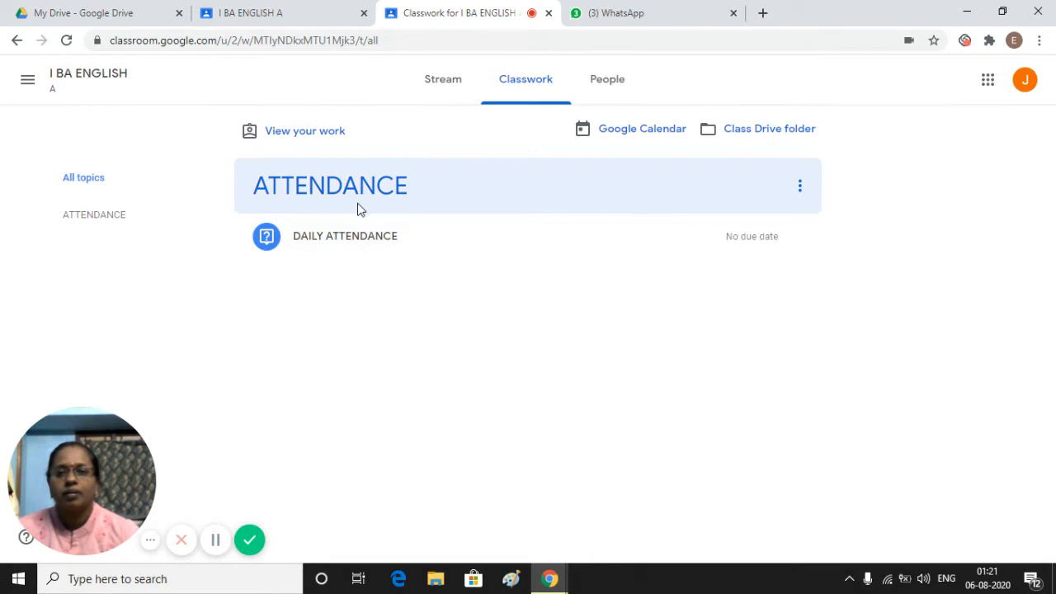
left_click(376, 244)
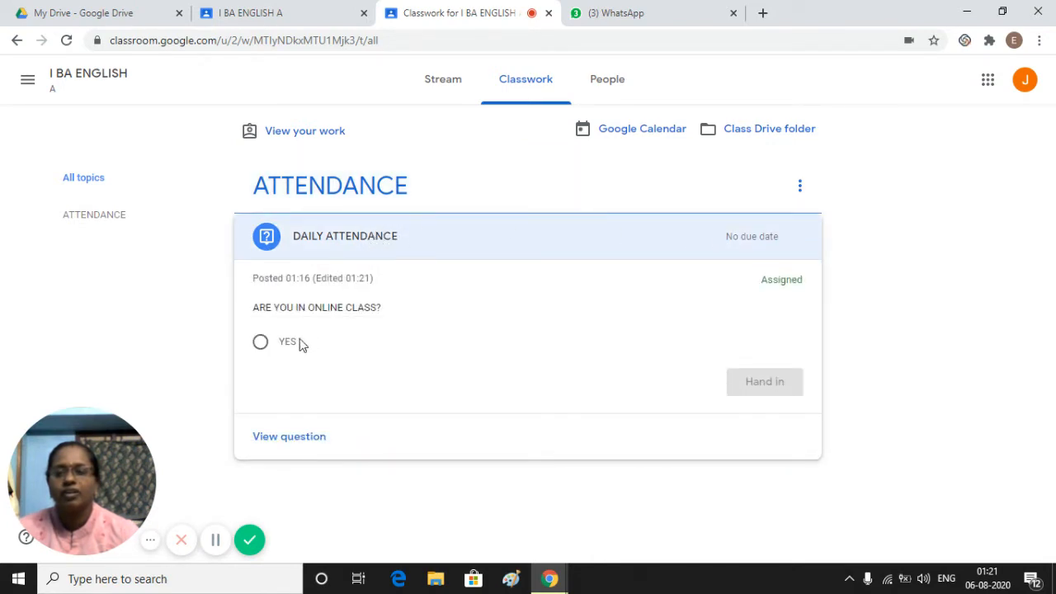
left_click(260, 343)
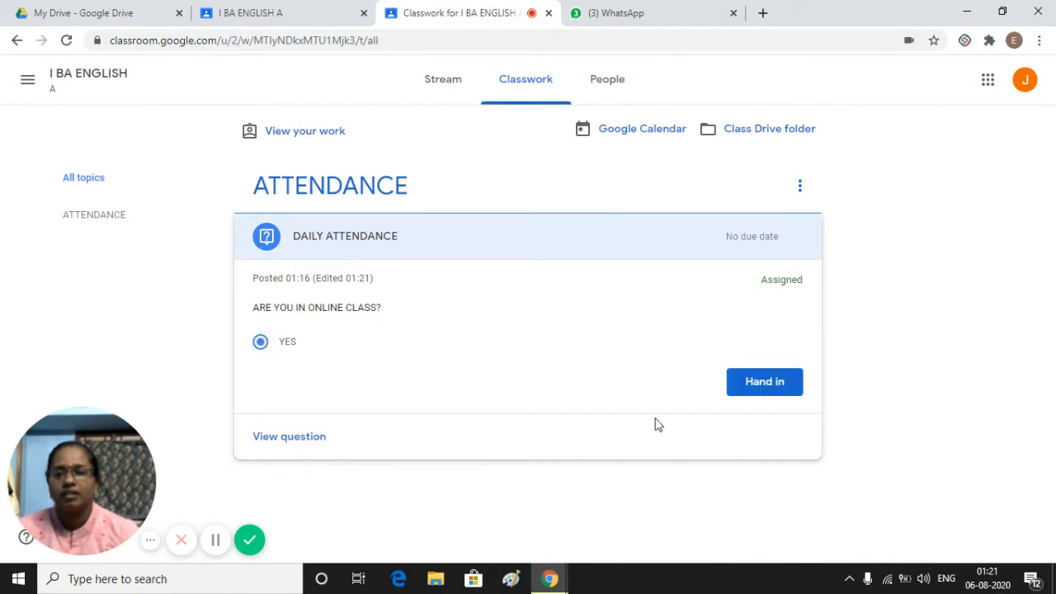
left_click(764, 387)
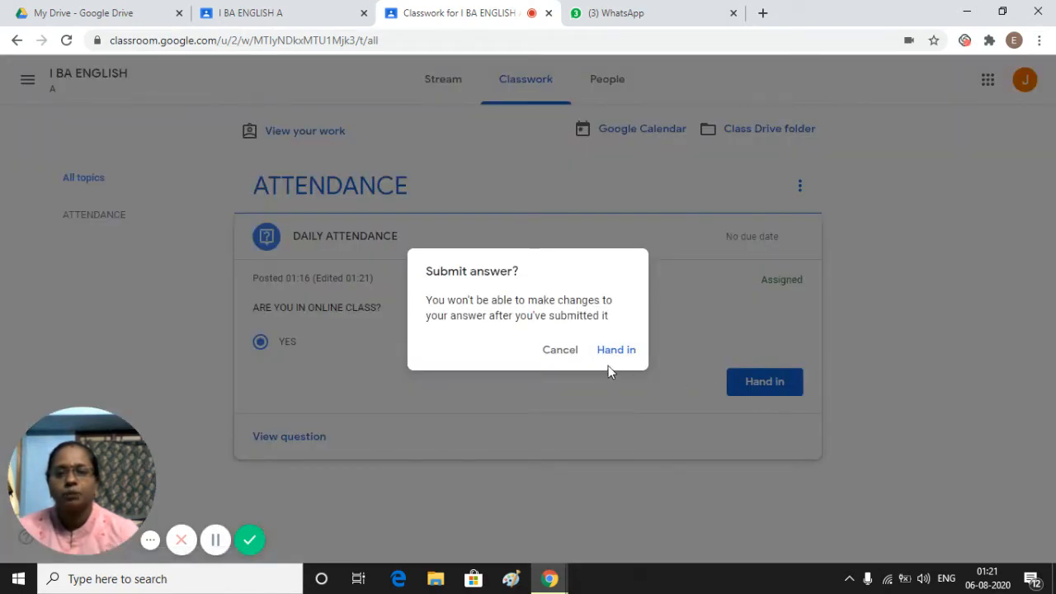
left_click(620, 352)
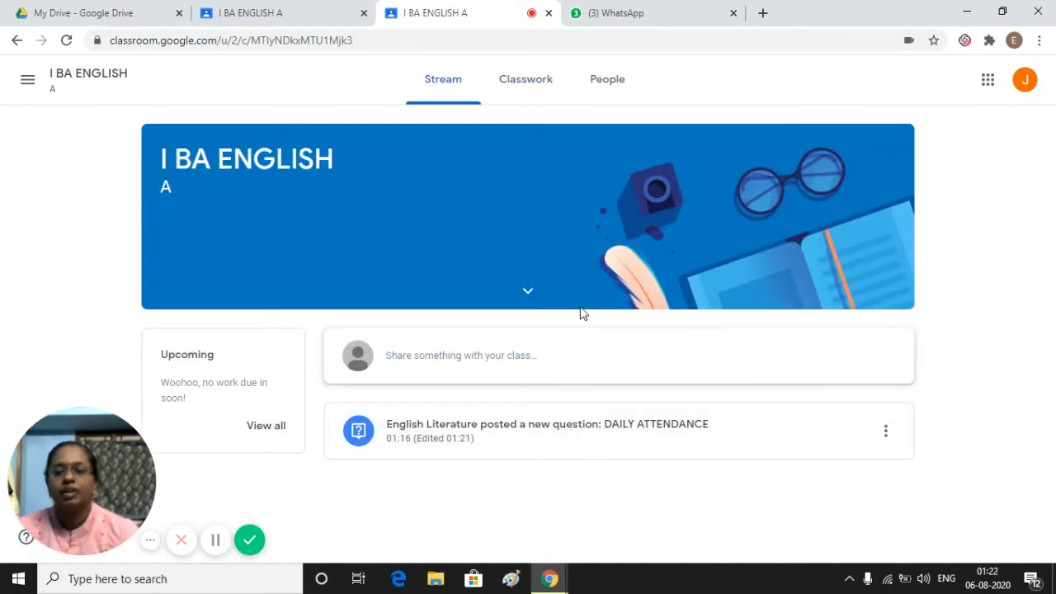
Step: Open the DAILY ATTENDANCE post from the student's stream to review the submitted answer, and return to the teacher's class page
left_click(550, 435)
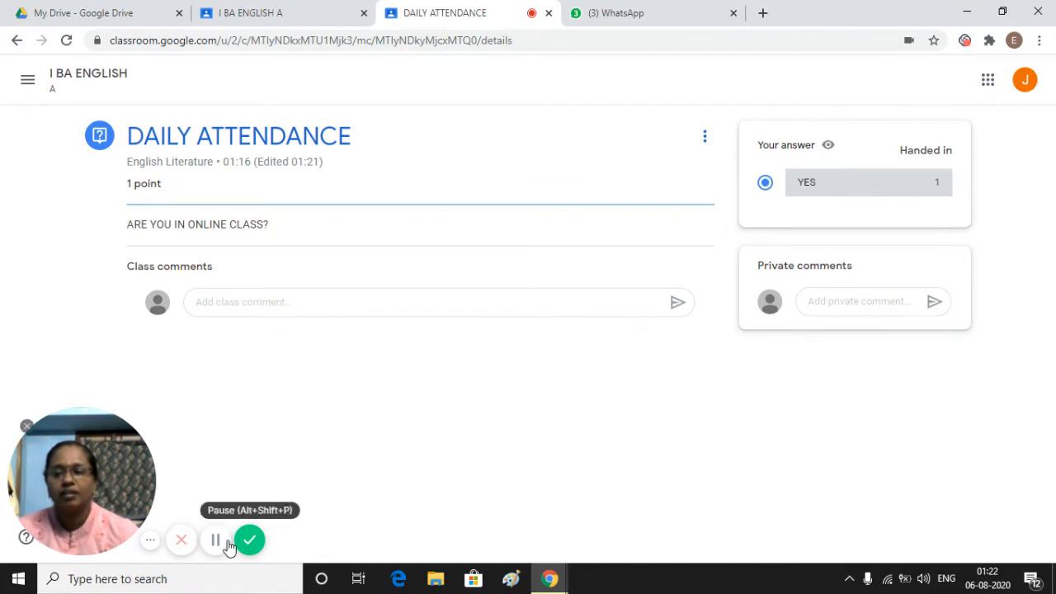
left_click(217, 541)
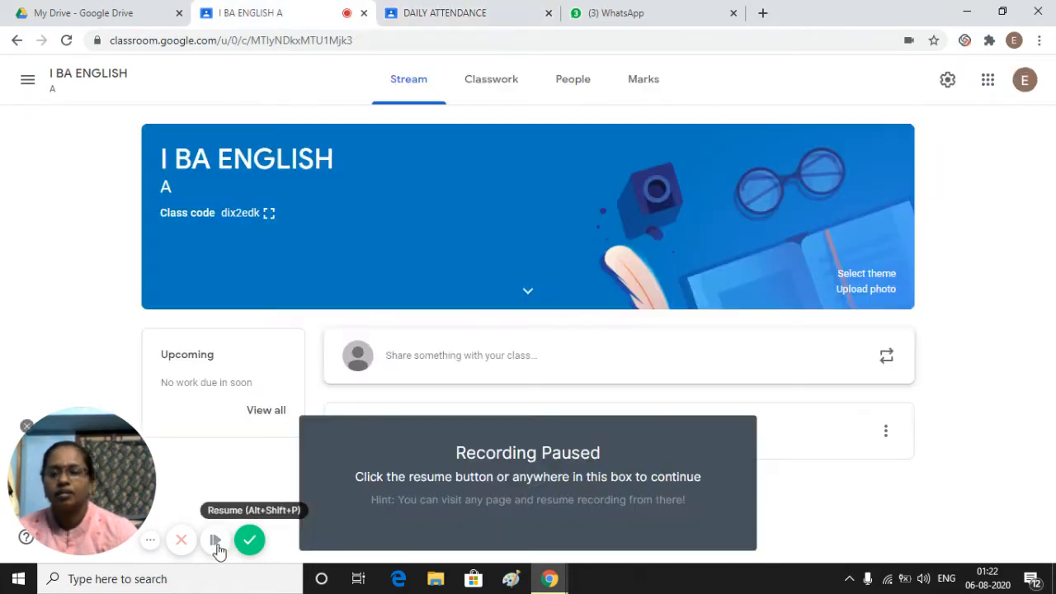
left_click(217, 541)
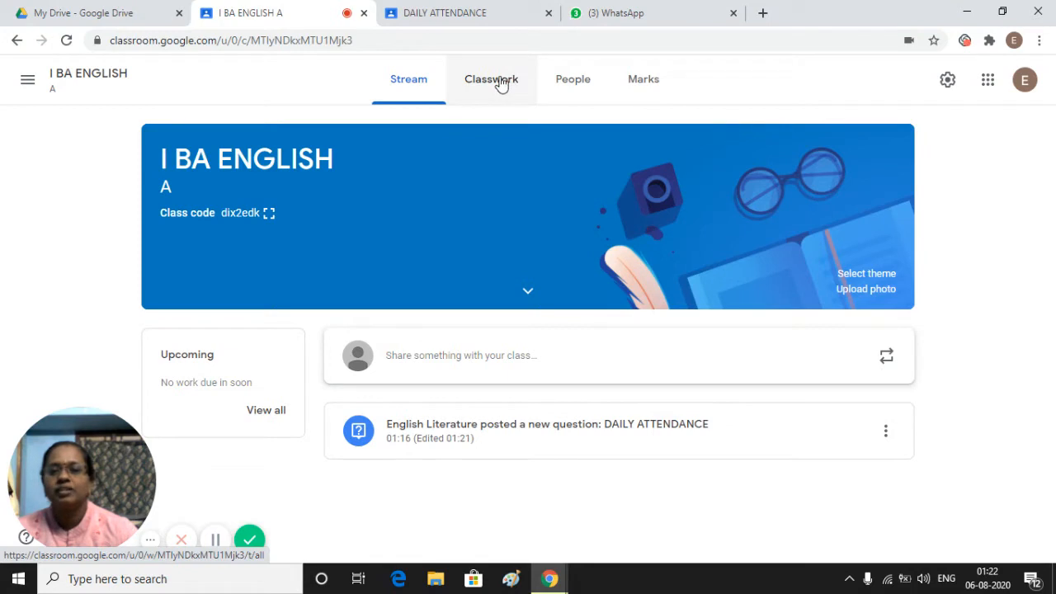
Step: Open the ATTENDANCE topic in the teacher's Classwork to check the handed-in and assigned counts for DAILY ATTENDANCE
left_click(498, 81)
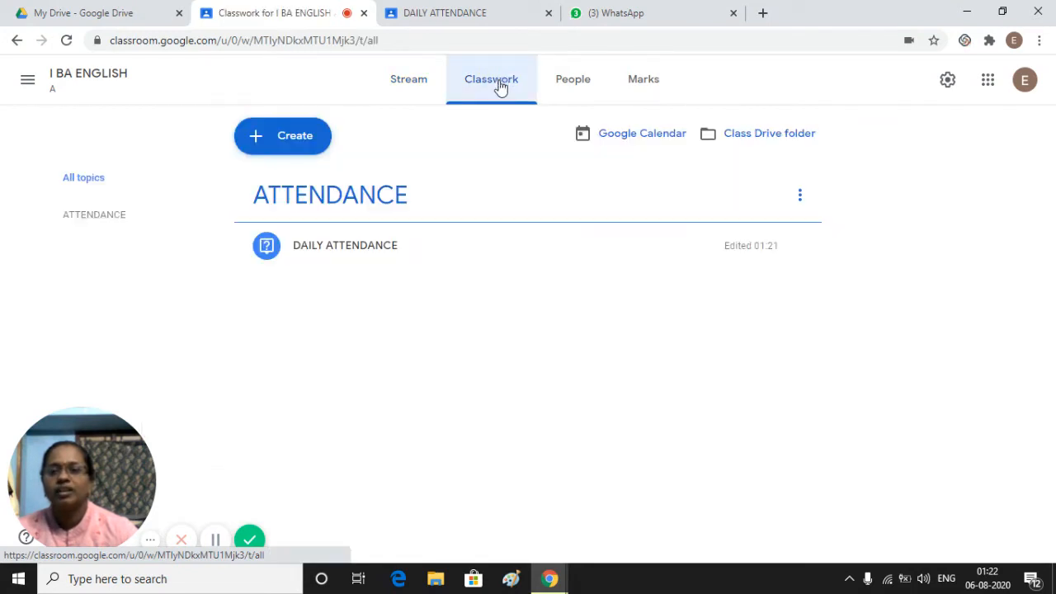
left_click(345, 206)
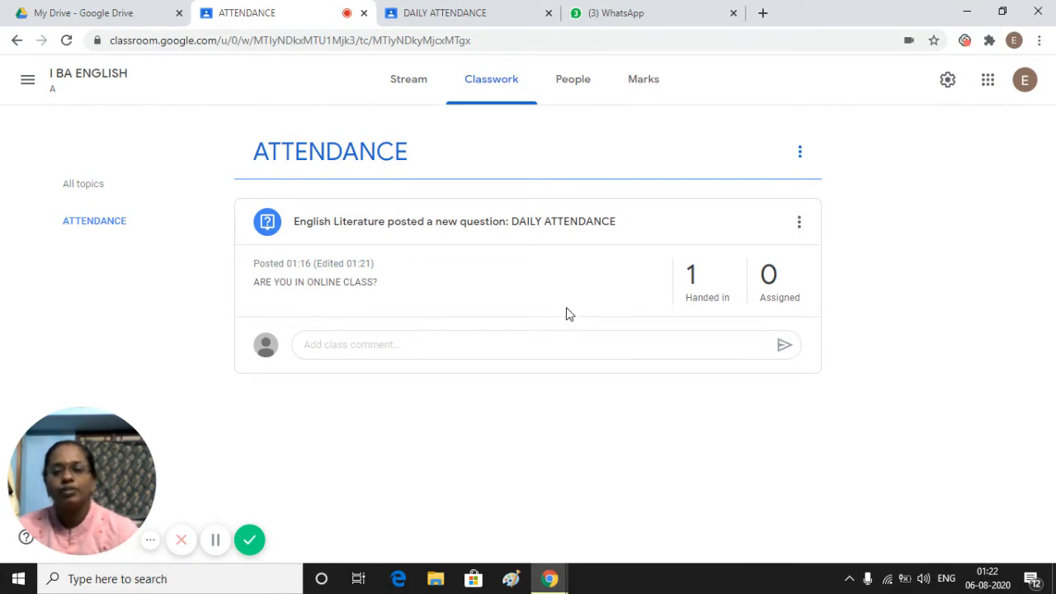
left_click(771, 286)
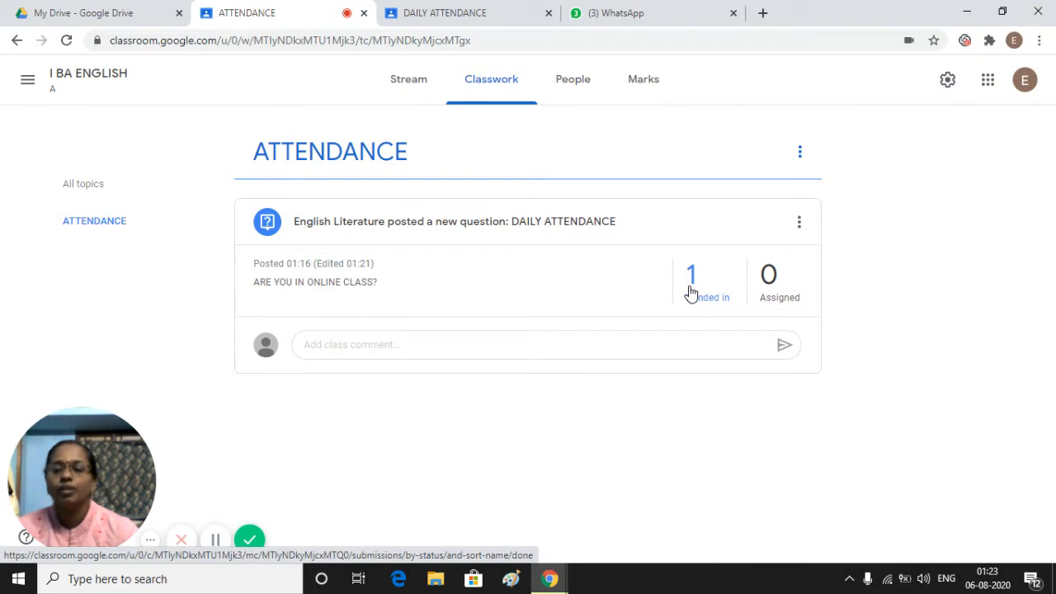
left_click(214, 539)
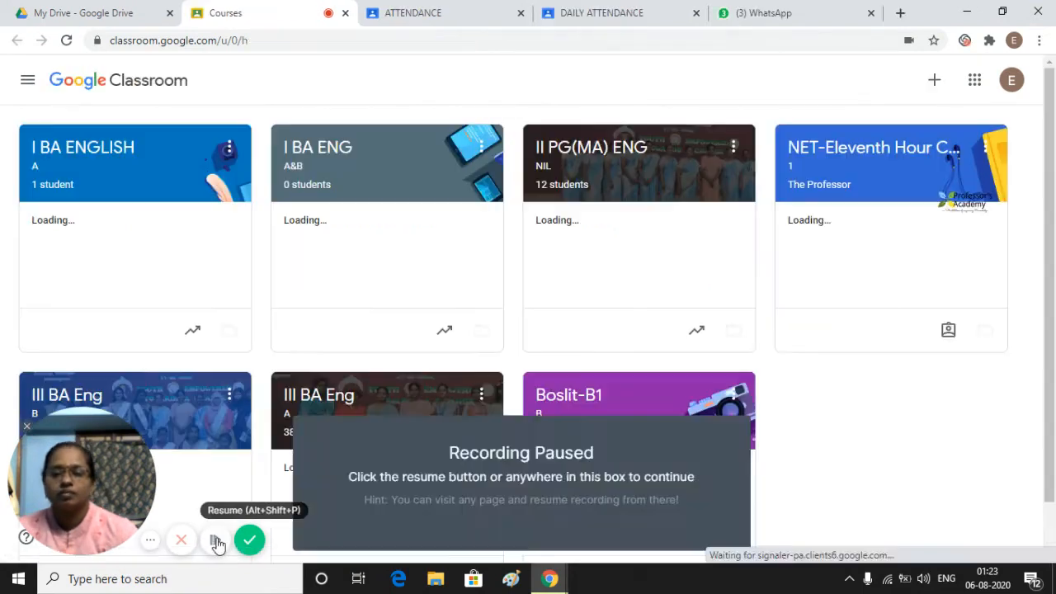
left_click(217, 541)
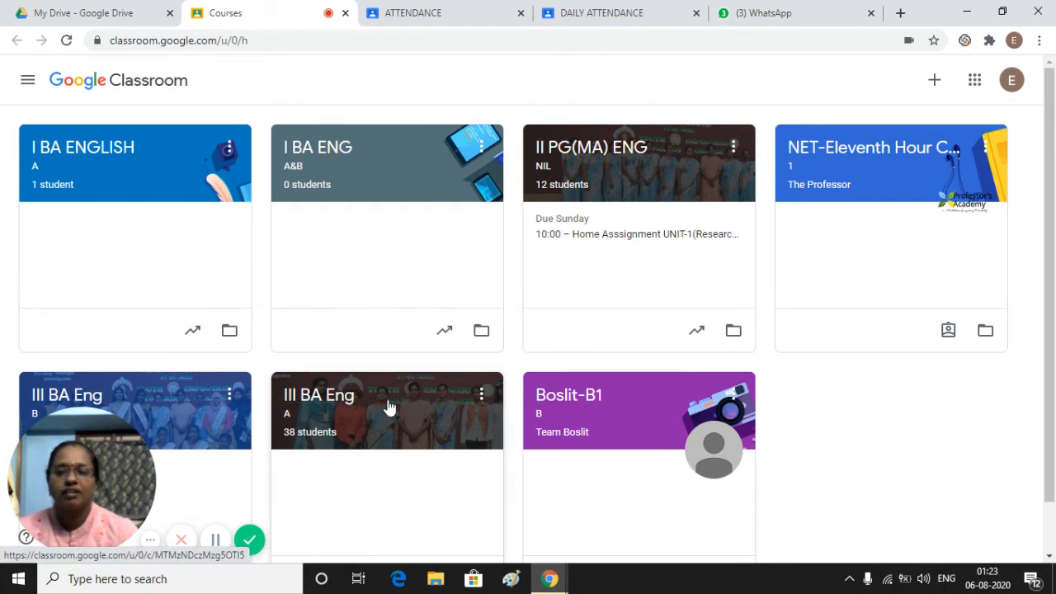
Step: Open the III BA Eng section B class and look through the posts in its stream
left_click(174, 422)
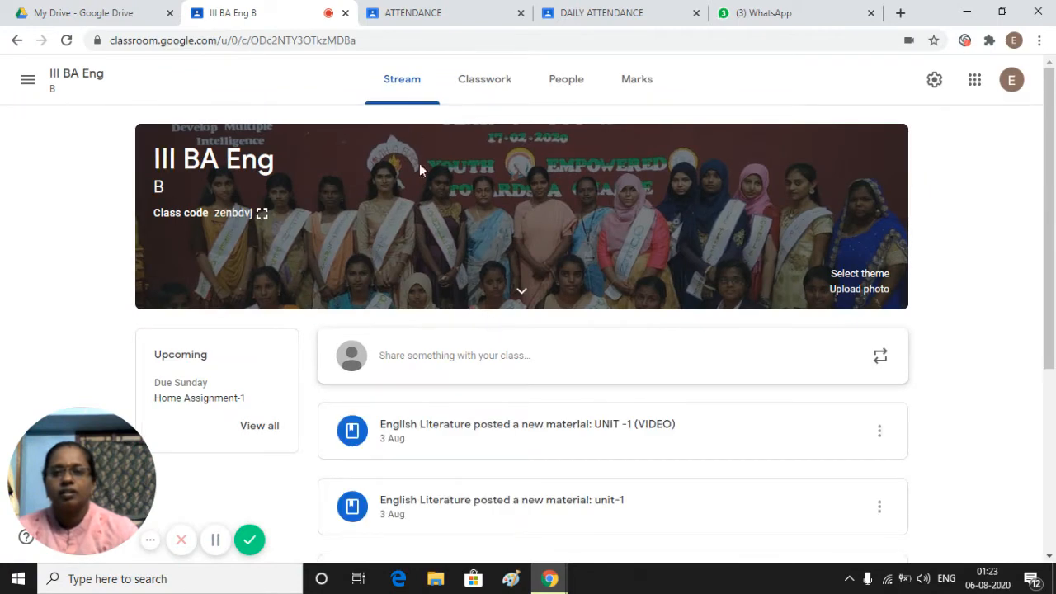
scroll(531, 405, "down", 3)
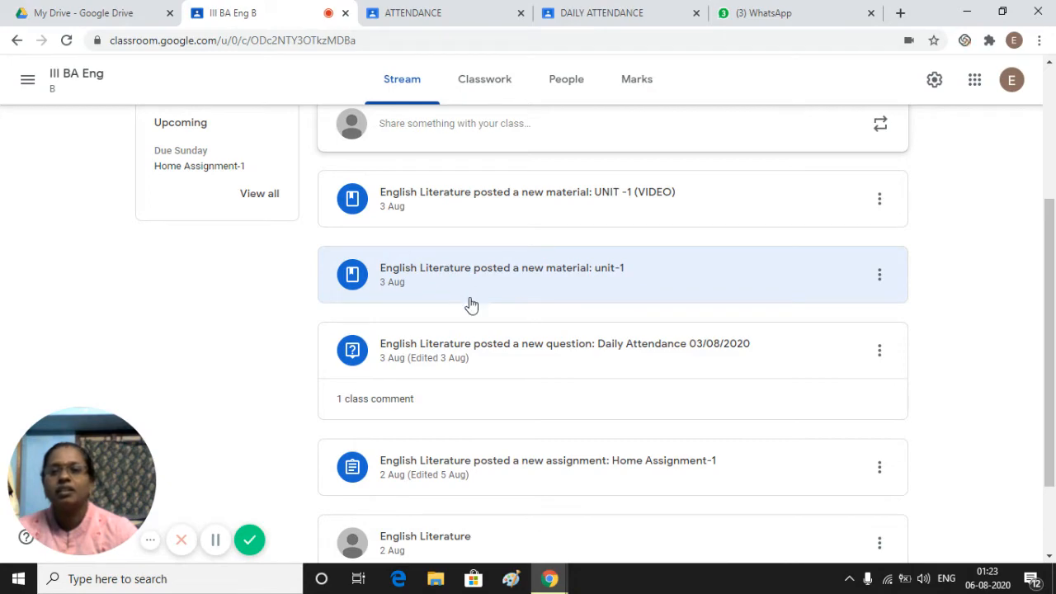
scroll(540, 425, "down", 1)
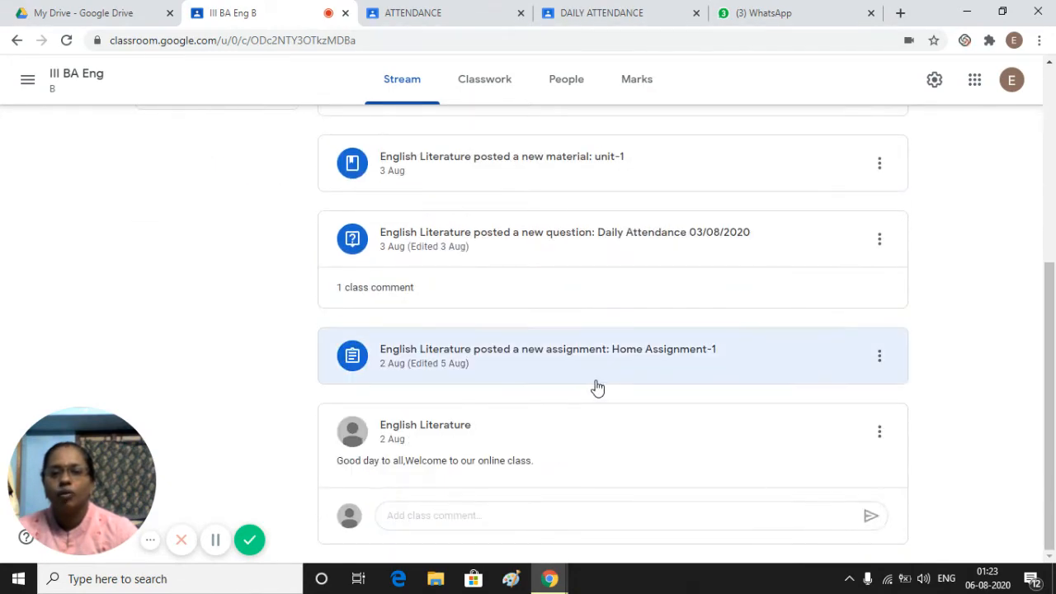
scroll(544, 447, "up", 3)
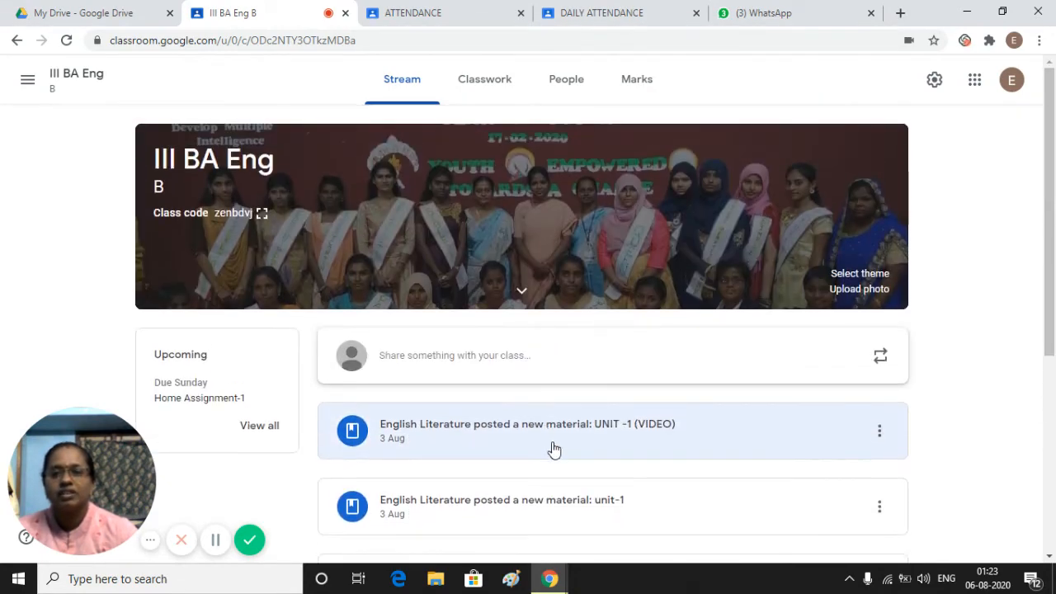
Step: Open the Daily Attendance topic in section B's Classwork to check the handed-in and assigned counts for Daily Attendance 03/08/2020
left_click(478, 91)
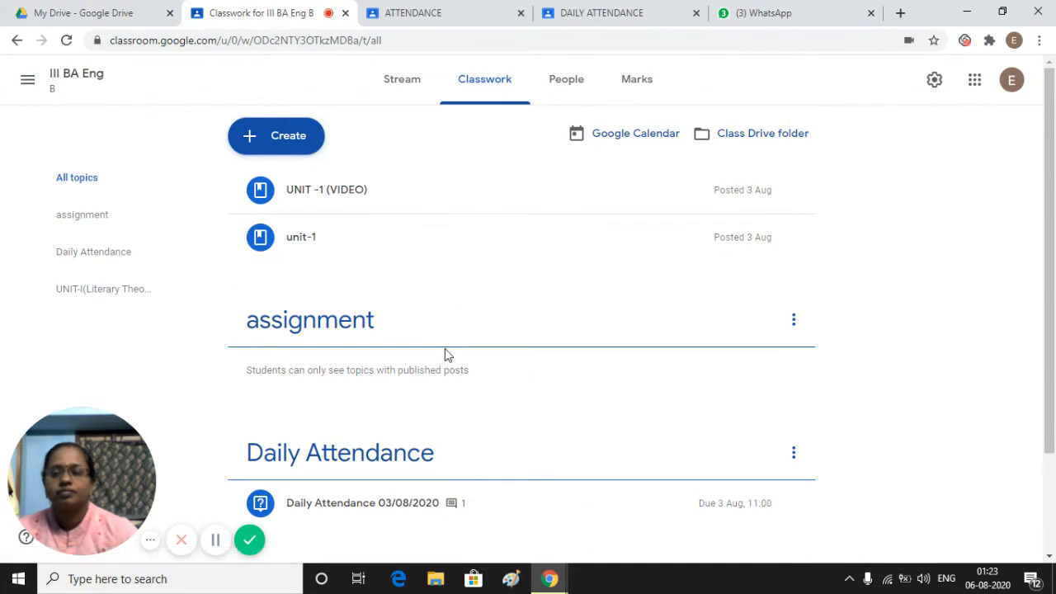
scroll(445, 353, "down", 1)
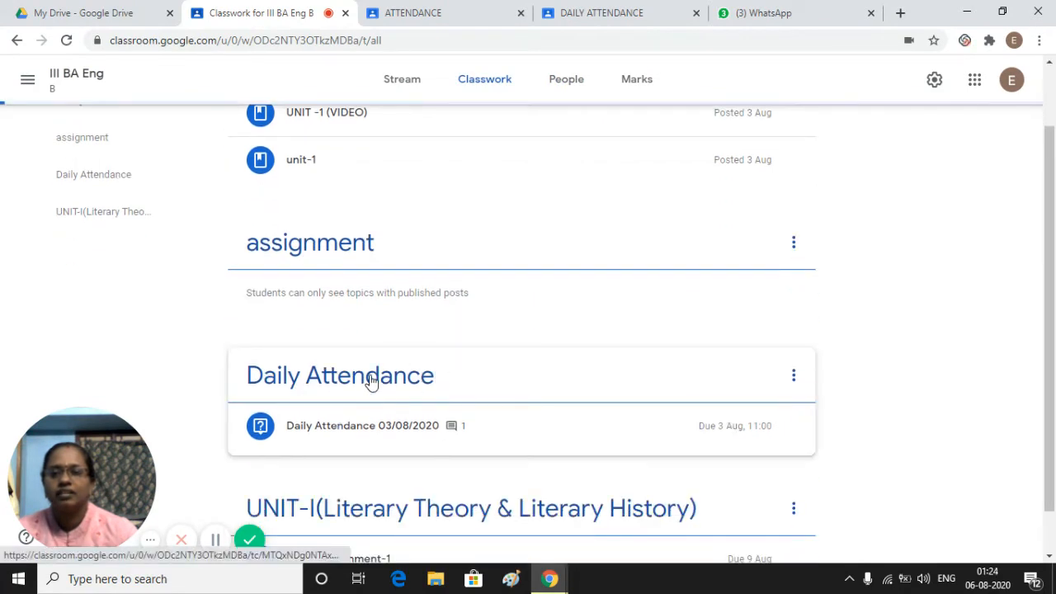
left_click(370, 381)
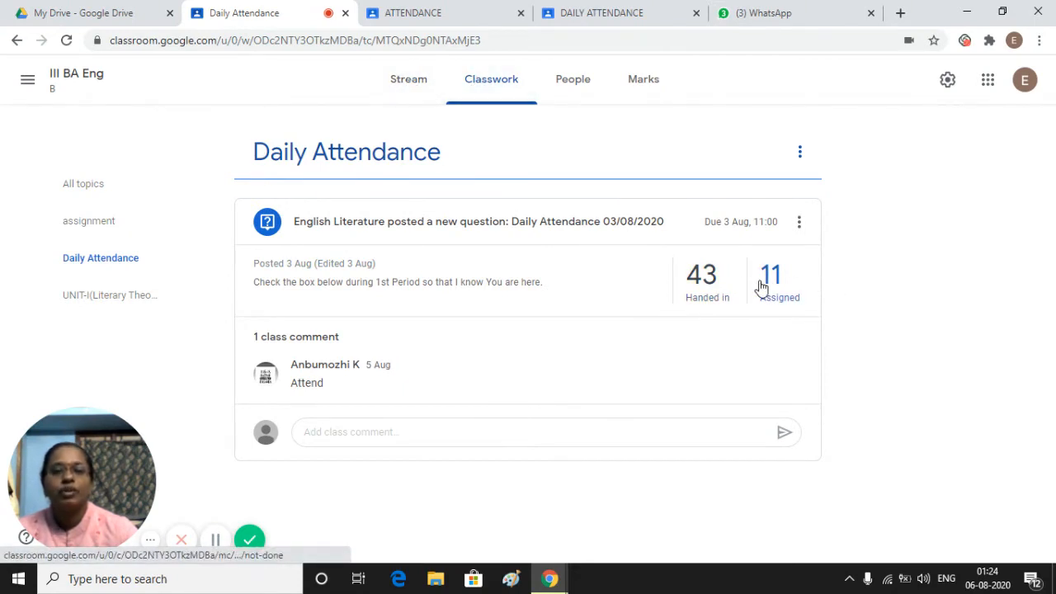
Step: Look through section B's lists of teachers and students, and return to the class stream
left_click(586, 89)
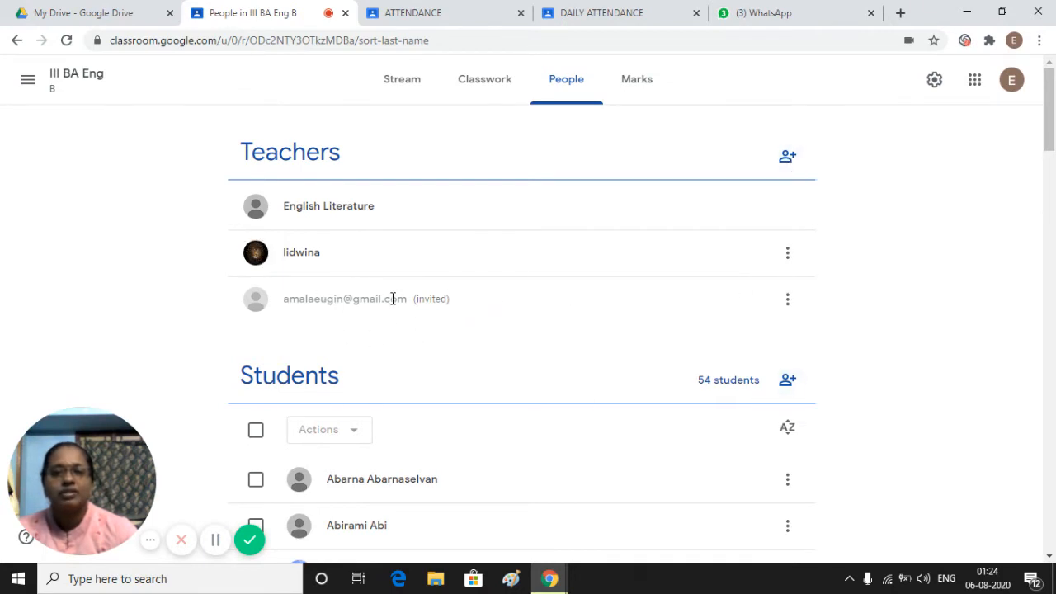
scroll(578, 409, "down", 2)
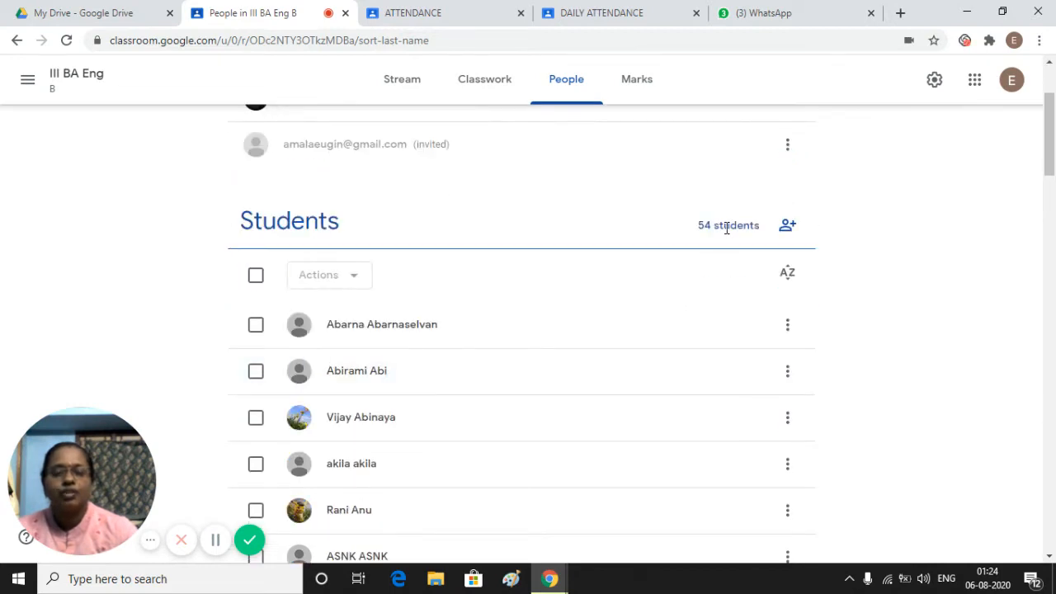
scroll(728, 483, "down", 6)
scroll(728, 486, "down", 3)
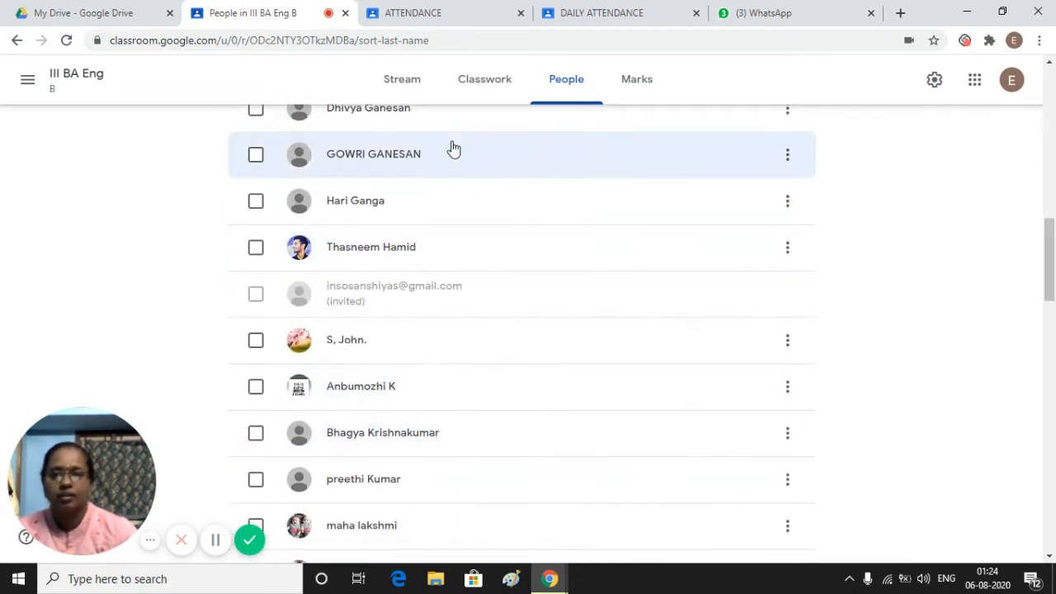
left_click(410, 93)
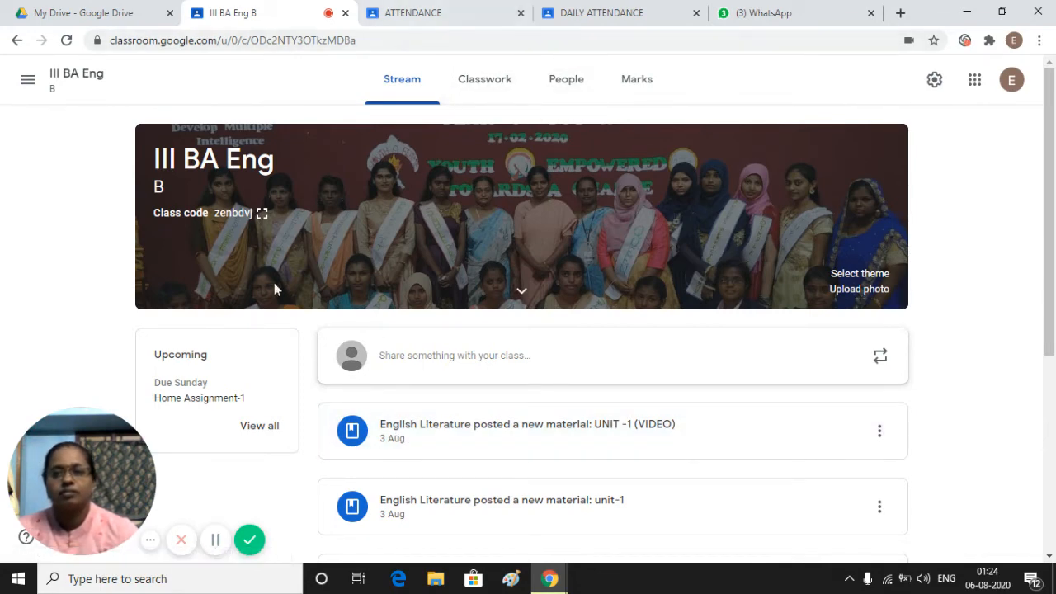
left_click(215, 540)
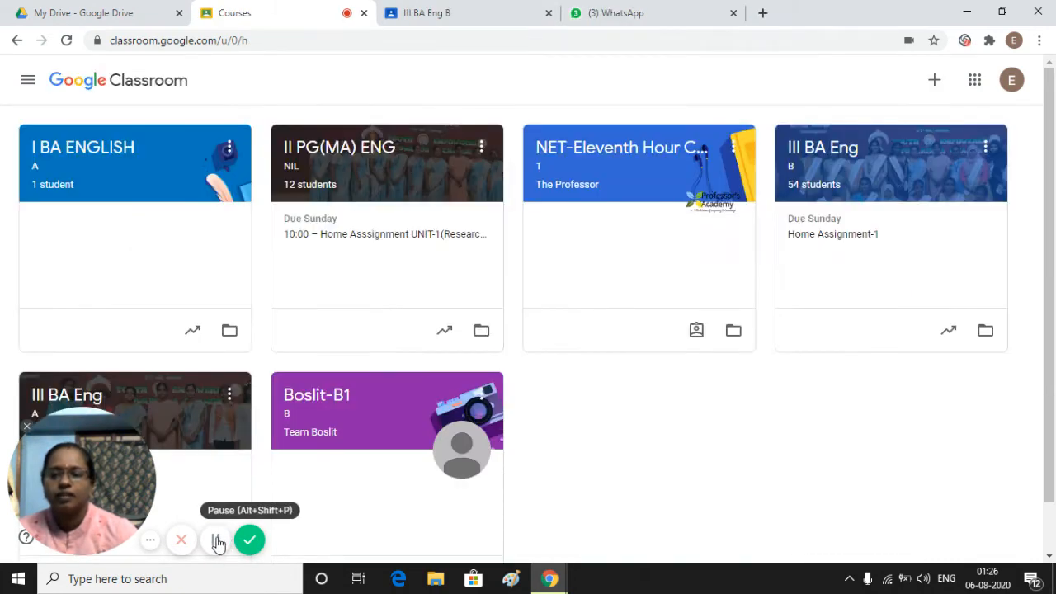
Step: Start a new assignment in the Classwork of the I BA ENGLISH class and title it UNIT-1
left_click(133, 182)
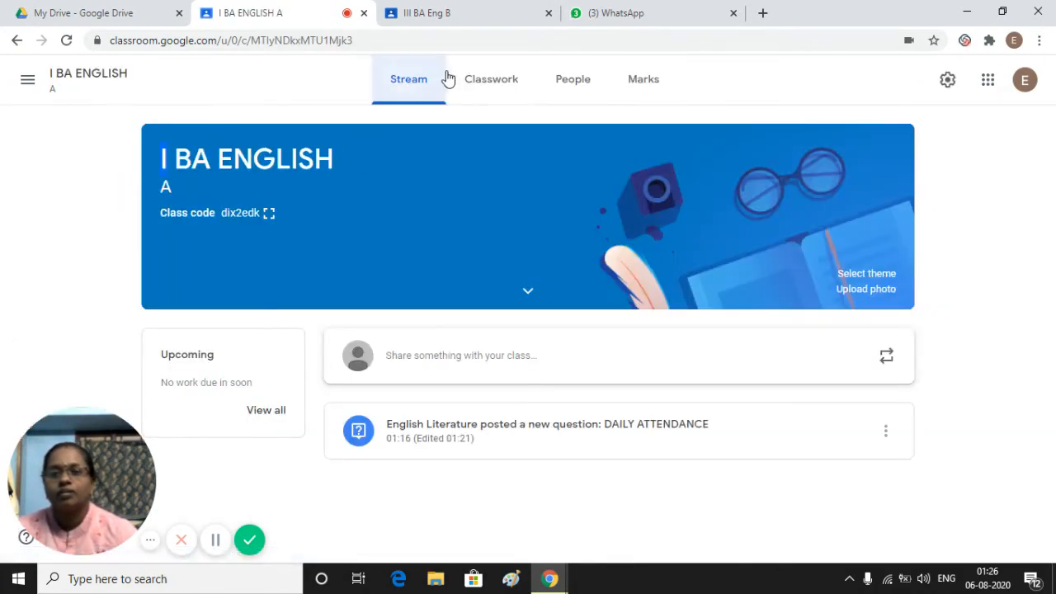
left_click(498, 85)
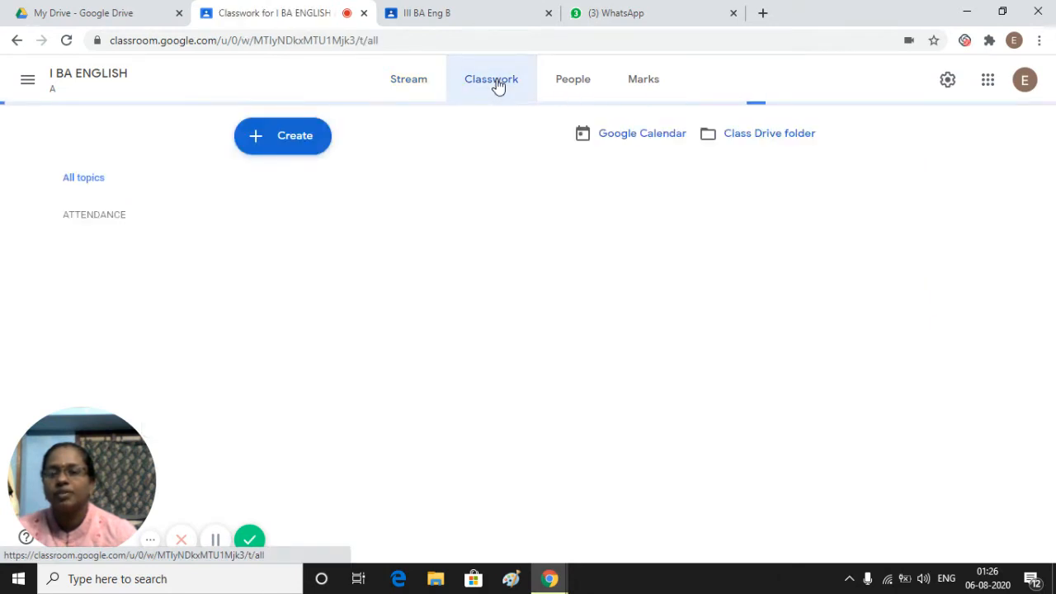
left_click(300, 139)
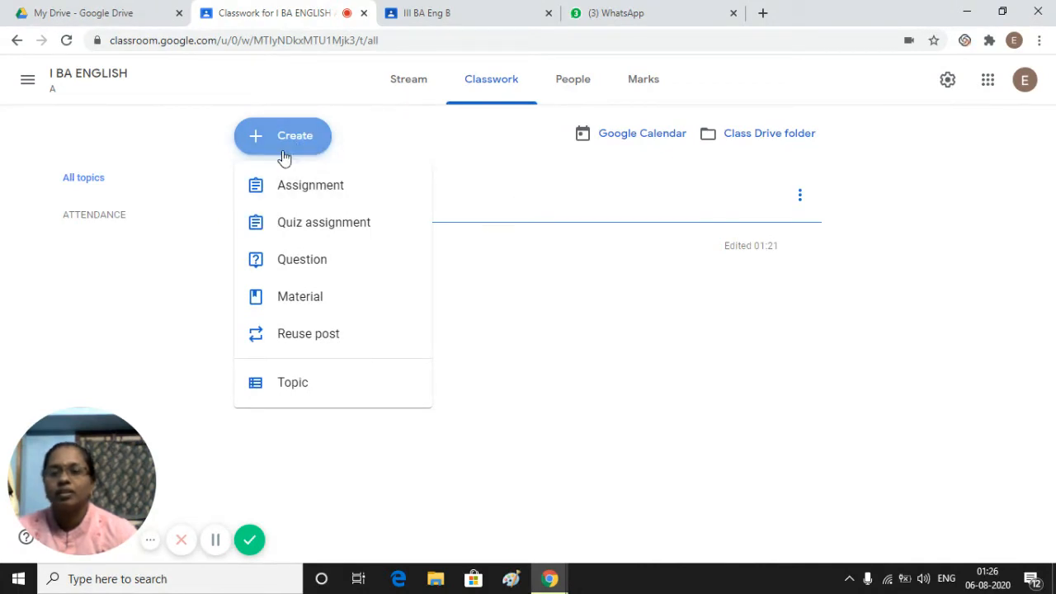
left_click(306, 189)
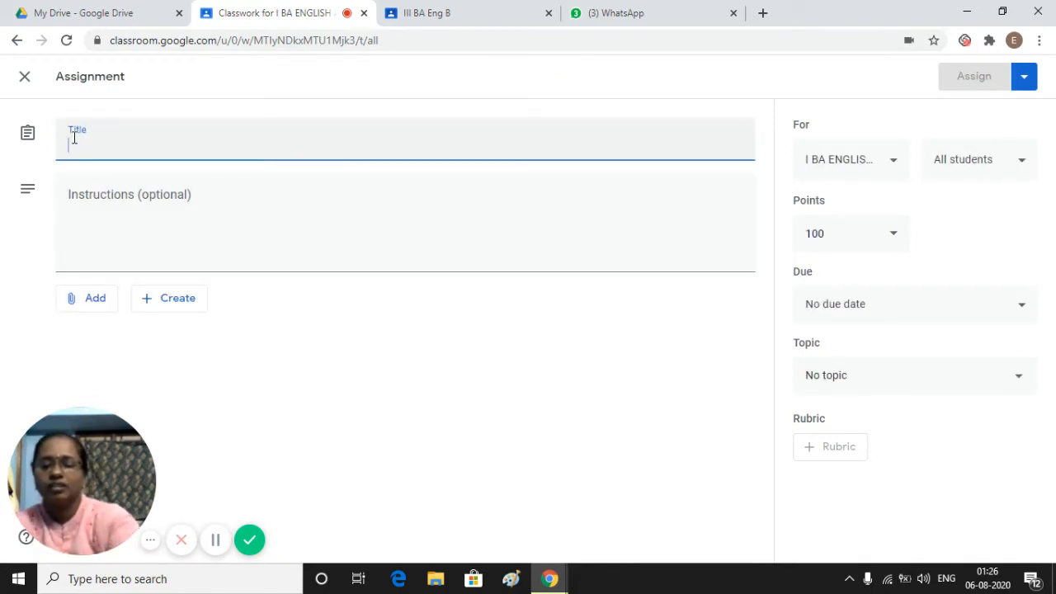
type("UNIT")
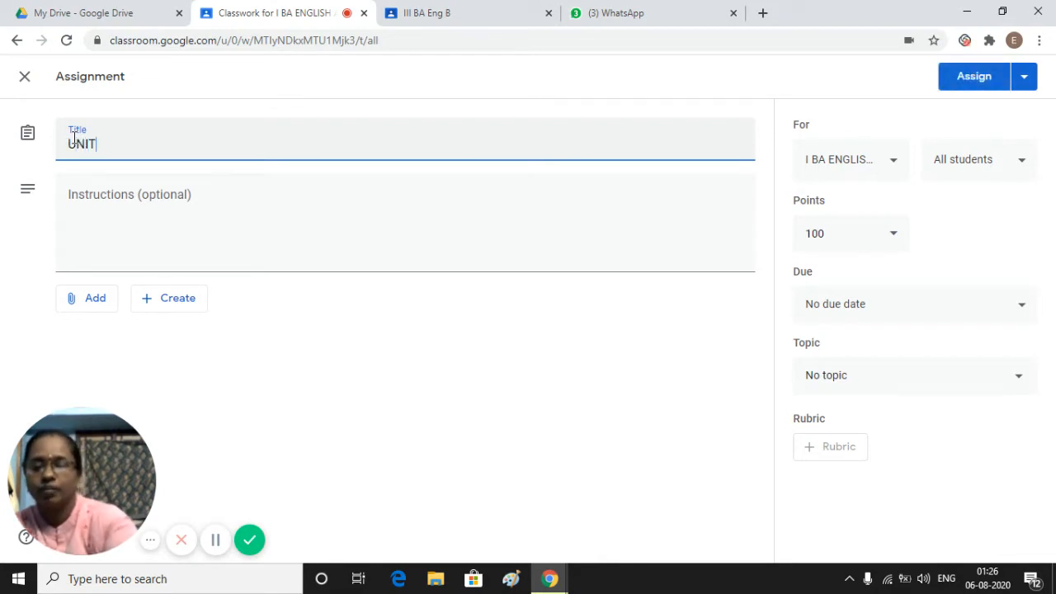
type("-1")
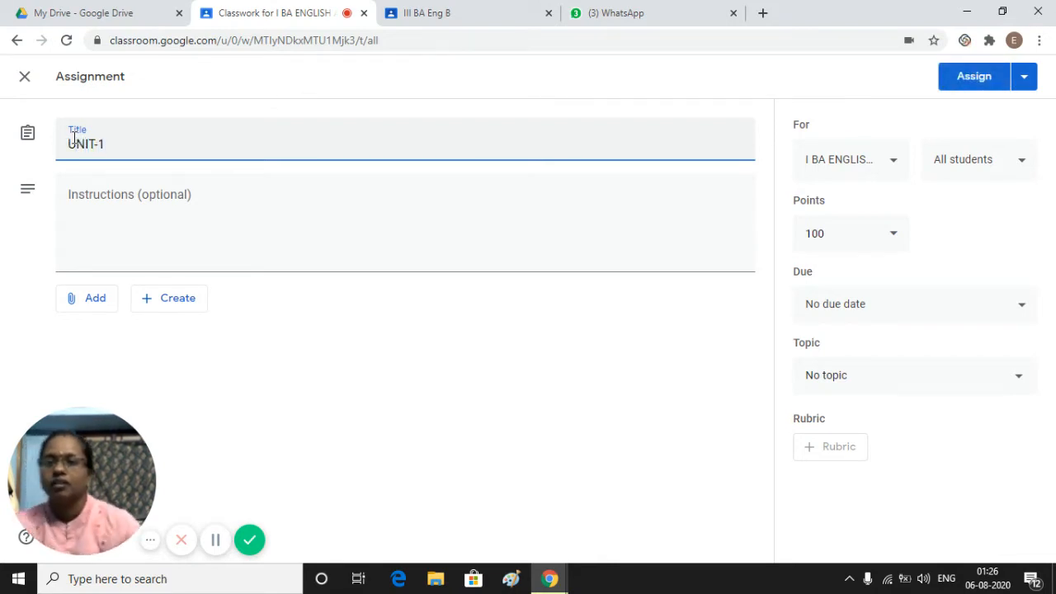
Step: Enter LITERARY FORMS as the assignment's instructions
left_click(82, 248)
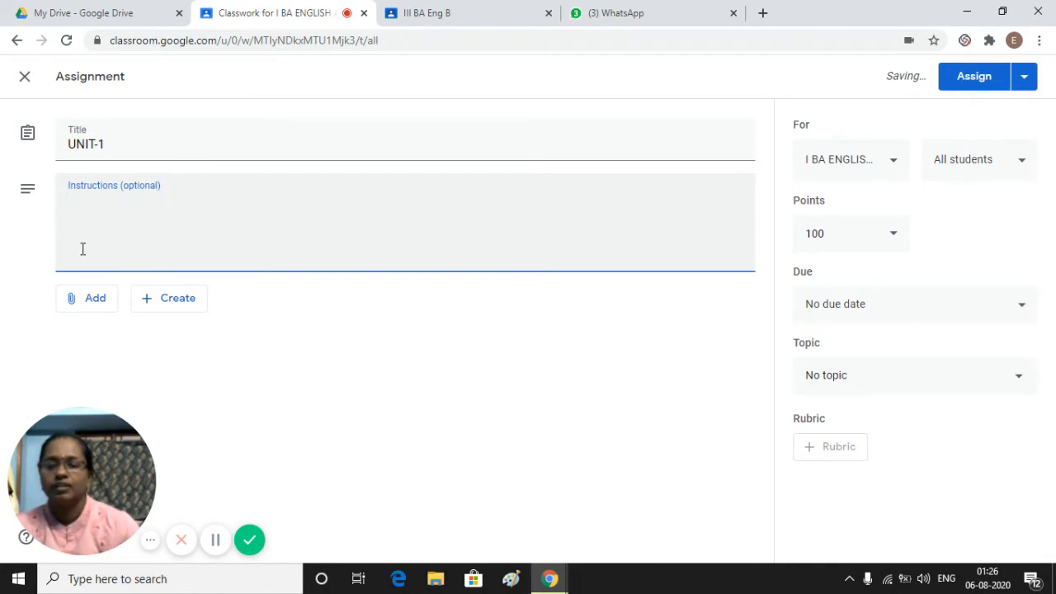
type("LITE")
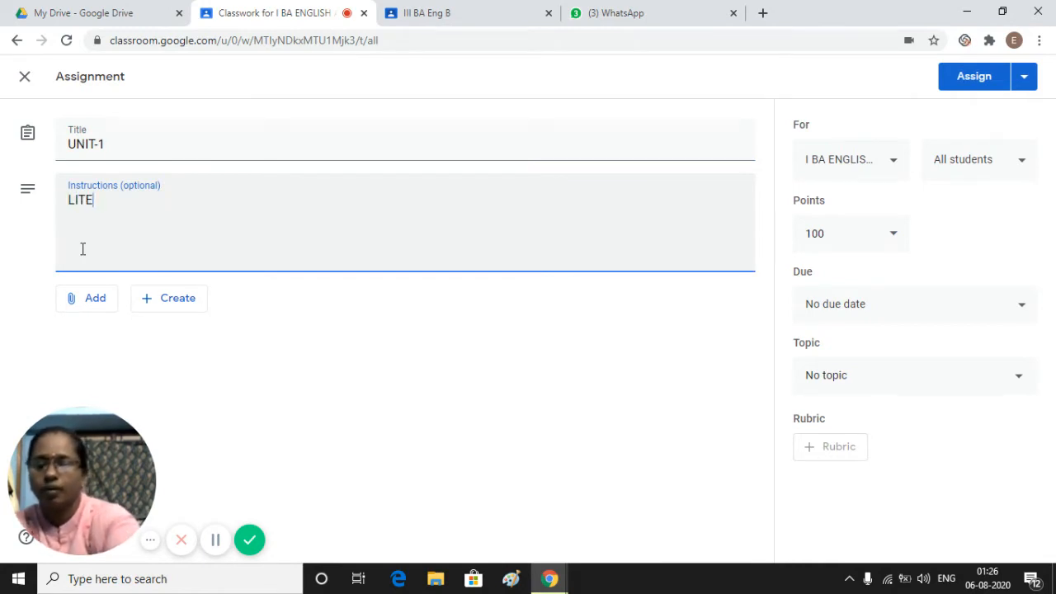
type("RARY")
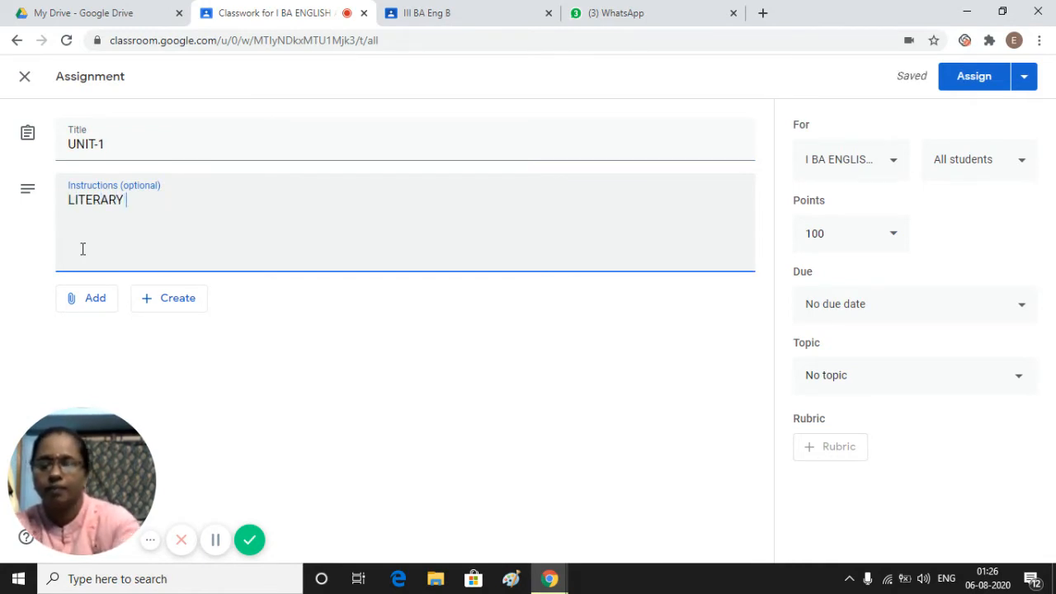
type(" FORMS")
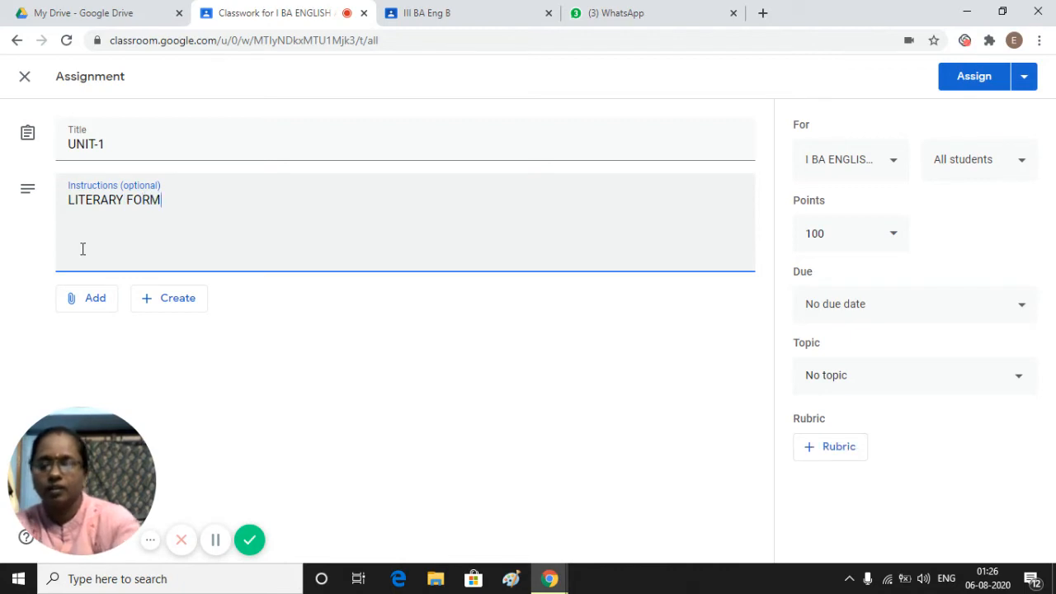
left_click(96, 307)
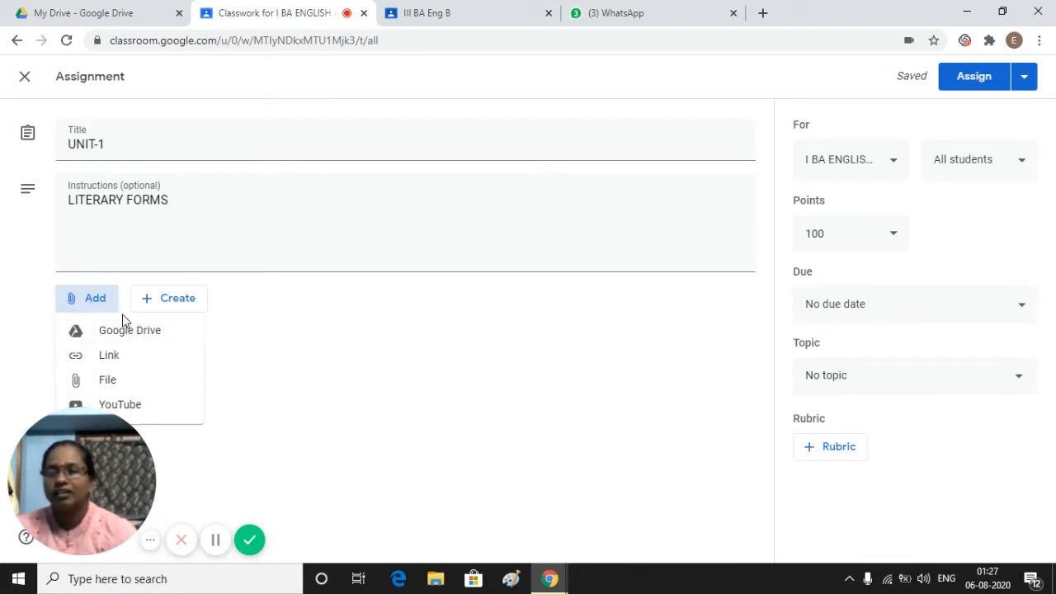
left_click(184, 312)
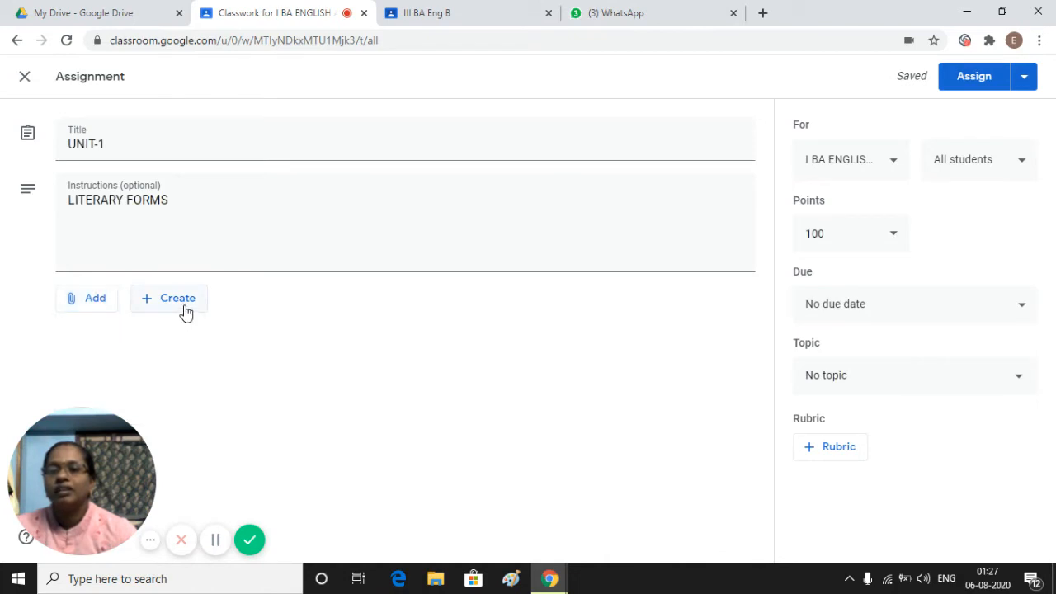
left_click(185, 310)
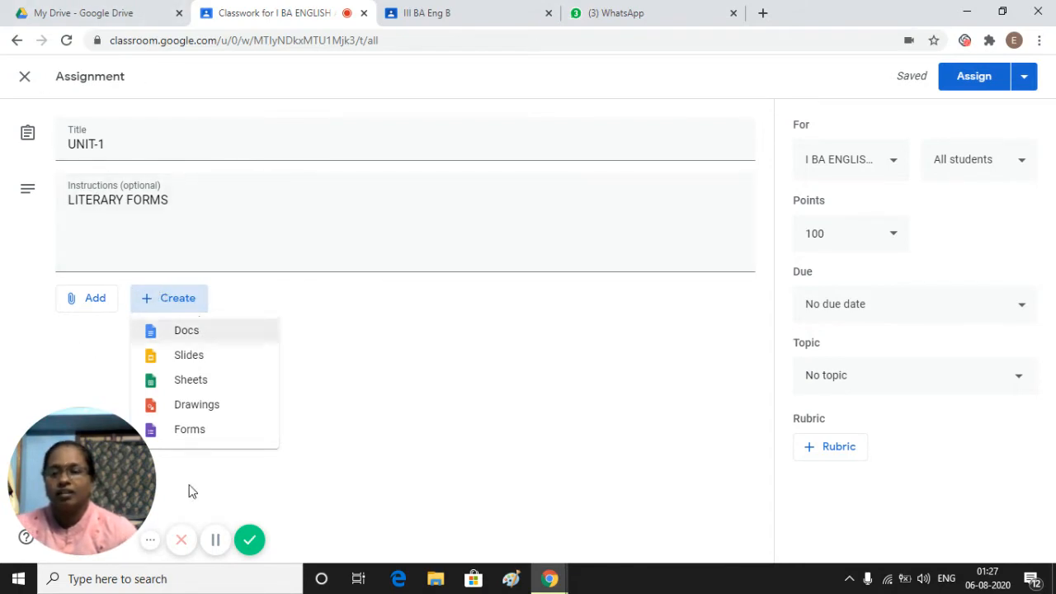
left_click(216, 540)
left_click(216, 540)
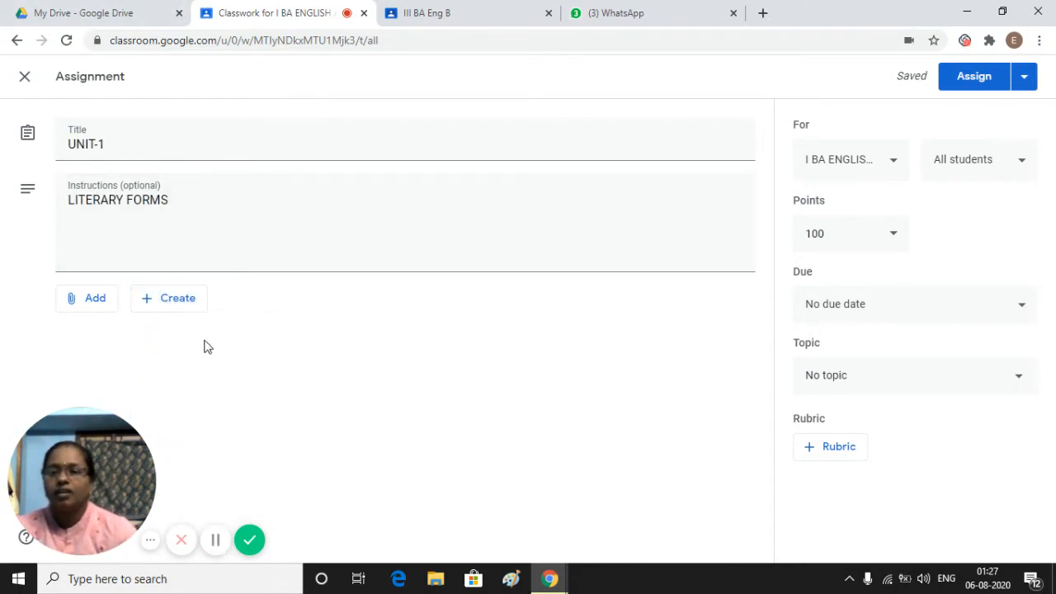
Step: Create a new Google Docs document for the UNIT-1 assignment and write HOME ASSIGNMENT on its first line
left_click(183, 315)
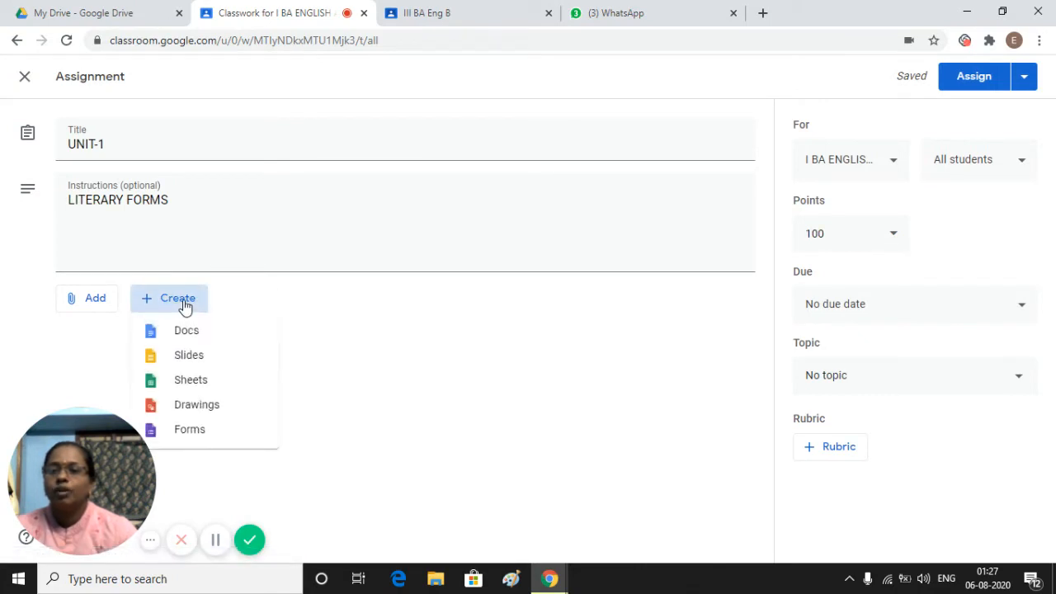
left_click(186, 330)
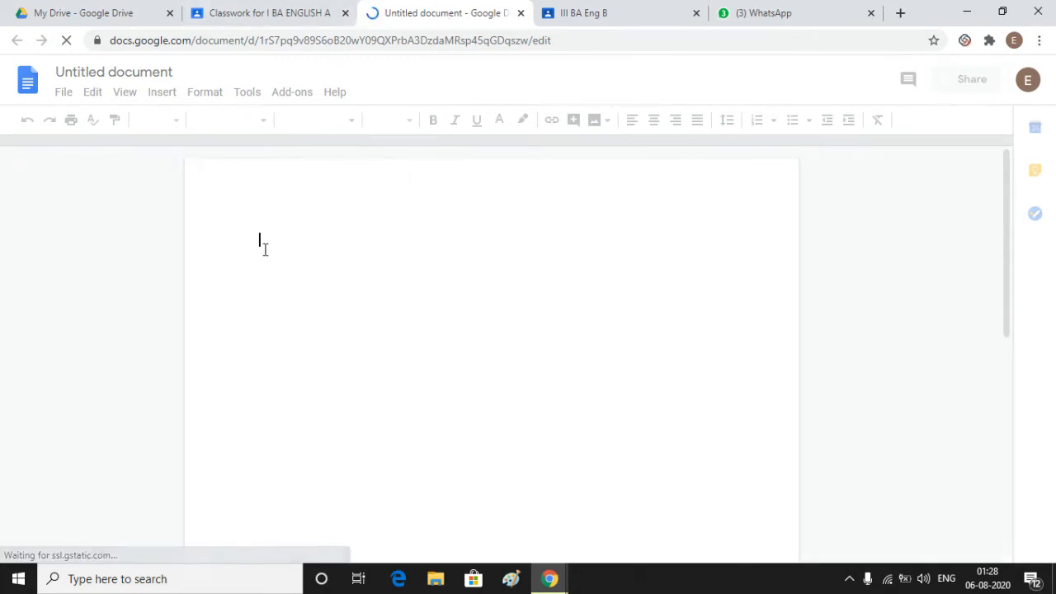
left_click_drag(264, 248, 272, 242)
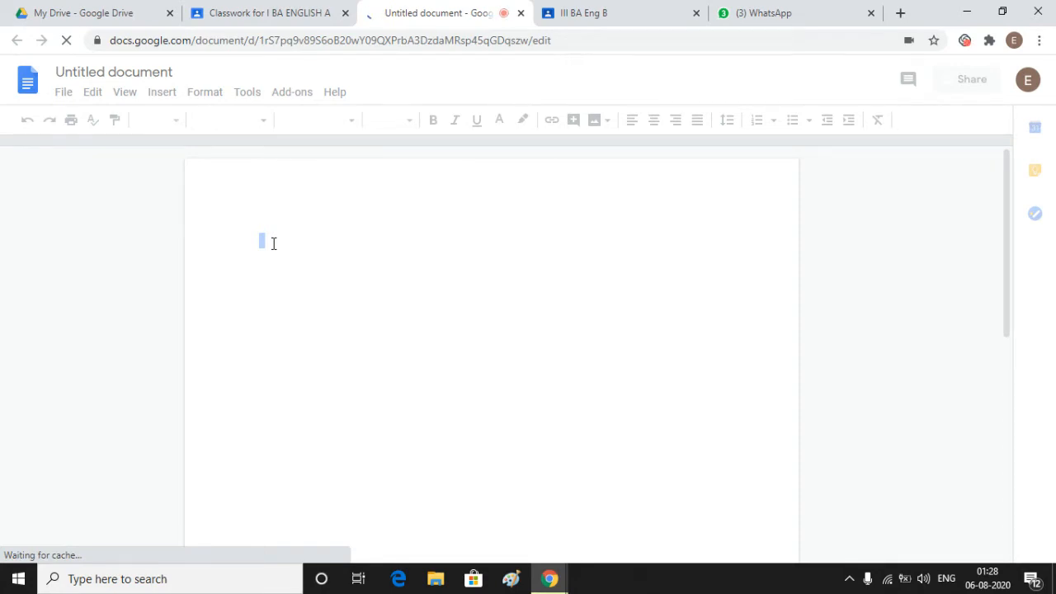
type("HOME")
left_click(268, 238)
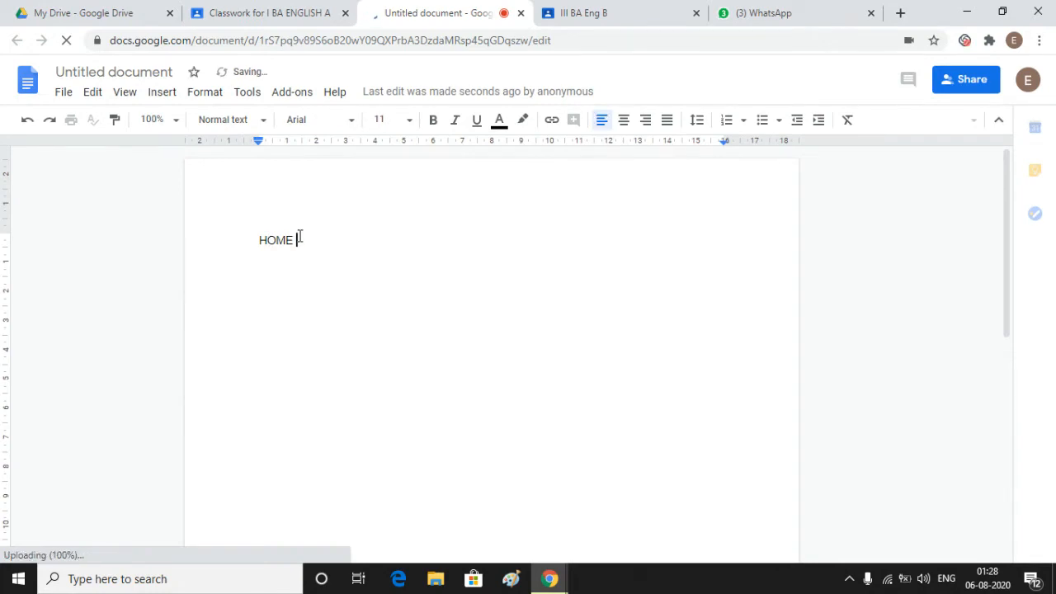
type("A")
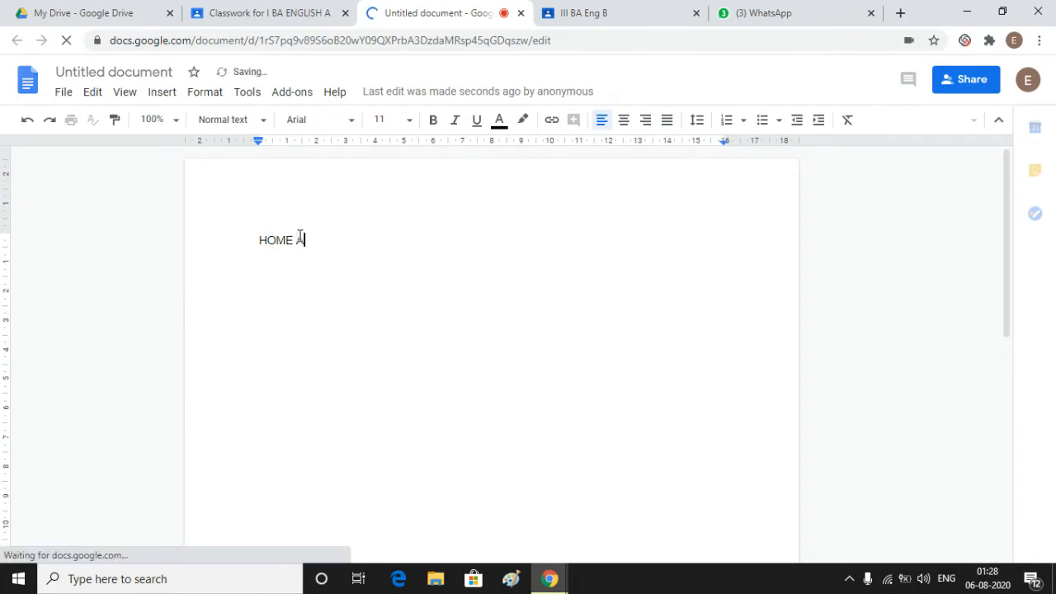
type("SS")
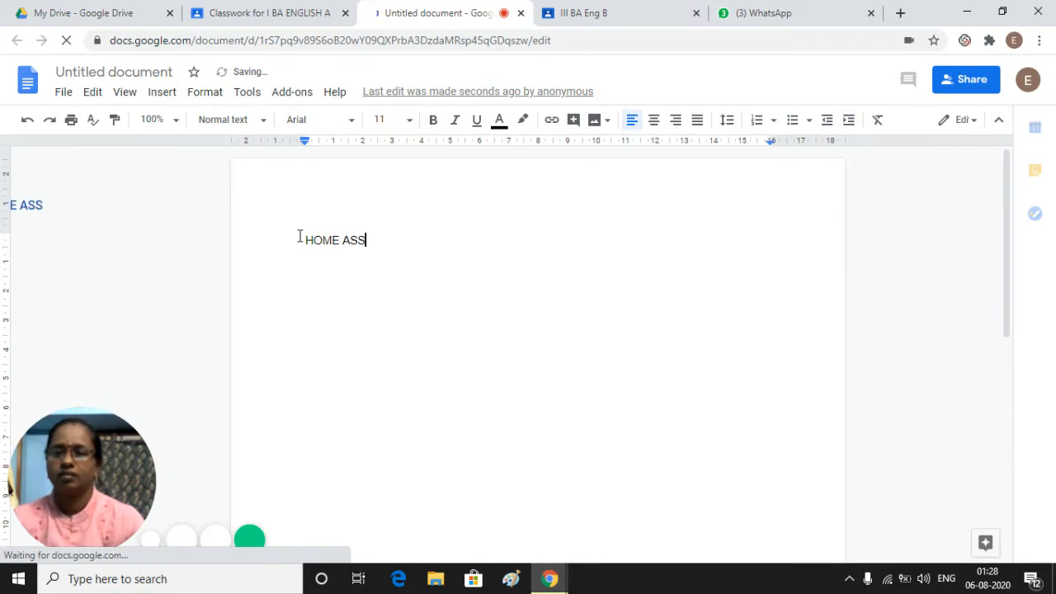
type("IG")
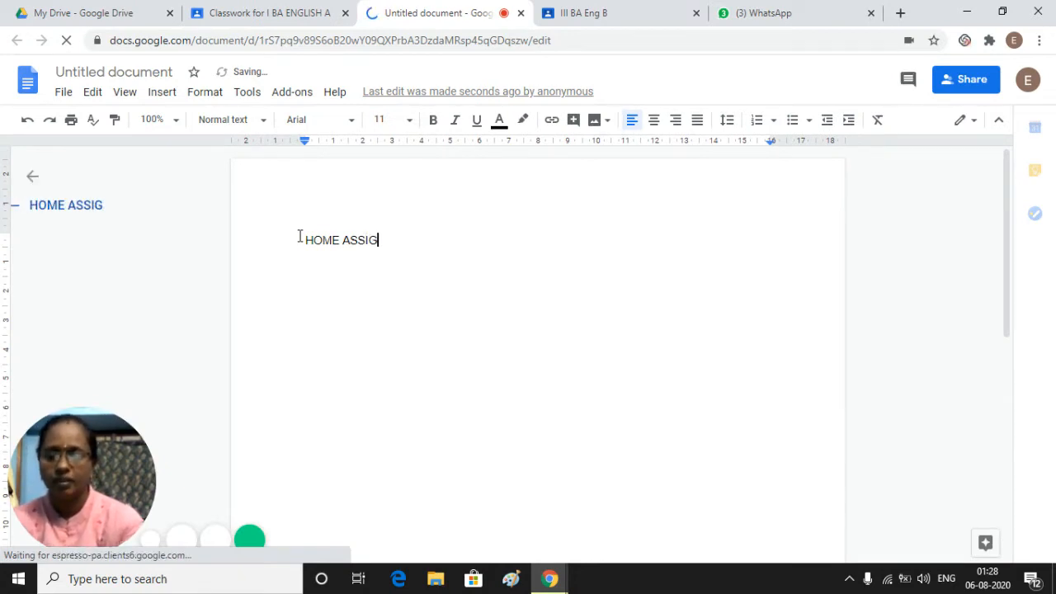
type("NM")
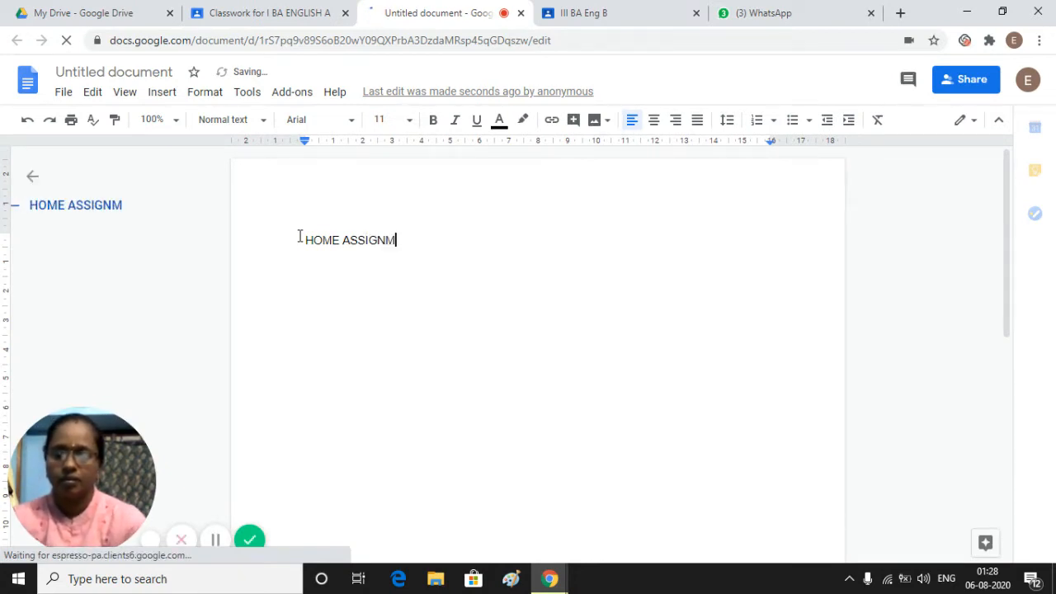
type("ENT")
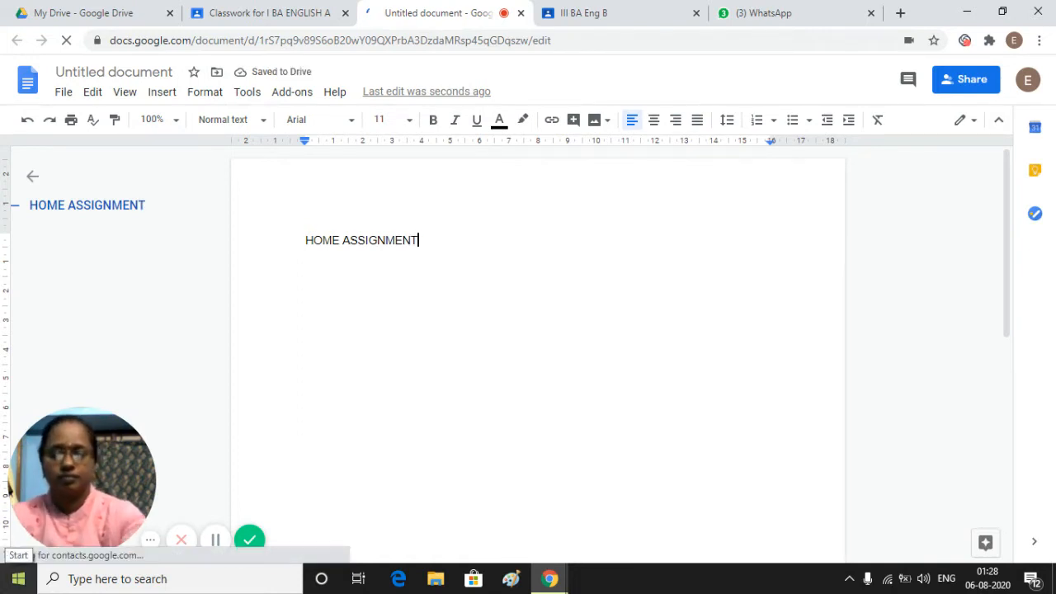
Step: Complete the heading as HOME ASSIGNMENT-1 and write the first question below it as 1.EXPLAIN ABOUT POETRY(10 MARKS)
type("-1")
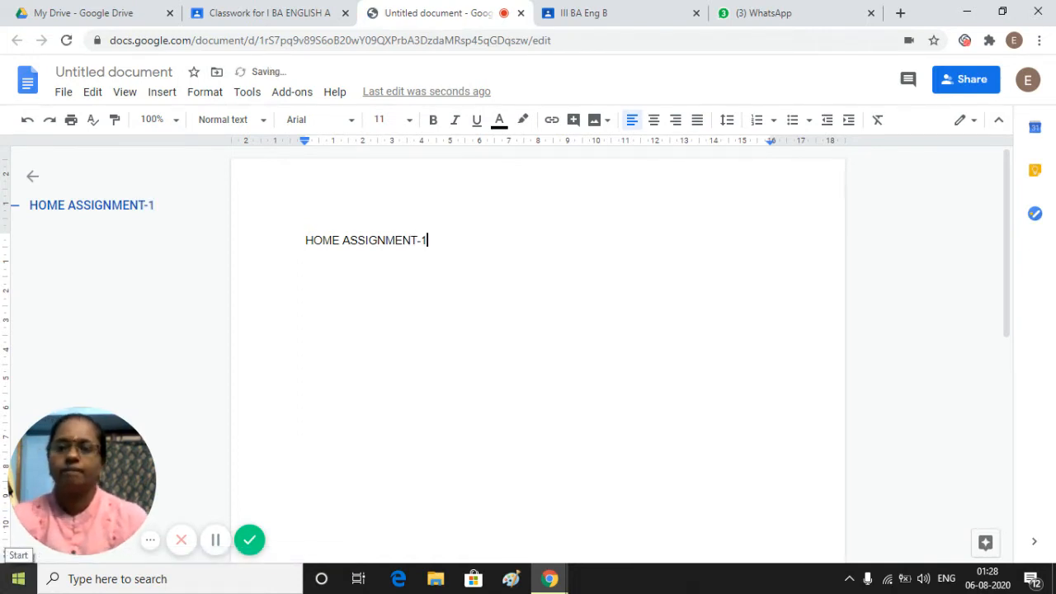
key("Return")
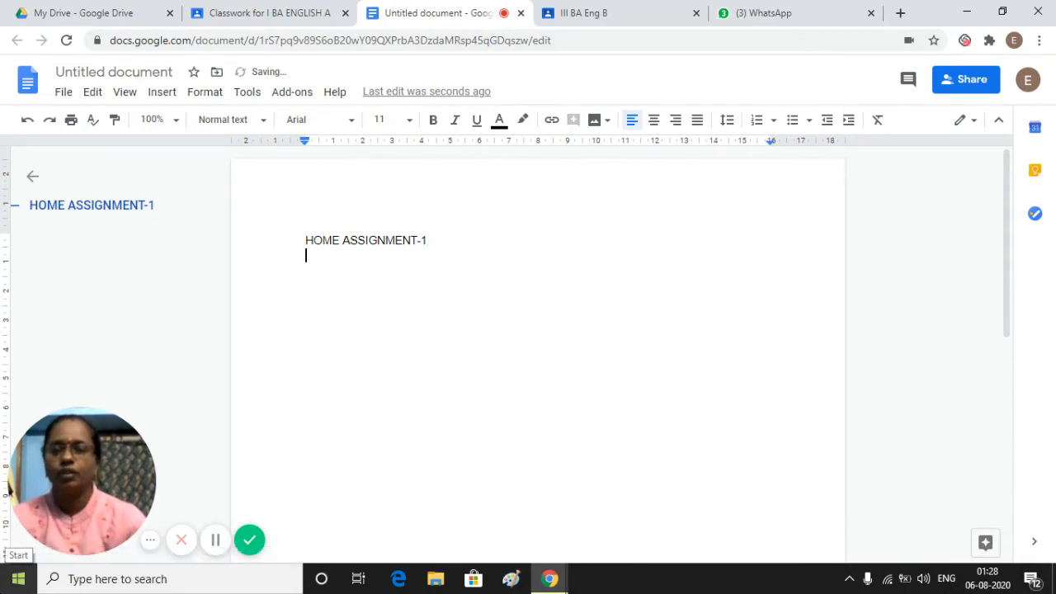
type("1")
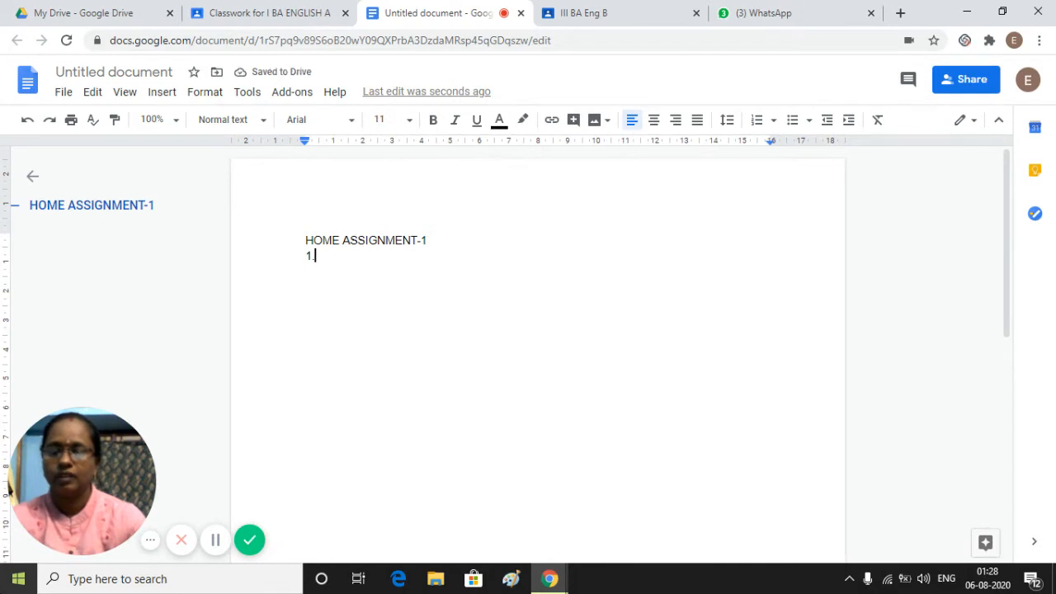
type(".")
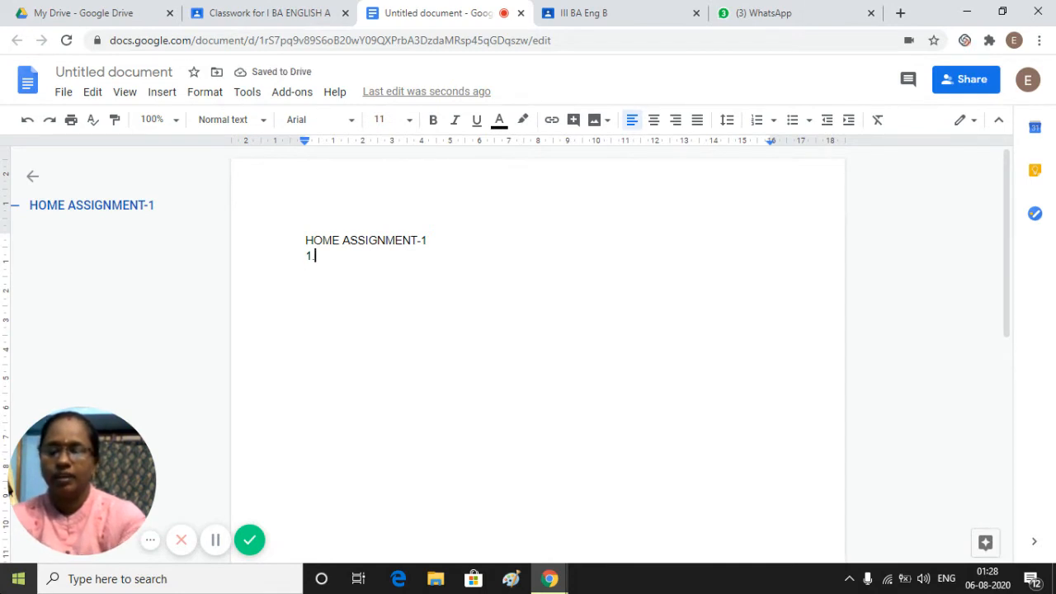
type("EXPLA")
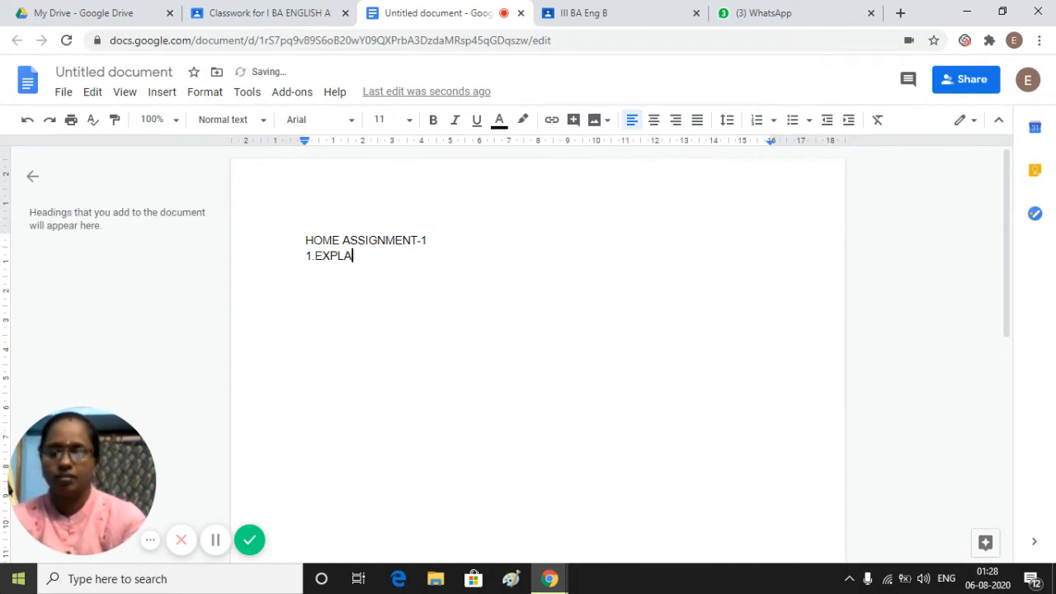
type("IN A")
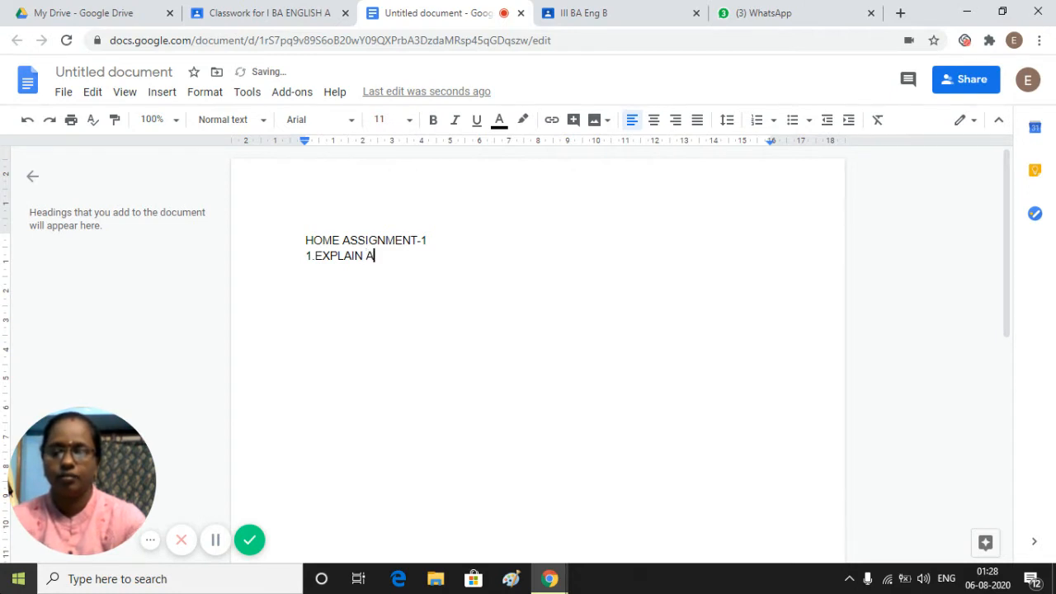
type("BOU")
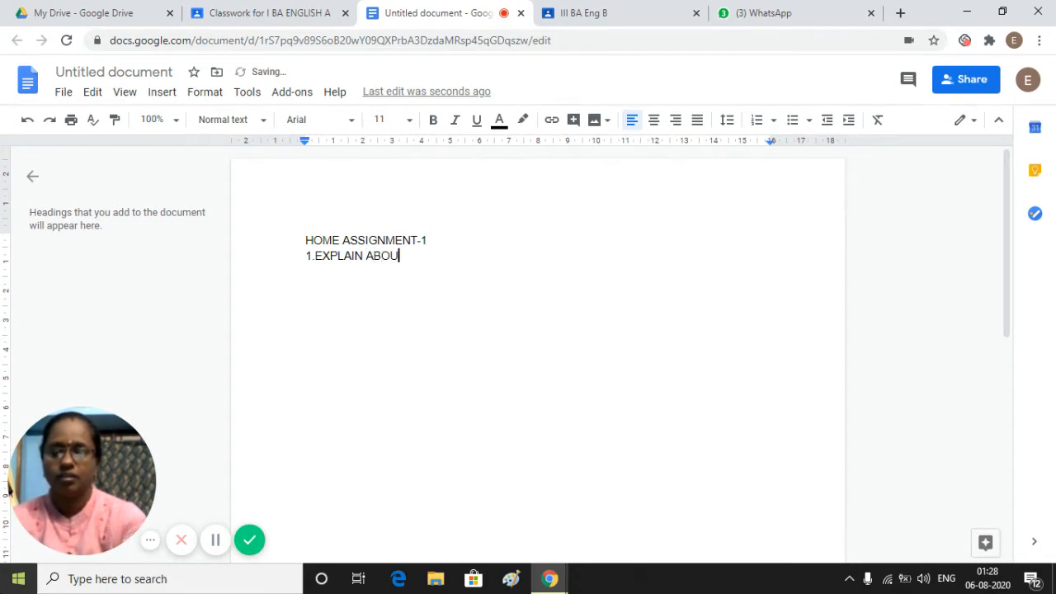
type("T POETRY")
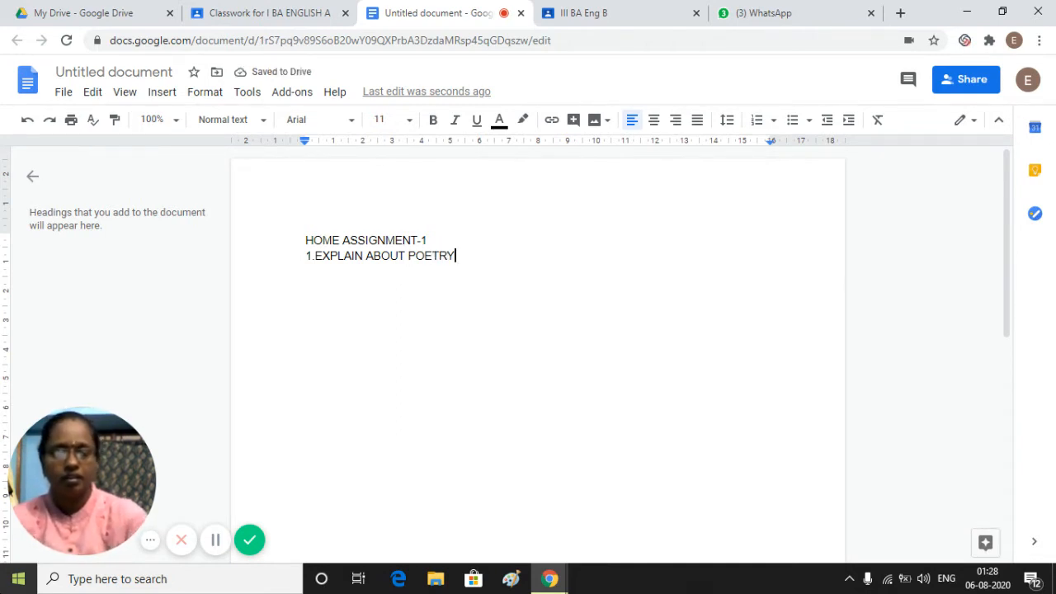
type("(10")
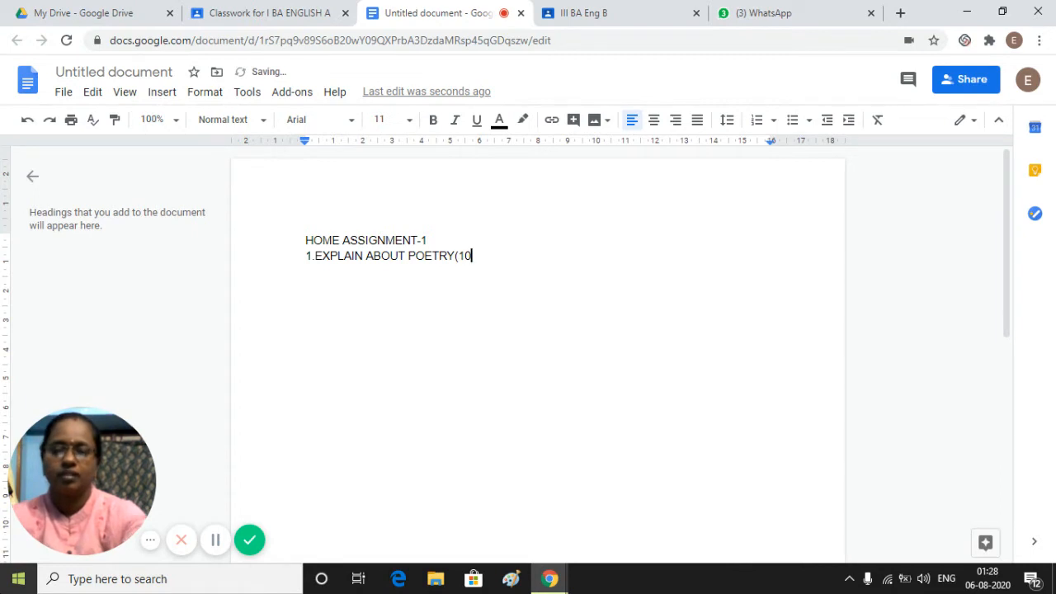
type(" M")
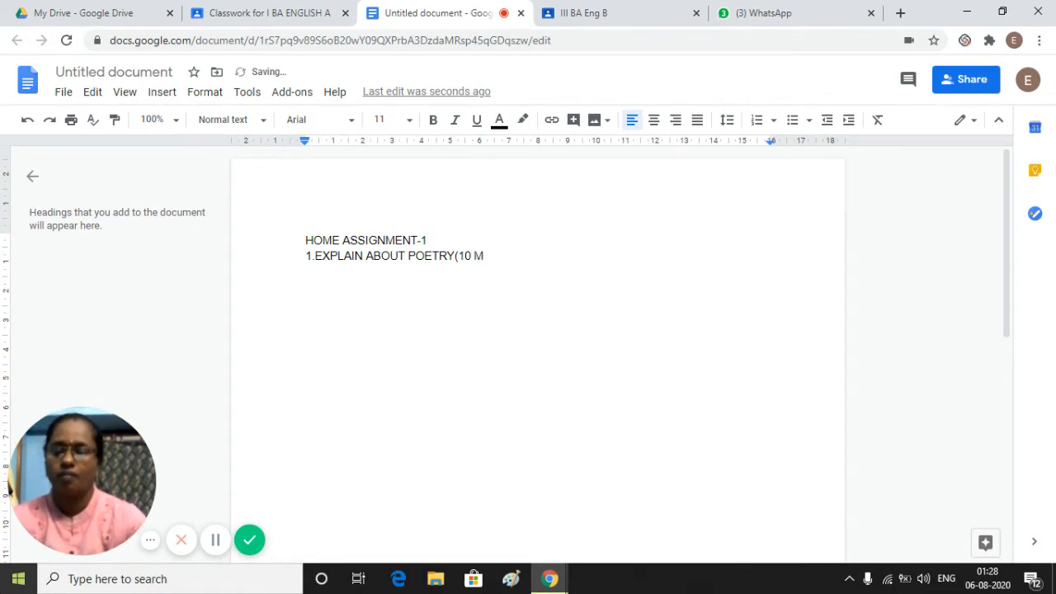
type("AR")
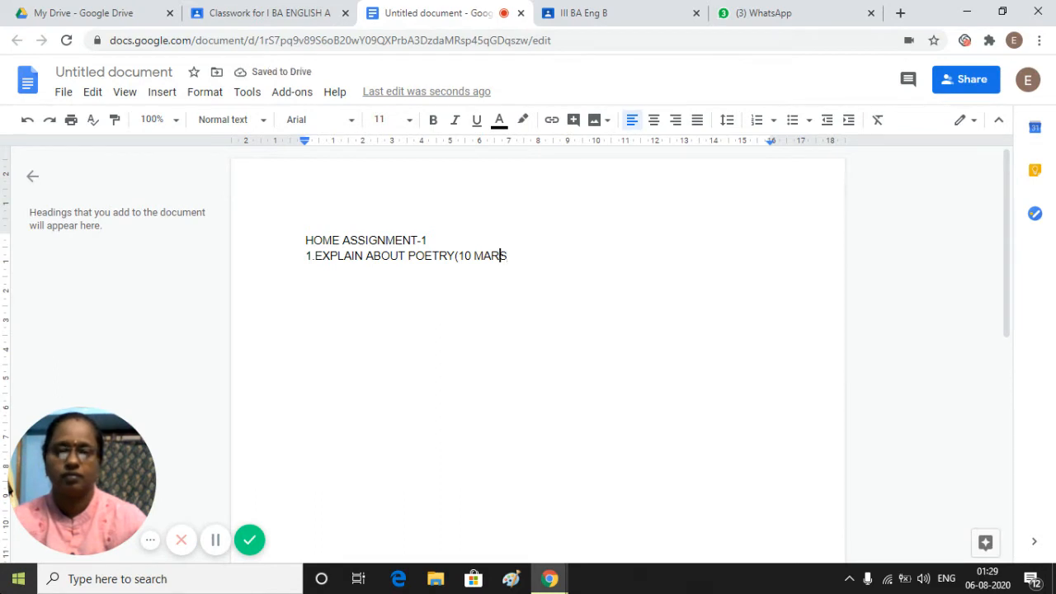
type("KS")
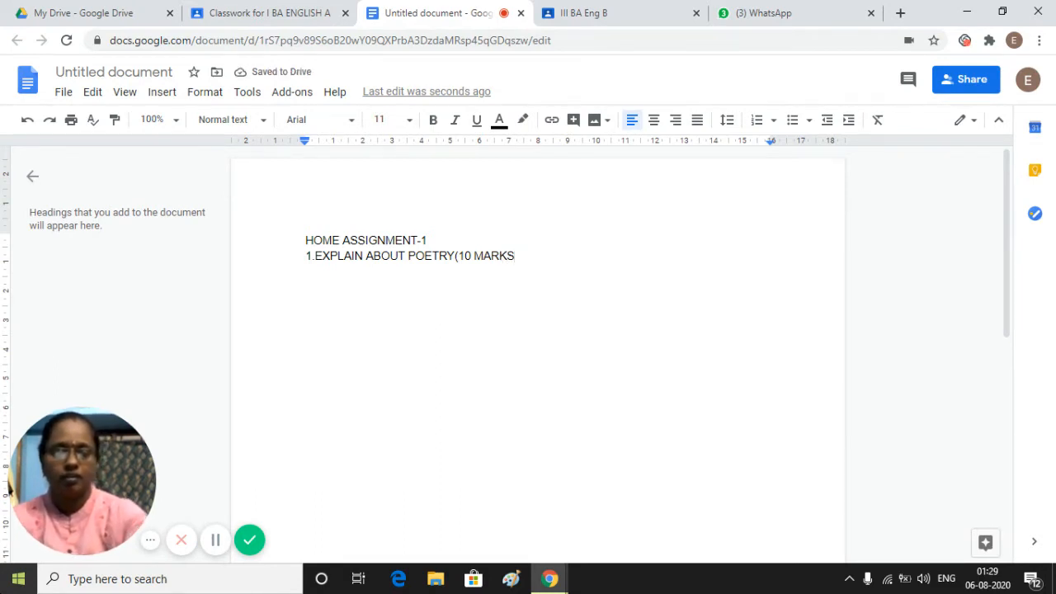
type(")")
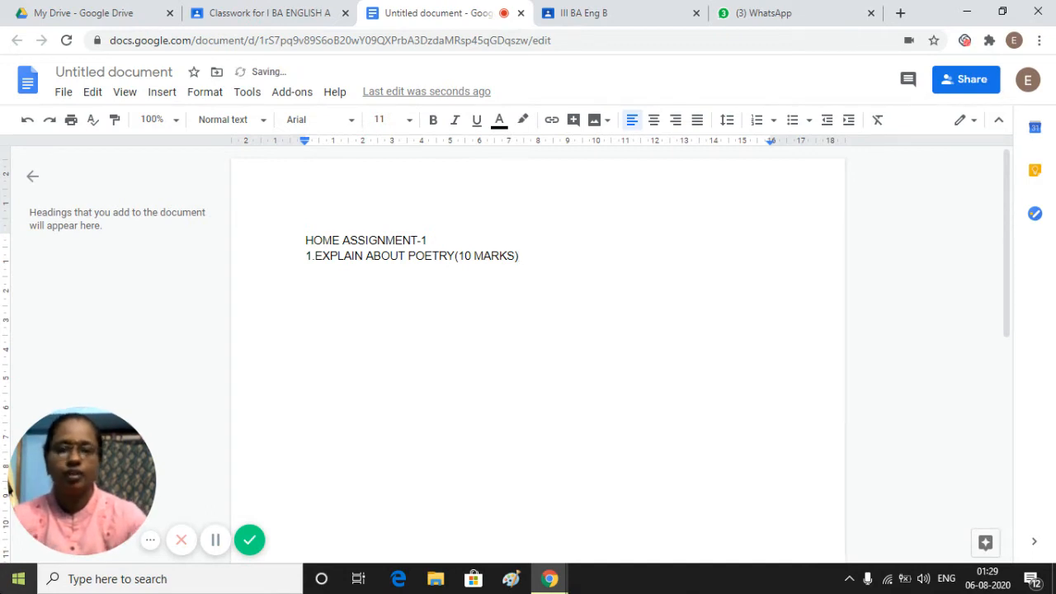
key("Return")
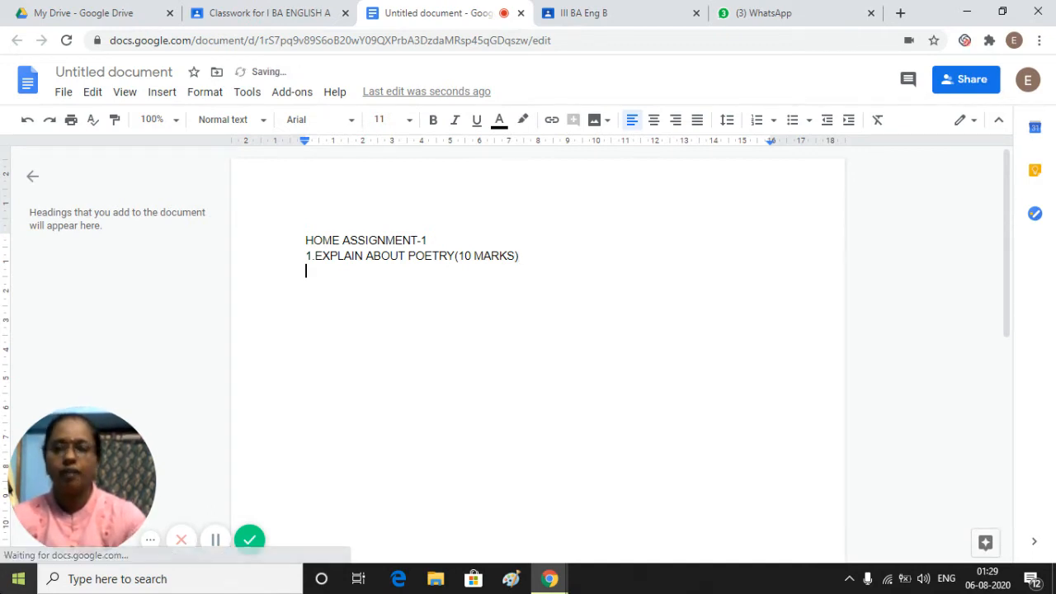
Step: Add the second question on the next line as 2.GIVE A DETAILED ANSWER ABOUT SONNET(10 MARKS)
type("2.")
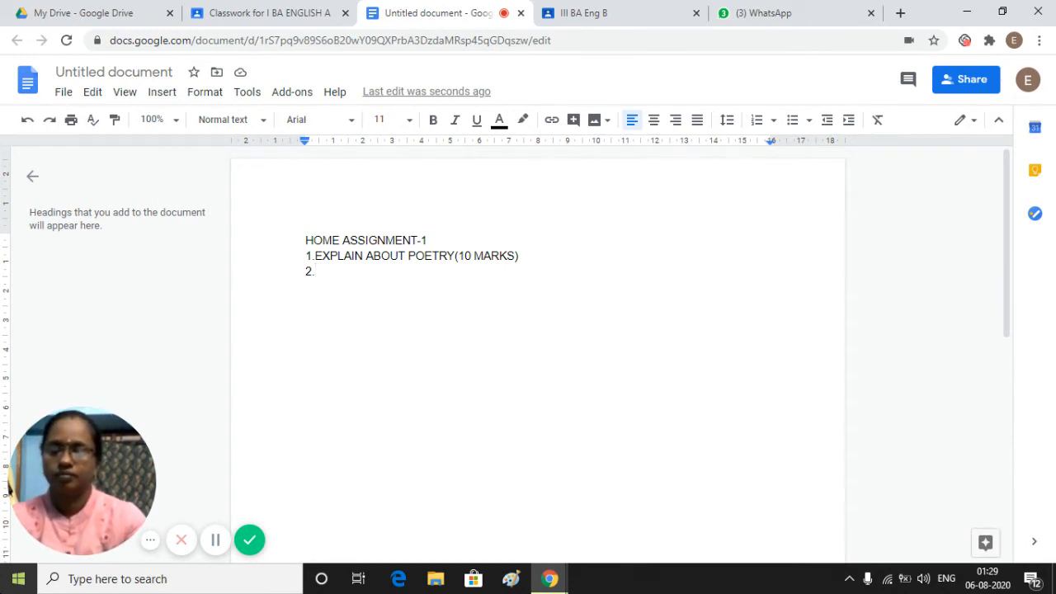
type("E")
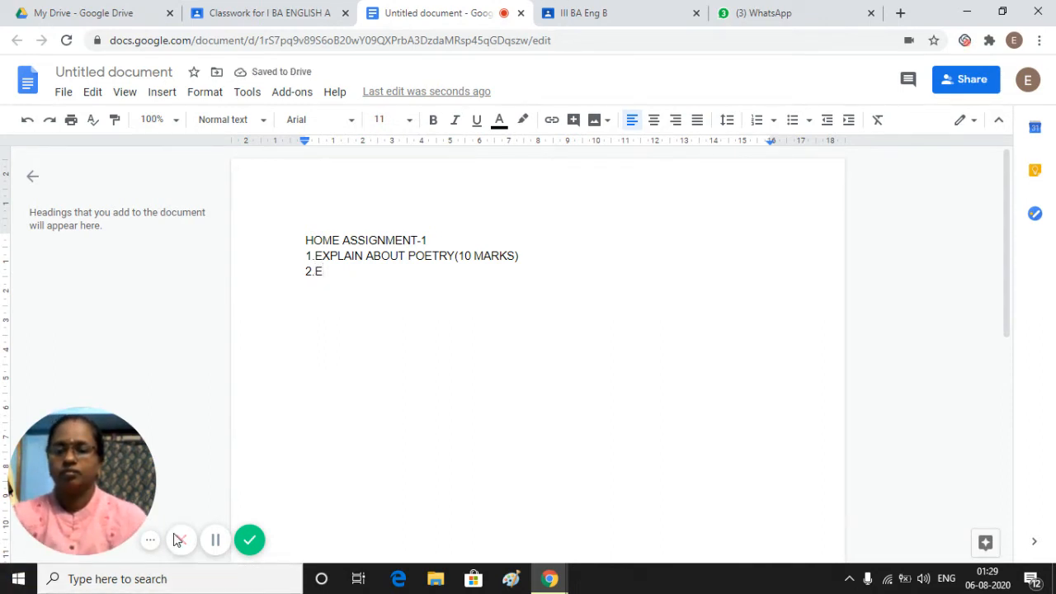
left_click(212, 545)
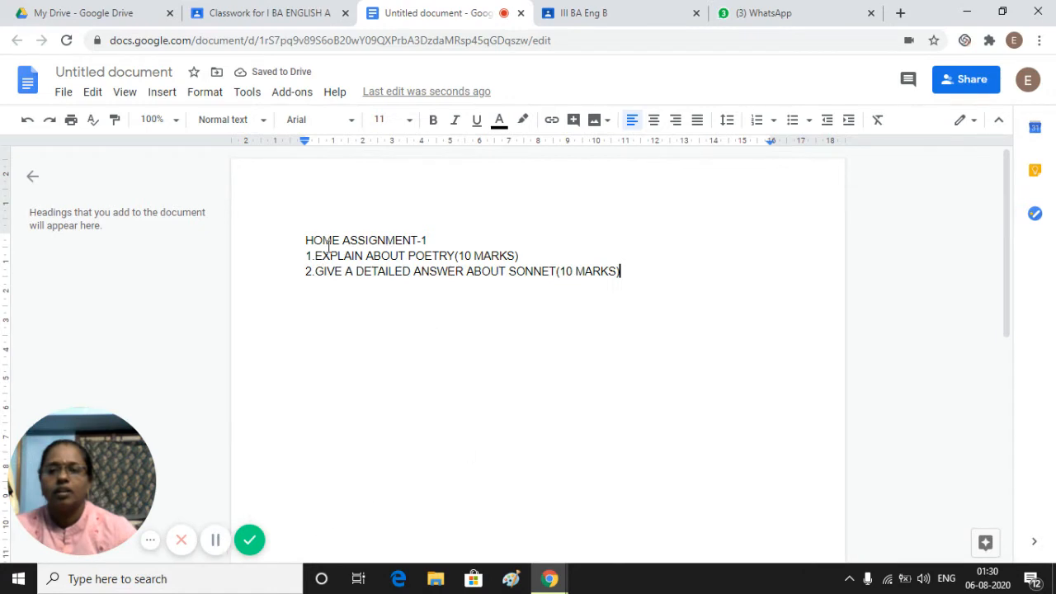
Step: Name the document HOME ASSIGNMENT-1 after its heading and return to the UNIT-1 assignment in Google Classroom
left_click(175, 72)
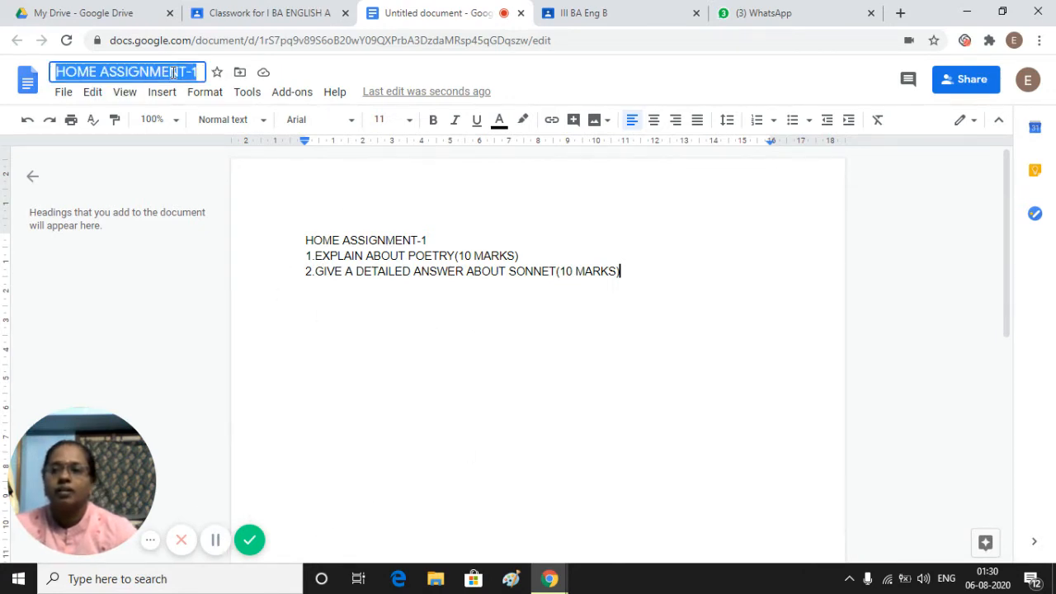
left_click(446, 356)
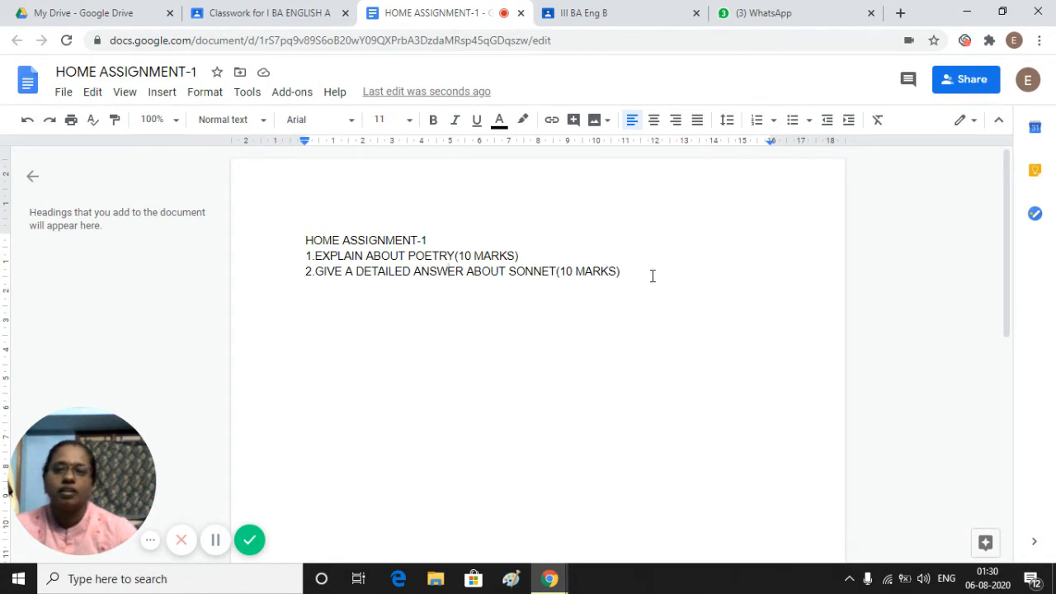
left_click(268, 20)
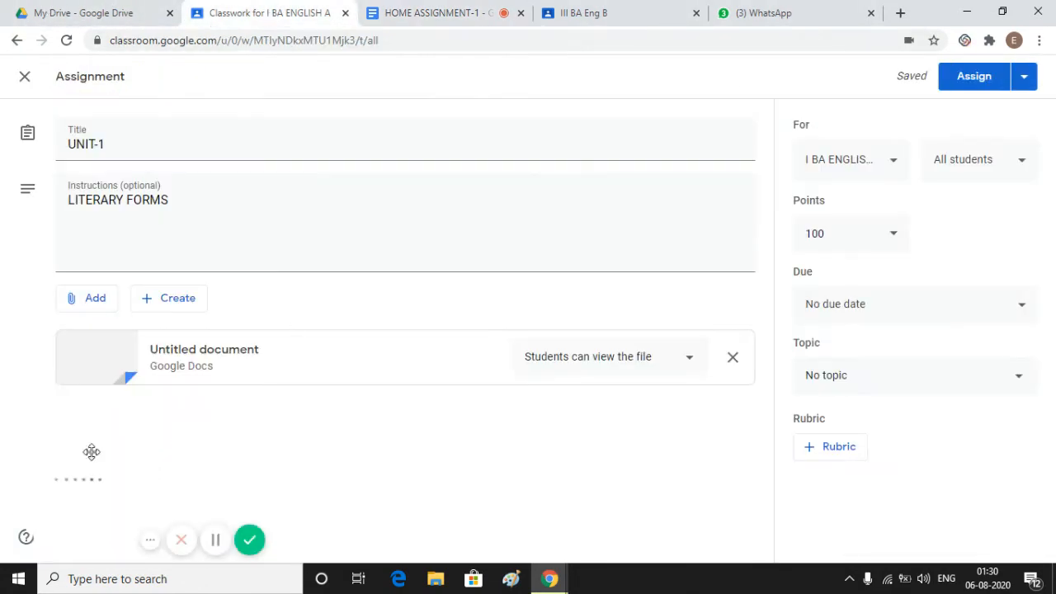
Step: Open the attached document from the assignment to check its name and questions, and return to the assignment
left_click(107, 365)
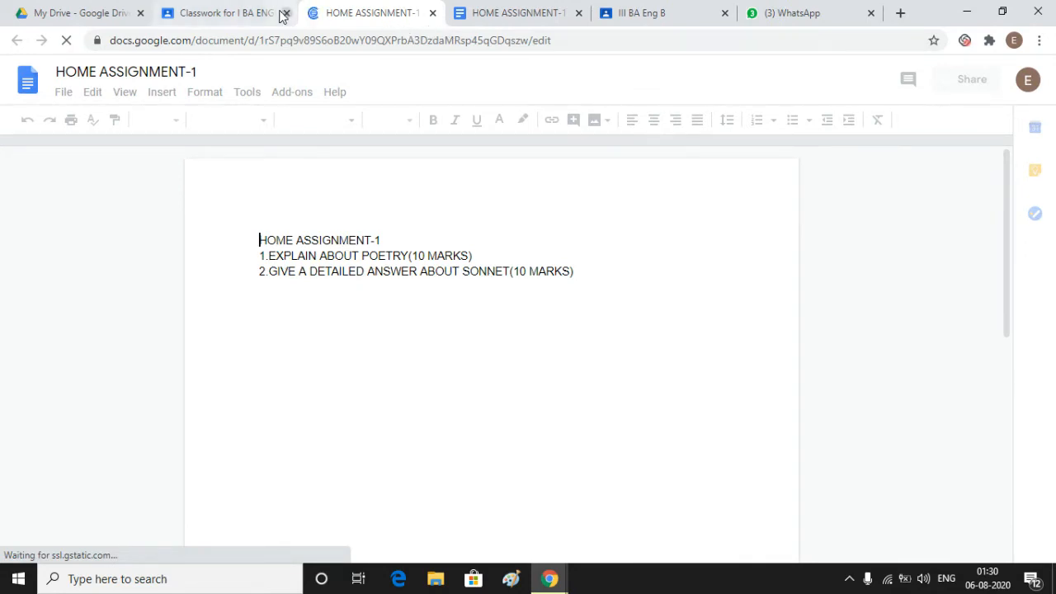
left_click(239, 17)
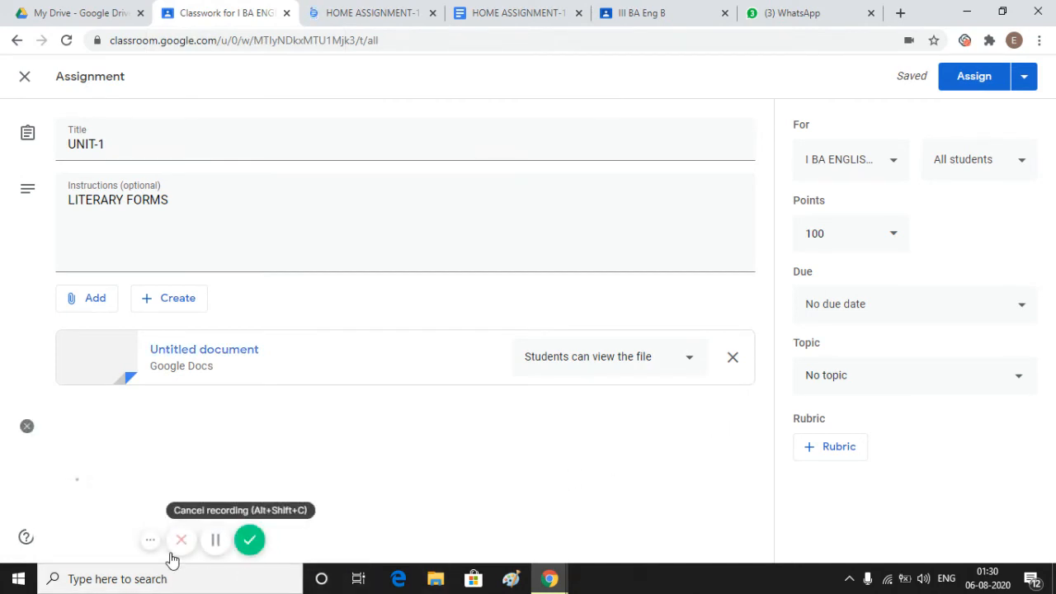
left_click(213, 540)
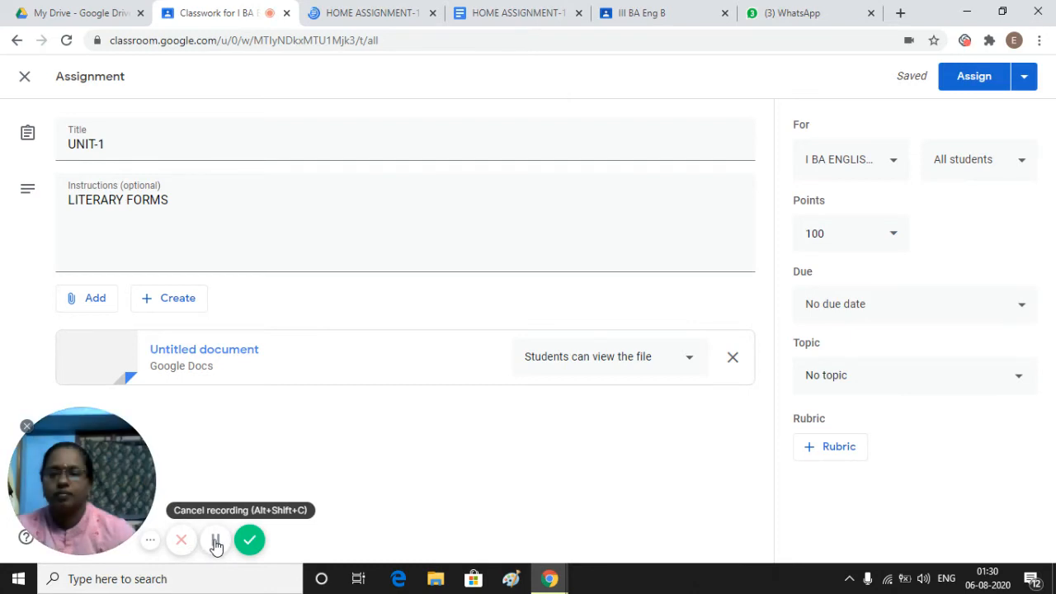
left_click(213, 540)
left_click(213, 540)
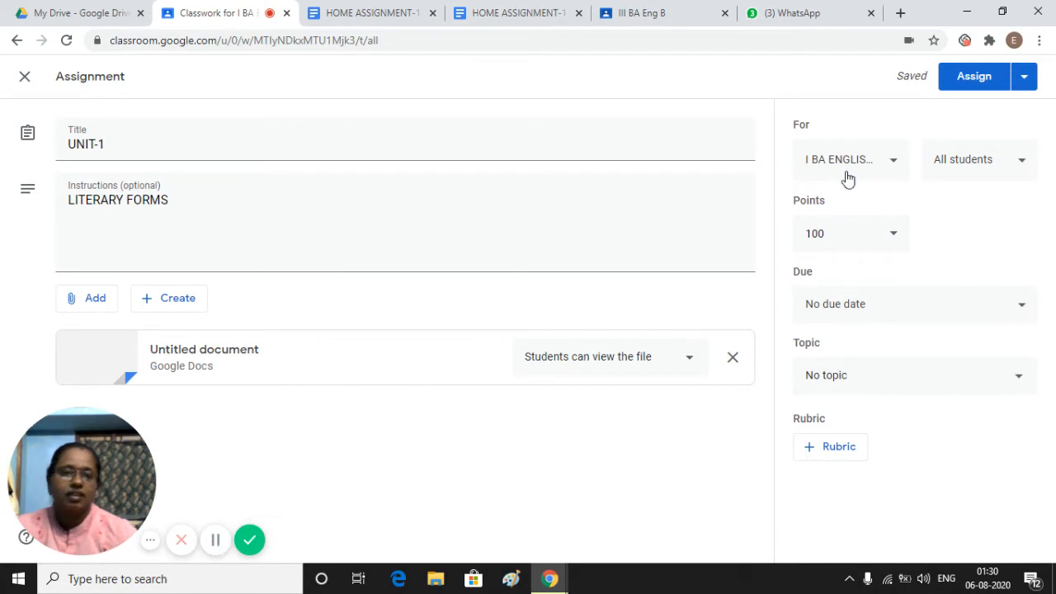
Step: Check the class choices for the UNIT-1 assignment and set its points to 20
left_click(891, 169)
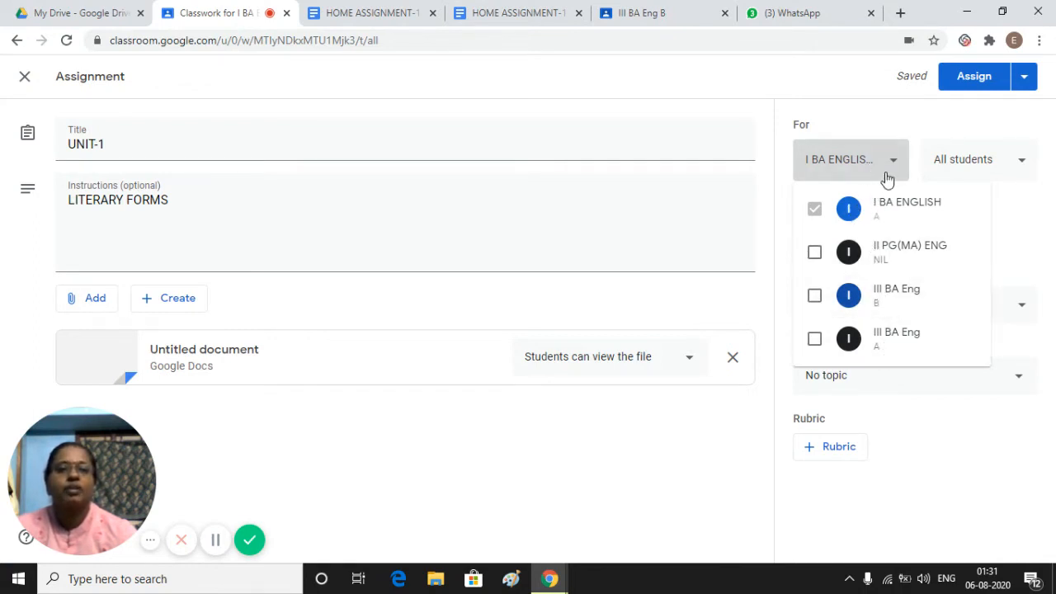
left_click(1021, 166)
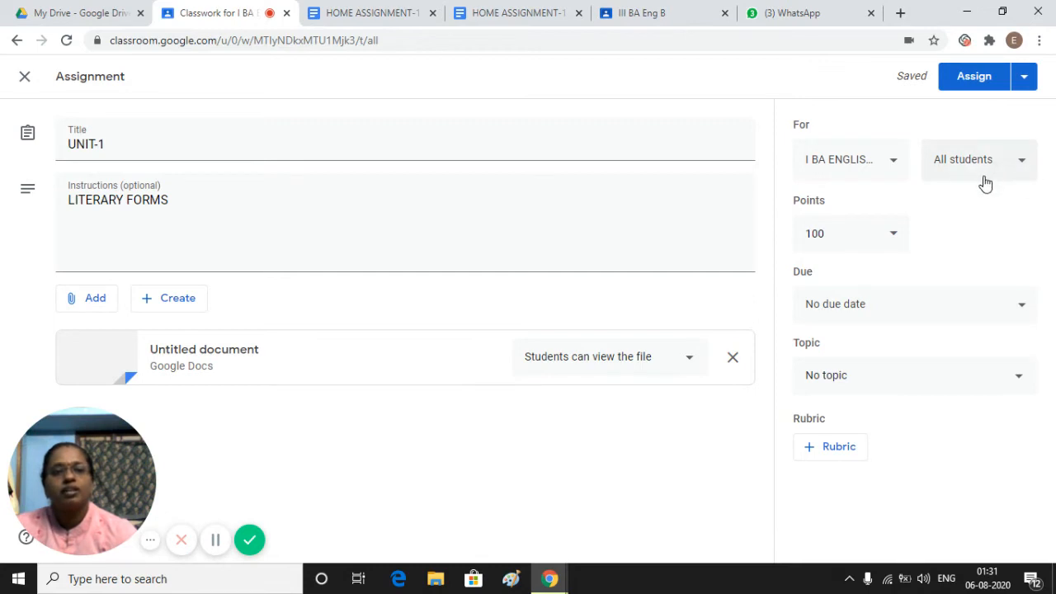
left_click(894, 242)
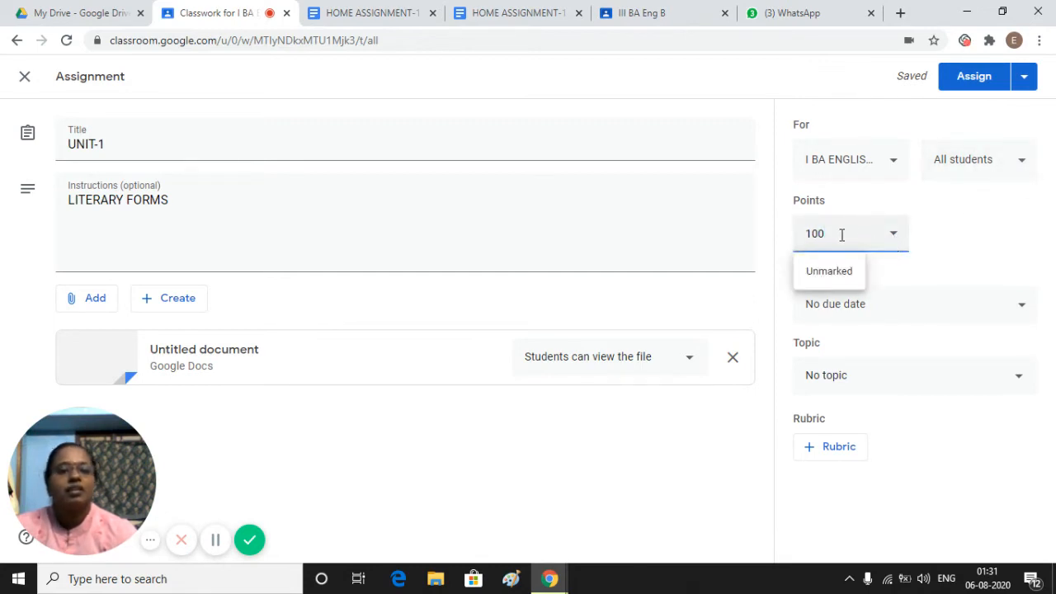
left_click_drag(823, 235, 800, 237)
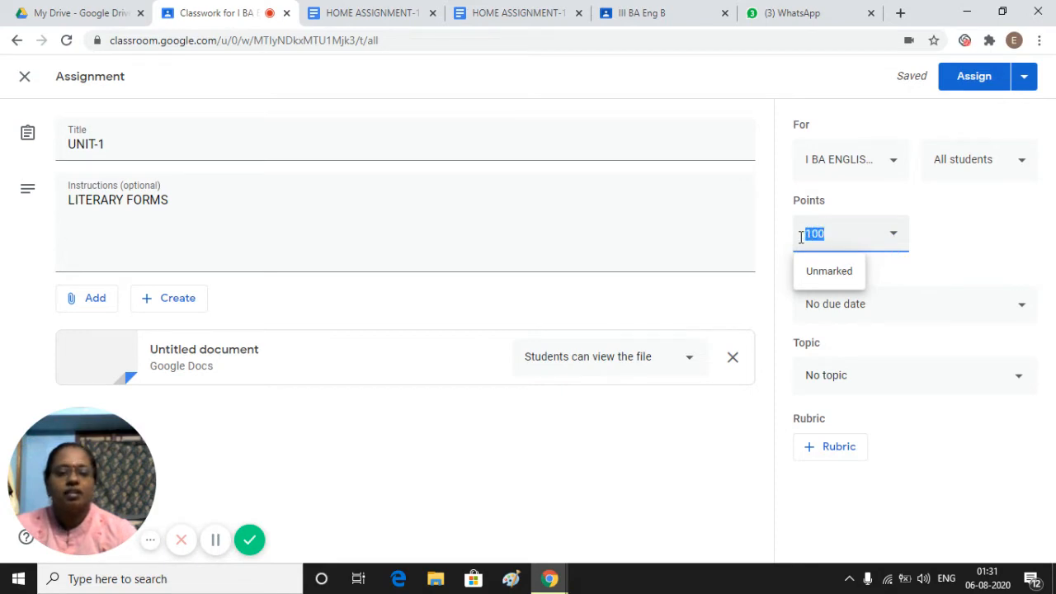
type("20")
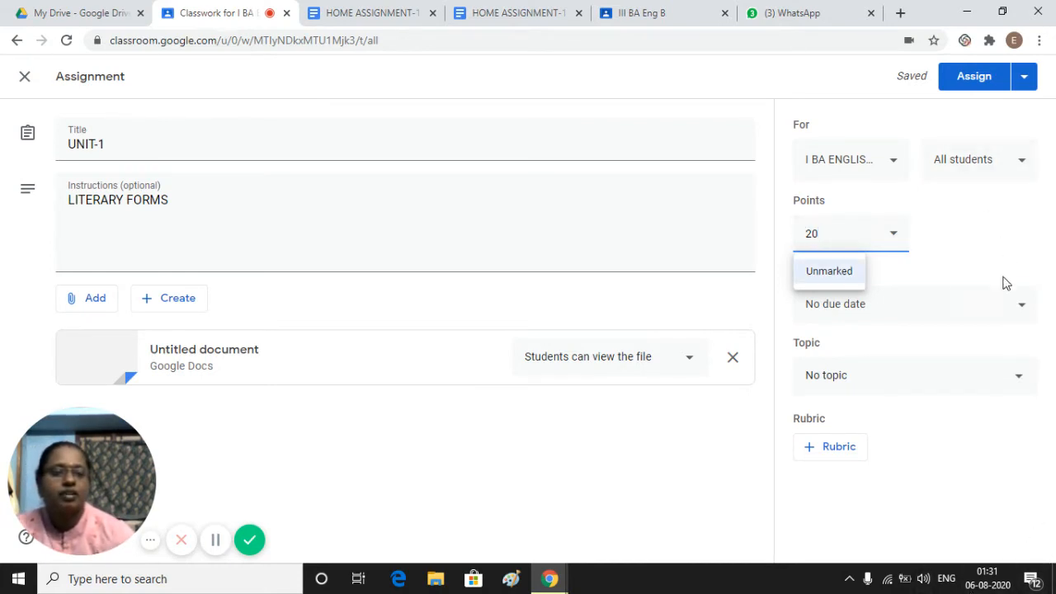
Step: Set the assignment's due date to 14 Aug 2020 without a time
left_click(1023, 308)
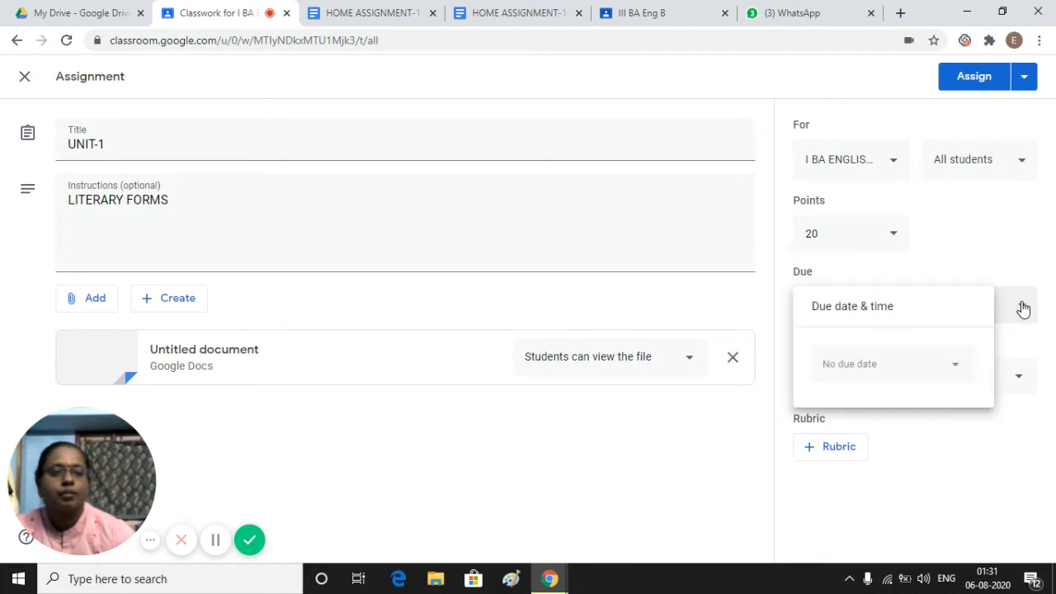
left_click(955, 372)
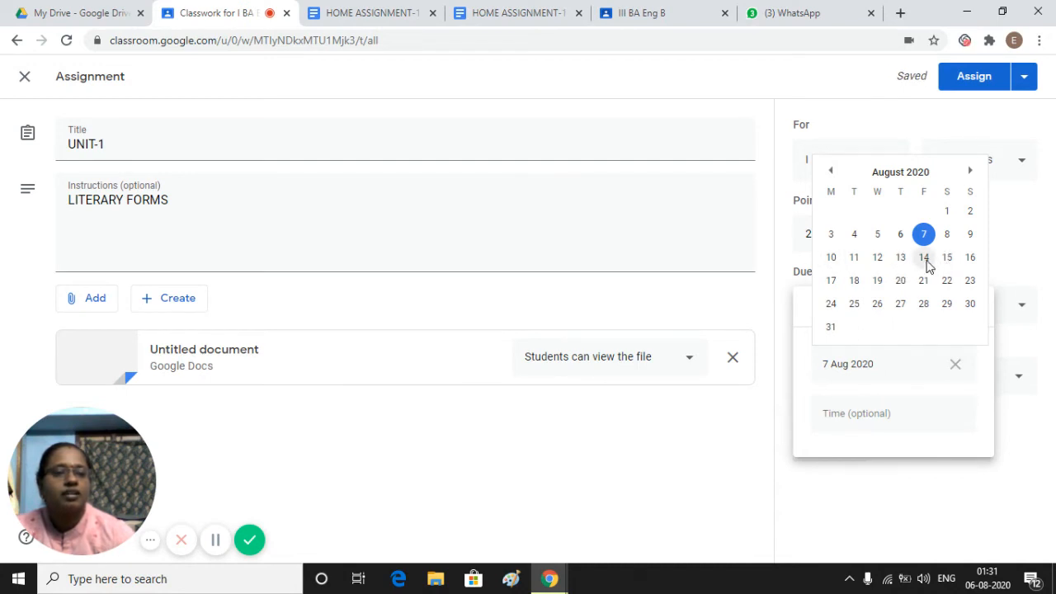
left_click(930, 264)
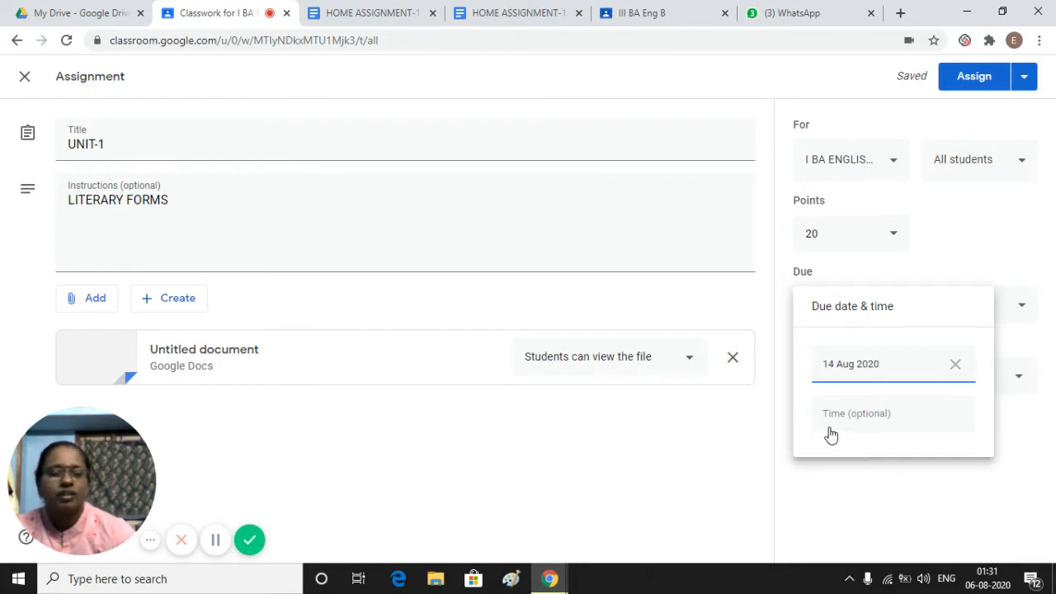
left_click(1015, 440)
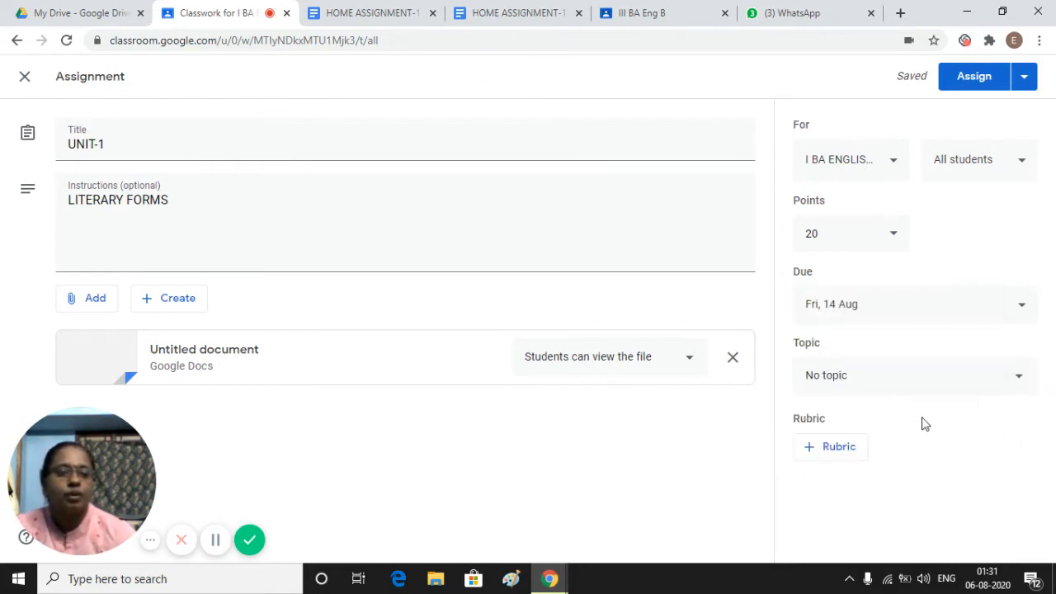
Step: Create a new topic named ASSIGNMENT-1 for the UNIT-1 assignment
left_click(827, 380)
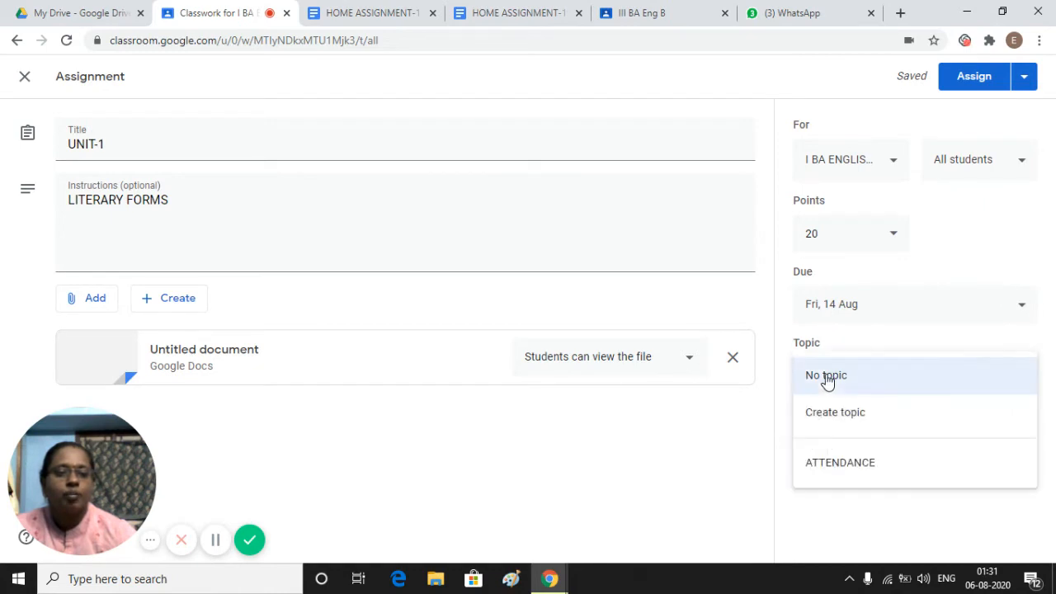
left_click(844, 414)
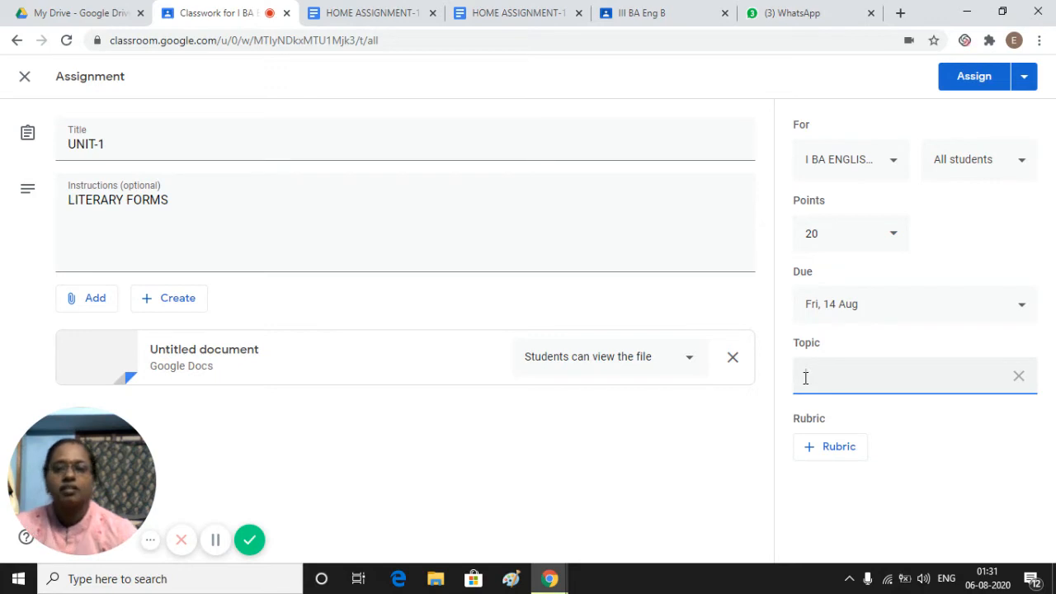
type("AS")
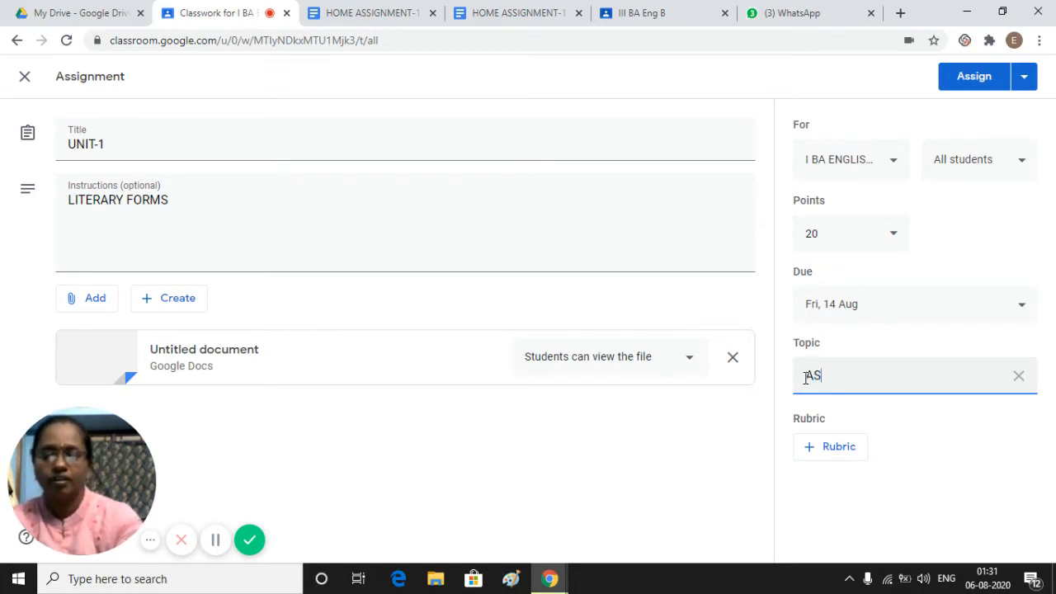
type("SI")
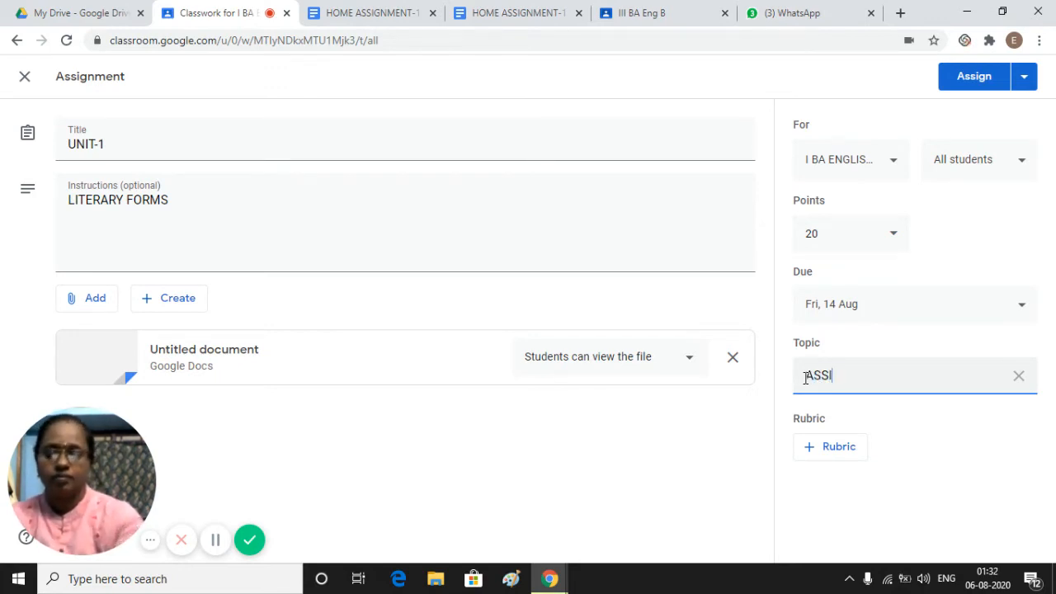
type("GNMENT-1")
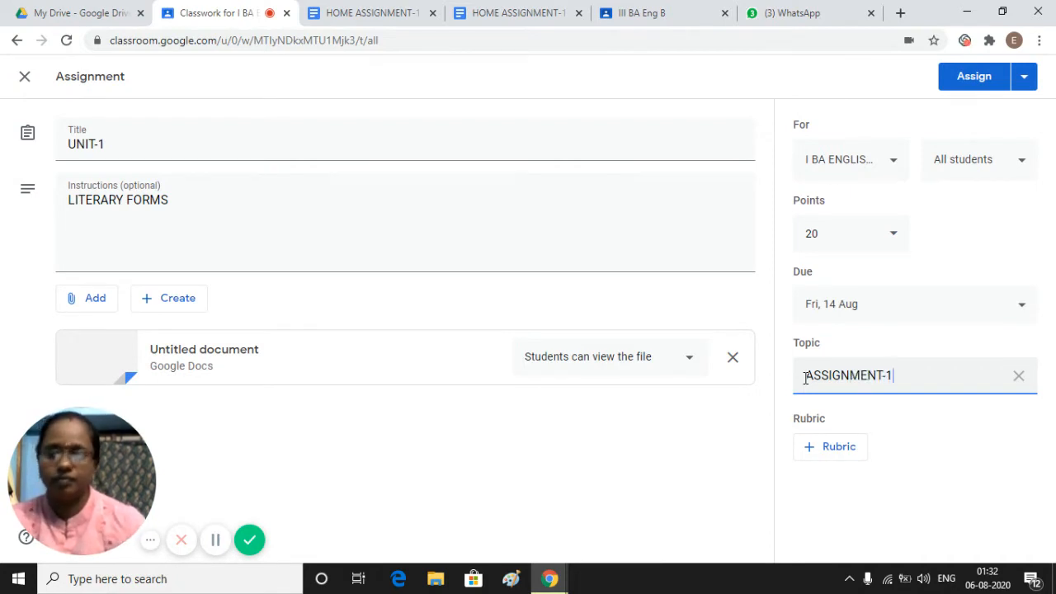
left_click(732, 435)
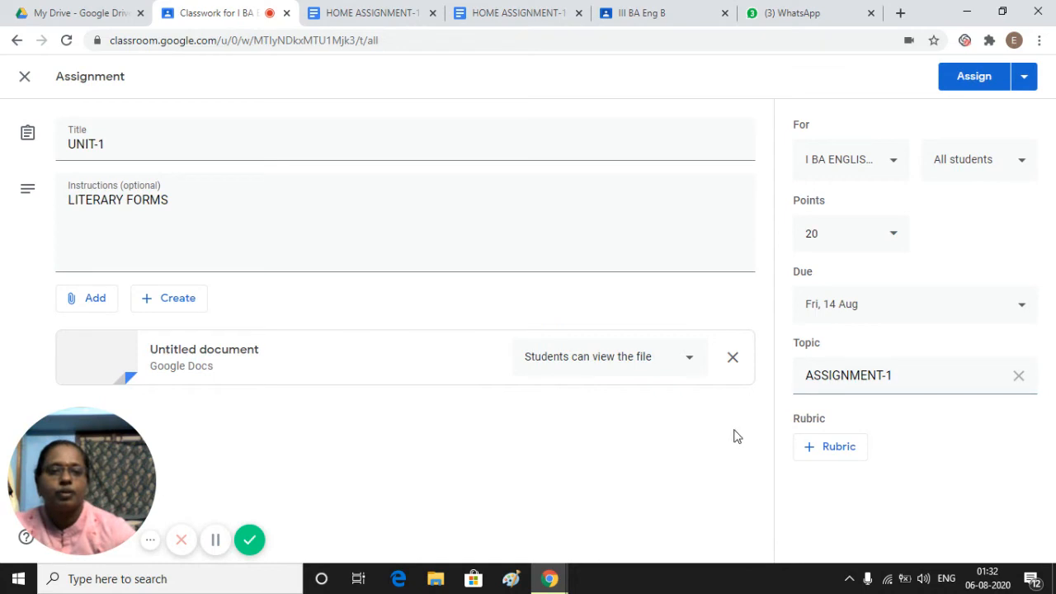
Step: Create a new rubric for the assignment and title its first criterion ACCURATE ANSWER
left_click(828, 453)
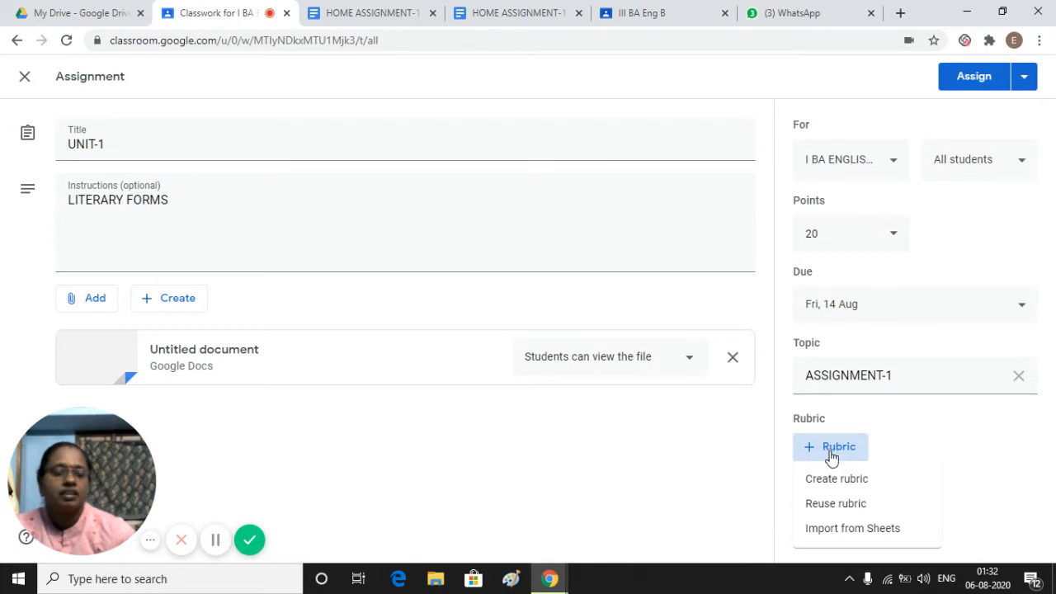
left_click(831, 481)
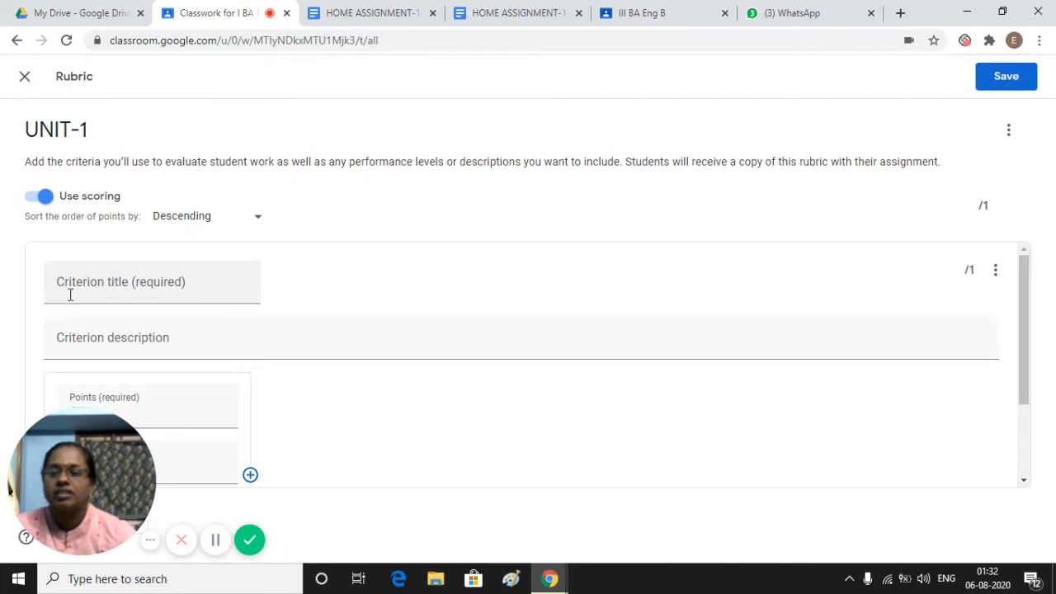
left_click(70, 295)
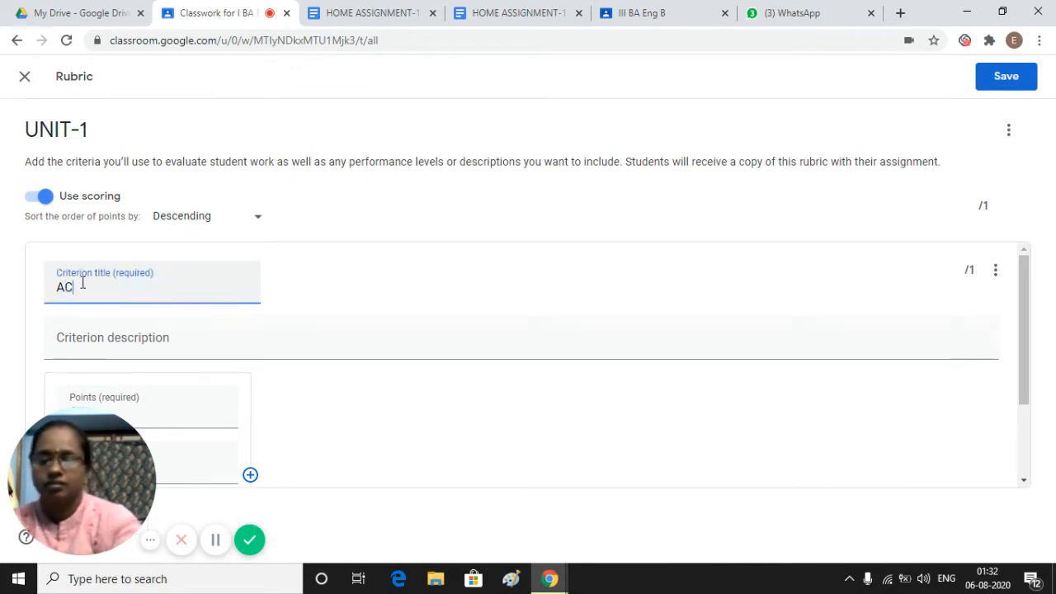
type("ACCUR")
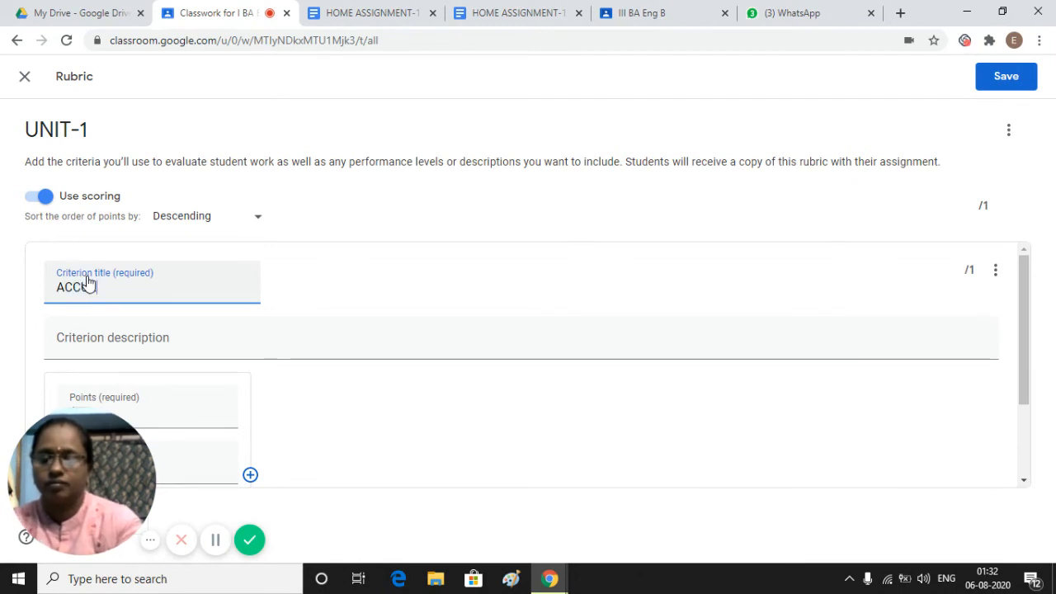
type("ATE")
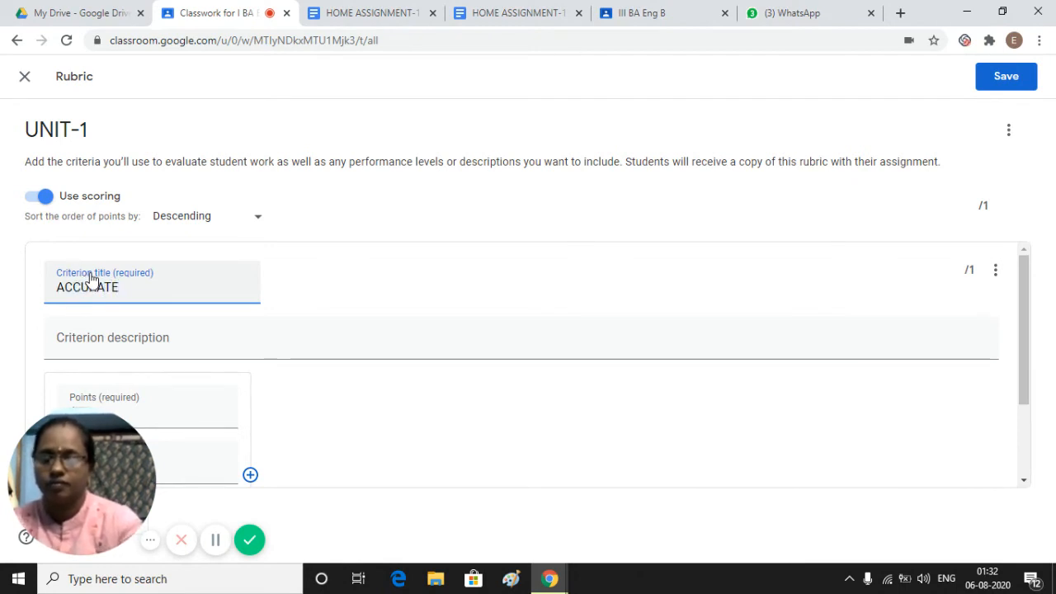
type(" ANSWE")
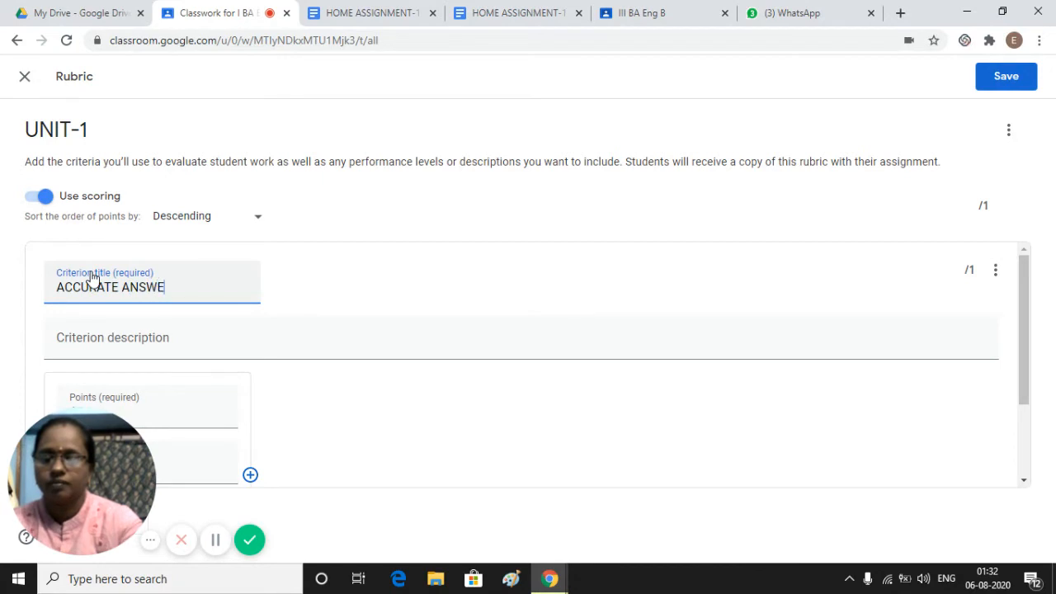
type("R")
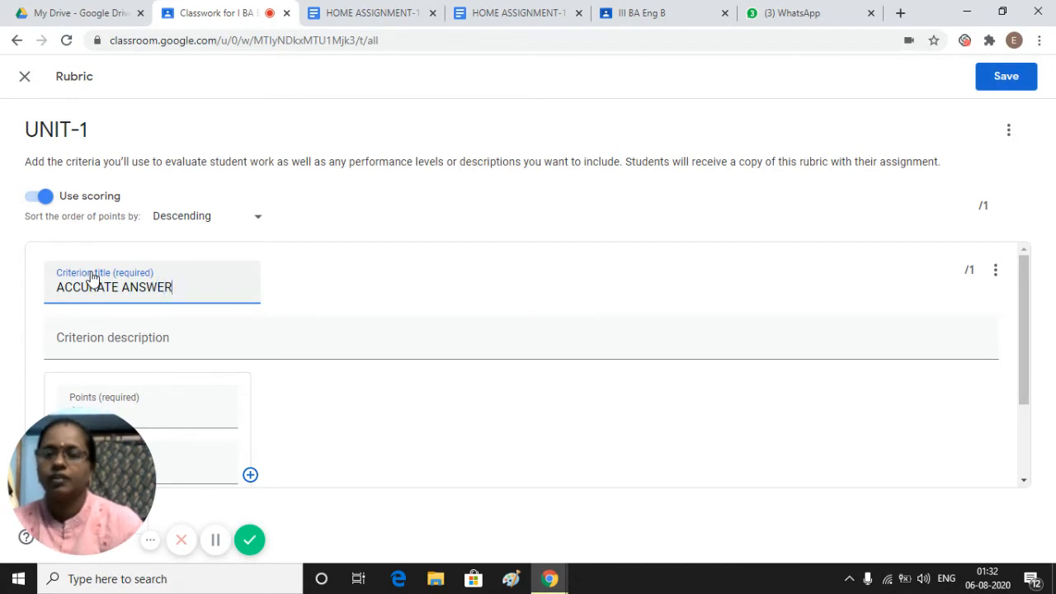
Step: Enter EXPLAIN INDETAIL,SYNOPSIS SHOULD ADDED as the description of the ACCURATE ANSWER criterion
left_click(103, 347)
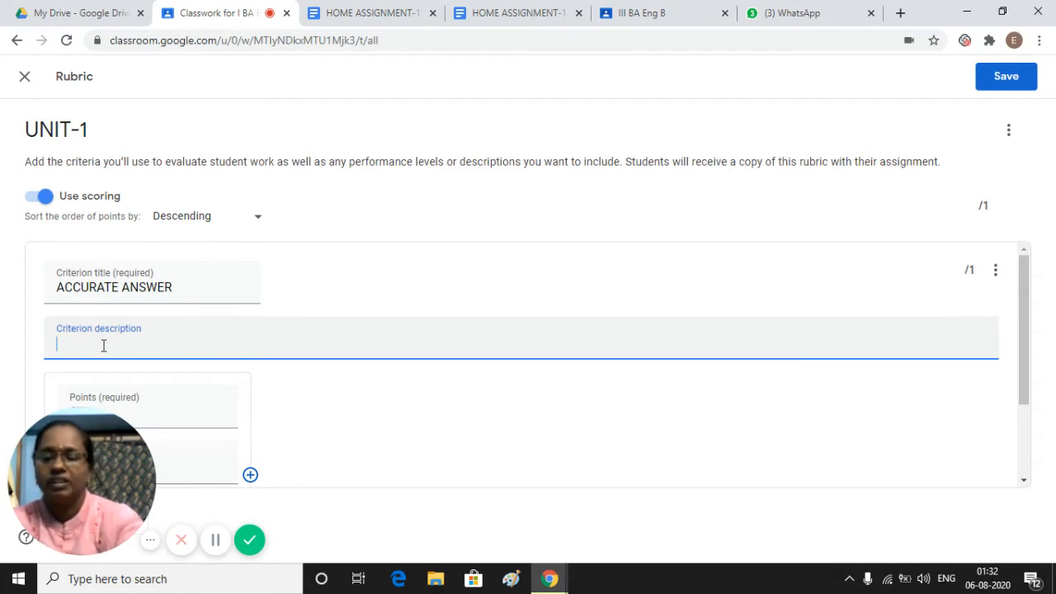
type("E")
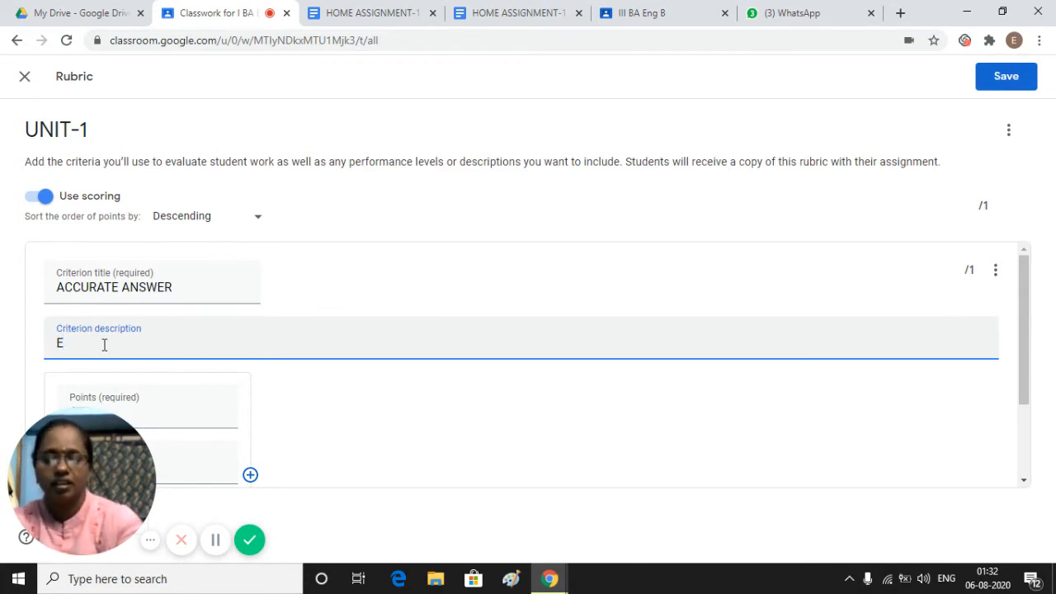
type("XP")
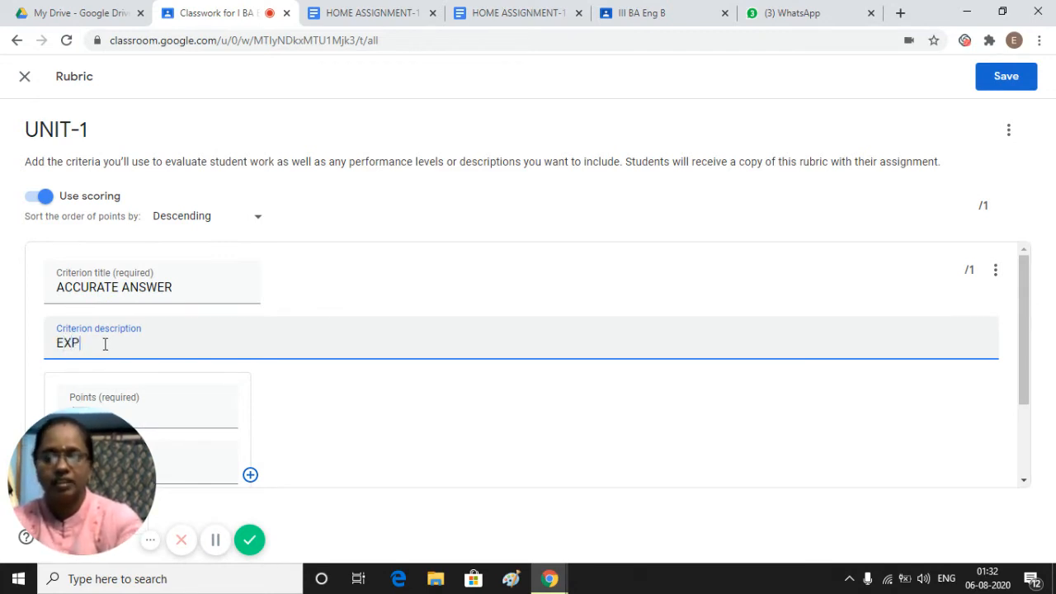
type("LAIN INDETA")
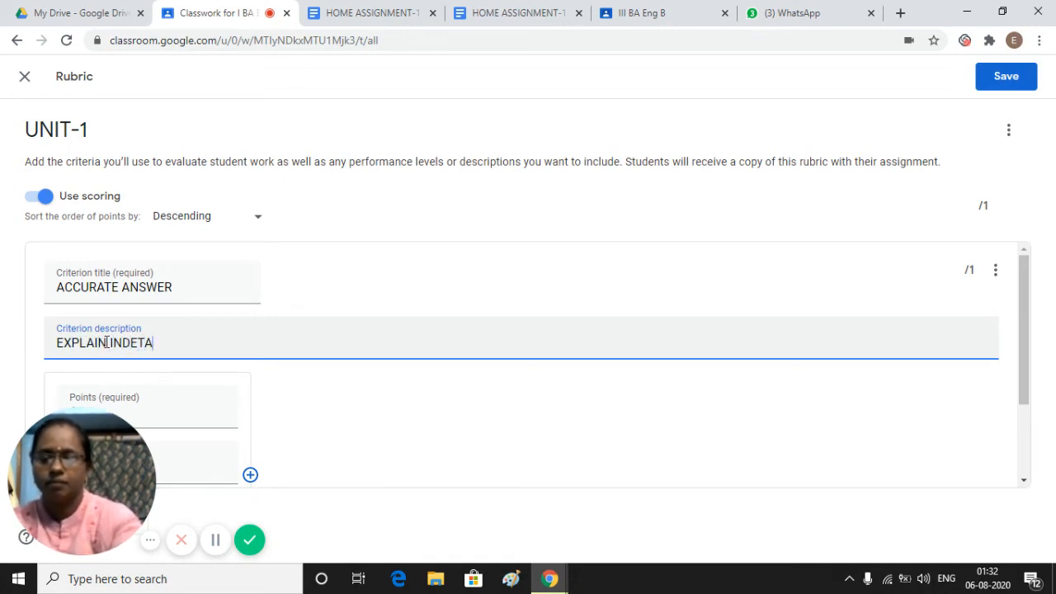
type("IL")
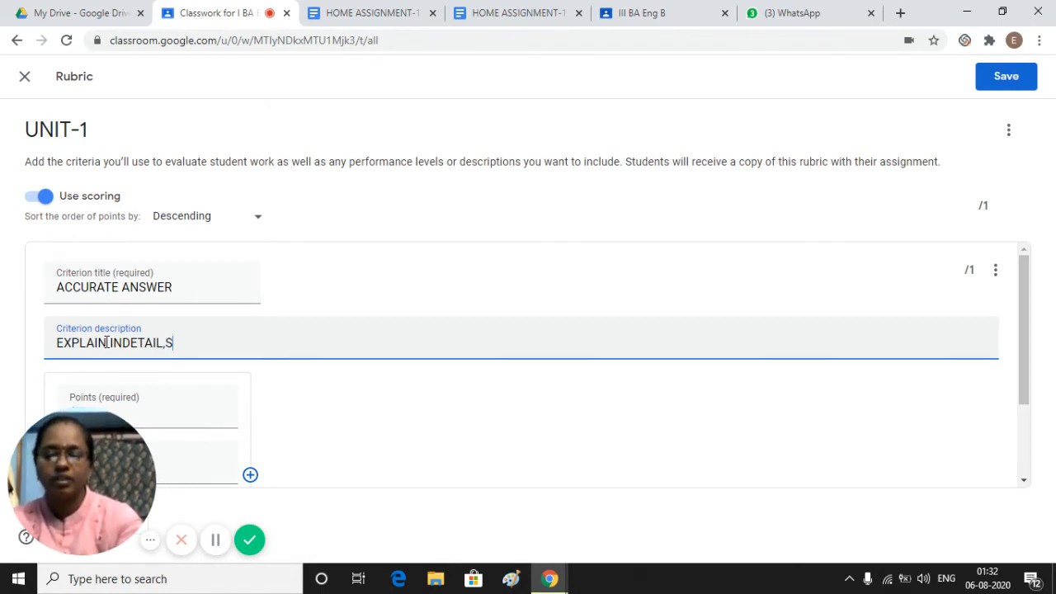
type(",S")
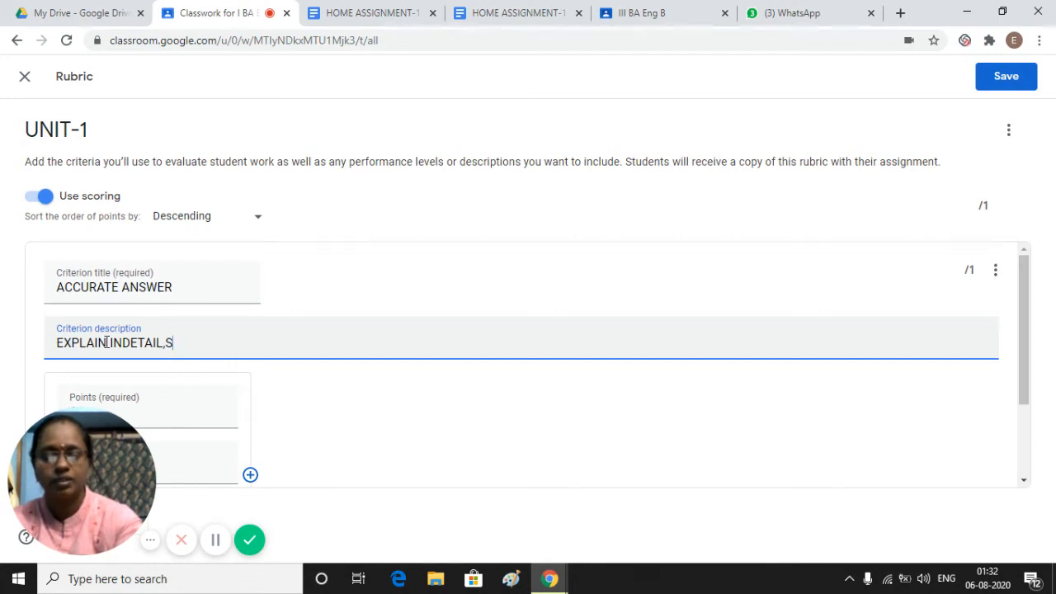
type("YNOP")
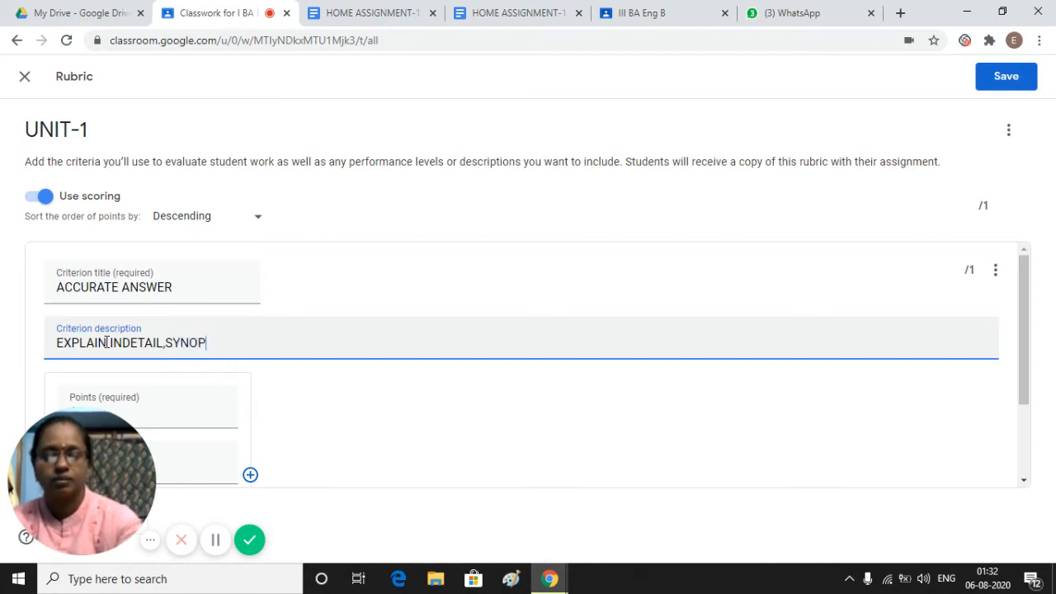
type("SI")
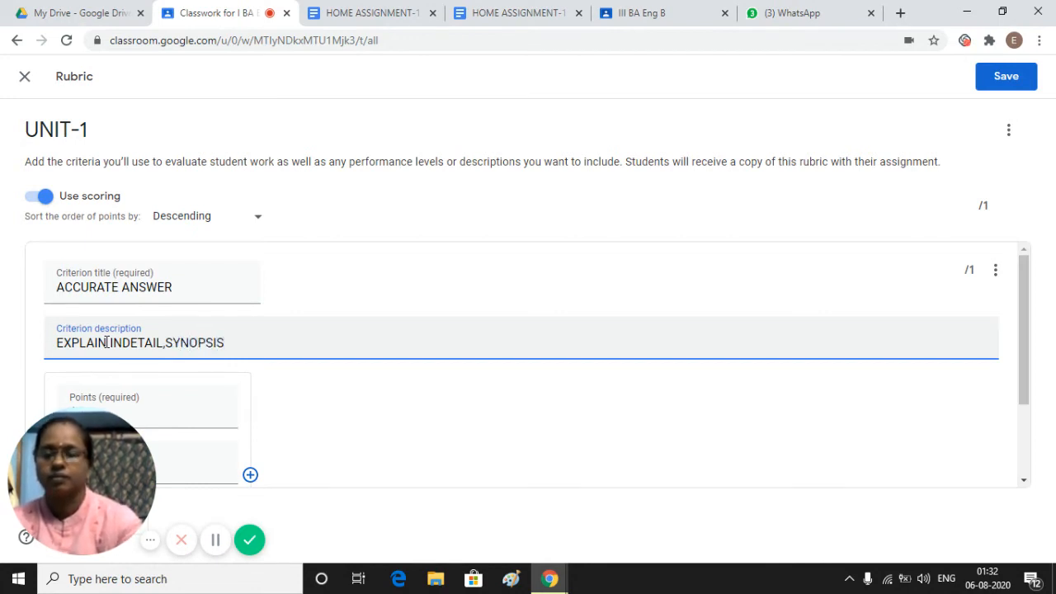
type("S")
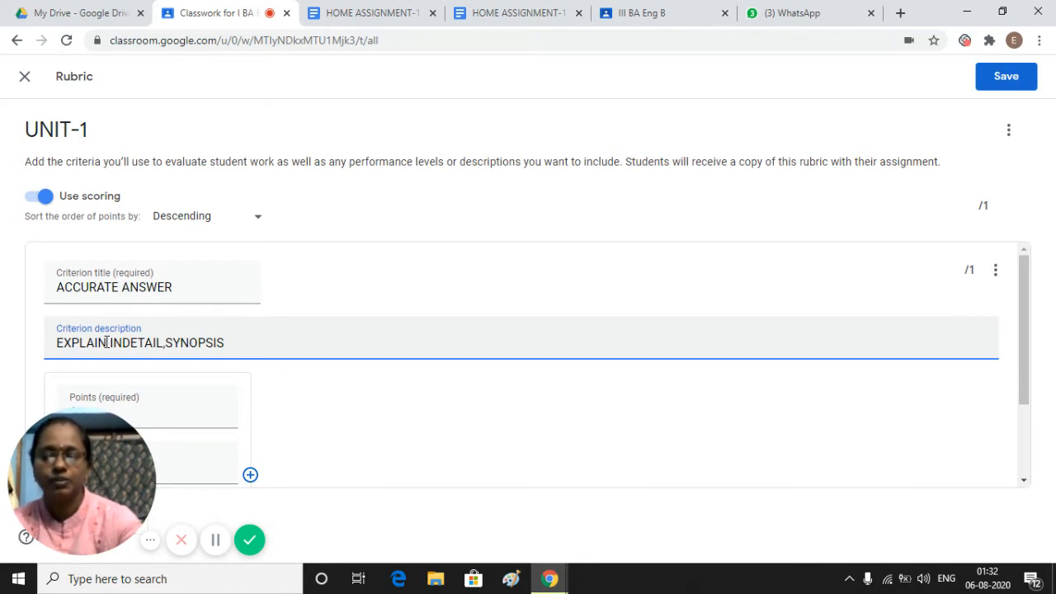
type(" SHOUL")
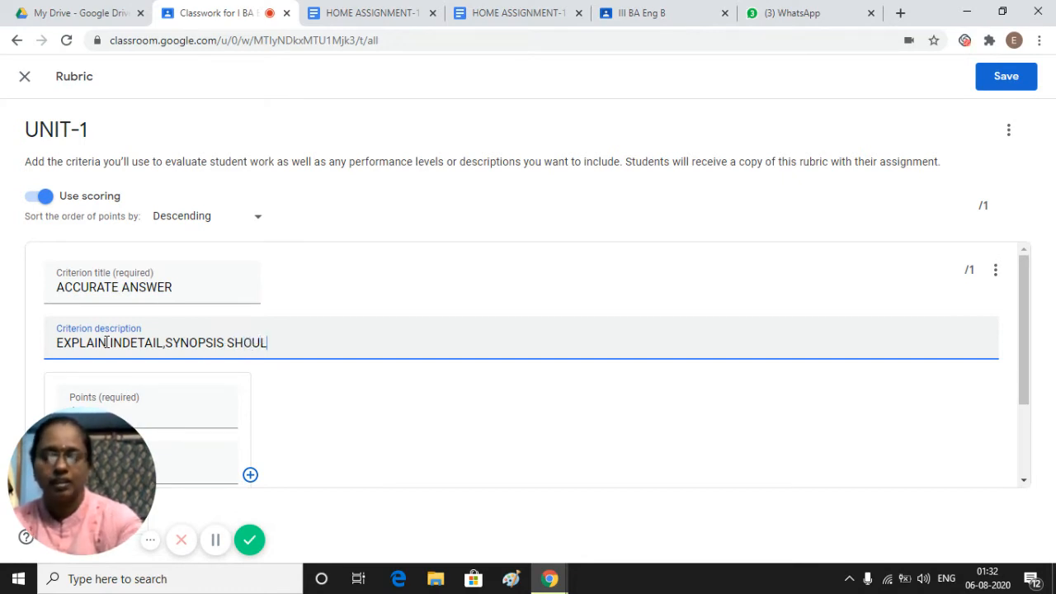
type("D ADDED")
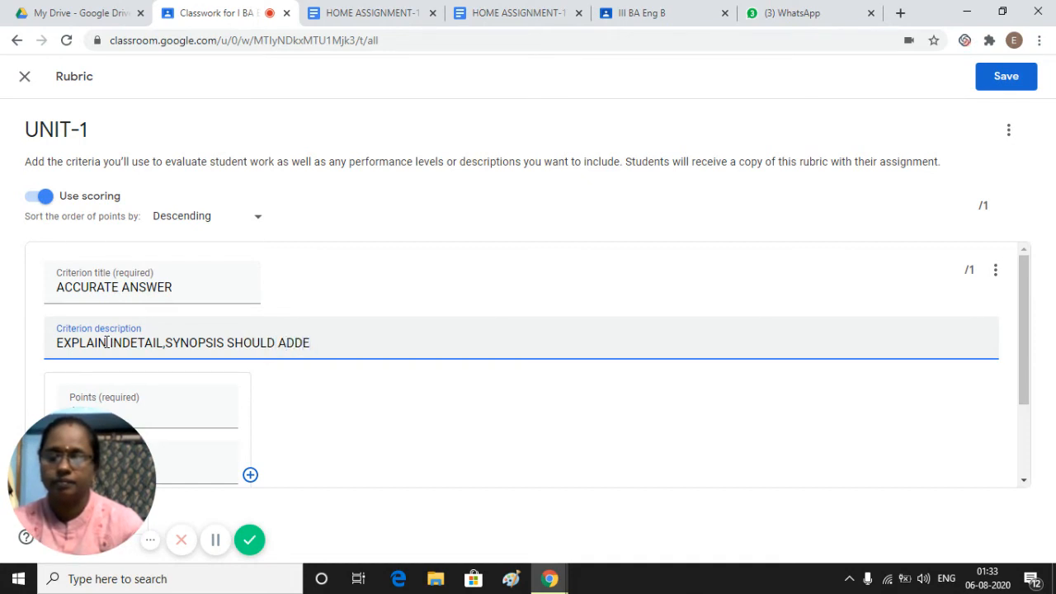
Step: Set the points of the criterion's first performance level to 20
left_click(193, 412)
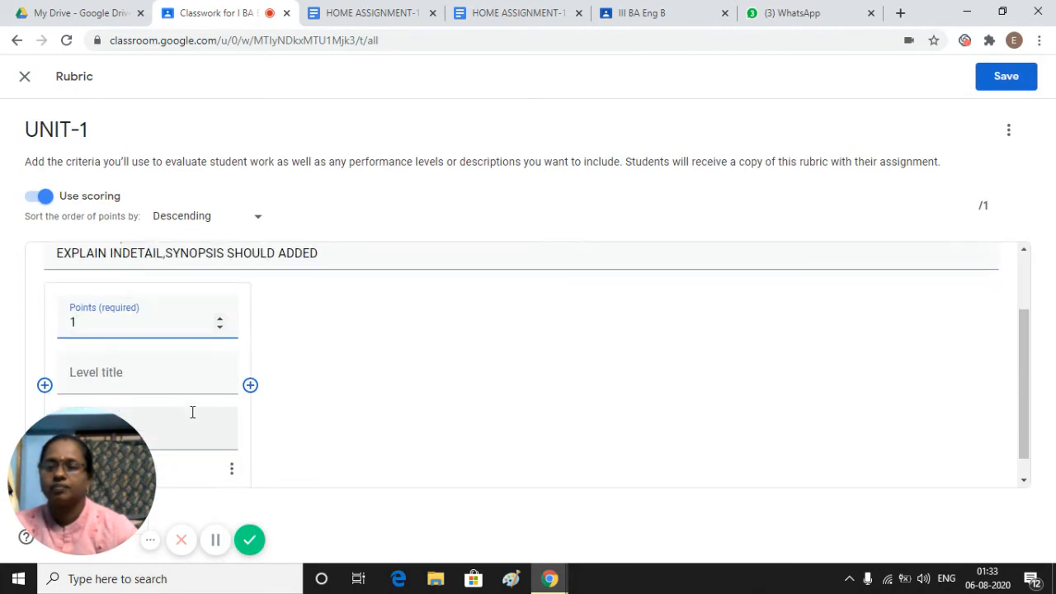
left_click(221, 326)
left_click(221, 325)
left_click(221, 326)
left_click(221, 326)
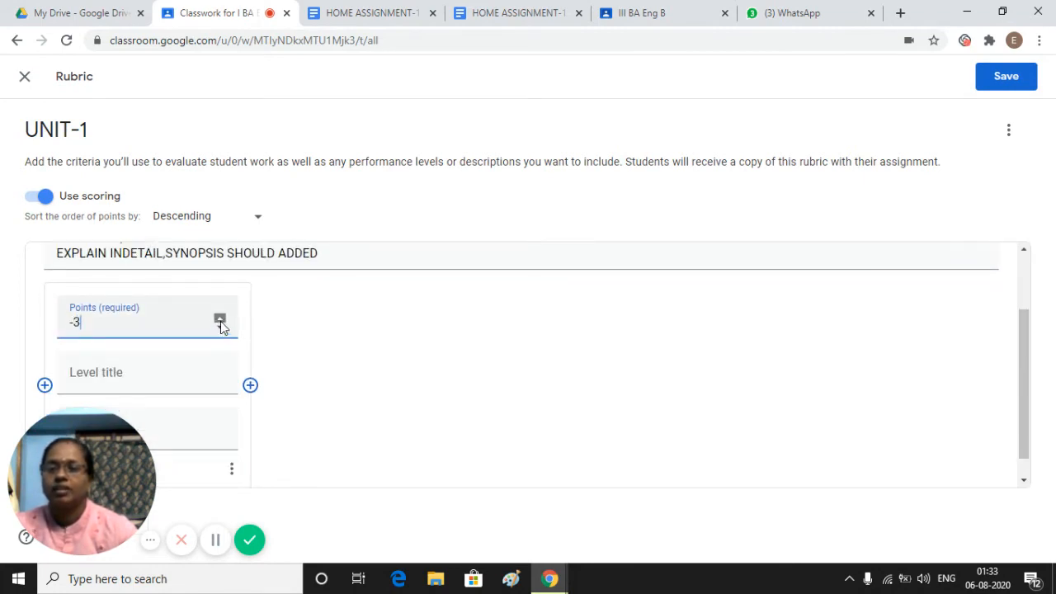
left_click(221, 323)
left_click(221, 323)
left_click(221, 323)
left_click(221, 324)
left_click(221, 323)
left_click(221, 323)
left_click(221, 323)
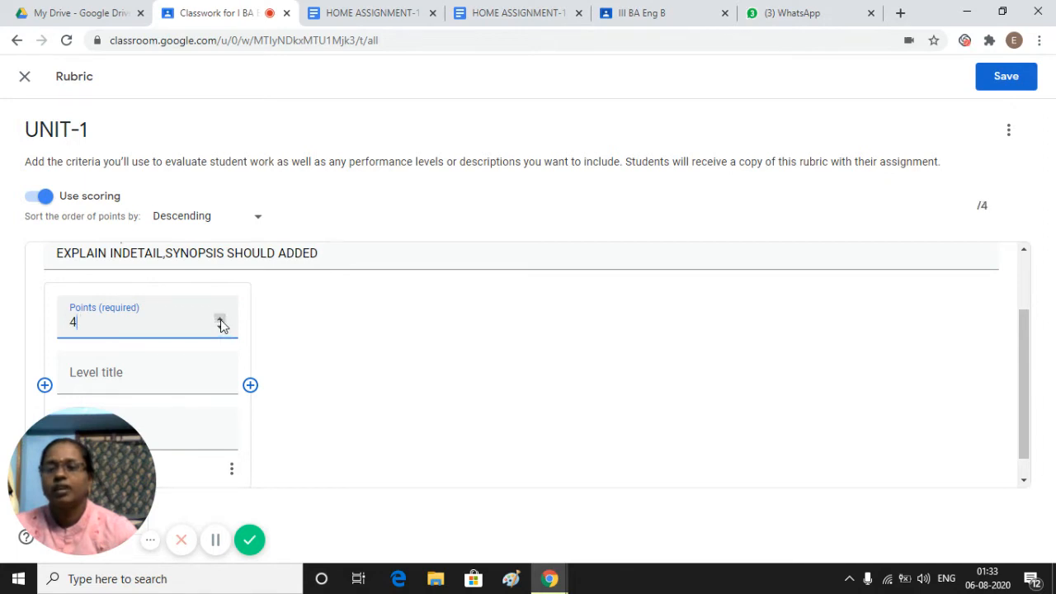
left_click(221, 321)
left_click(221, 322)
left_click(221, 321)
left_click(221, 321)
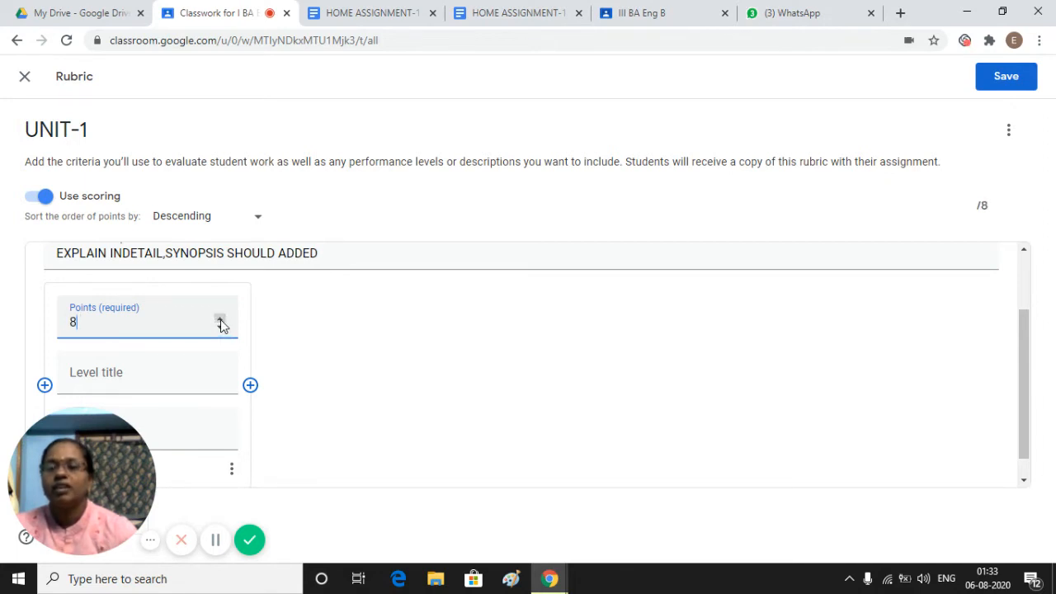
left_click(221, 322)
left_click(221, 322)
left_click(221, 321)
left_click(221, 322)
left_click(221, 322)
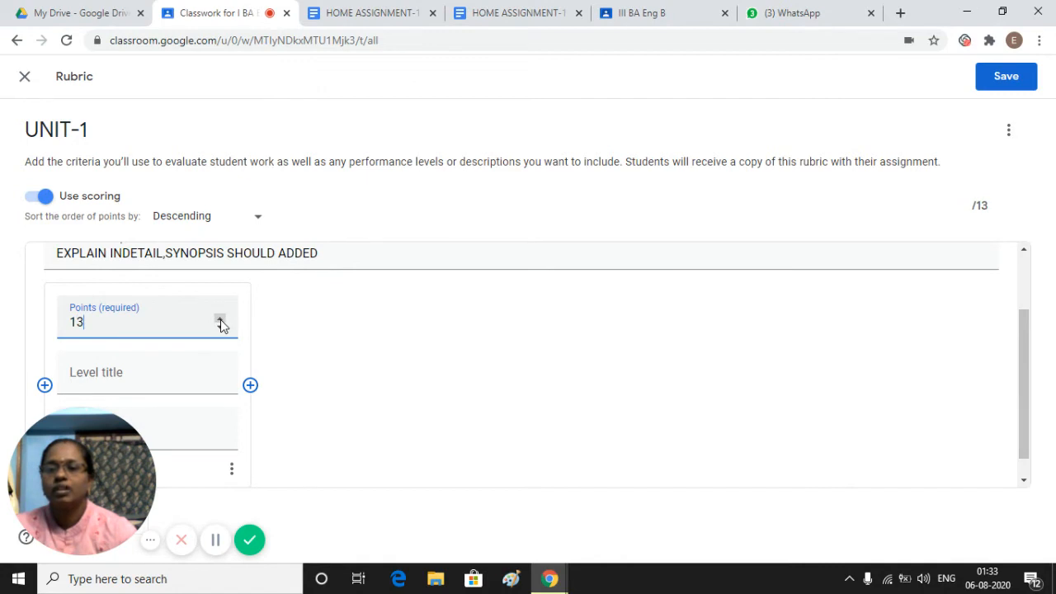
left_click(221, 322)
left_click(221, 322)
left_click(221, 322)
left_click(221, 322)
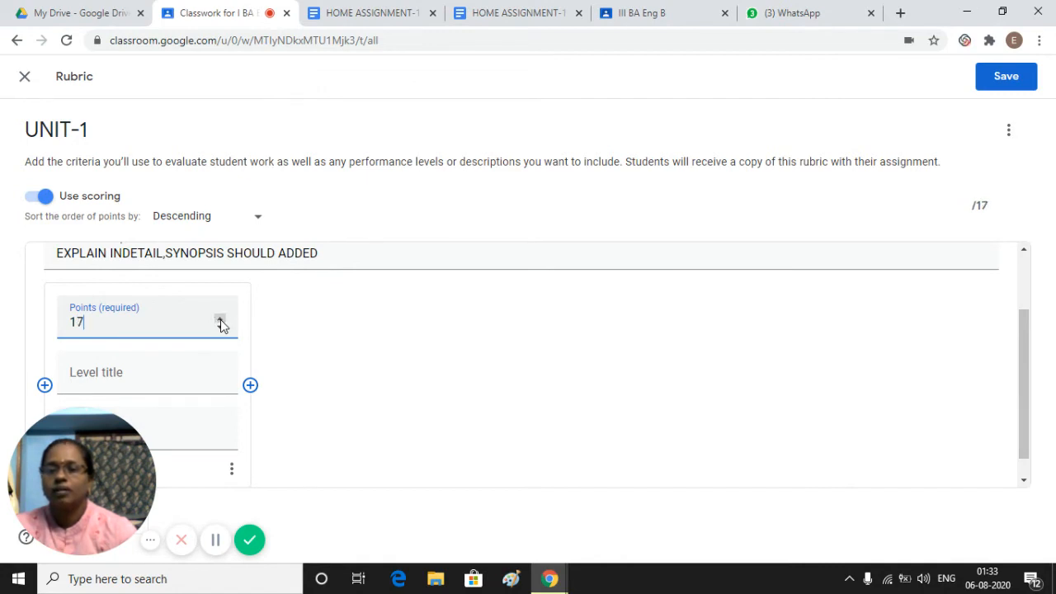
left_click(221, 322)
left_click(221, 322)
left_click(221, 321)
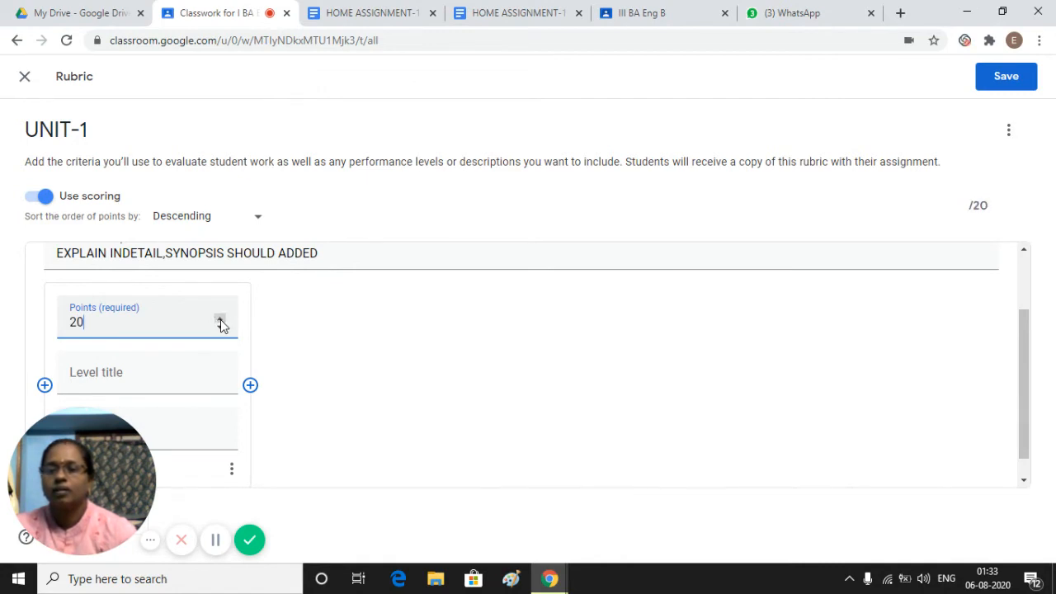
Step: Enter a level title starting with HI for the criterion's 20-point level
left_click(230, 384)
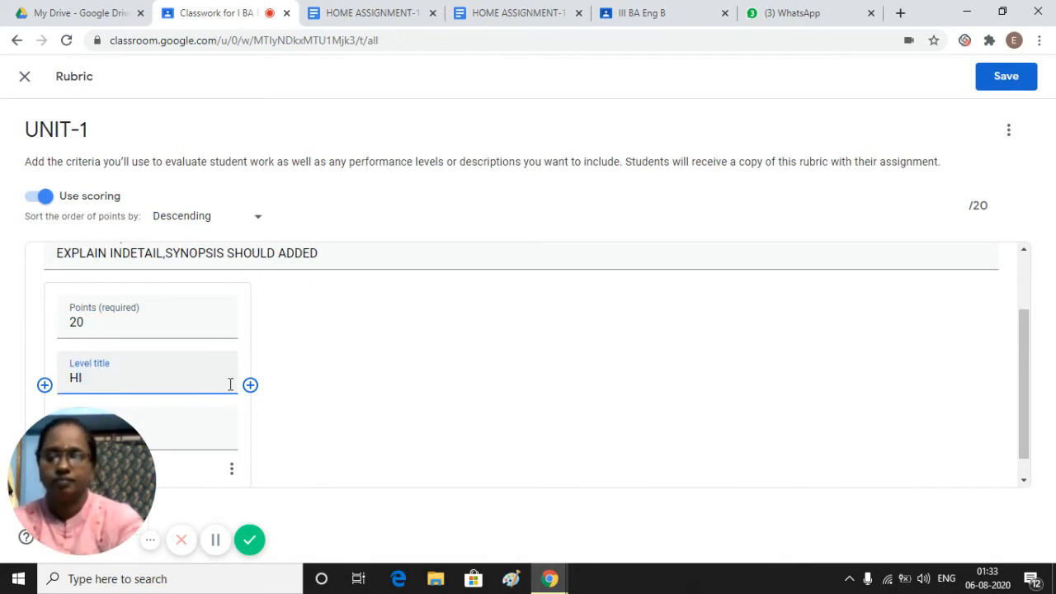
Step: Title the 20-point rubric level HIGH and add a second level after it
type("GH")
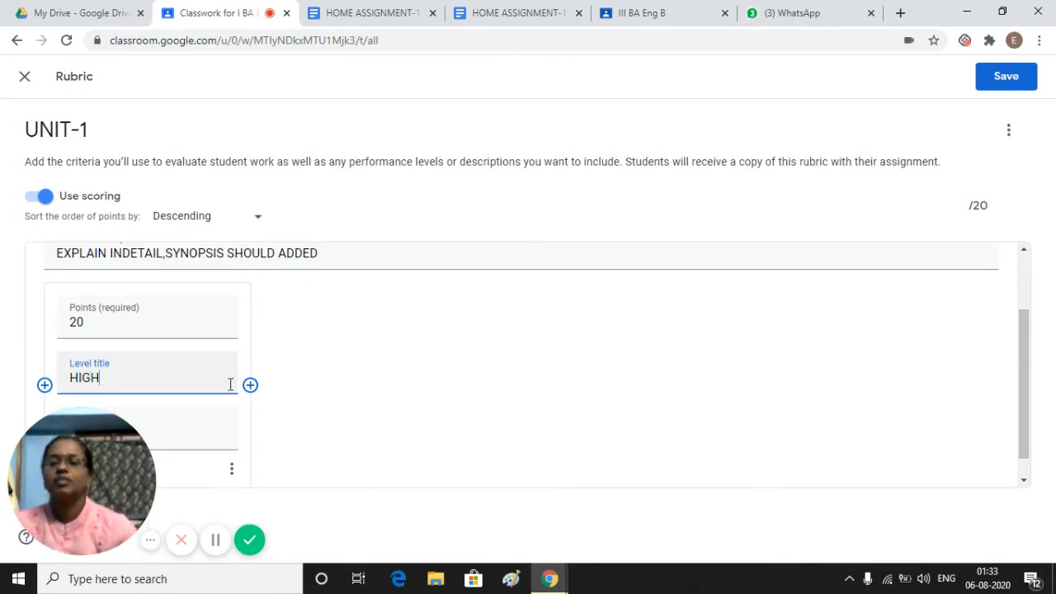
scroll(218, 408, "down", 1)
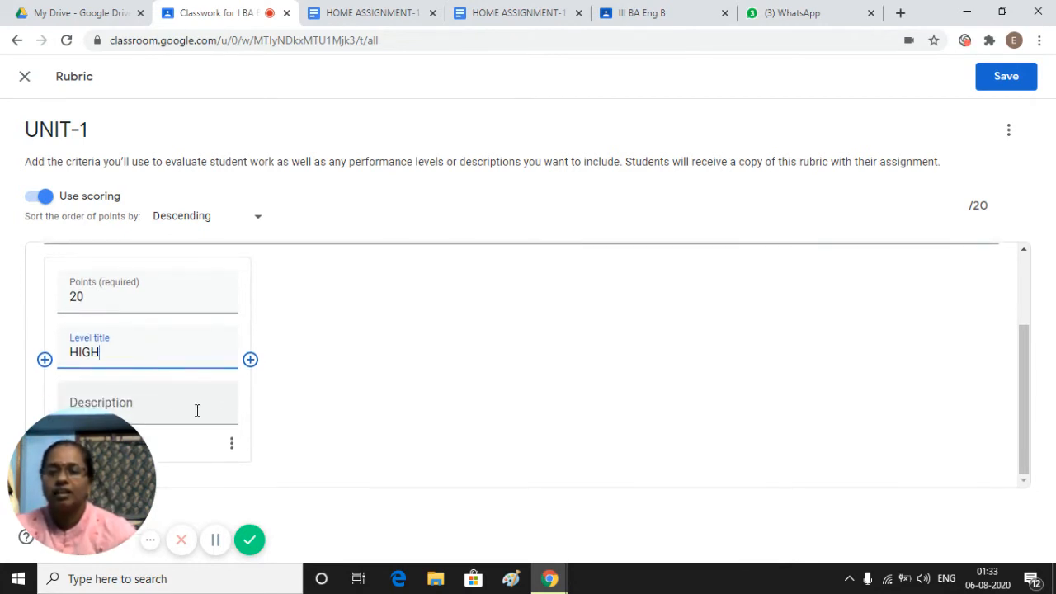
left_click(250, 361)
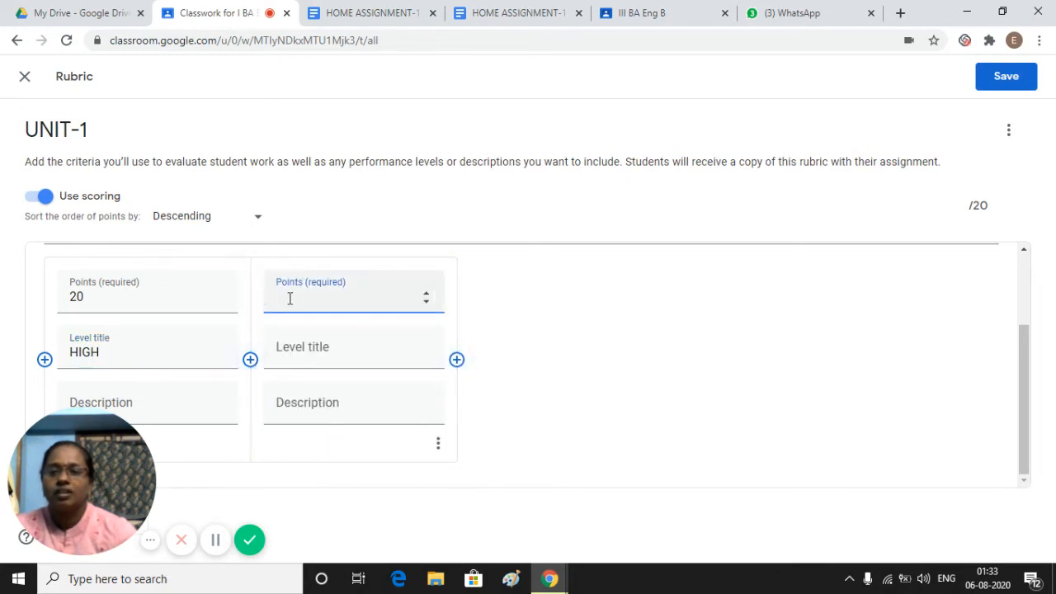
left_click(427, 302)
left_click(426, 302)
left_click(427, 302)
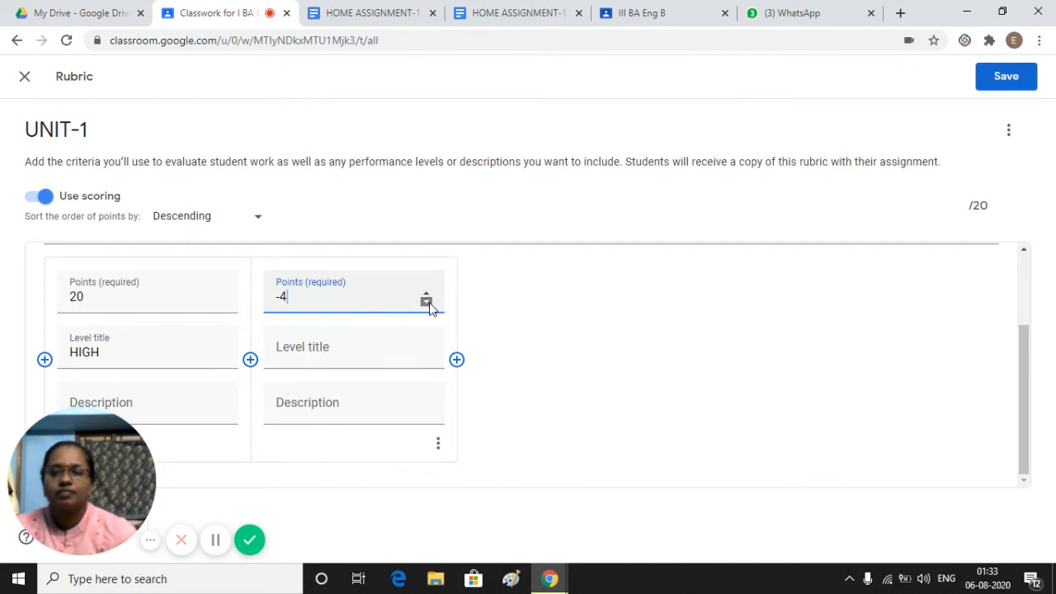
left_click(427, 302)
left_click(426, 301)
left_click(426, 301)
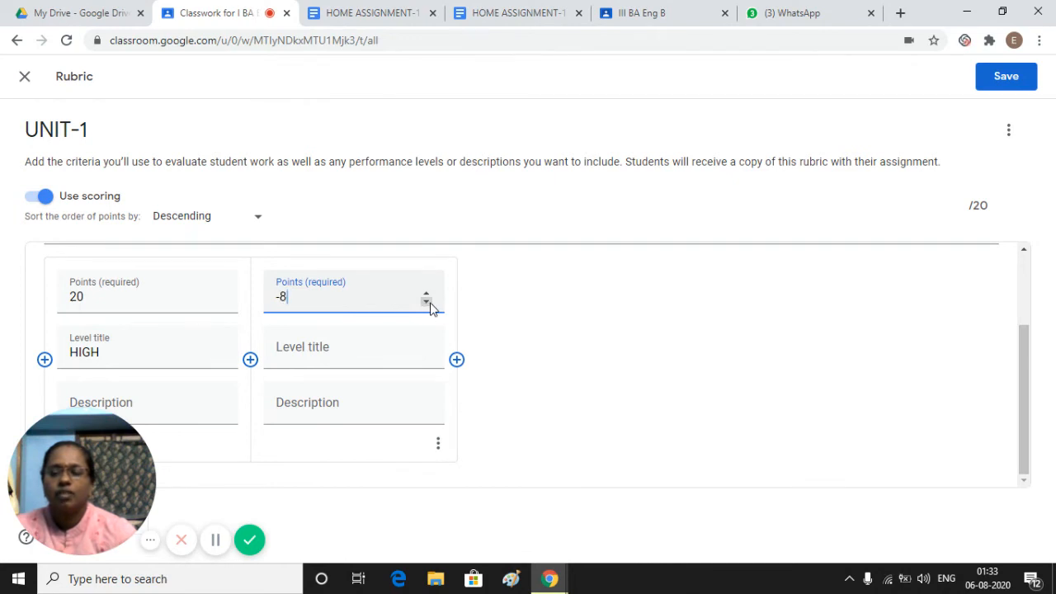
left_click(427, 302)
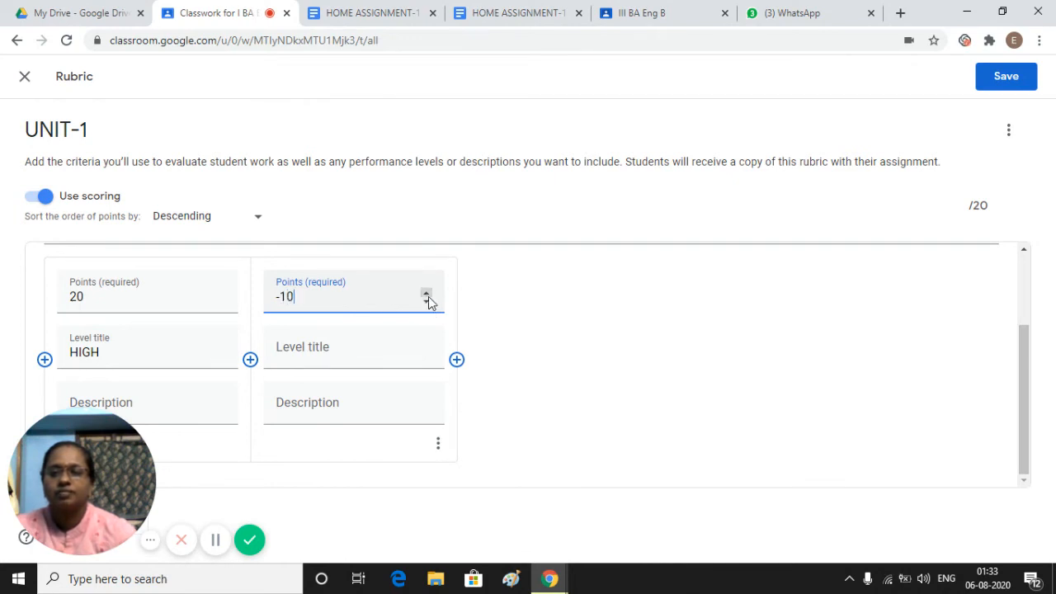
left_click(425, 294)
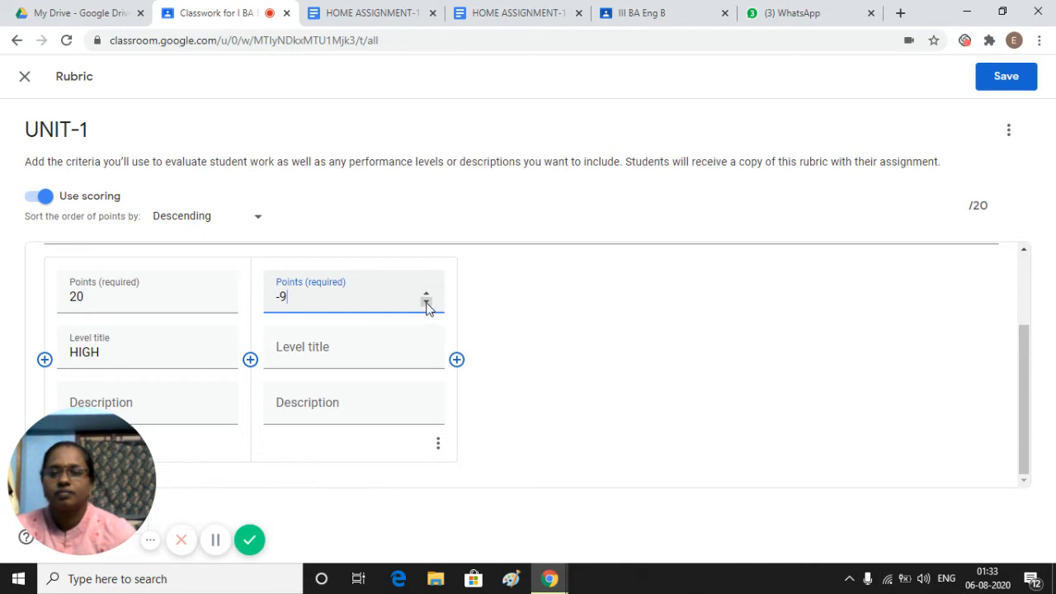
left_click(427, 302)
left_click(426, 302)
left_click(305, 353)
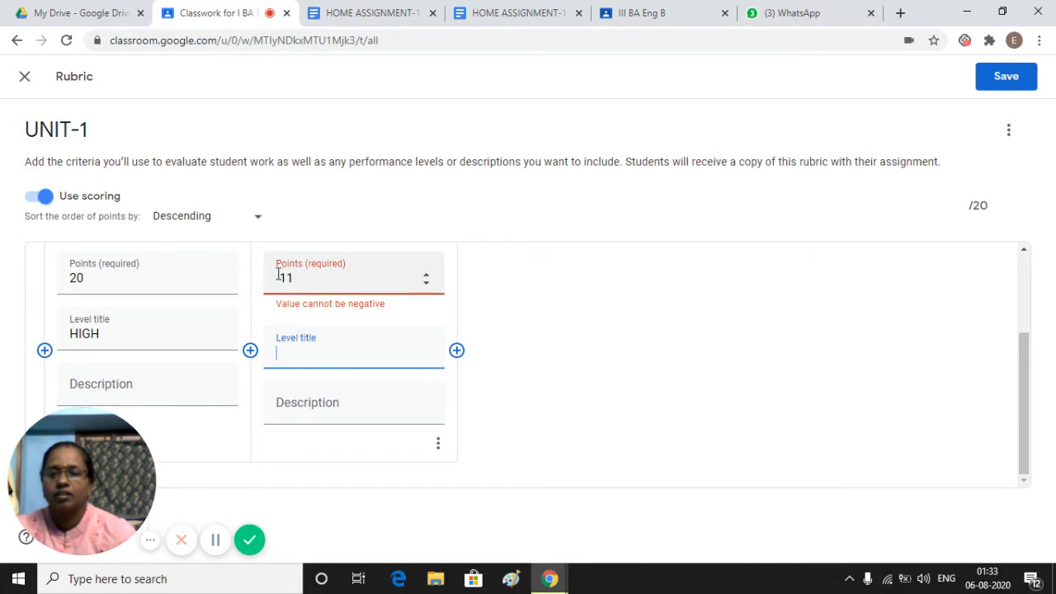
Step: Set the second rubric level's points to 10 and its title to AVERAGE
left_click_drag(278, 276, 281, 279)
key("BackSpace")
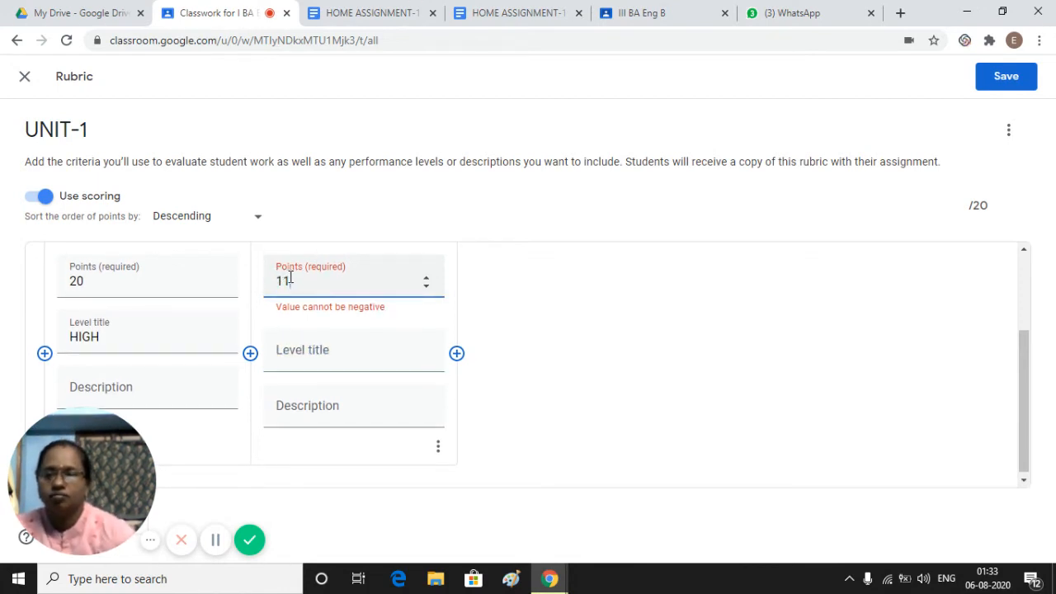
left_click_drag(290, 277, 281, 283)
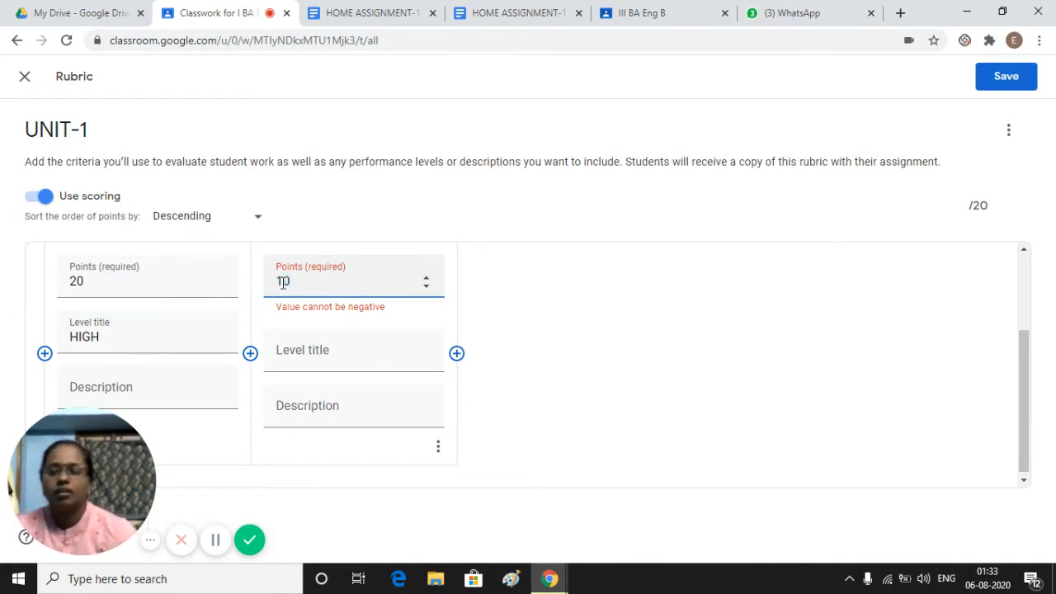
left_click(350, 357)
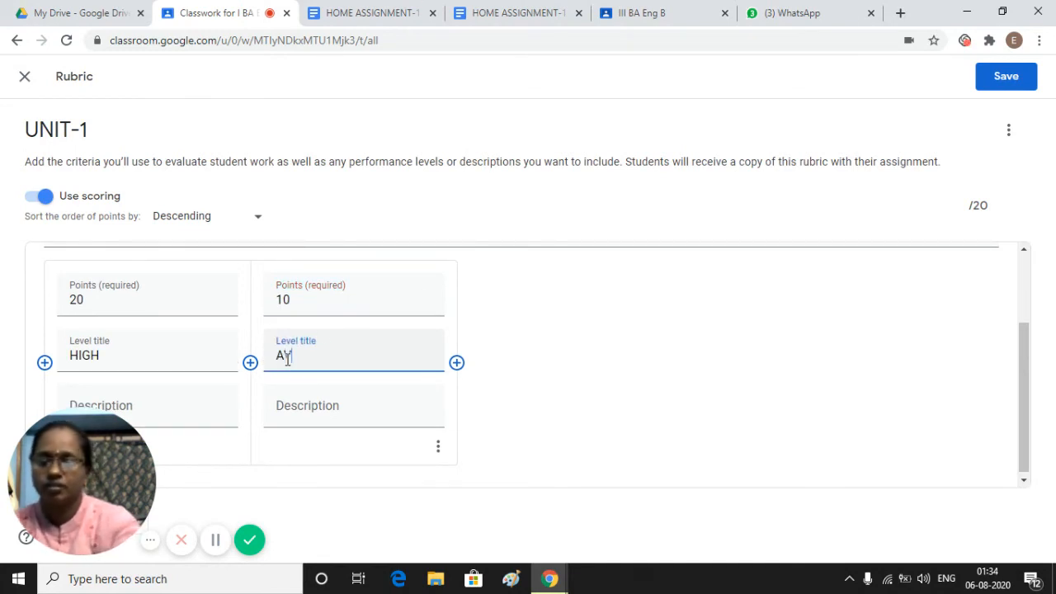
type("AVERAGE")
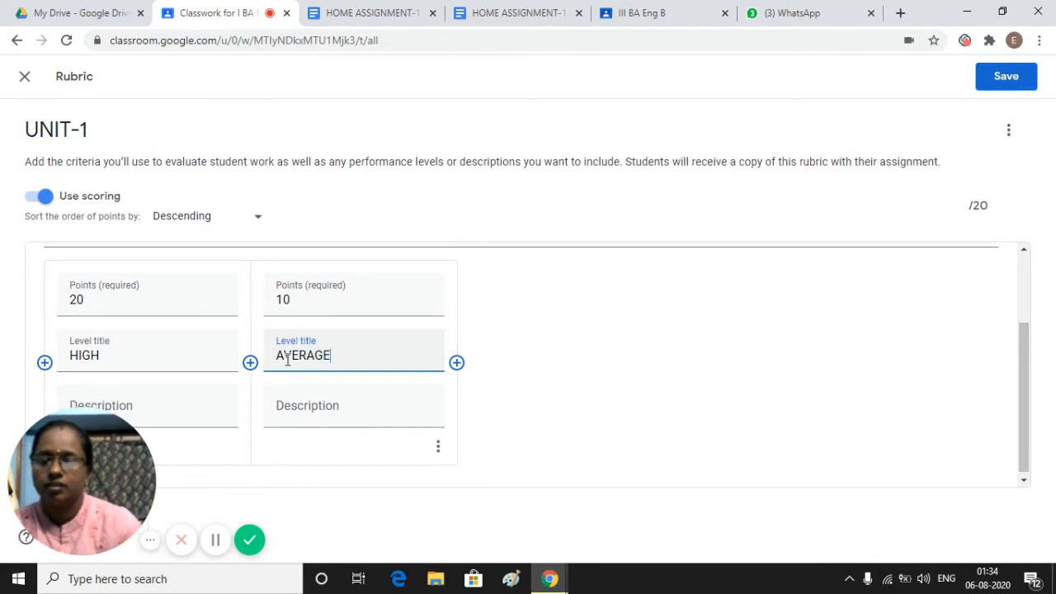
Step: Enter the description SOMEWHAT THEY ANSWERED for the AVERAGE level
left_click(289, 416)
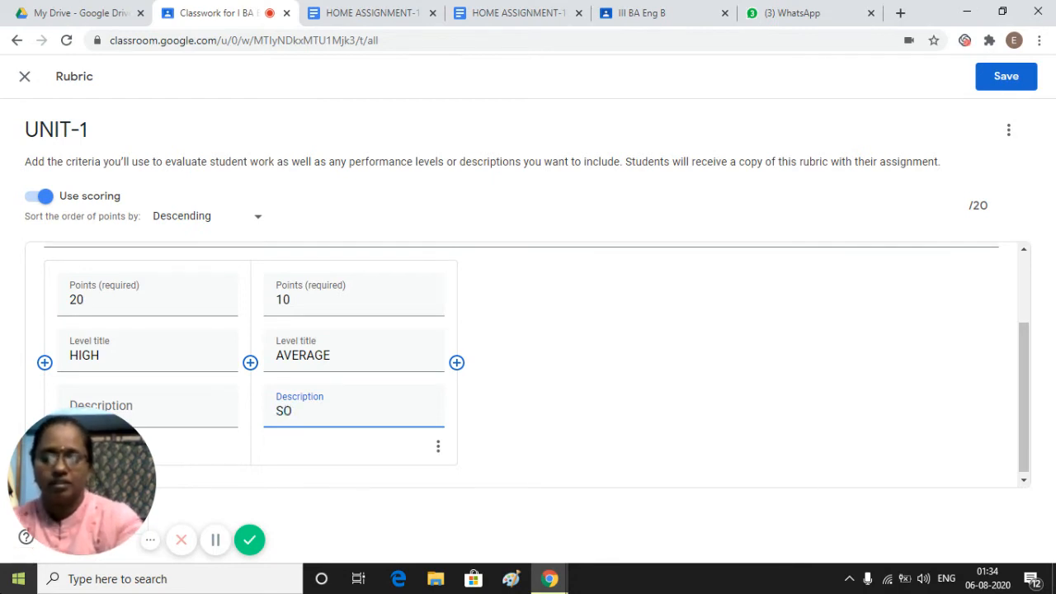
type("MEW")
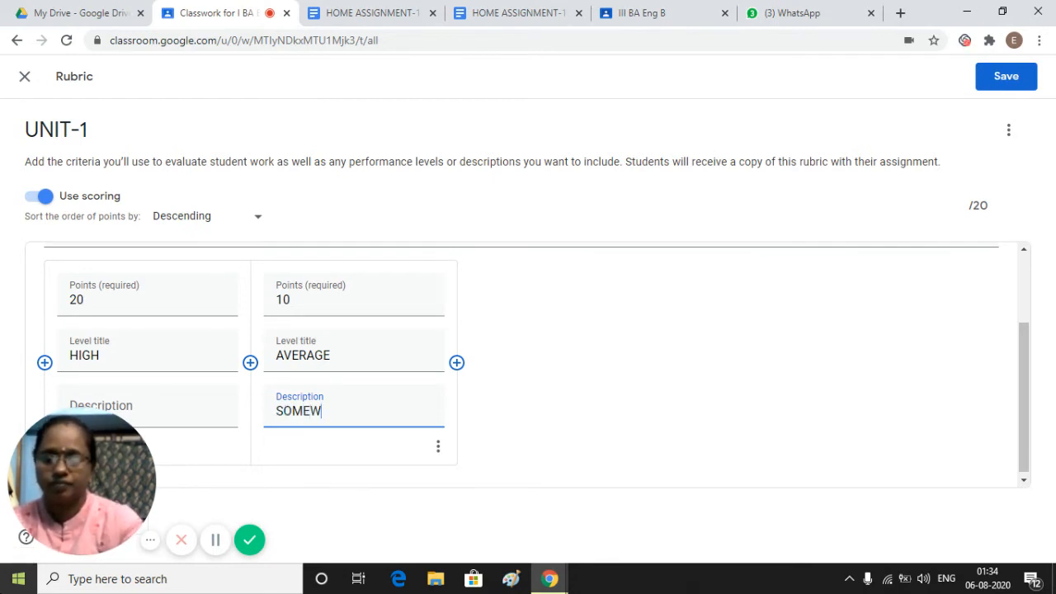
type("HAT")
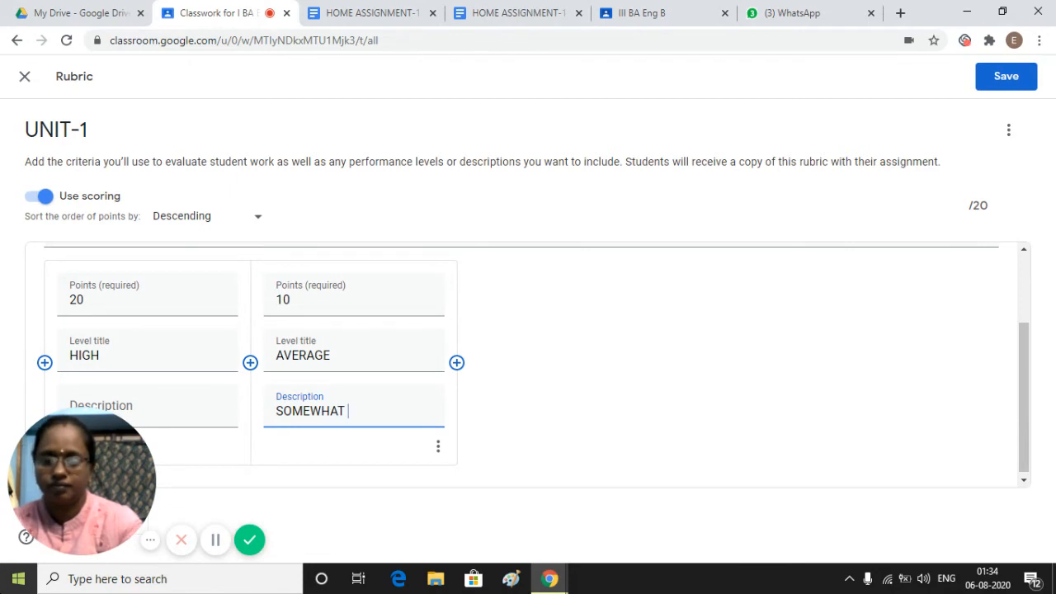
type(" THEY ")
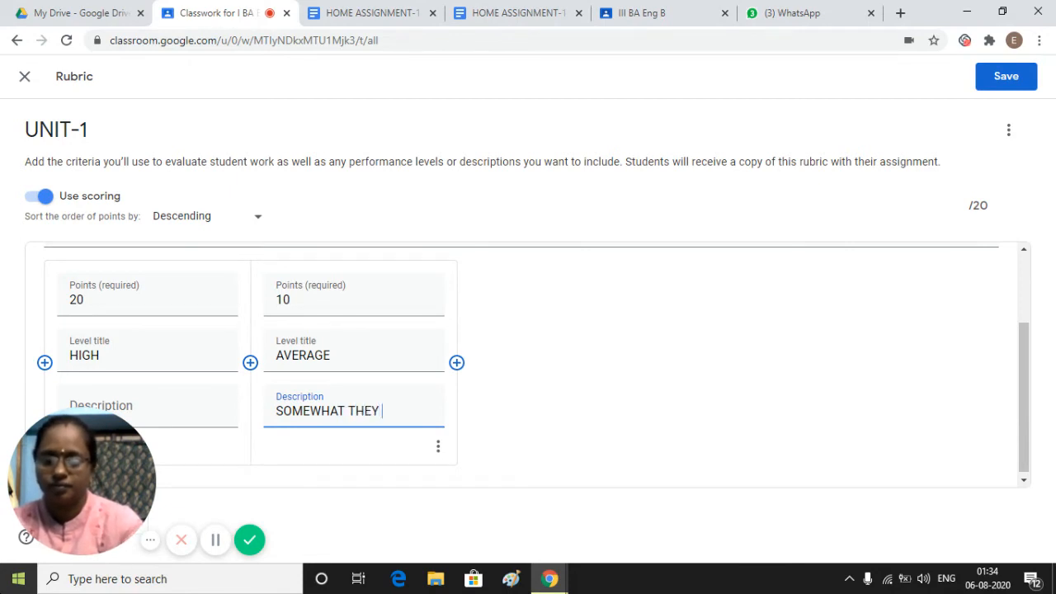
type("ANSWERED")
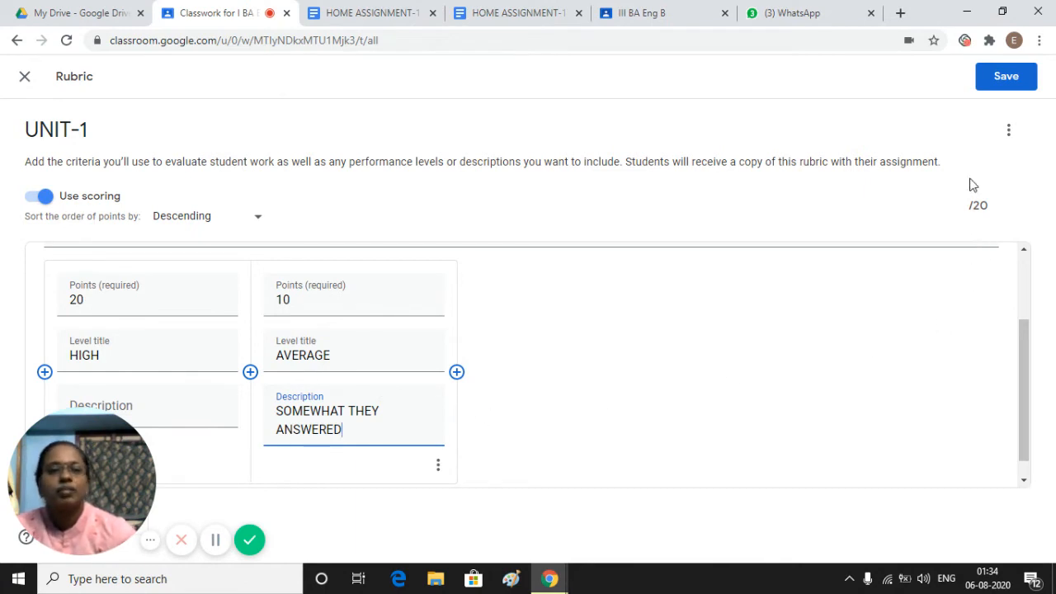
Step: Save the rubric and assign the UNIT-1 assignment to the class
left_click(1000, 82)
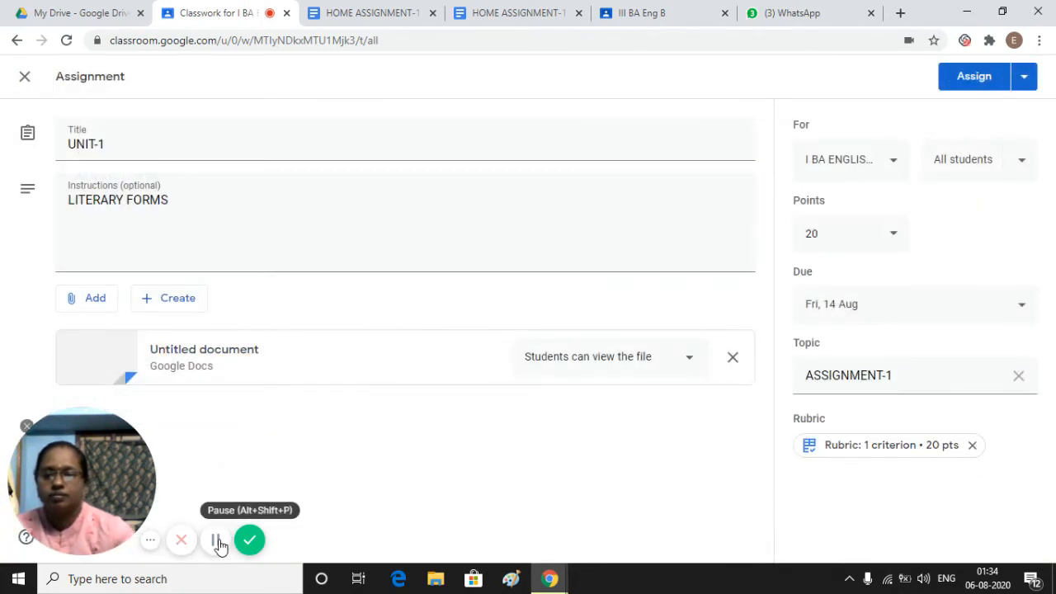
left_click(217, 539)
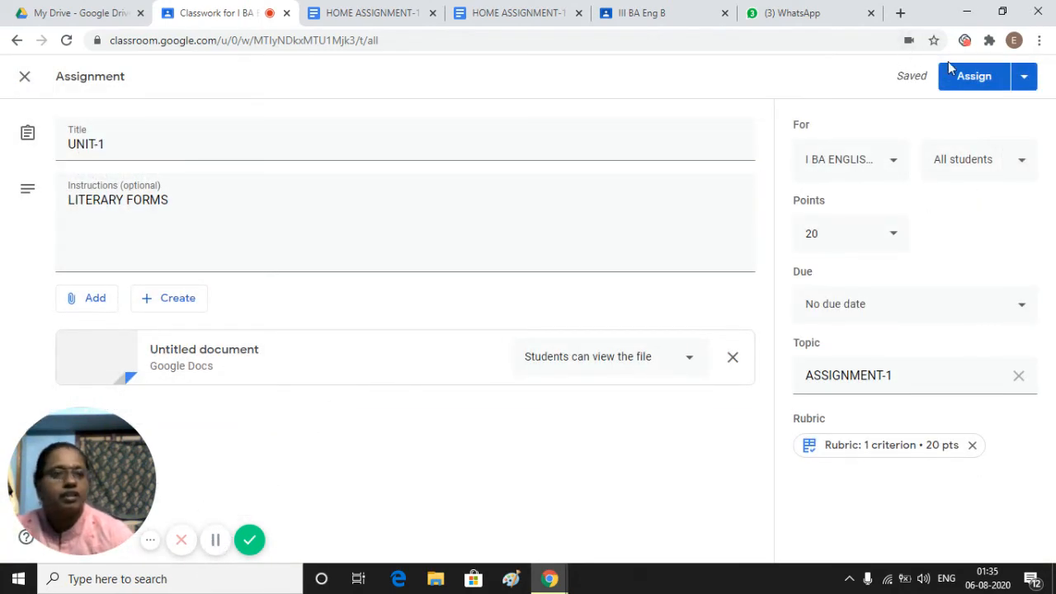
left_click(949, 74)
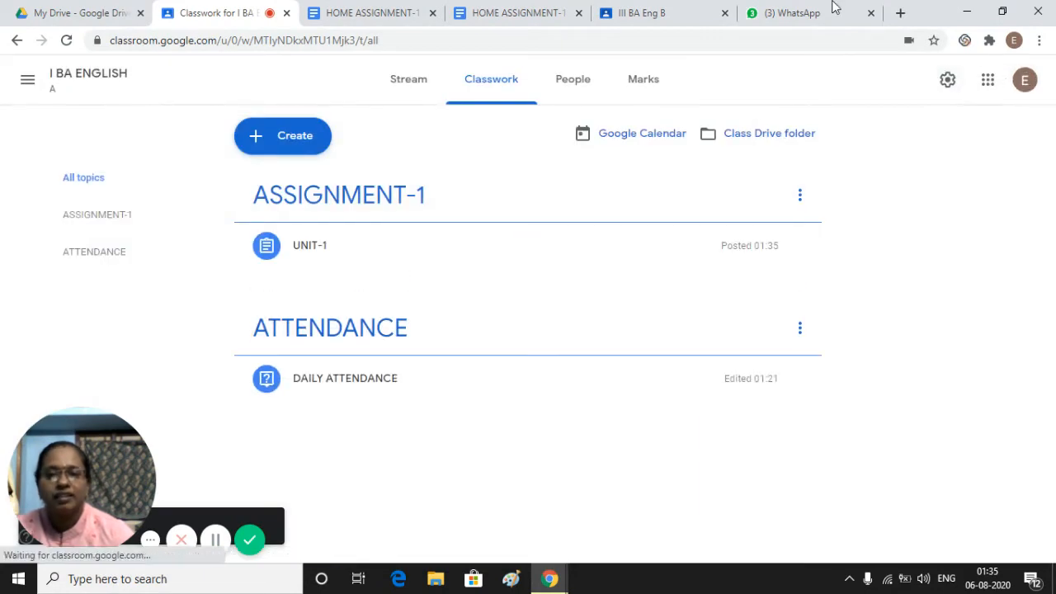
Step: Create a new classwork material titled LITERARY FORMS with the description UNIT-1
left_click(489, 86)
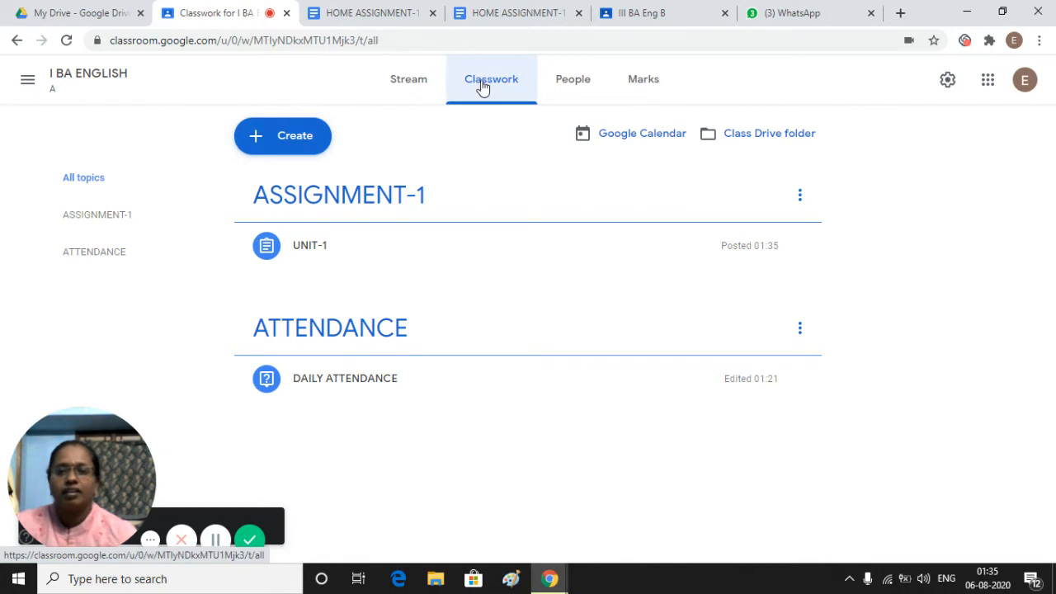
left_click(306, 145)
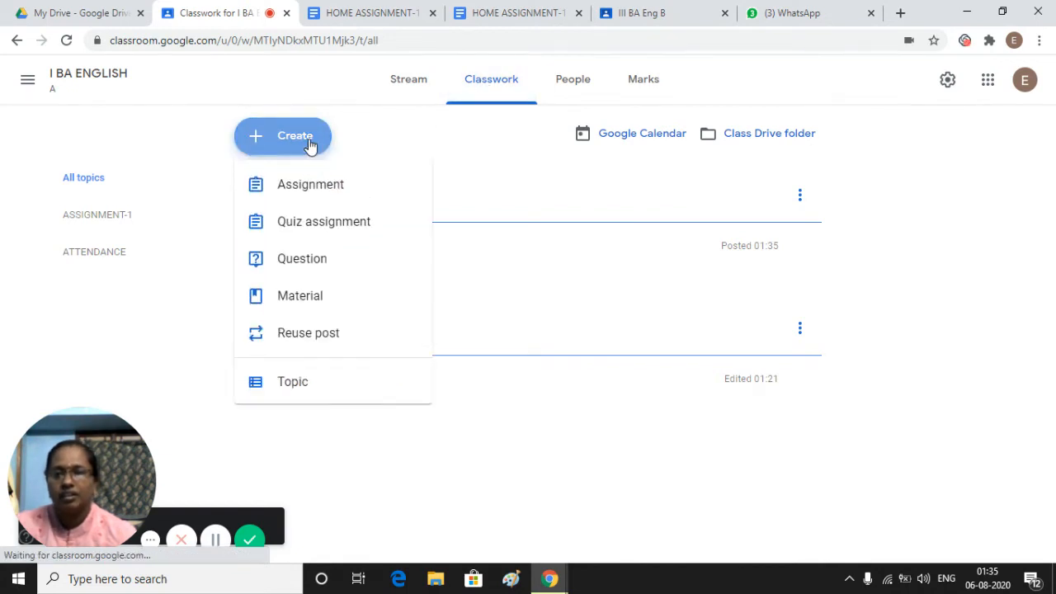
left_click(293, 303)
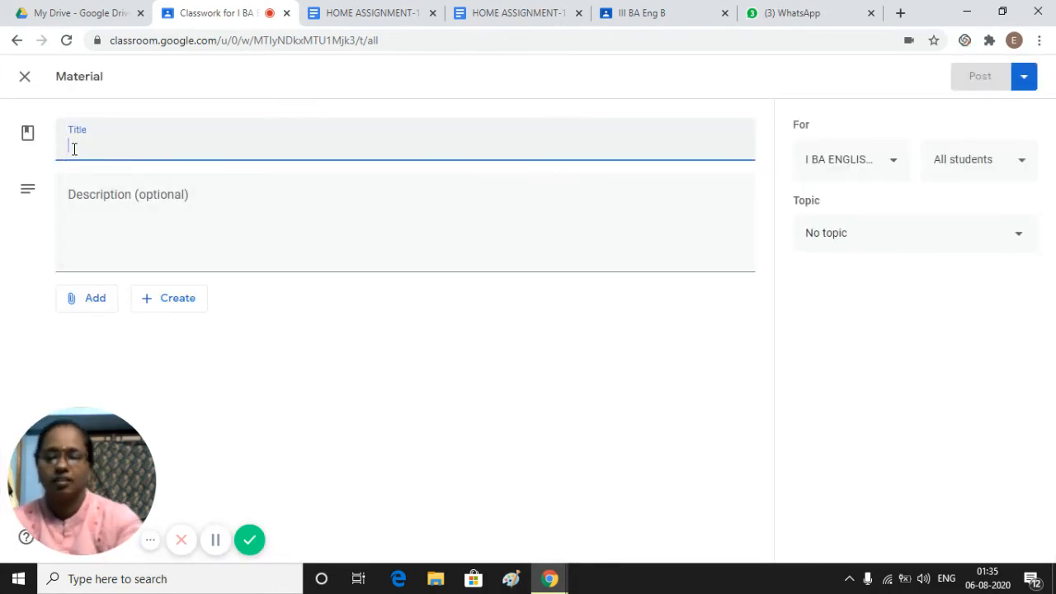
type("LITERARY FO")
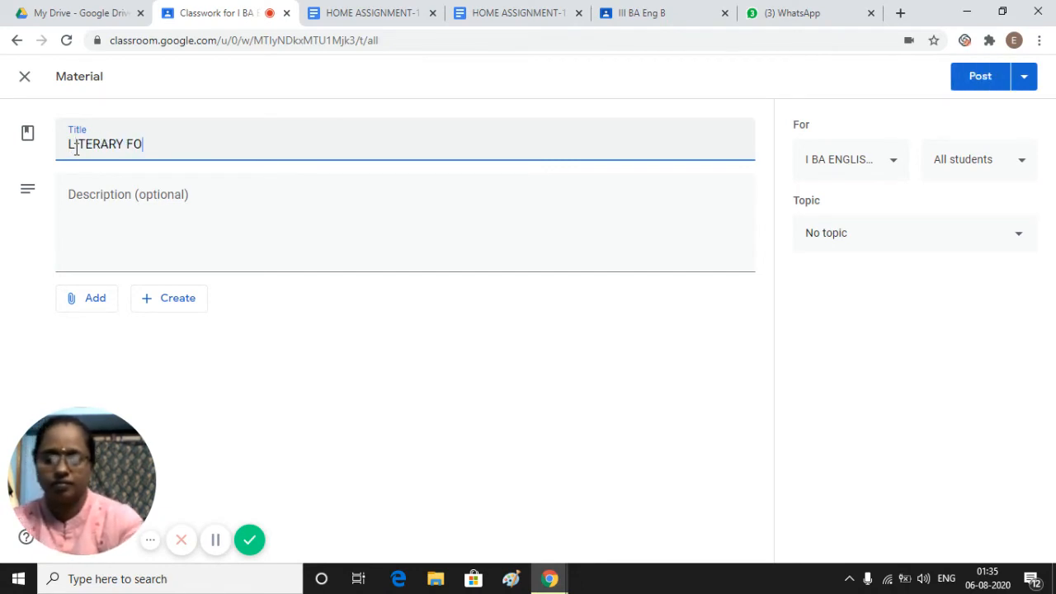
type("RMS")
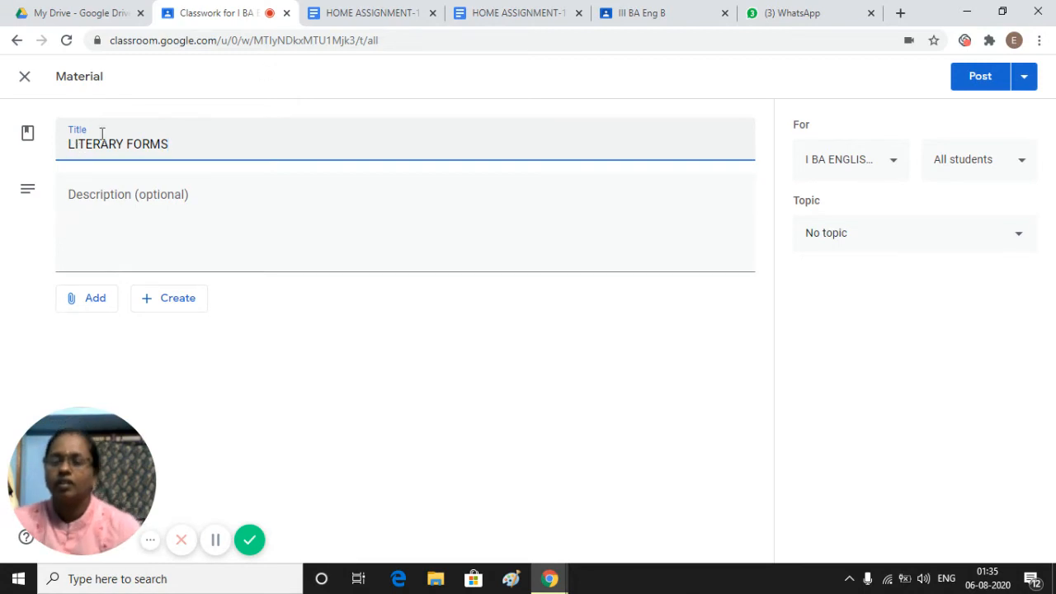
left_click(74, 224)
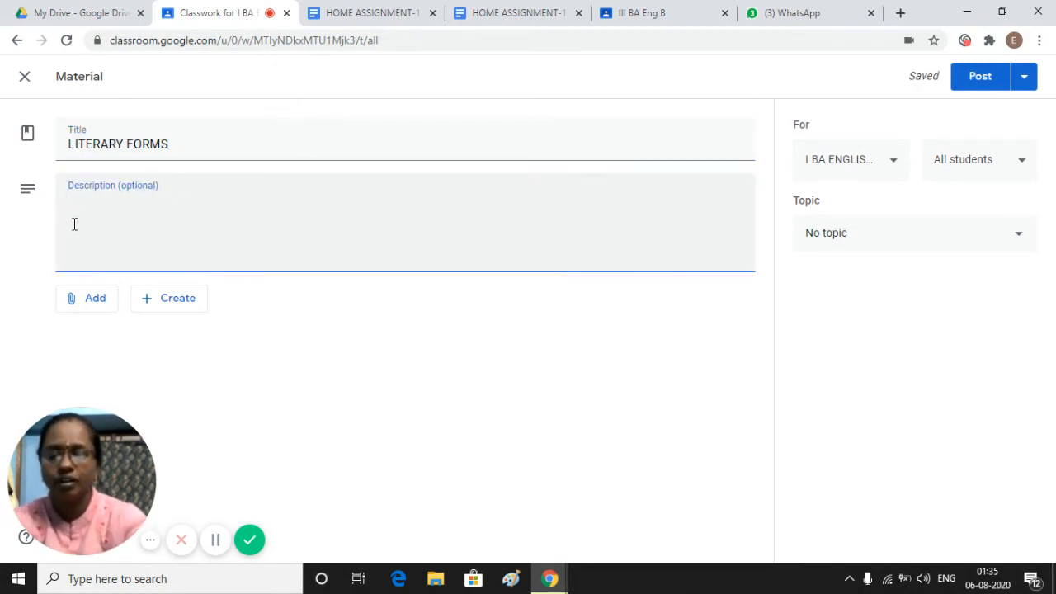
type("UNIT-1")
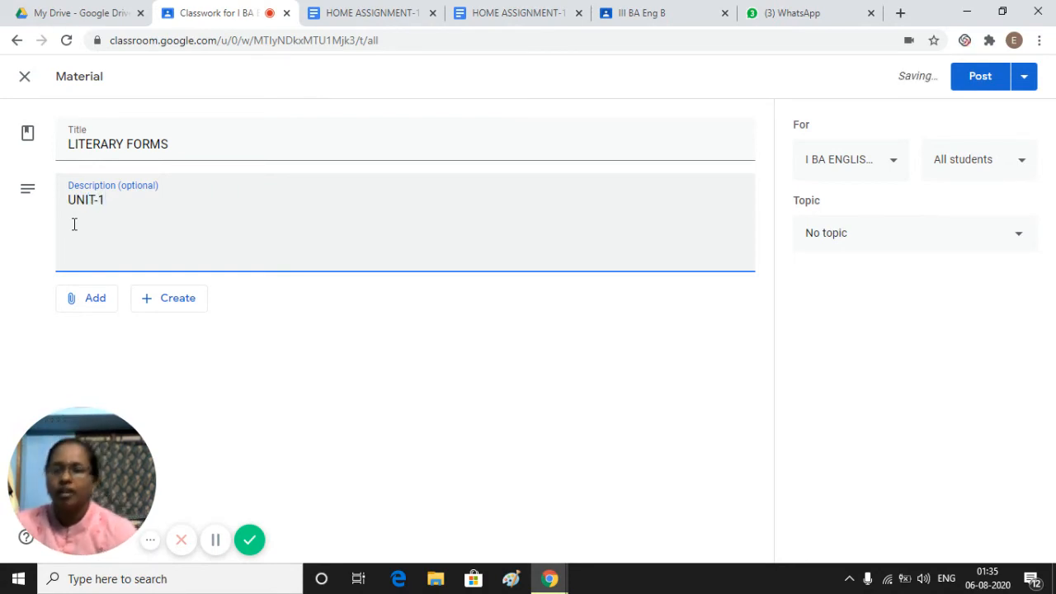
left_click(95, 300)
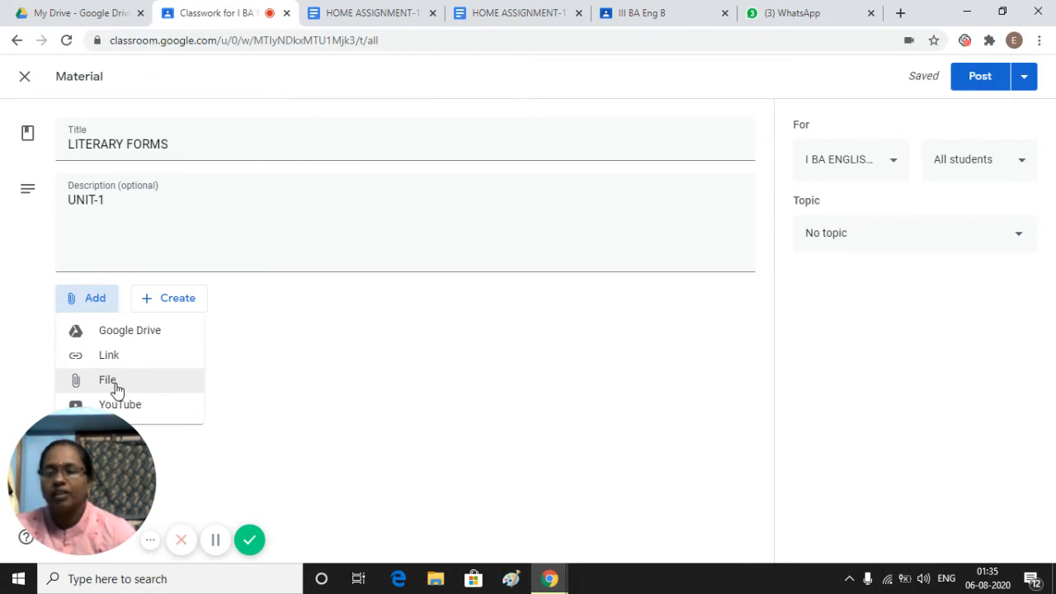
key("Escape")
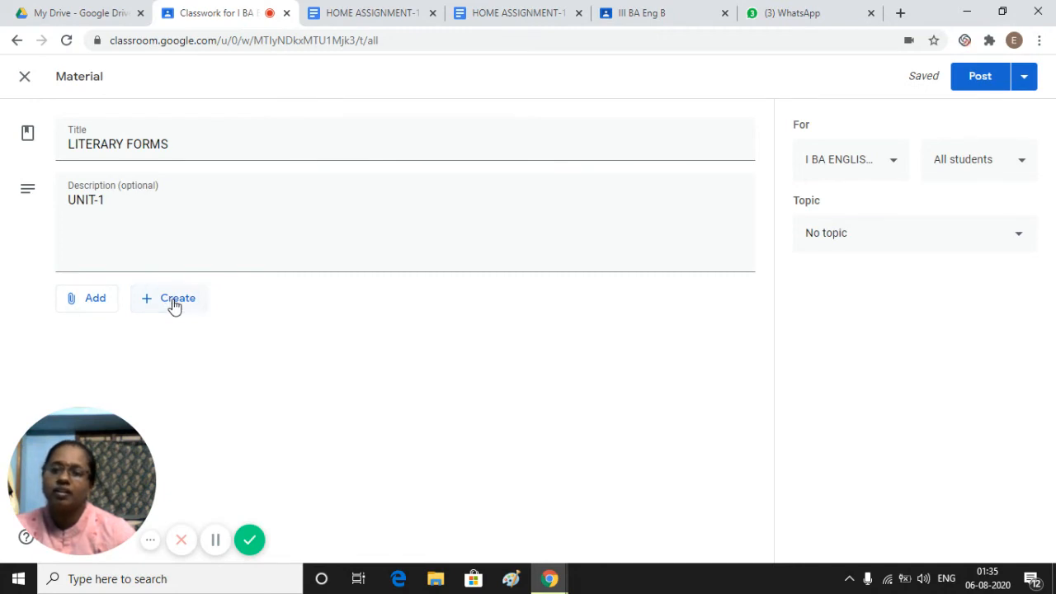
left_click(173, 306)
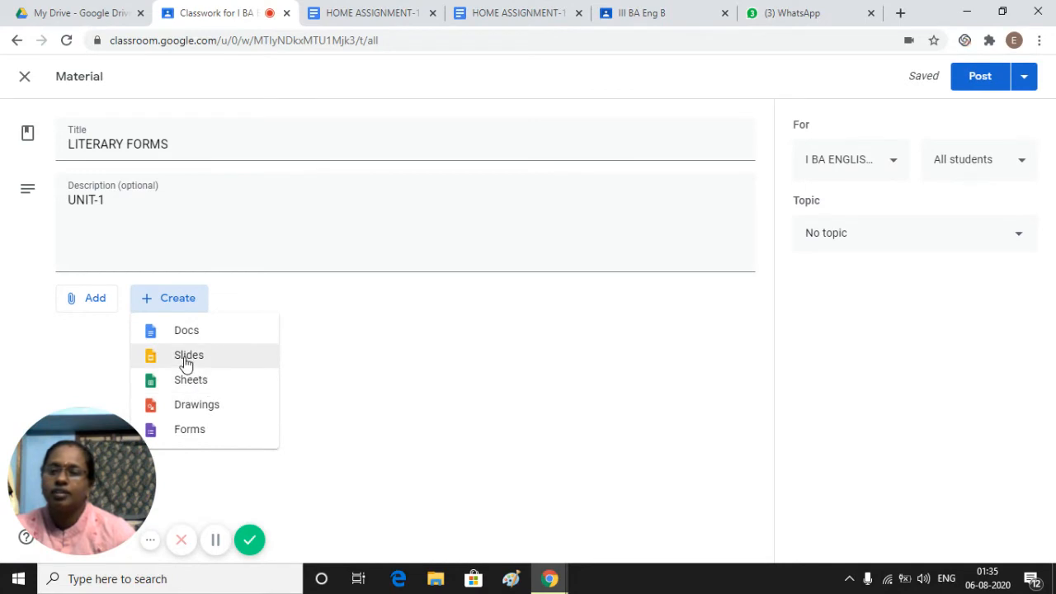
left_click(95, 303)
Step: Attach the Research Methedology PDF from the Downloads folder to the LITERARY FORMS material and post it to the class
left_click(96, 302)
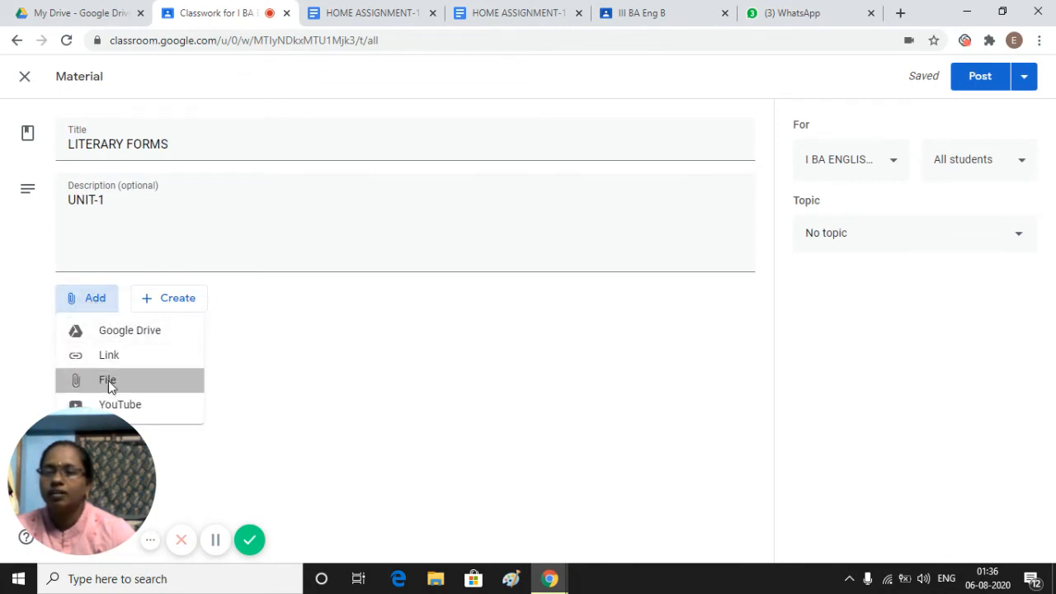
left_click(108, 382)
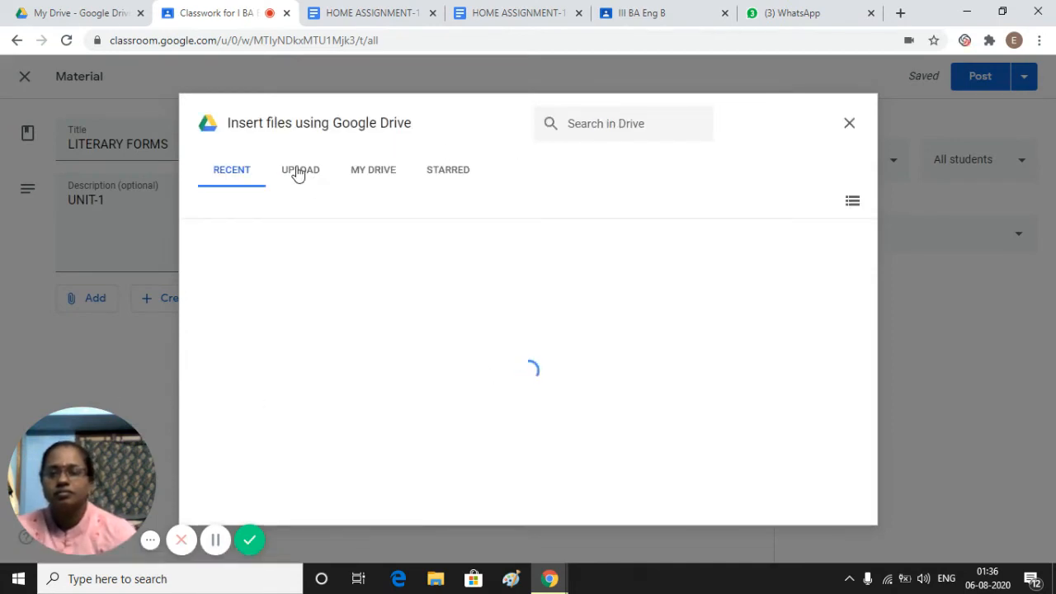
left_click(299, 172)
left_click(536, 410)
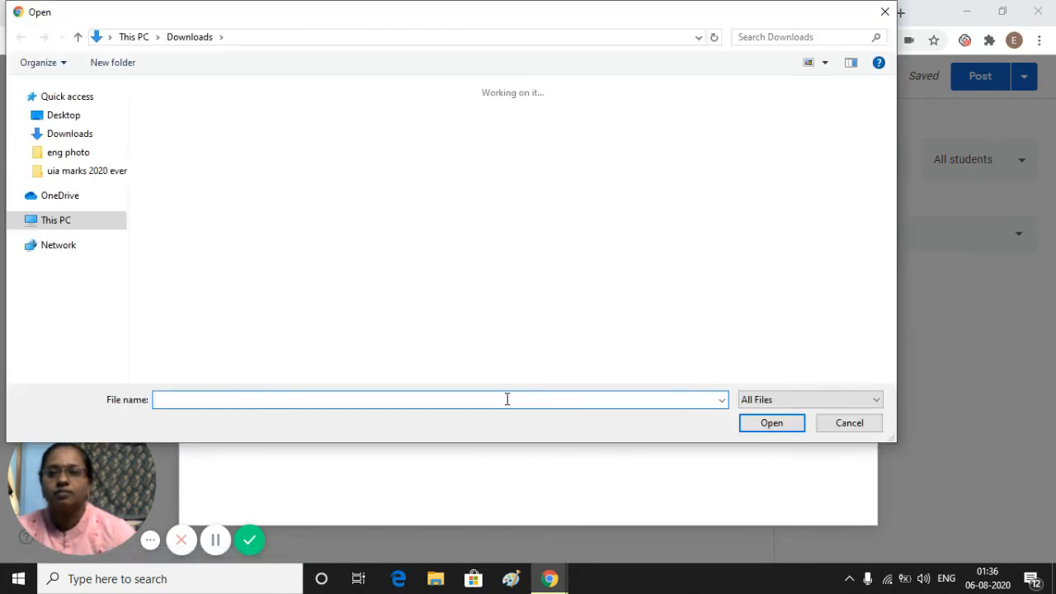
left_click(73, 134)
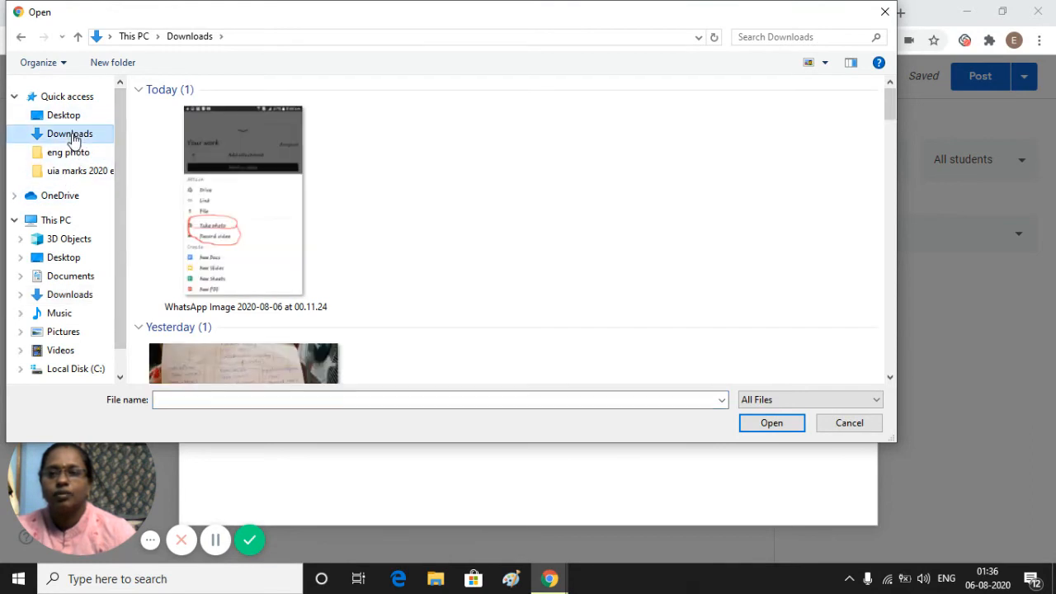
scroll(404, 248, "down", 5)
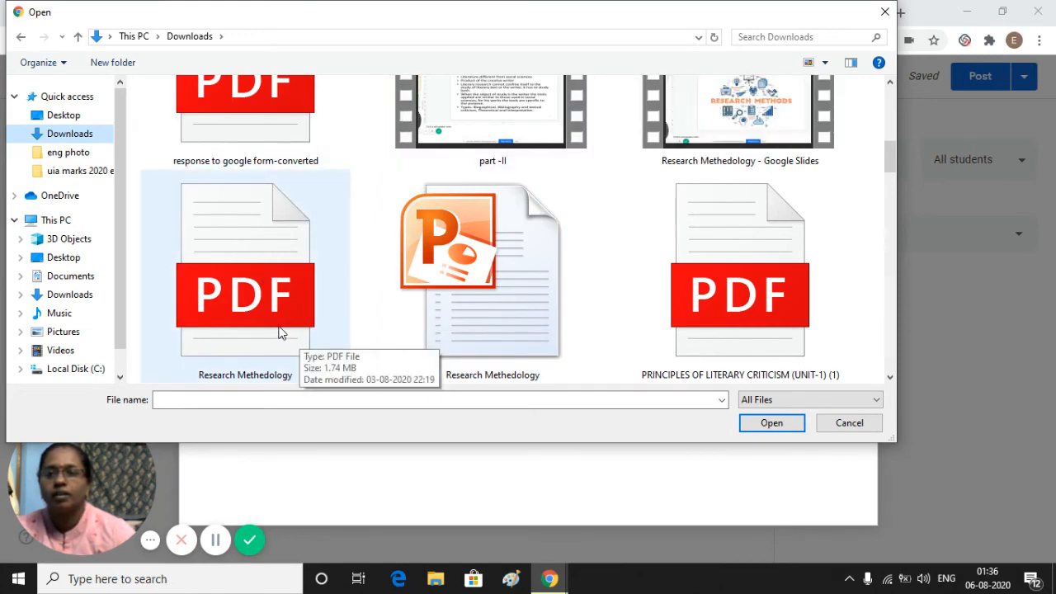
scroll(366, 289, "up", 3)
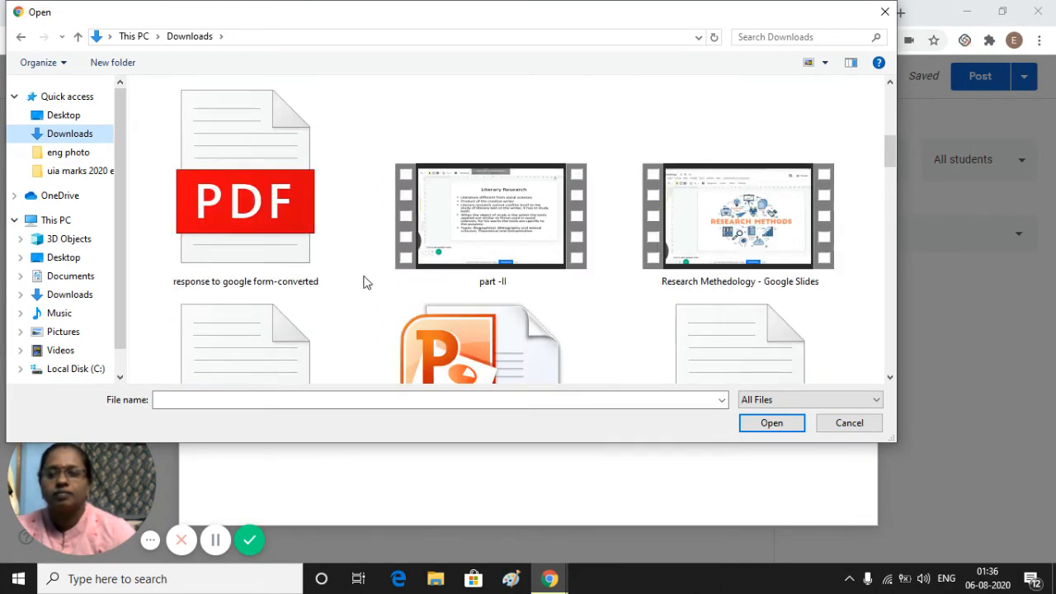
scroll(272, 240, "down", 3)
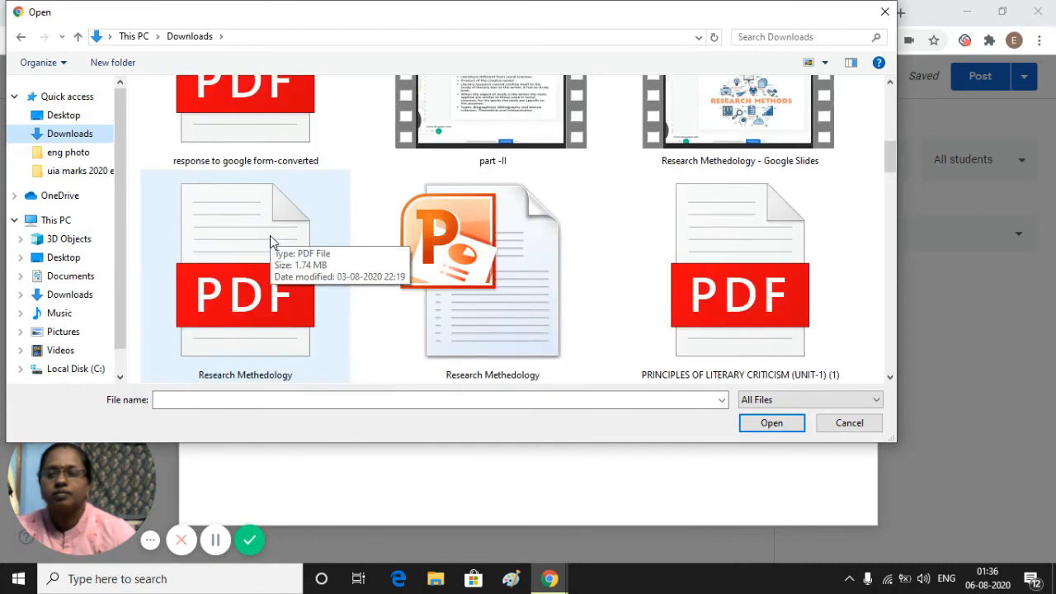
left_click(234, 294)
left_click(776, 424)
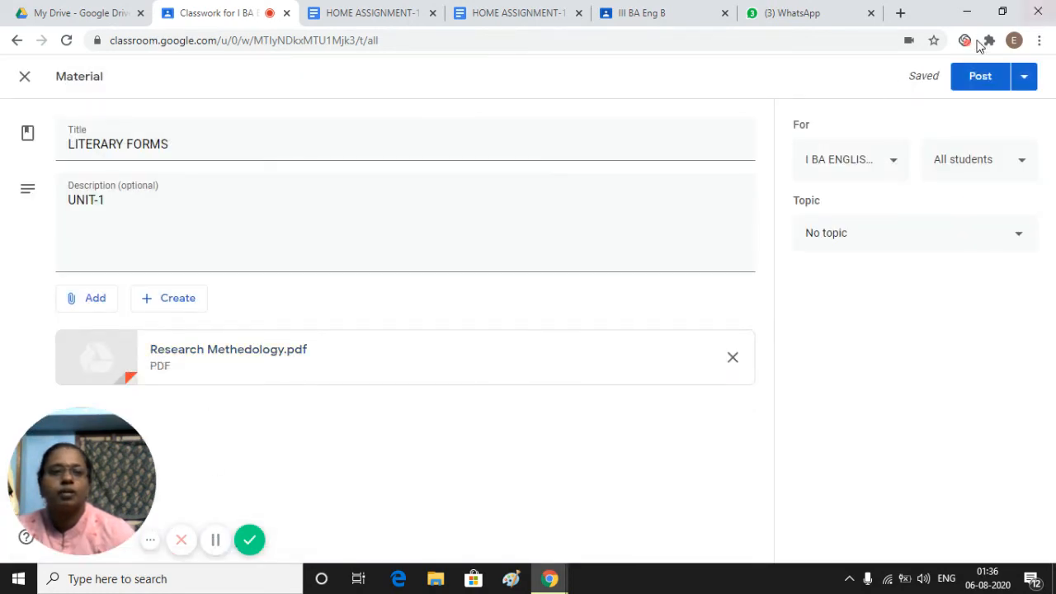
left_click(976, 77)
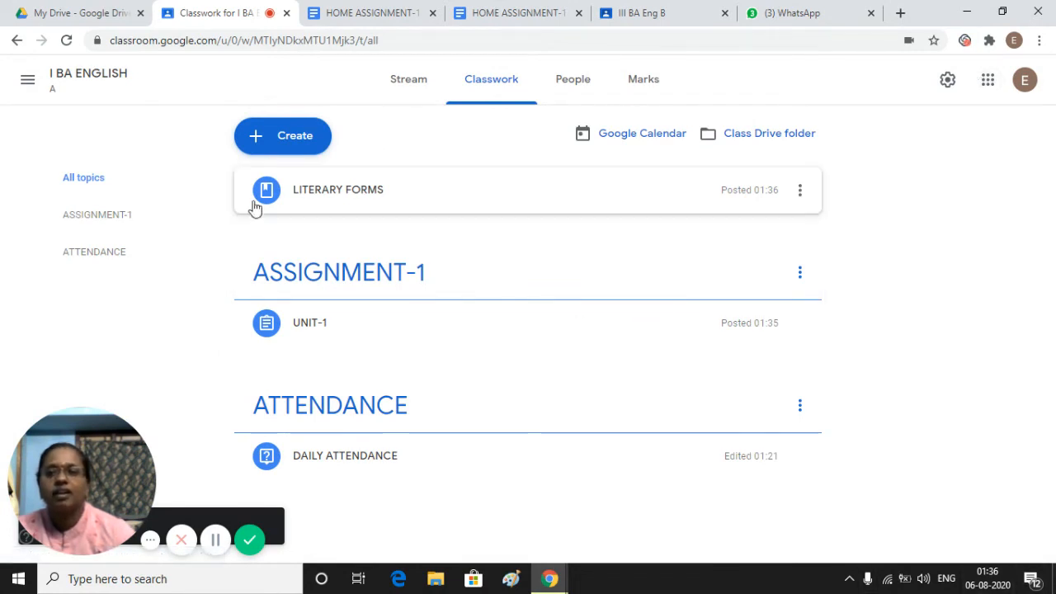
left_click(288, 144)
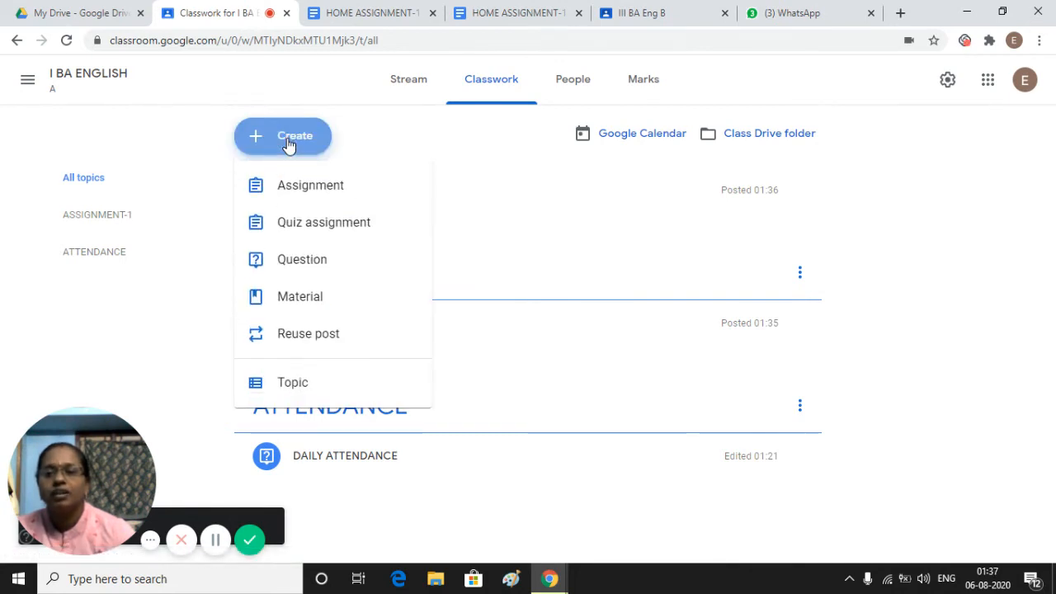
left_click(308, 295)
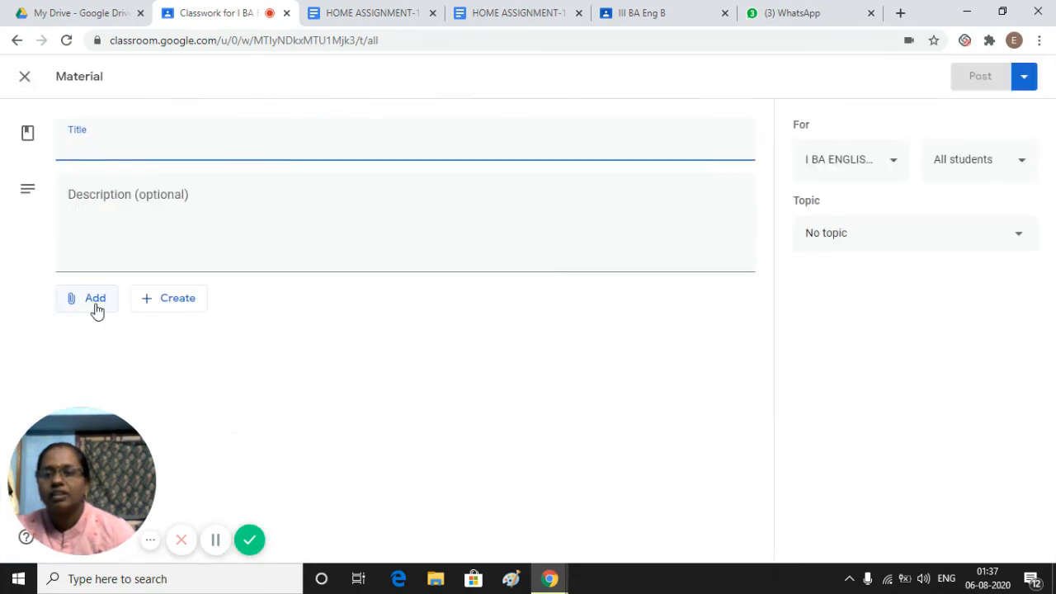
left_click(95, 303)
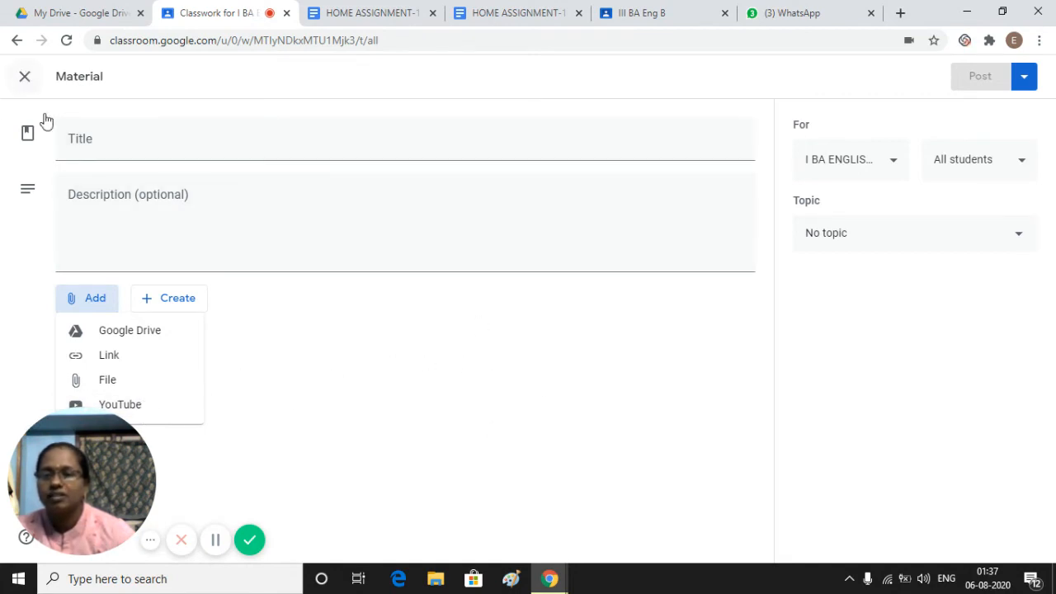
left_click(215, 539)
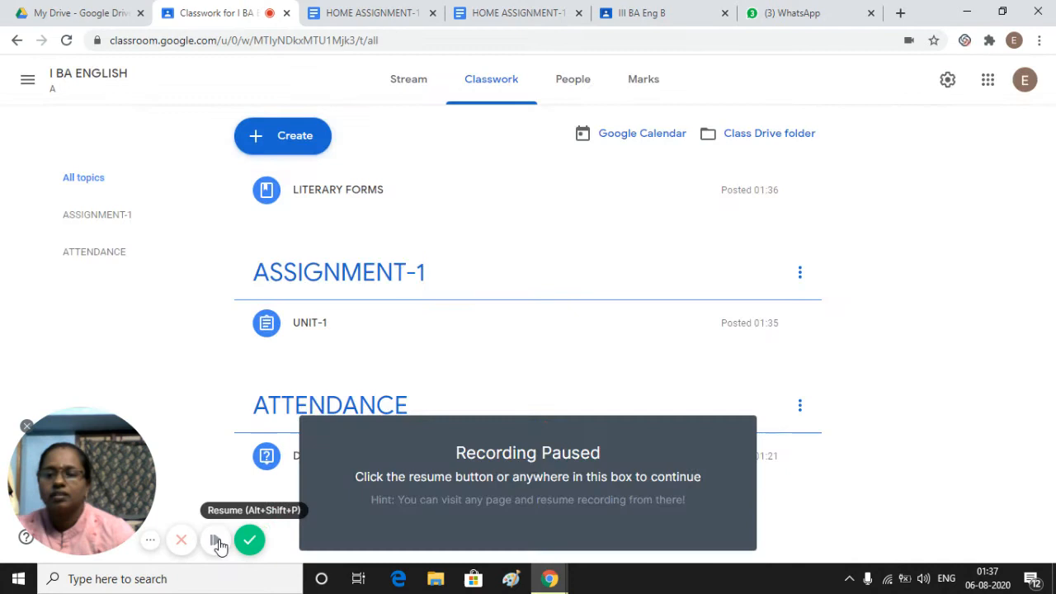
left_click(216, 539)
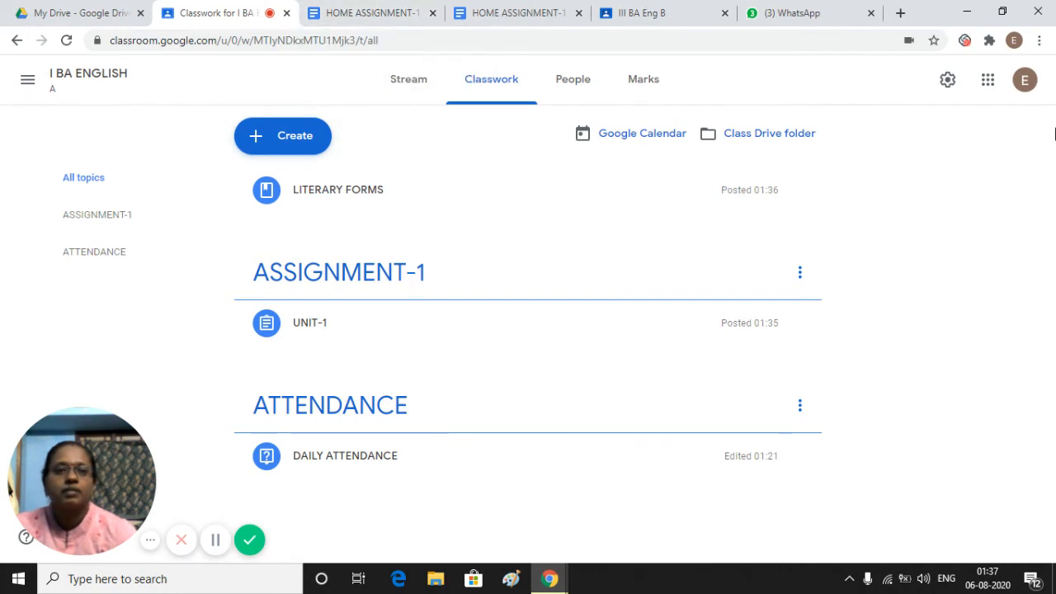
Step: Switch to the student's Google account and open the I BA ENGLISH class
left_click(1023, 83)
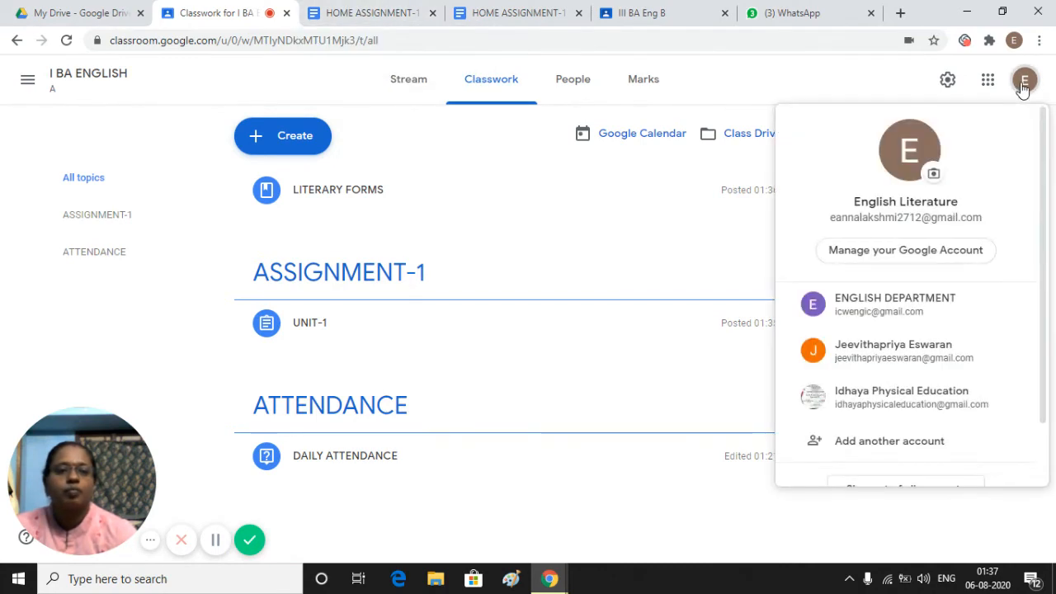
left_click(866, 356)
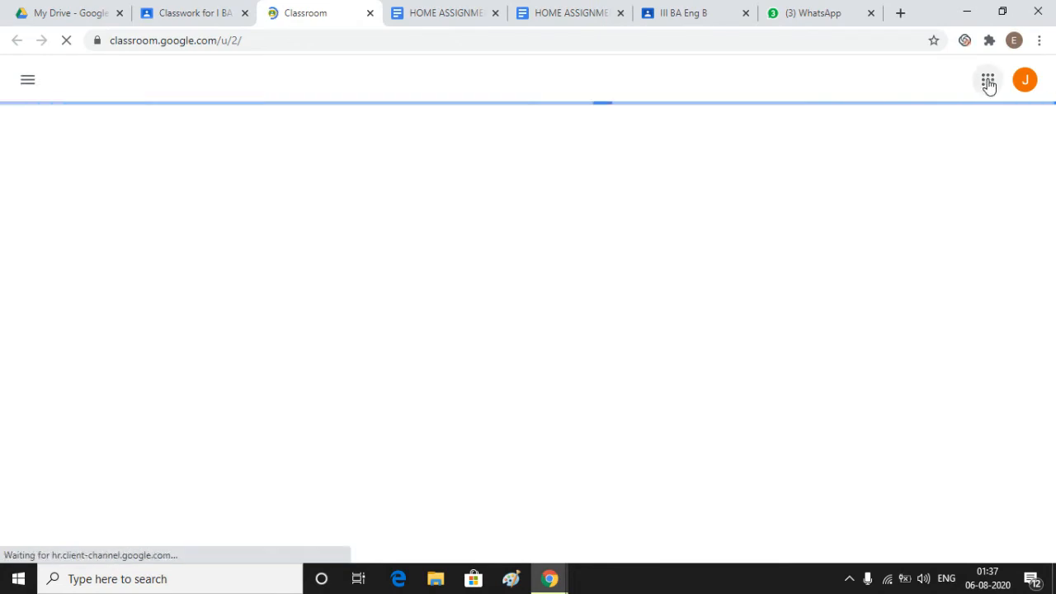
left_click(988, 85)
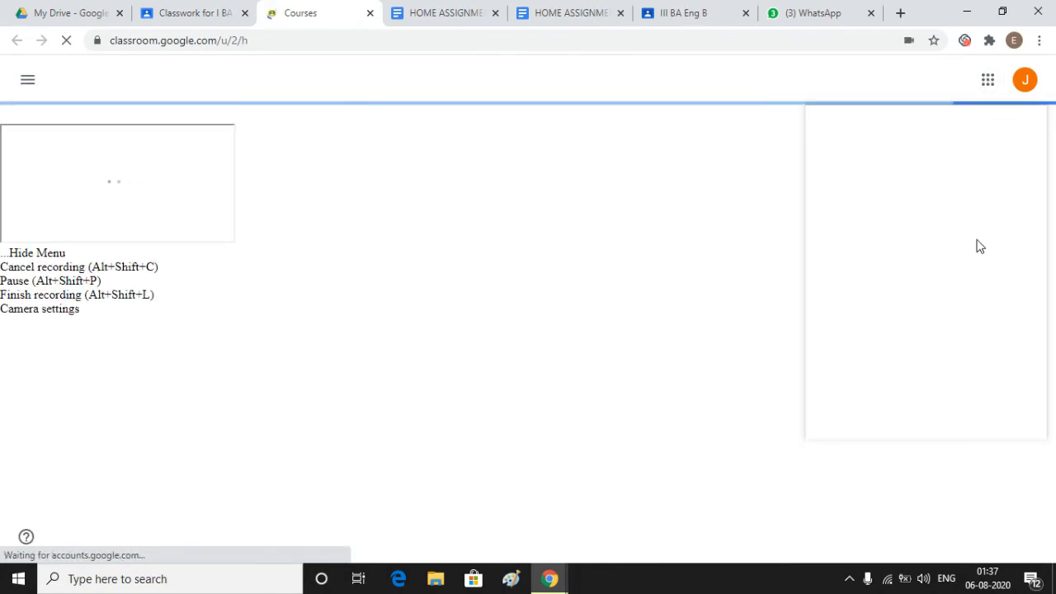
scroll(988, 312, "down", 3)
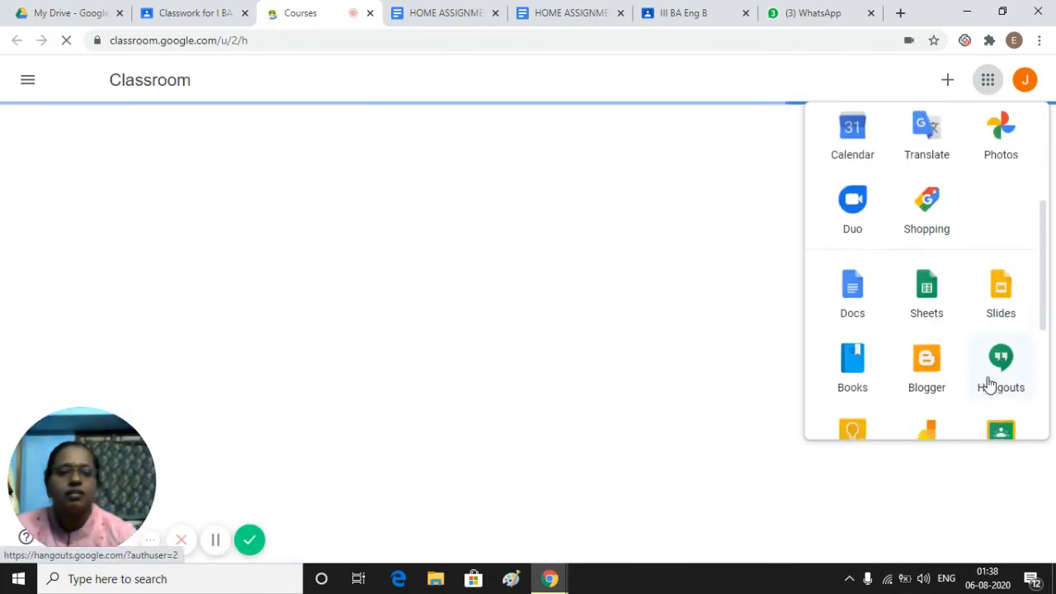
scroll(988, 384, "up", 3)
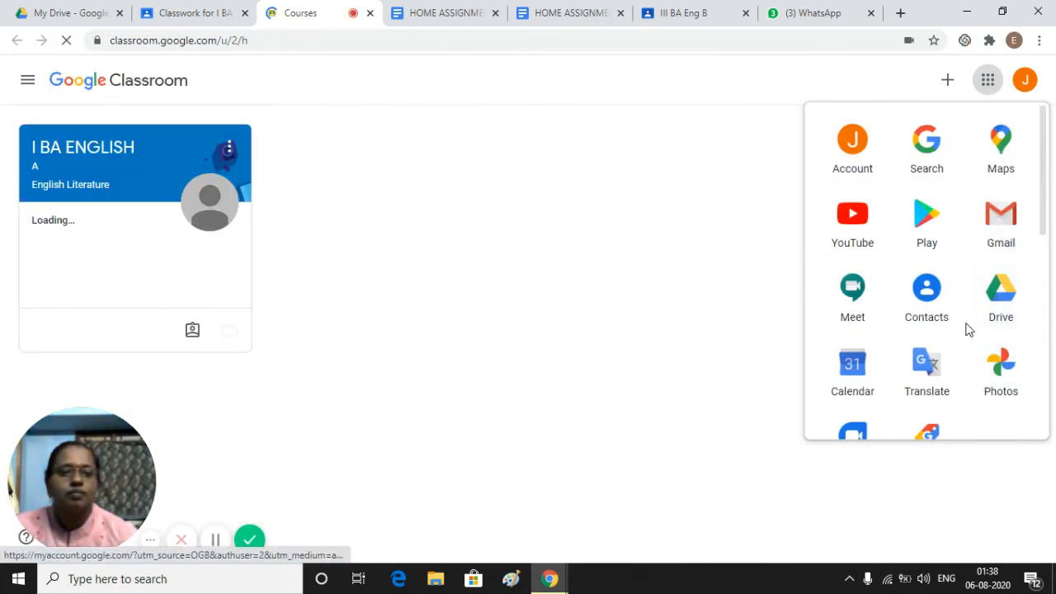
double_click(147, 167)
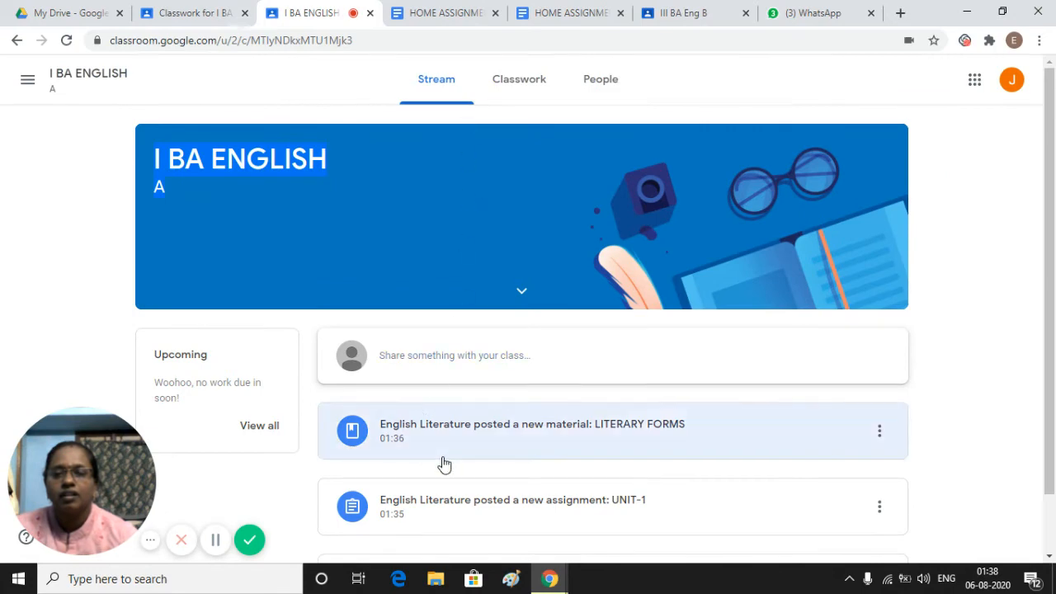
Step: Review the teacher's posts in the class stream and the classwork list as a student
scroll(447, 466, "down", 1)
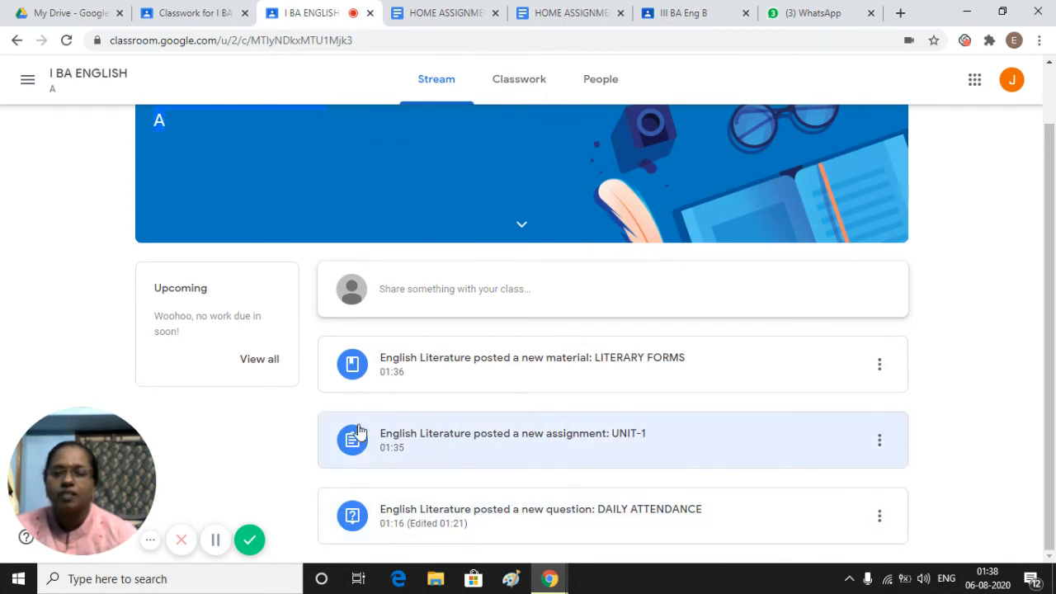
left_click(515, 79)
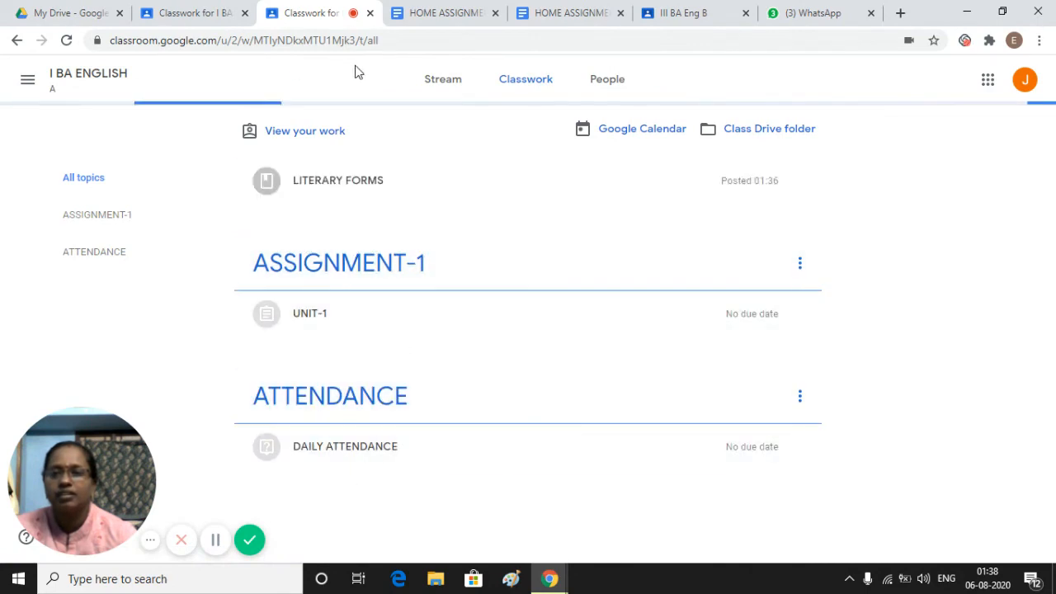
left_click(443, 87)
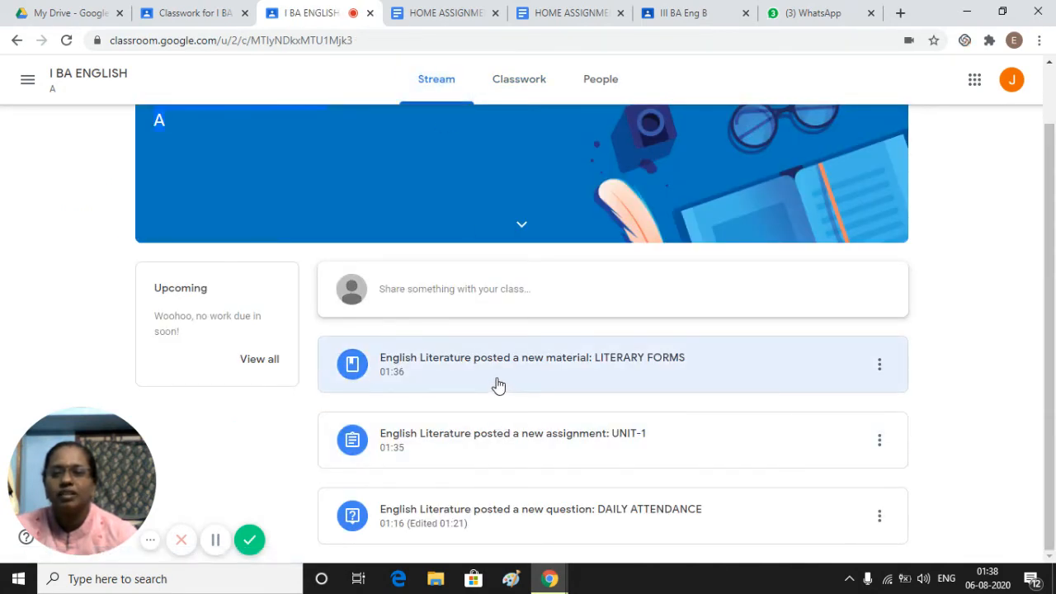
Step: Open the LITERARY FORMS material from the stream and look through its attached Research Methedology PDF
left_click(502, 376)
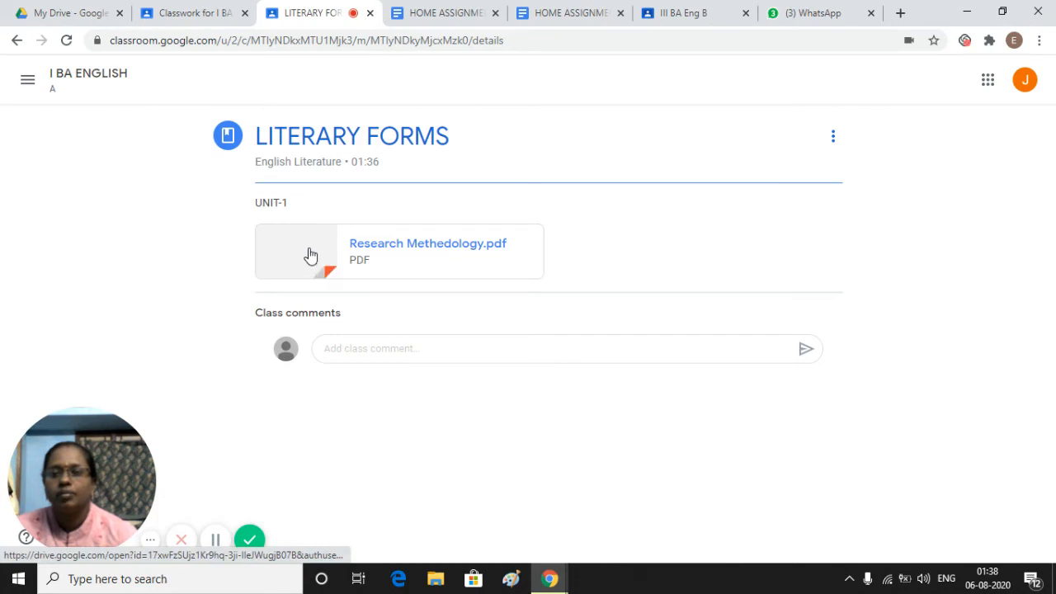
left_click(311, 253)
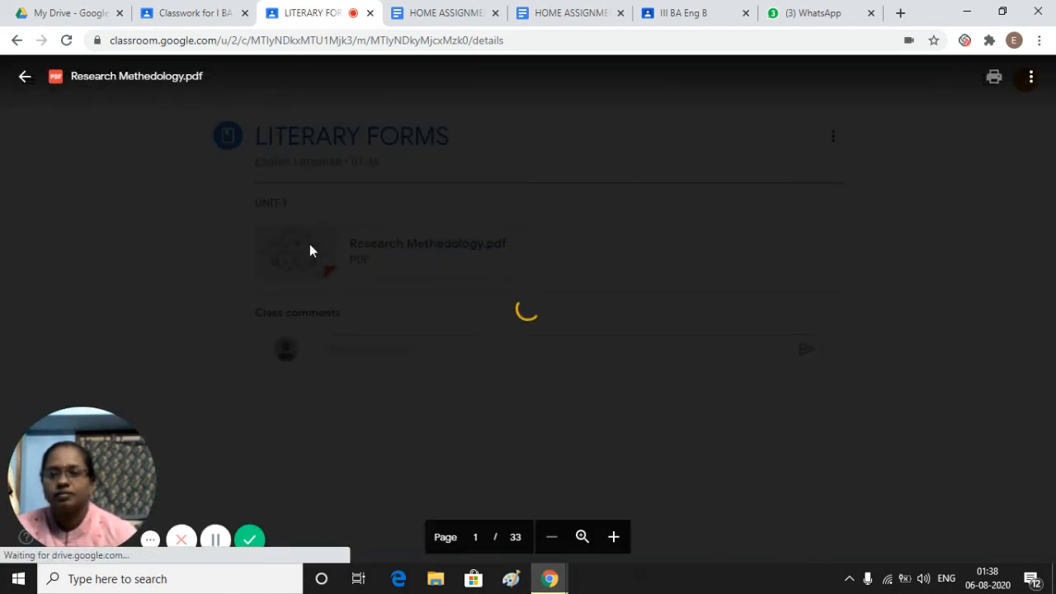
scroll(527, 430, "down", 10)
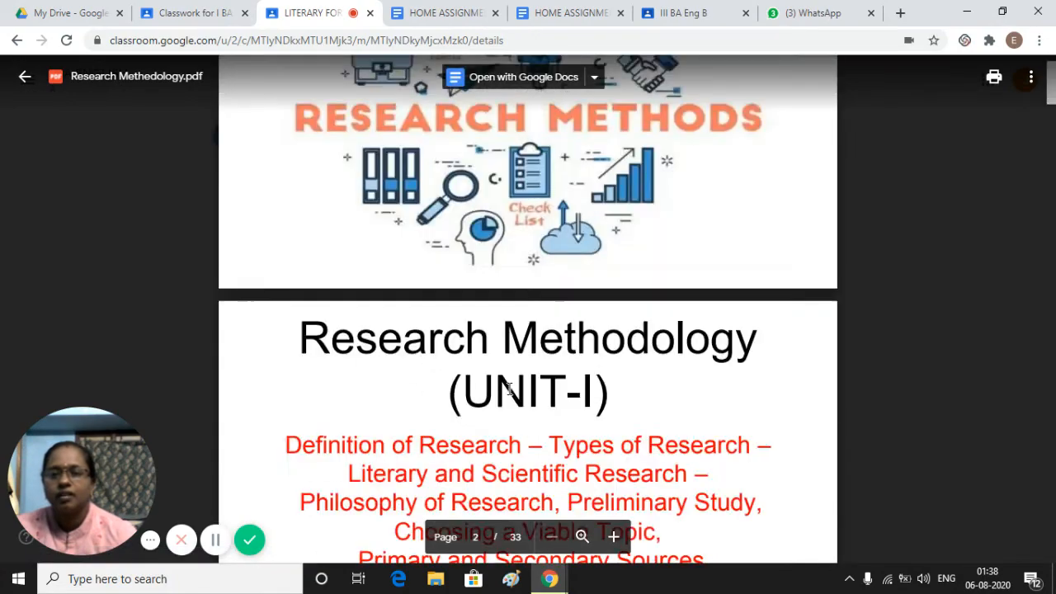
scroll(527, 431, "down", 12)
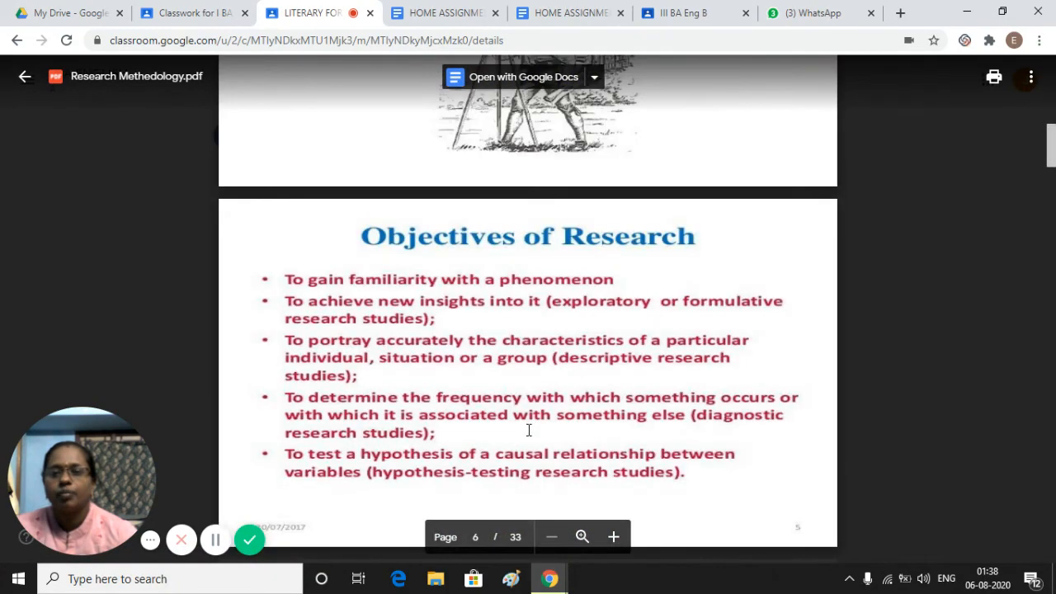
scroll(528, 430, "down", 10)
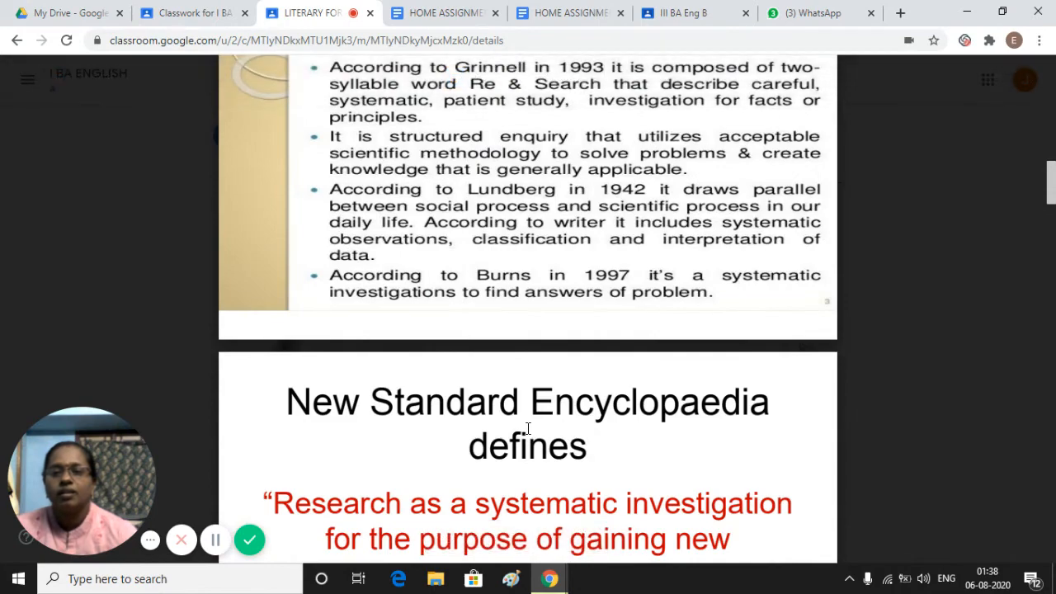
scroll(527, 430, "down", 4)
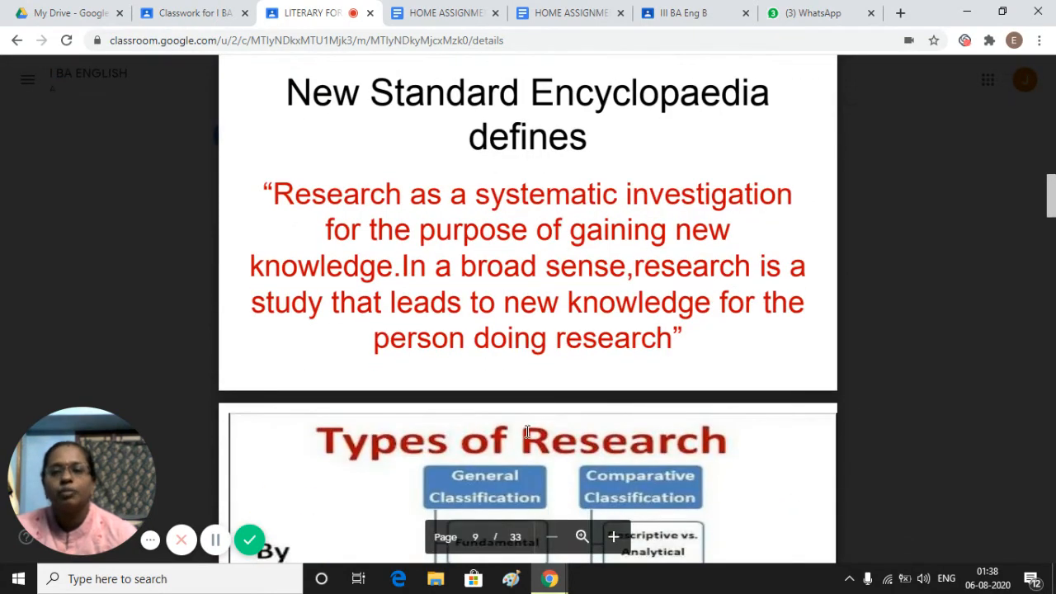
scroll(527, 430, "down", 6)
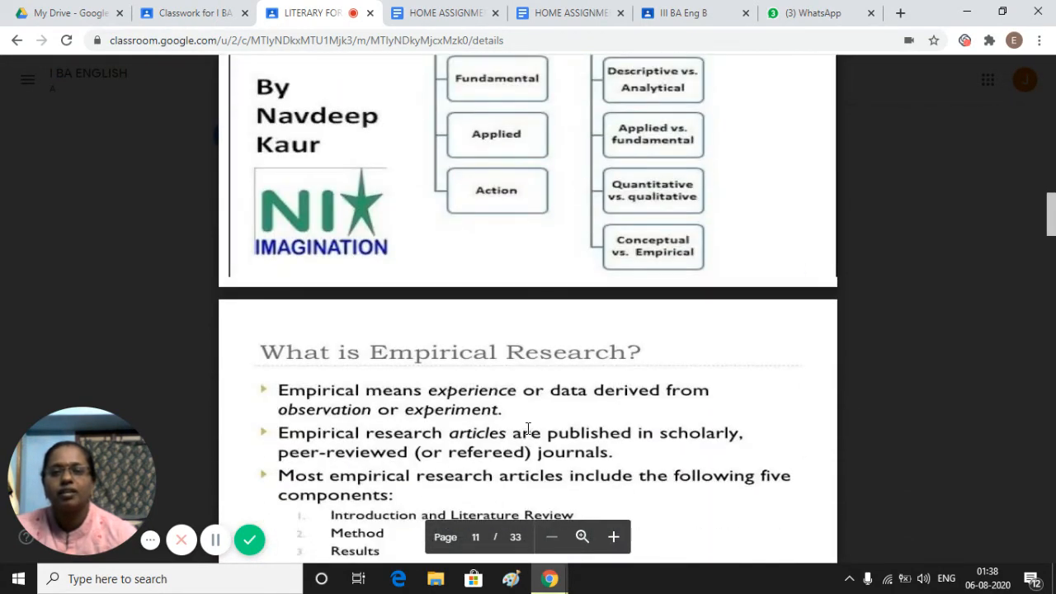
scroll(527, 428, "up", 3)
scroll(528, 428, "up", 20)
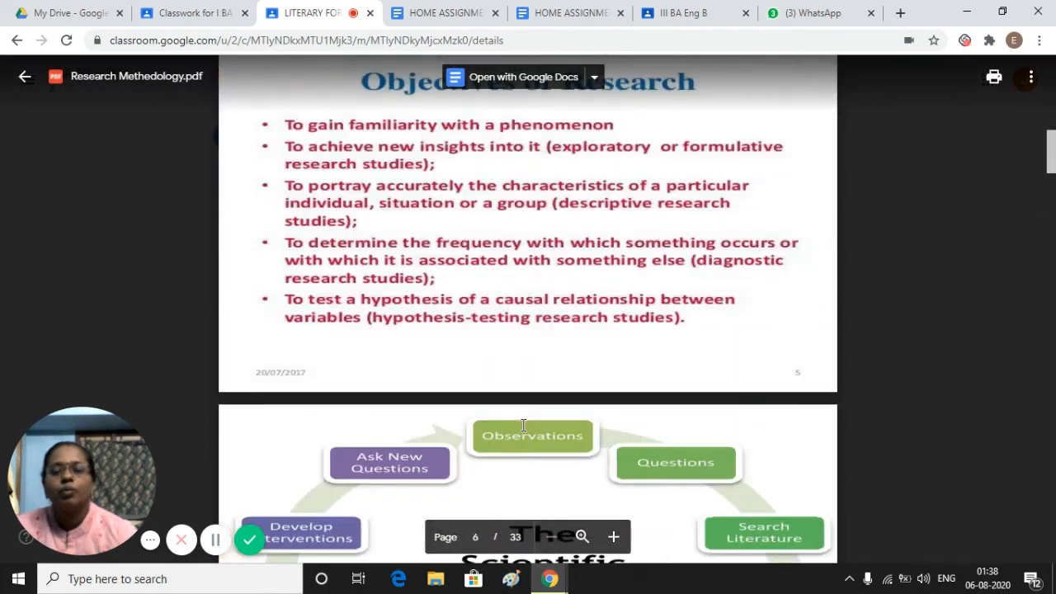
scroll(521, 425, "up", 10)
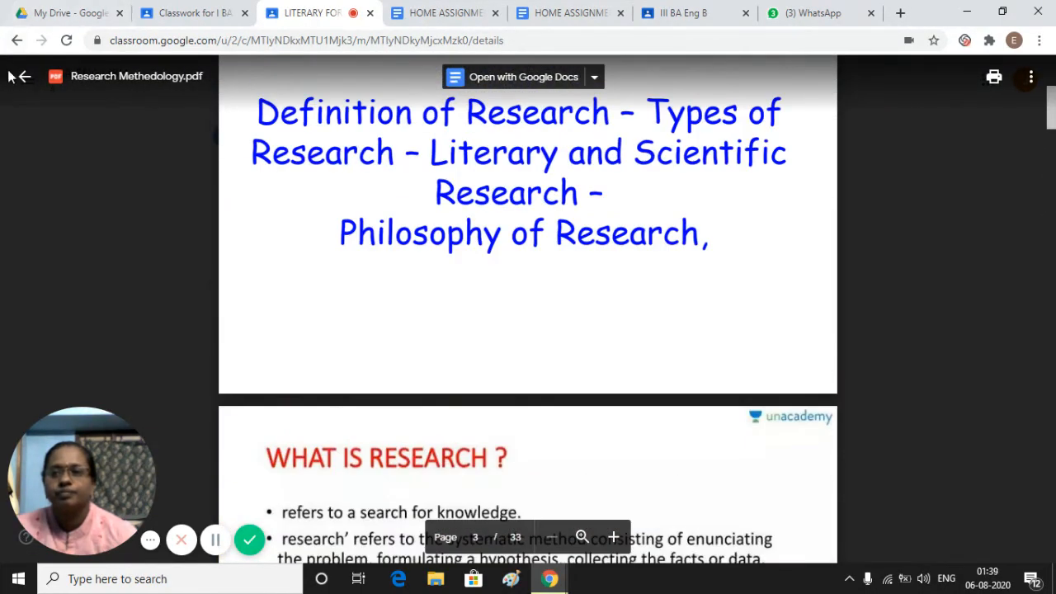
left_click(25, 79)
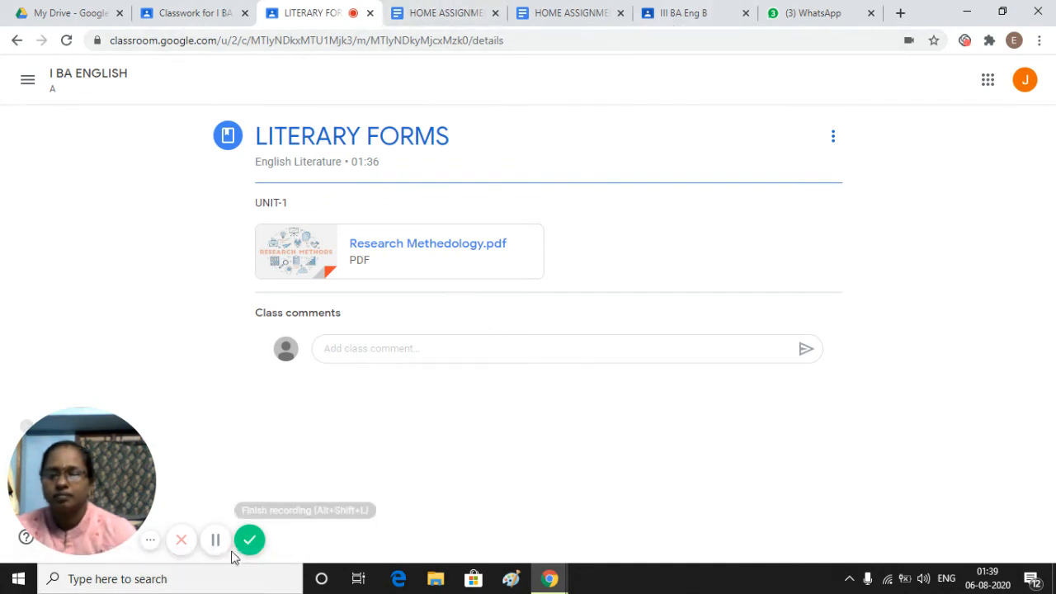
Step: Open the UNIT-1 assignment under the ASSIGNMENT-1 topic in the classwork list and read its attached HOME ASSIGNMENT-1 document
key("alt+Left")
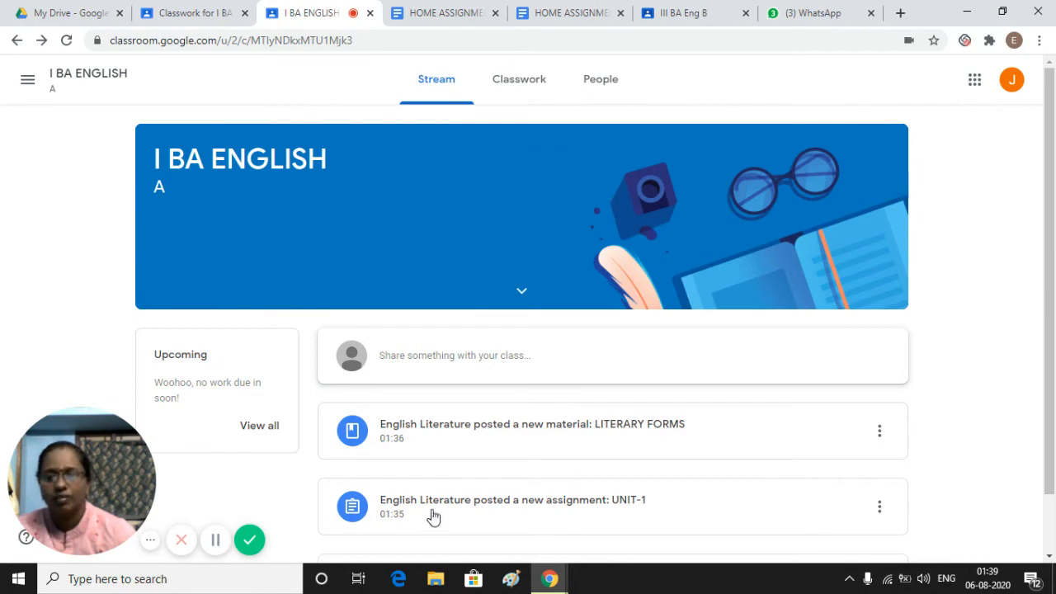
left_click(519, 97)
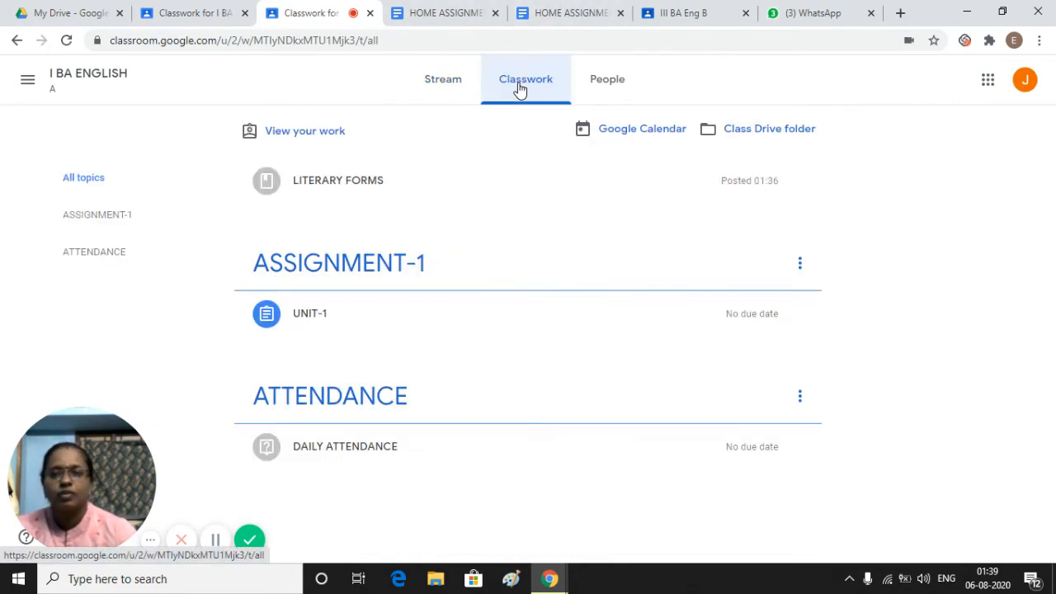
left_click(334, 274)
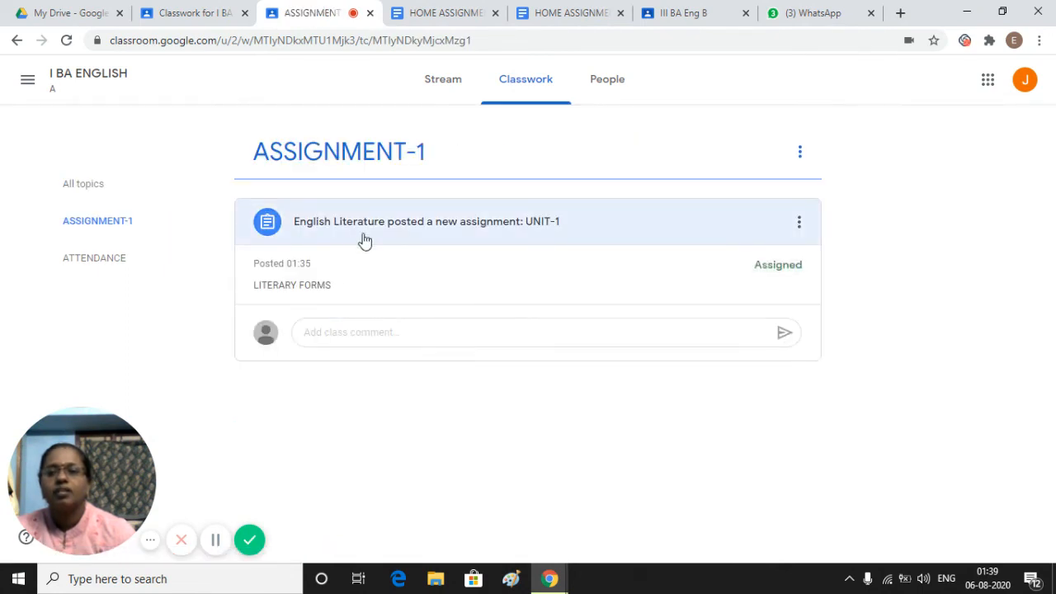
left_click(391, 232)
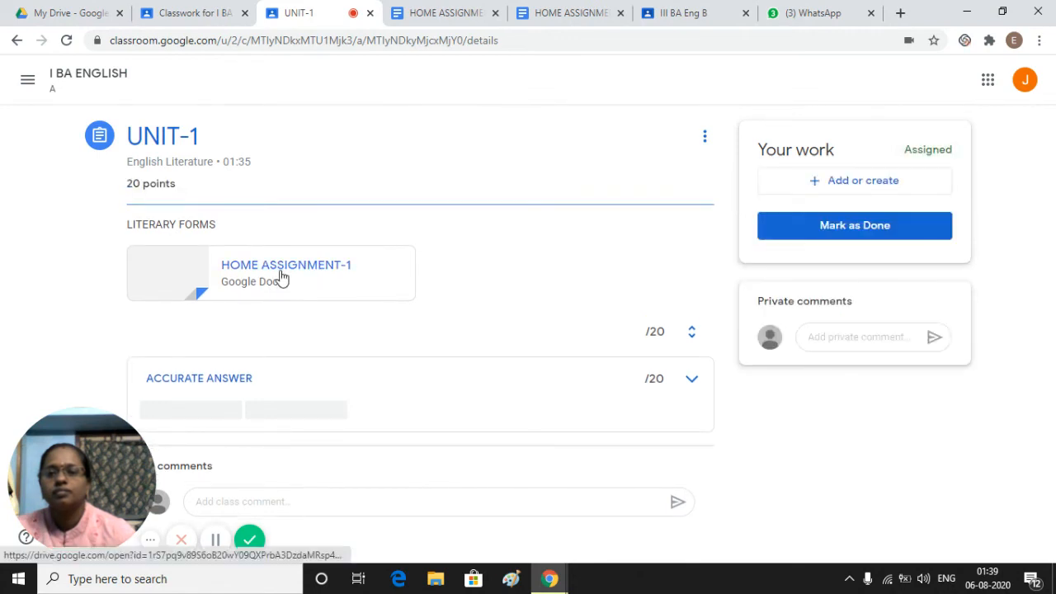
left_click(280, 274)
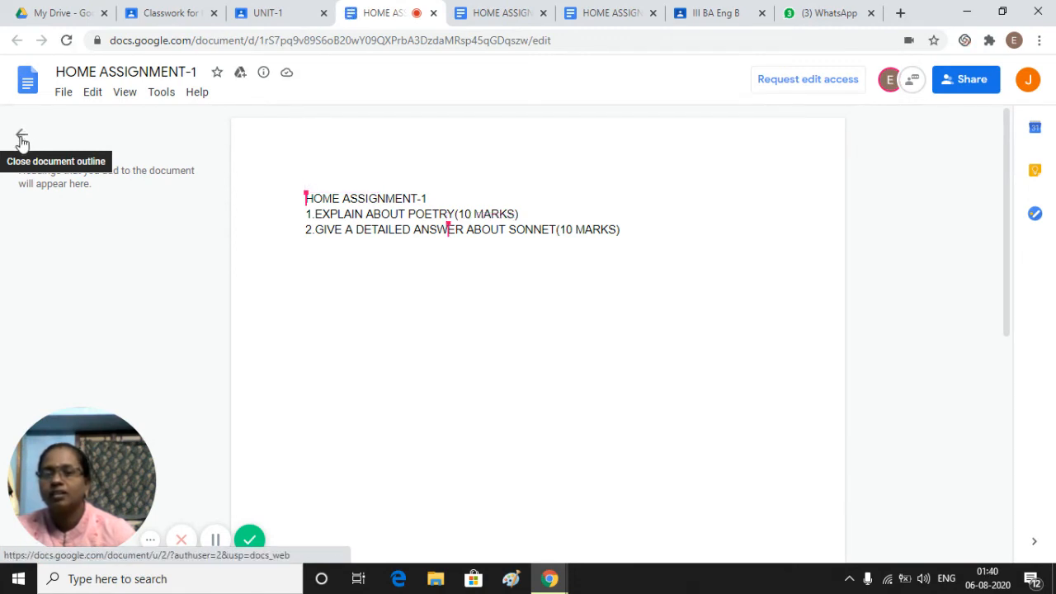
left_click(22, 138)
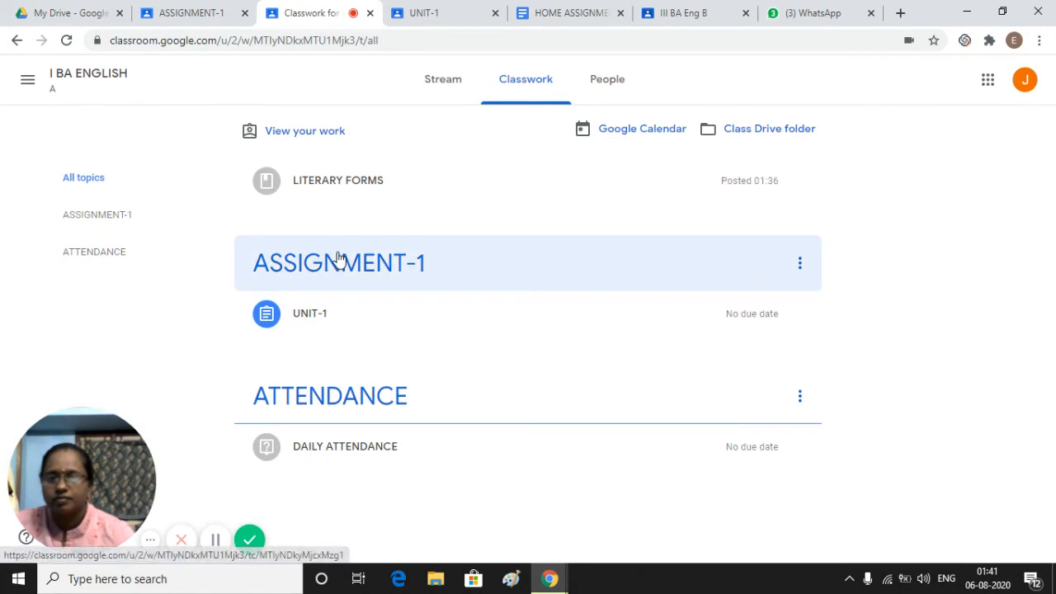
Step: Return to the UNIT-1 assignment's details and review the options for adding or creating student work
left_click(338, 258)
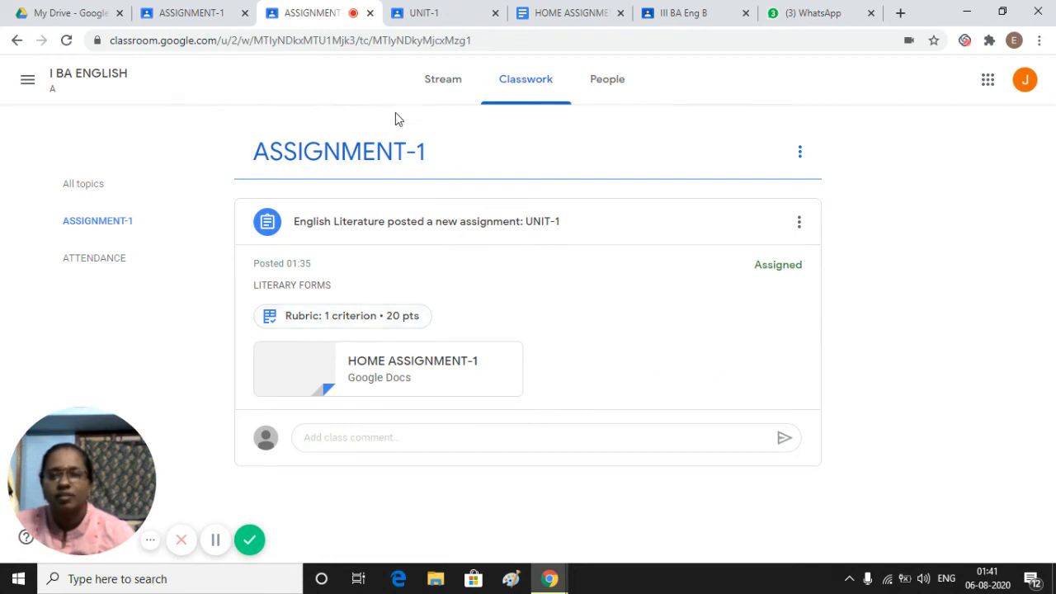
left_click(444, 85)
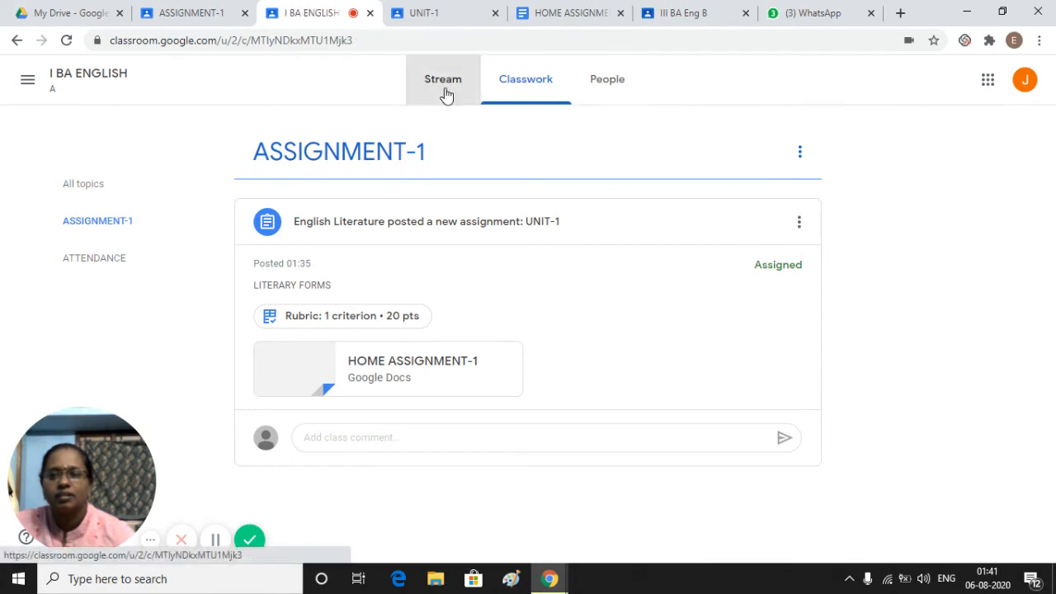
left_click(212, 540)
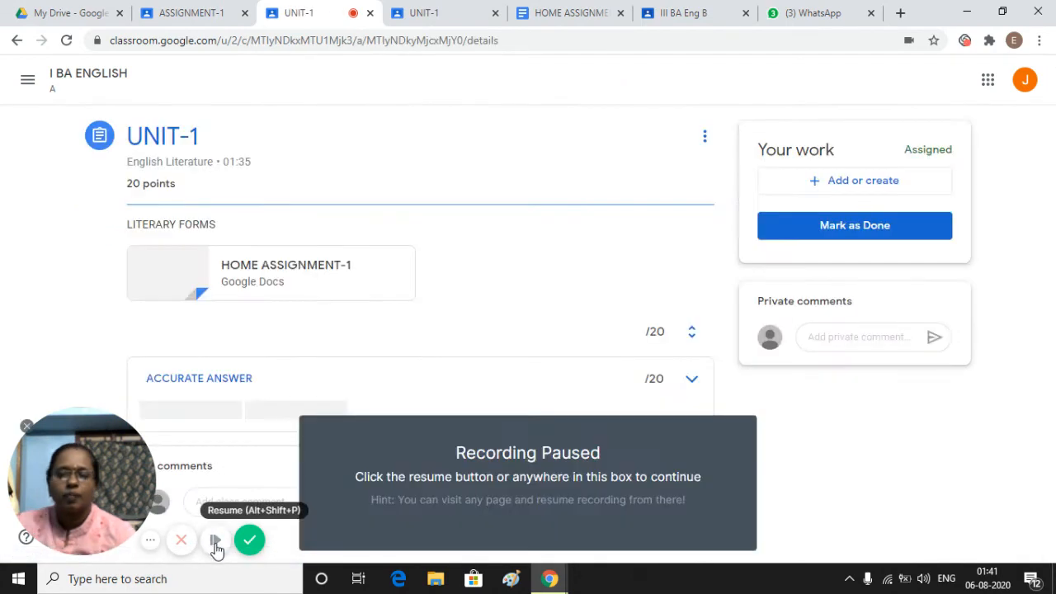
left_click(215, 540)
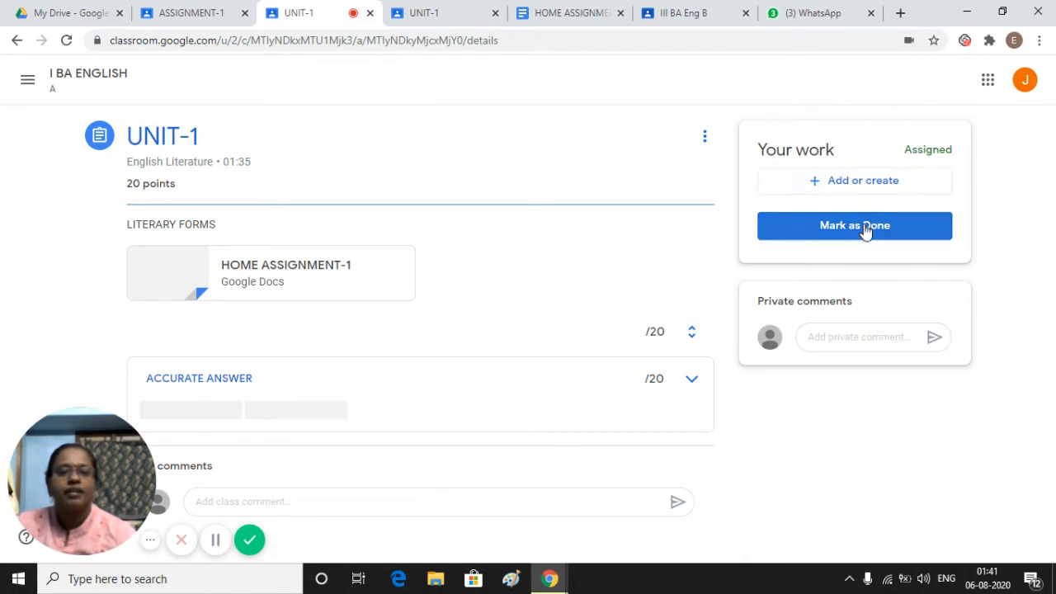
left_click(837, 186)
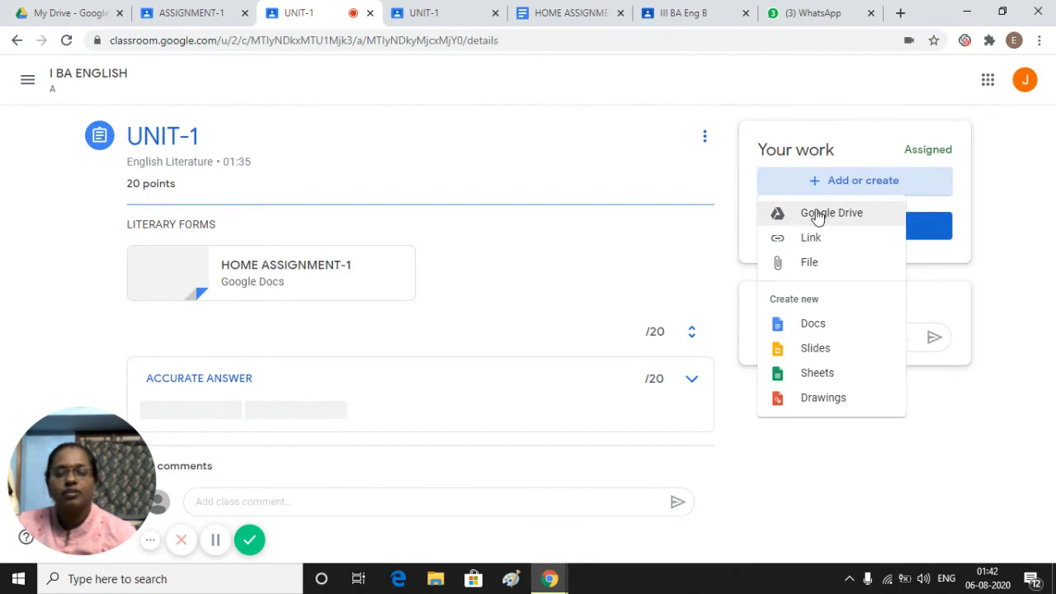
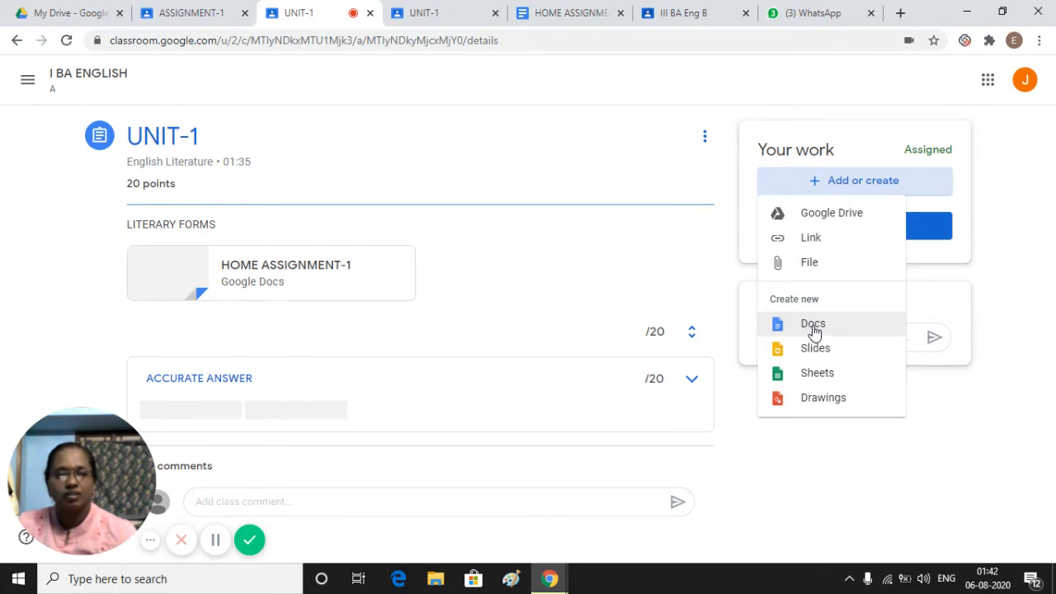
Step: Switch to WhatsApp, search for the student's chat by name and open the photo of the handwritten literary theory chart
left_click(814, 18)
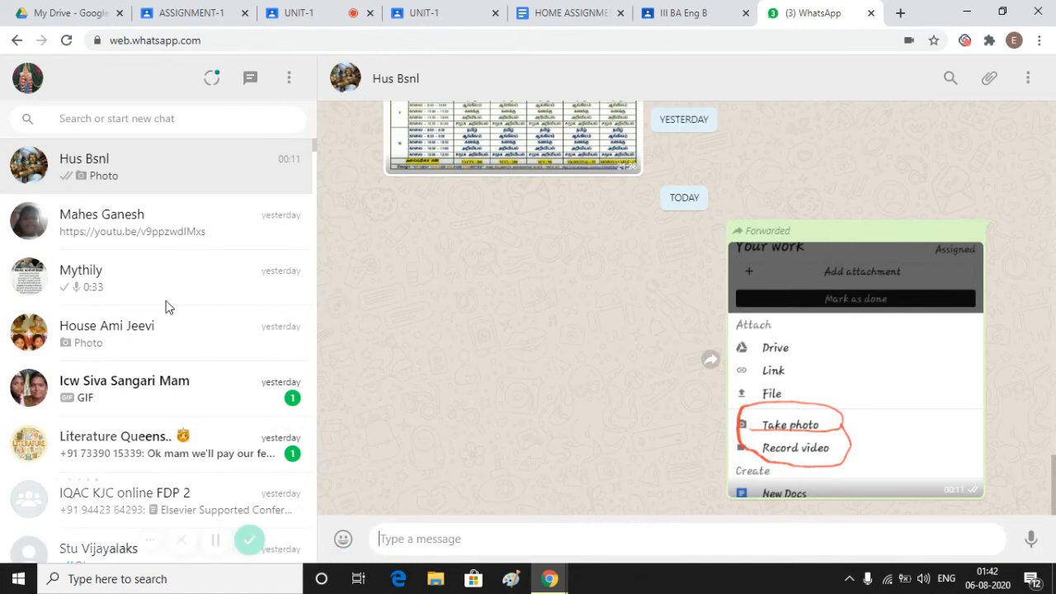
left_click(66, 120)
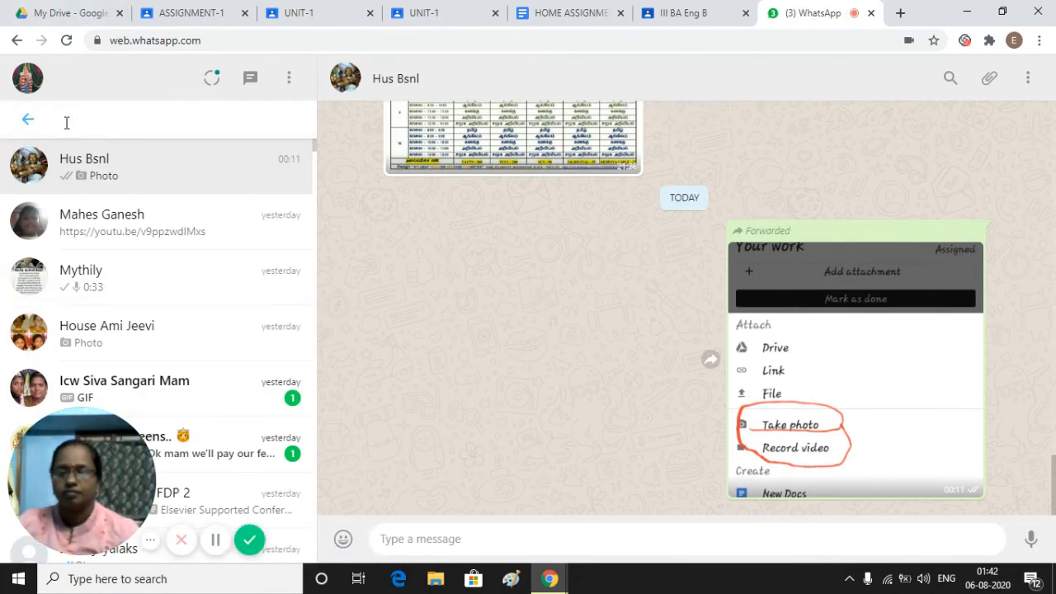
type("J")
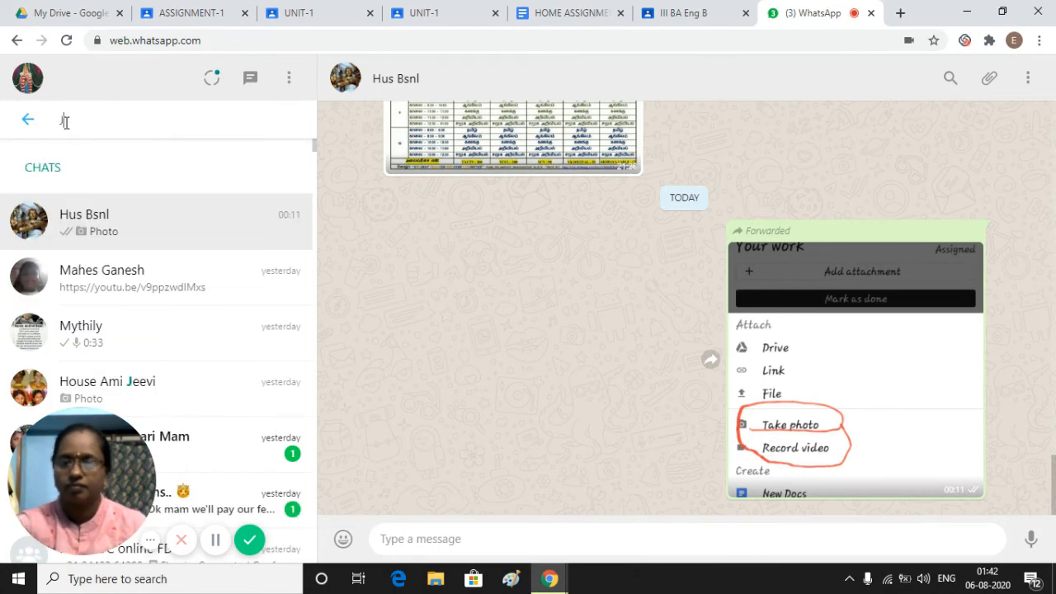
type("AY")
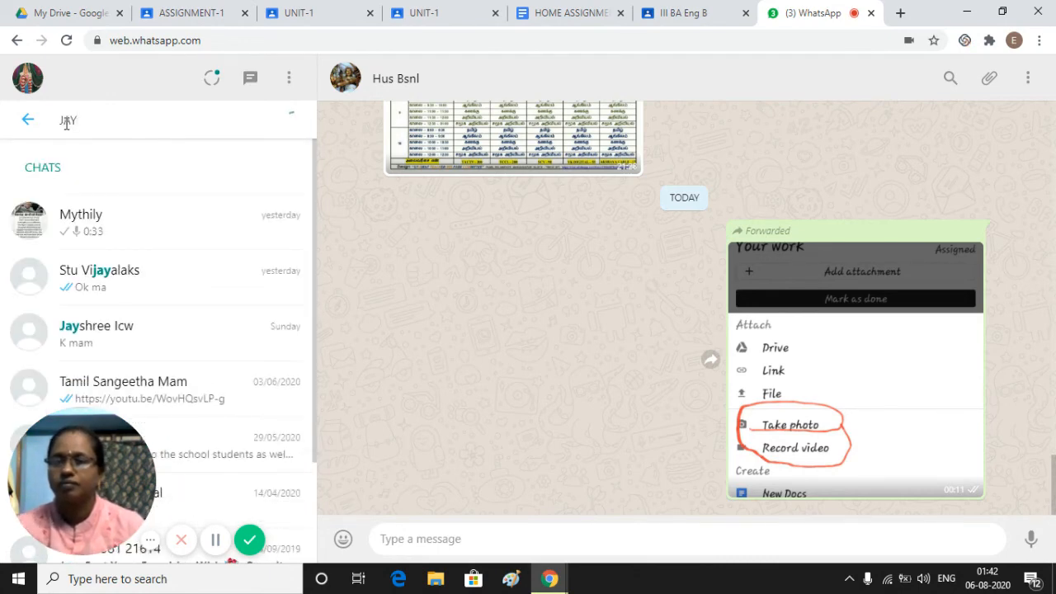
left_click(120, 341)
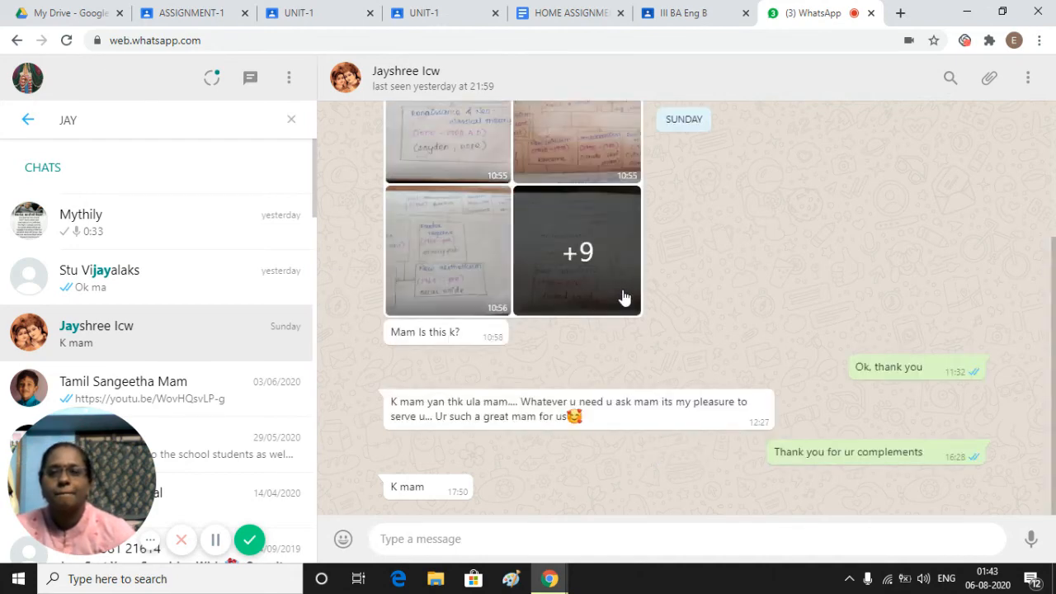
left_click(587, 156)
key("Escape")
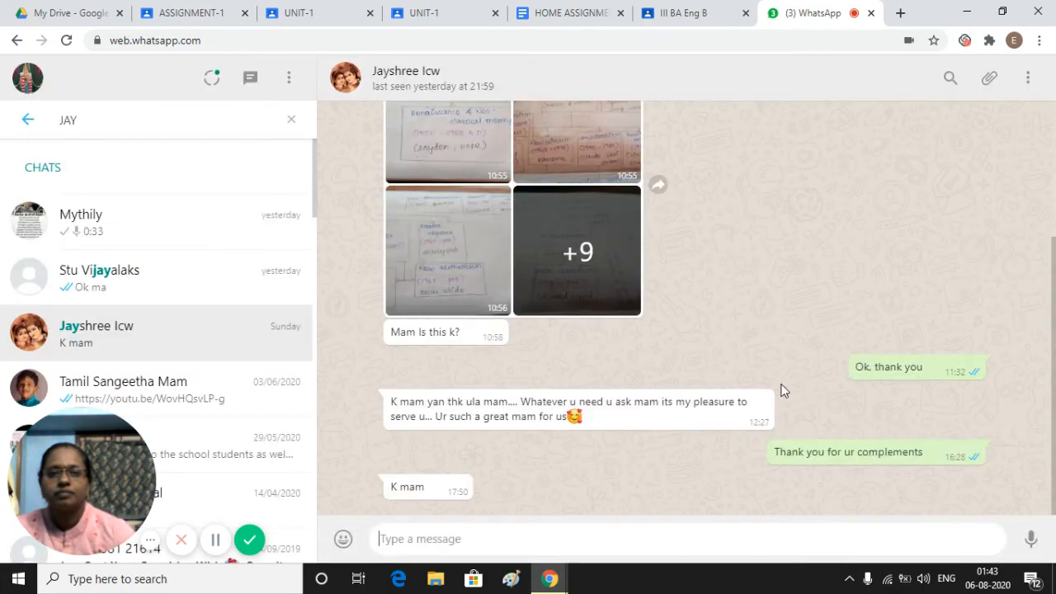
left_click(568, 160)
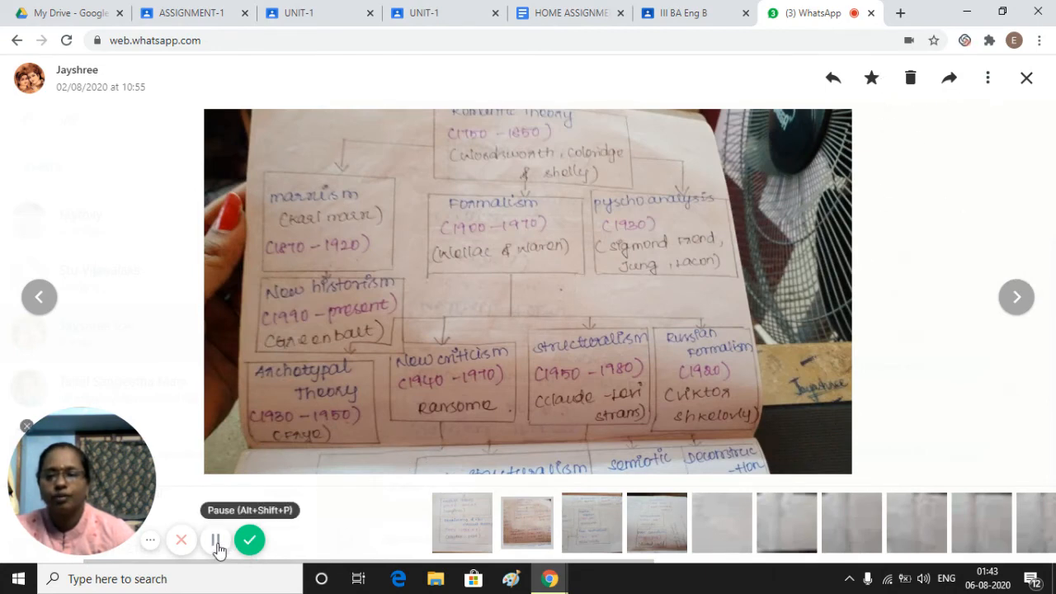
left_click(216, 541)
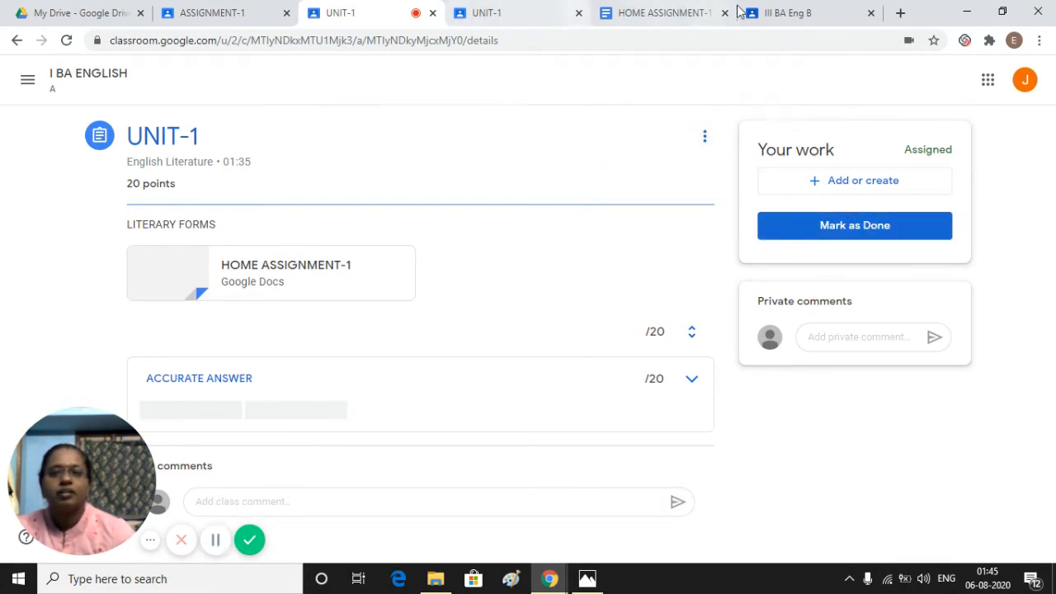
Step: Copy the WhatsApp image of the handwritten notes in Photos and switch back to the UNIT-1 assignment in Chrome
left_click(586, 581)
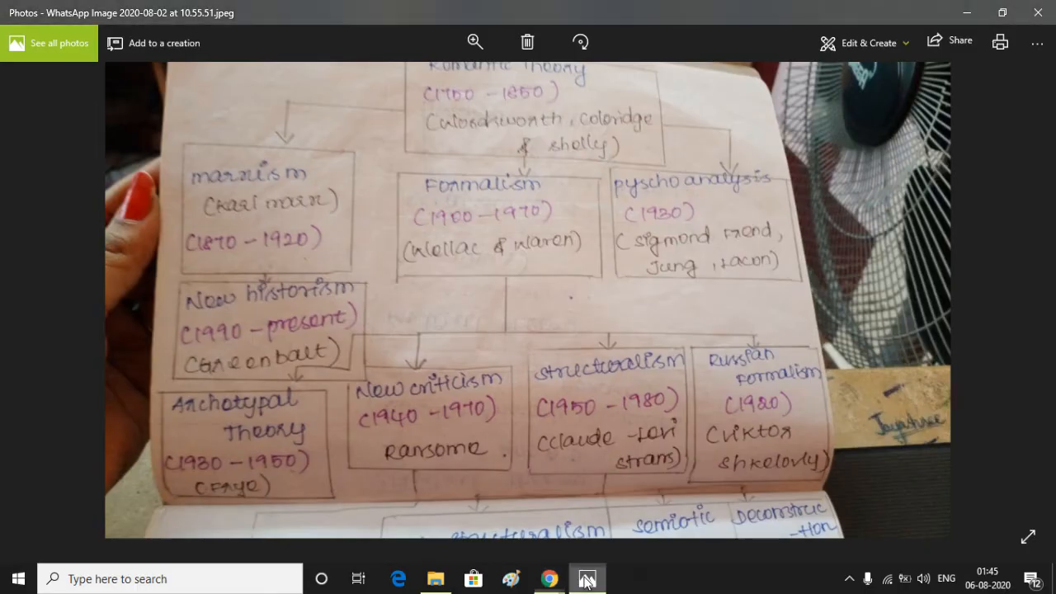
right_click(637, 239)
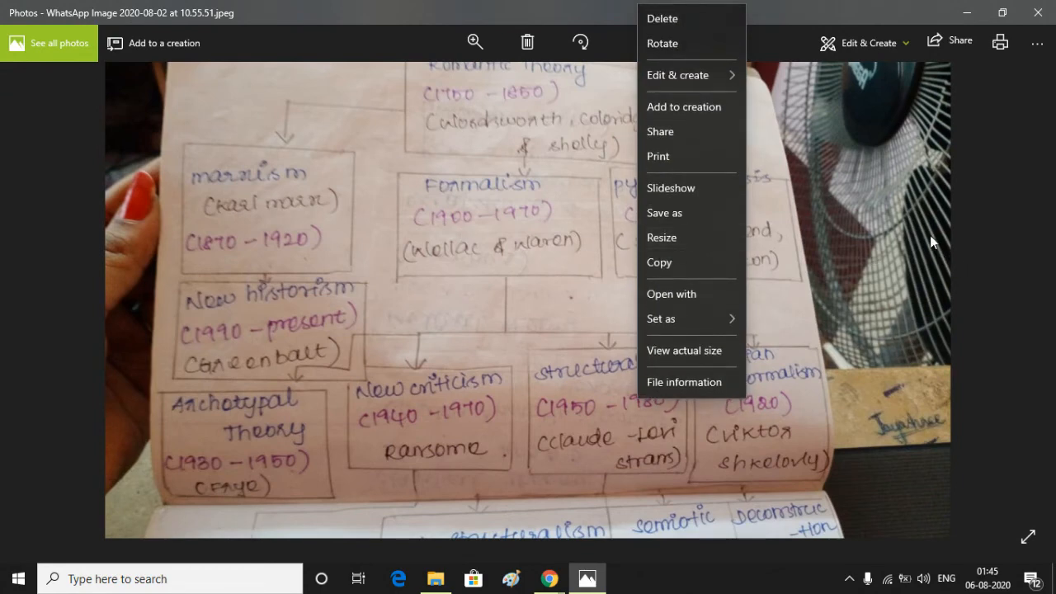
left_click(891, 214)
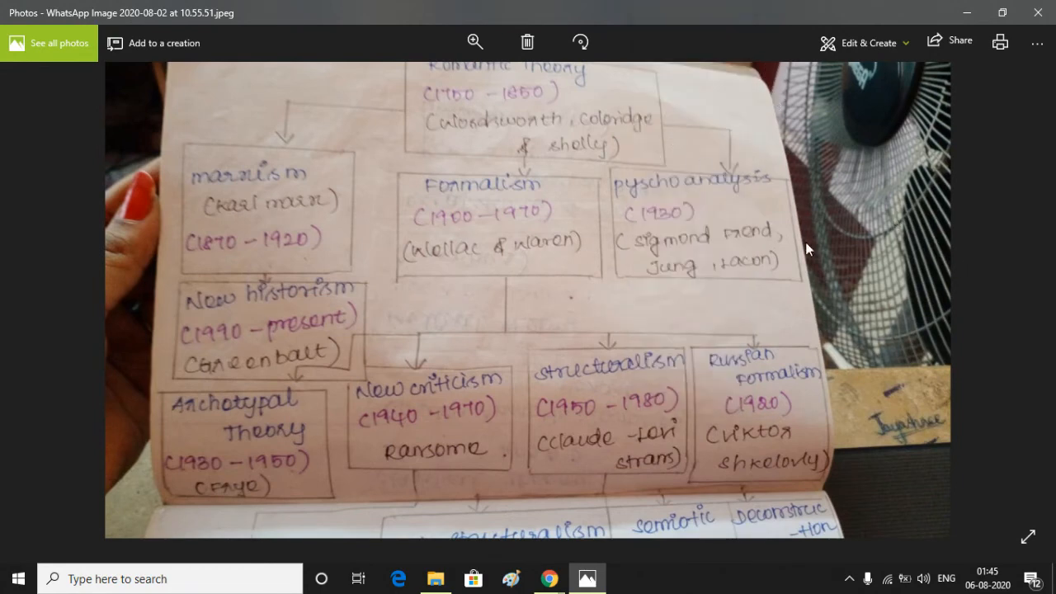
mouse_move(548, 579)
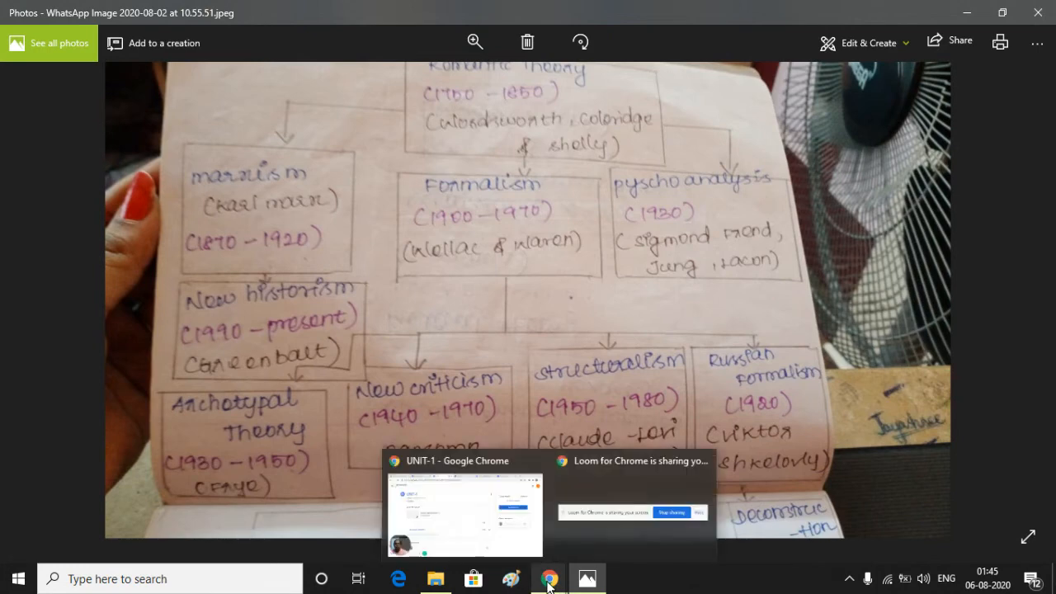
right_click(603, 205)
left_click(627, 262)
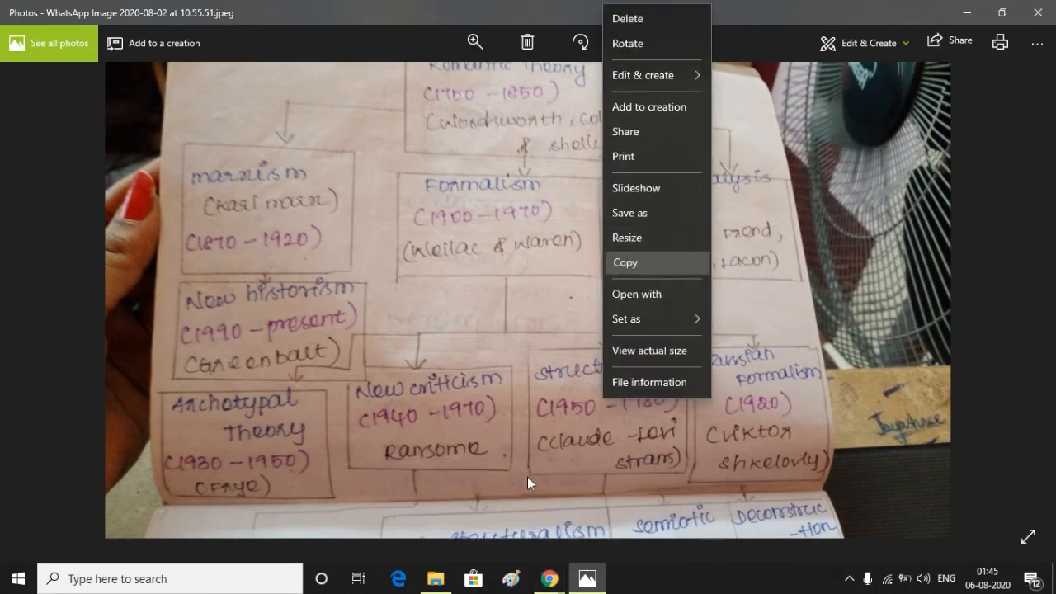
mouse_move(542, 583)
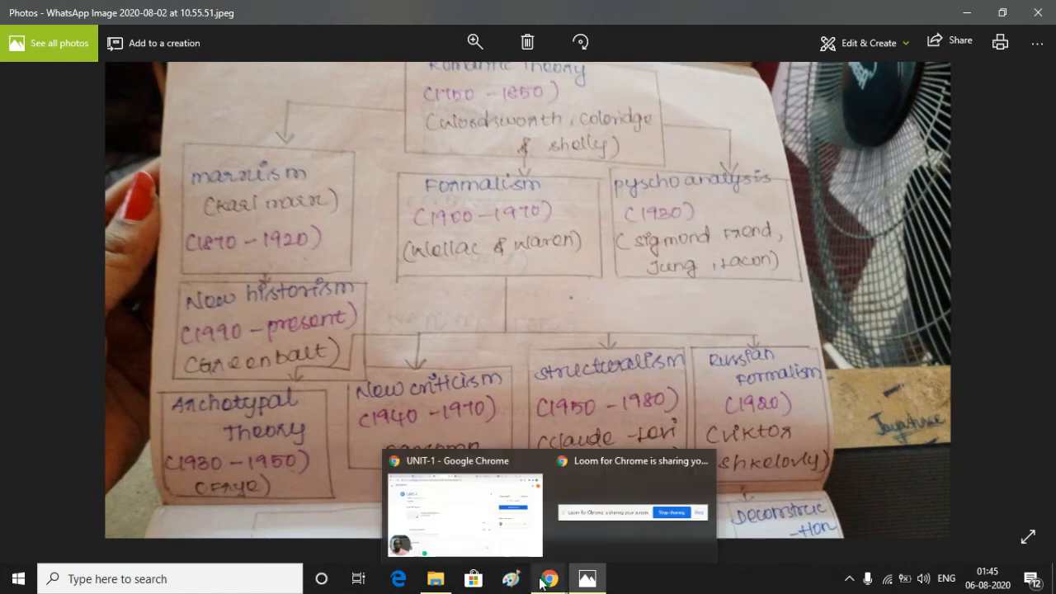
left_click(467, 541)
left_click(214, 541)
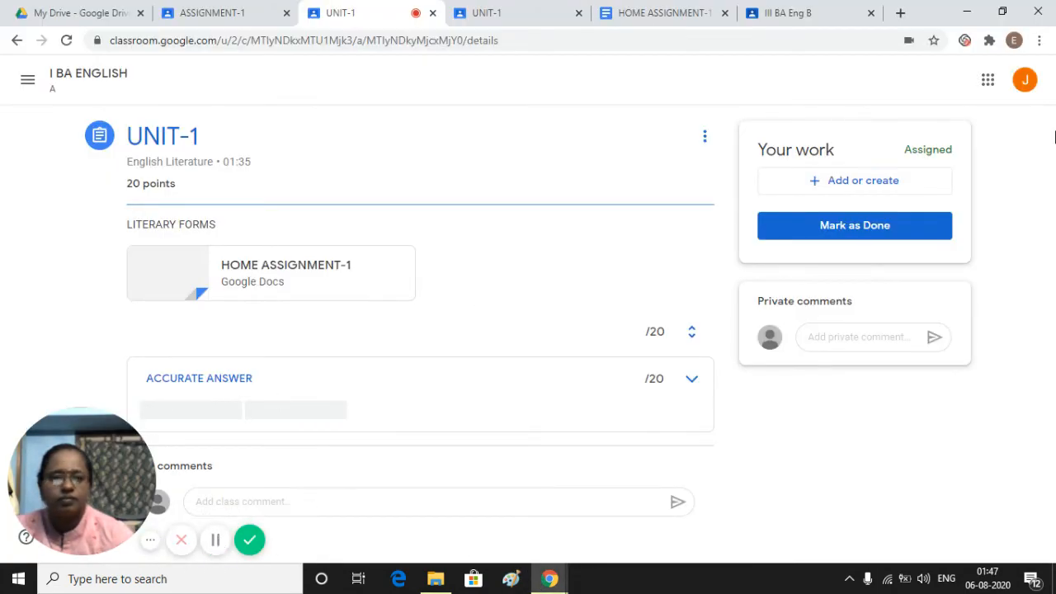
Step: Attach WhatsApp Image 2020-08-02 at 10.55.51.jpeg to the UNIT-1 assignment, check its preview and hand in the work
left_click(851, 187)
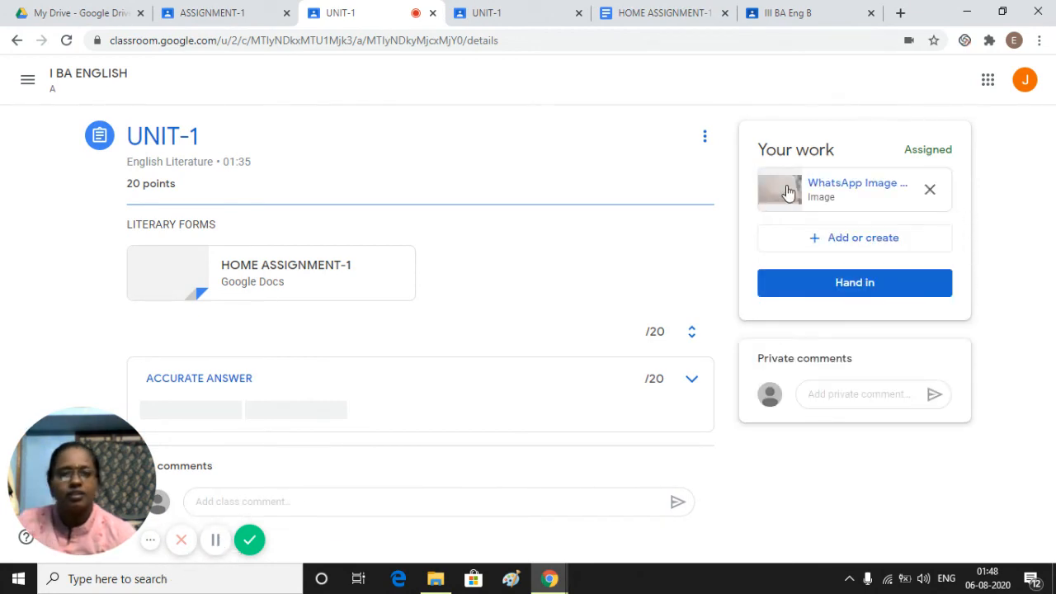
left_click(788, 191)
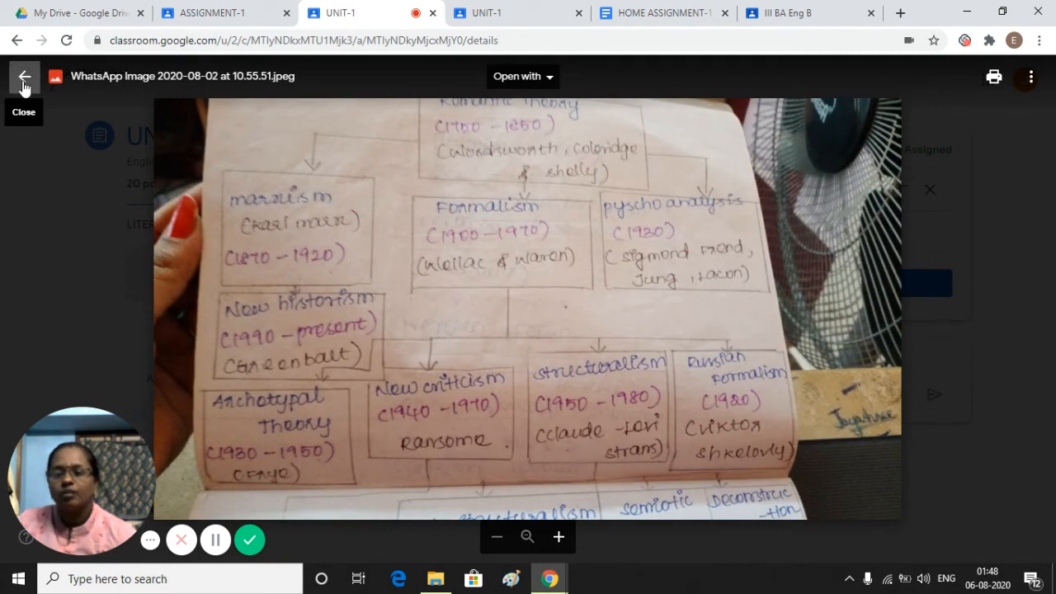
left_click(23, 82)
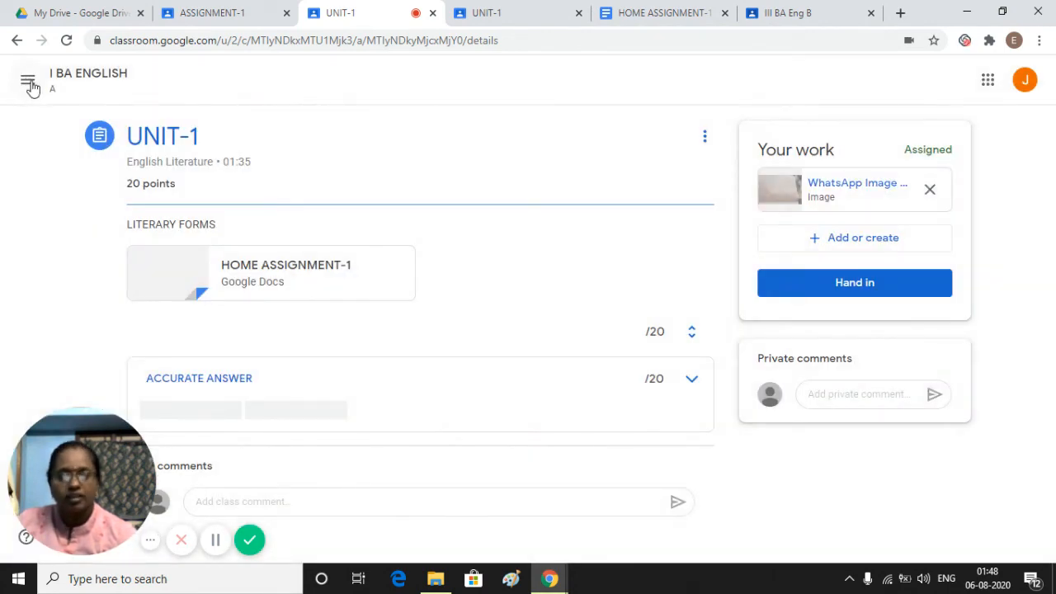
left_click(862, 283)
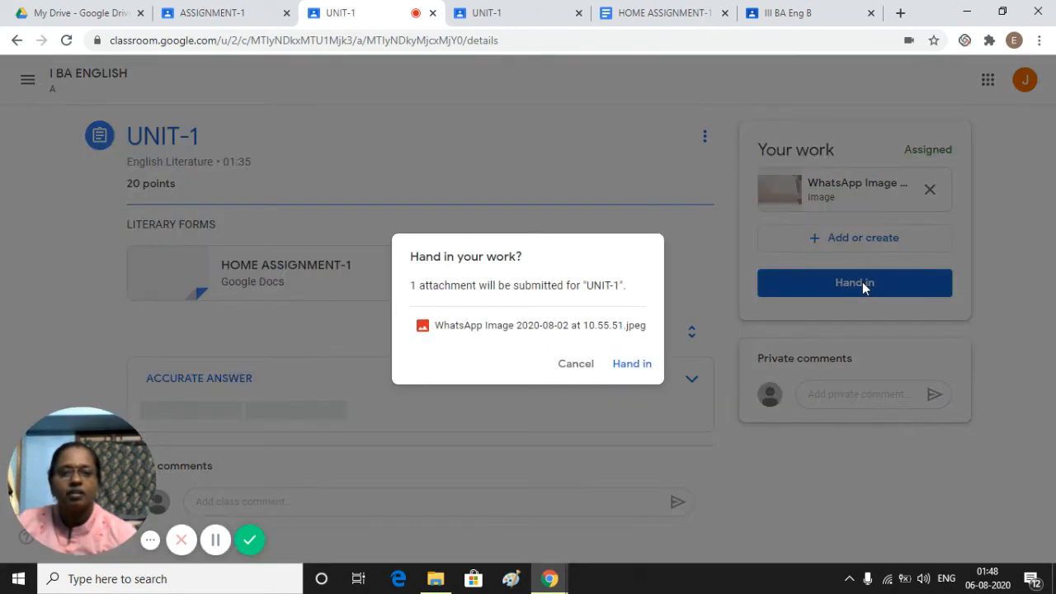
left_click(641, 368)
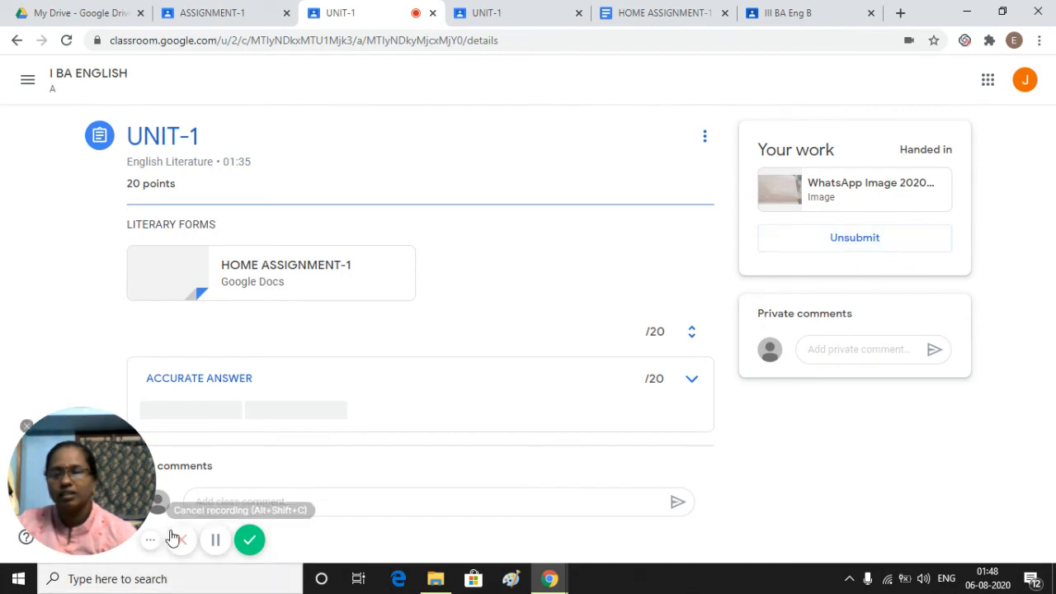
left_click(213, 540)
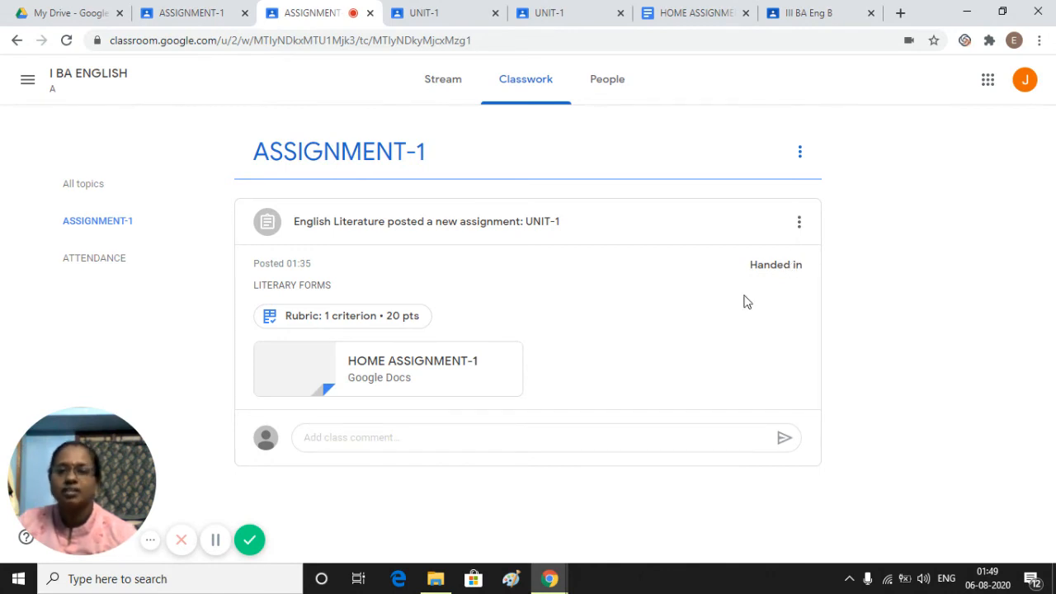
left_click(215, 540)
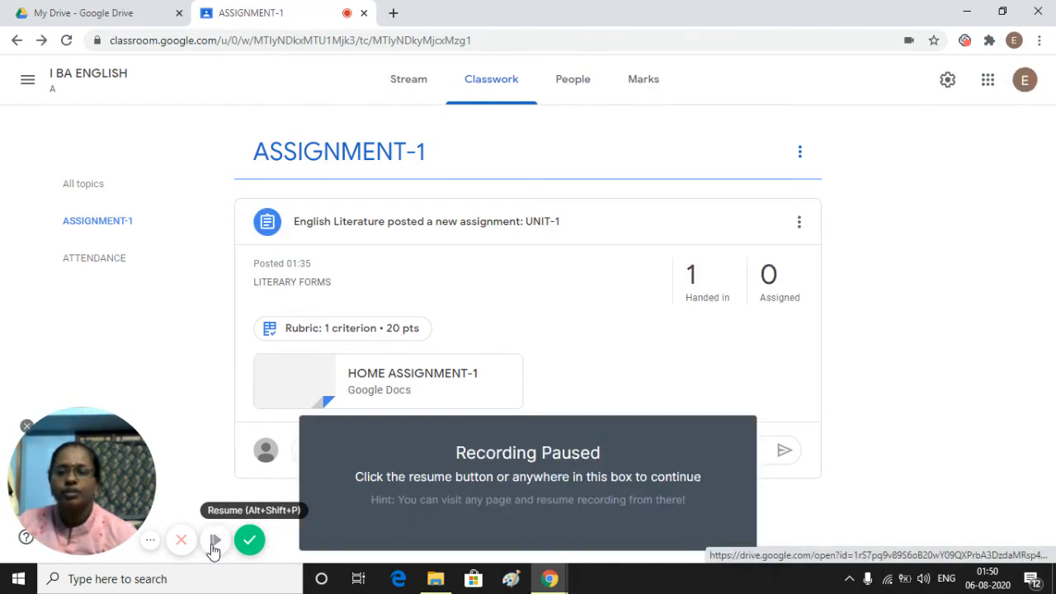
left_click(214, 540)
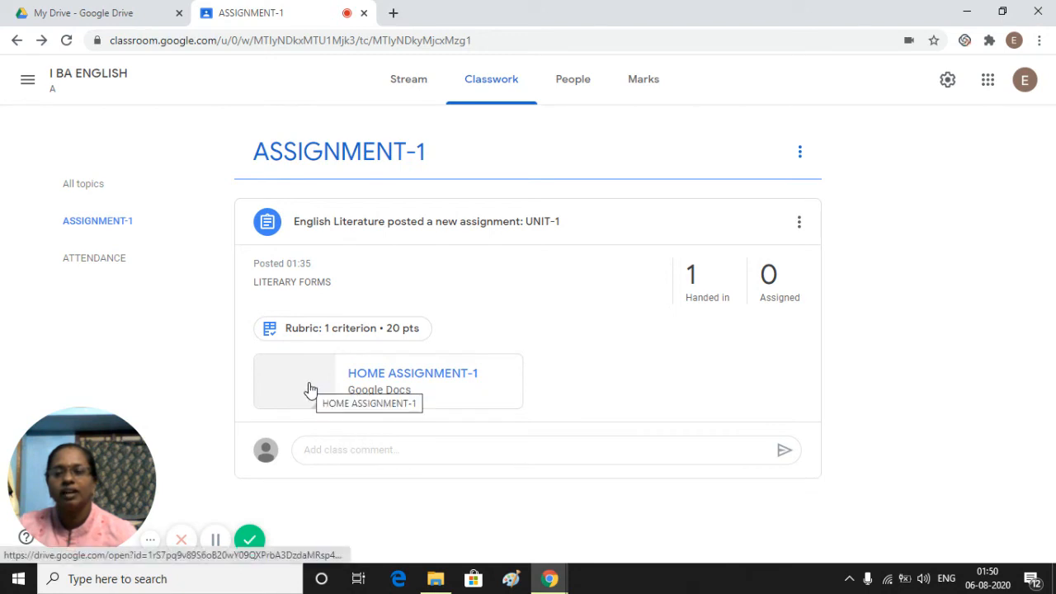
Step: Open the student's handed-in image for the UNIT-1 assignment and dismiss the introductory tip
left_click(725, 298)
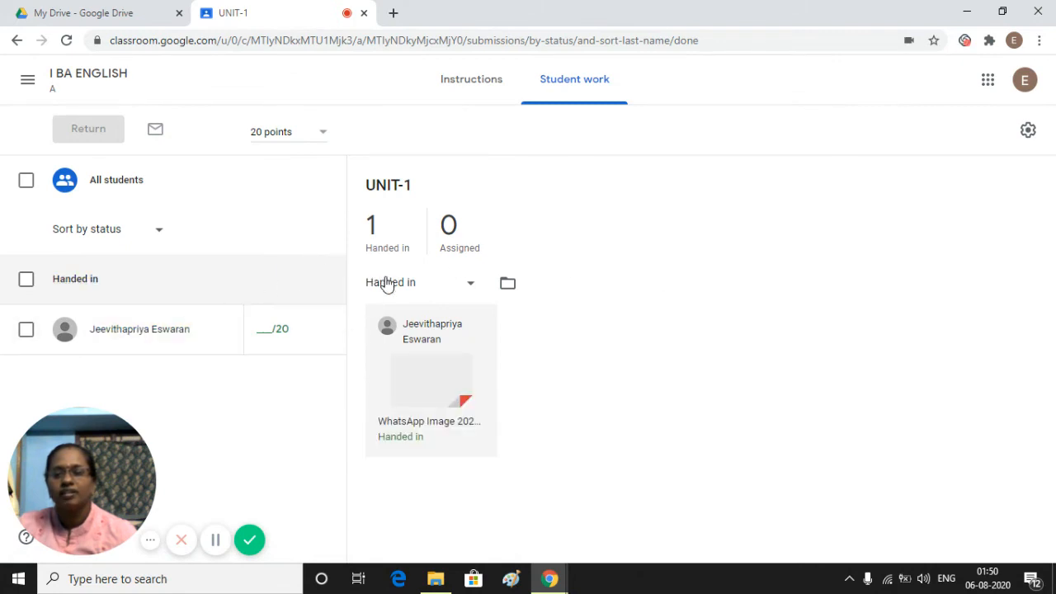
left_click(423, 395)
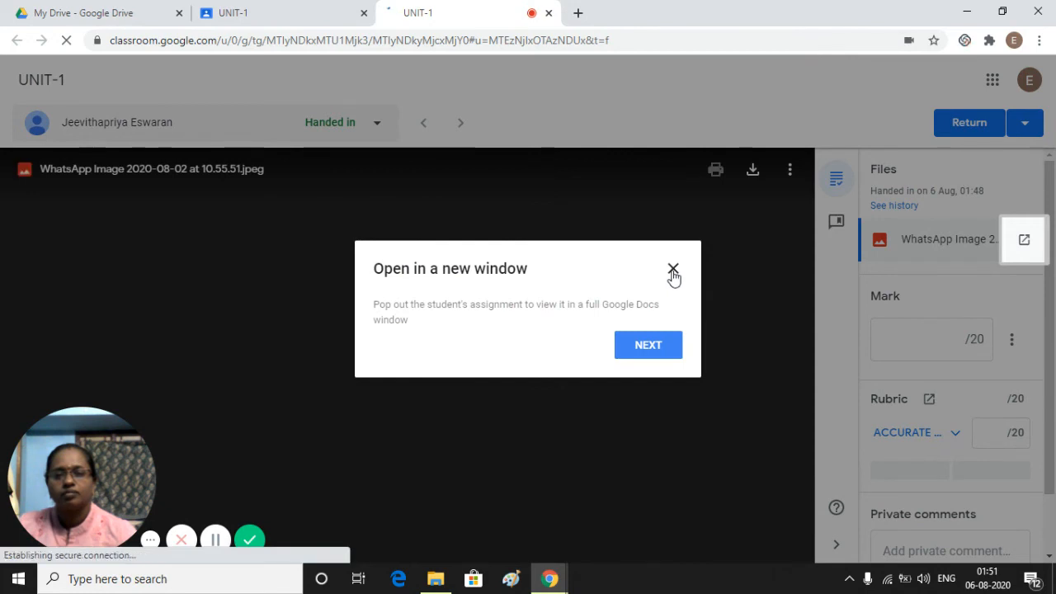
left_click(673, 271)
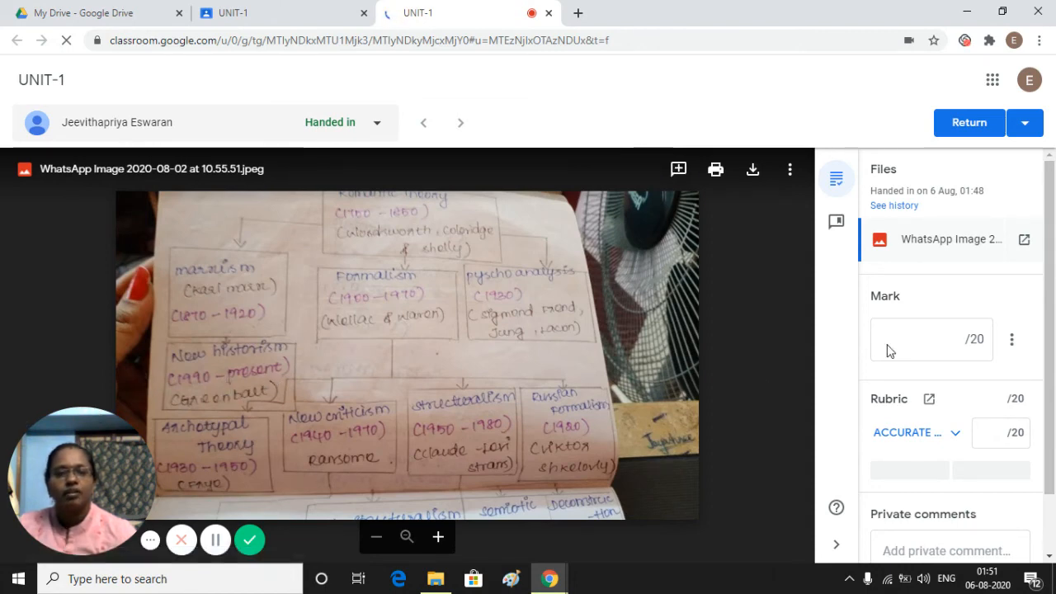
Step: Give the student's UNIT-1 submission a mark of 18 out of 20 and return the work to the student
left_click(963, 338)
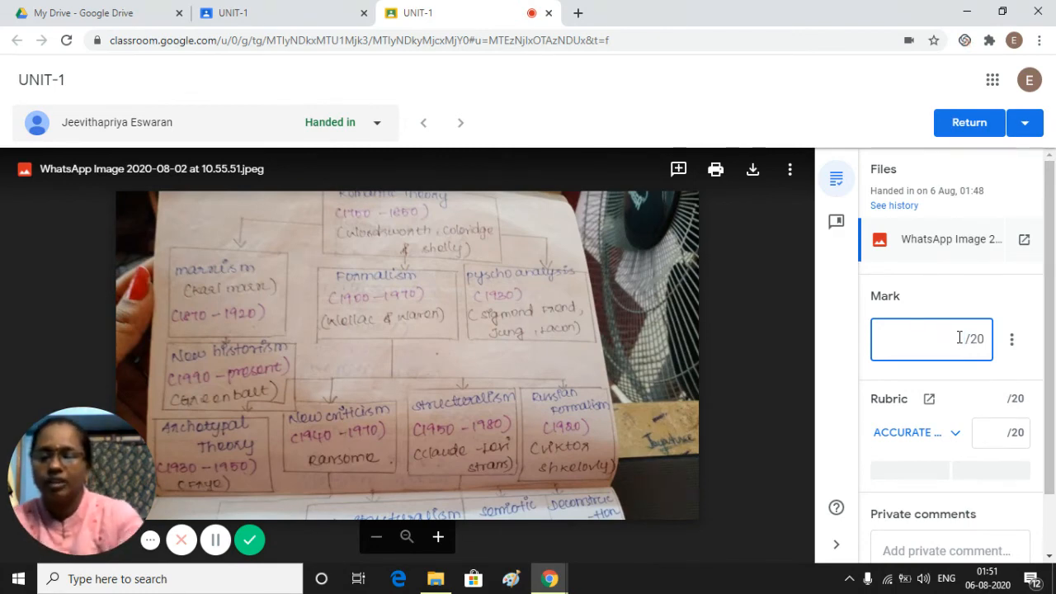
type("18")
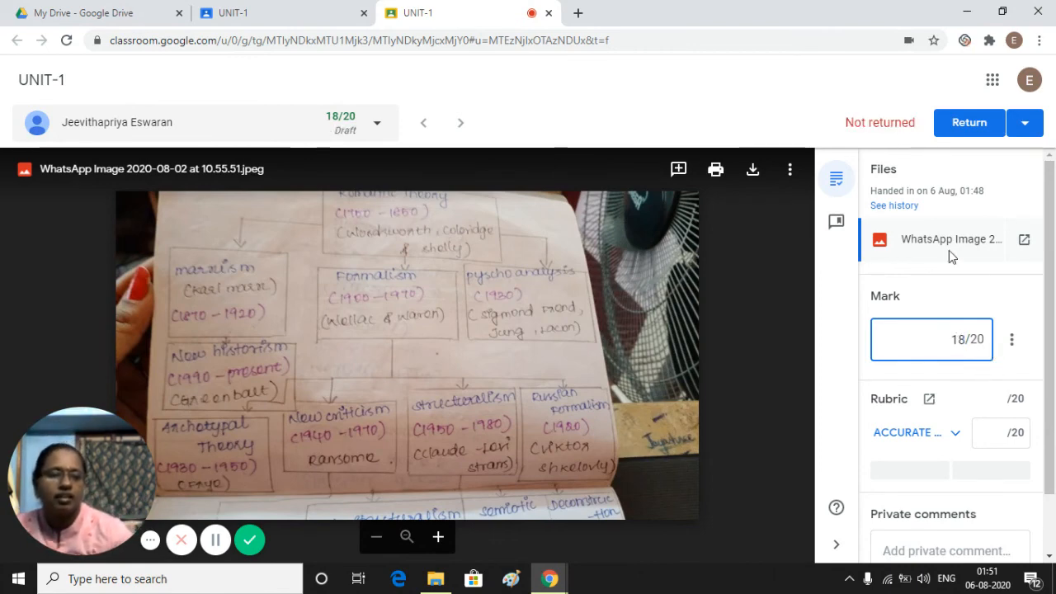
left_click(969, 123)
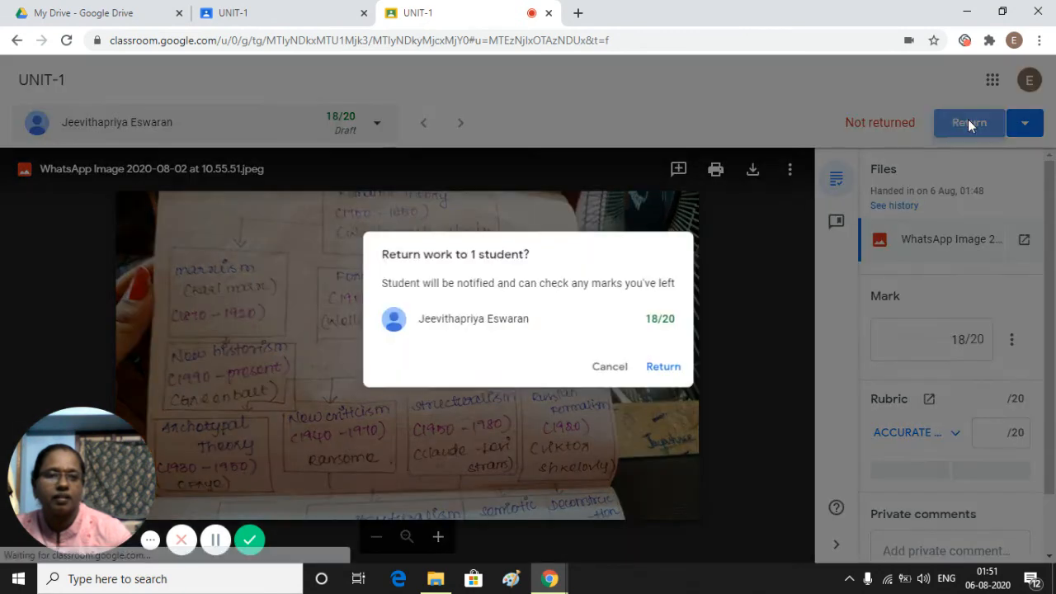
left_click(662, 369)
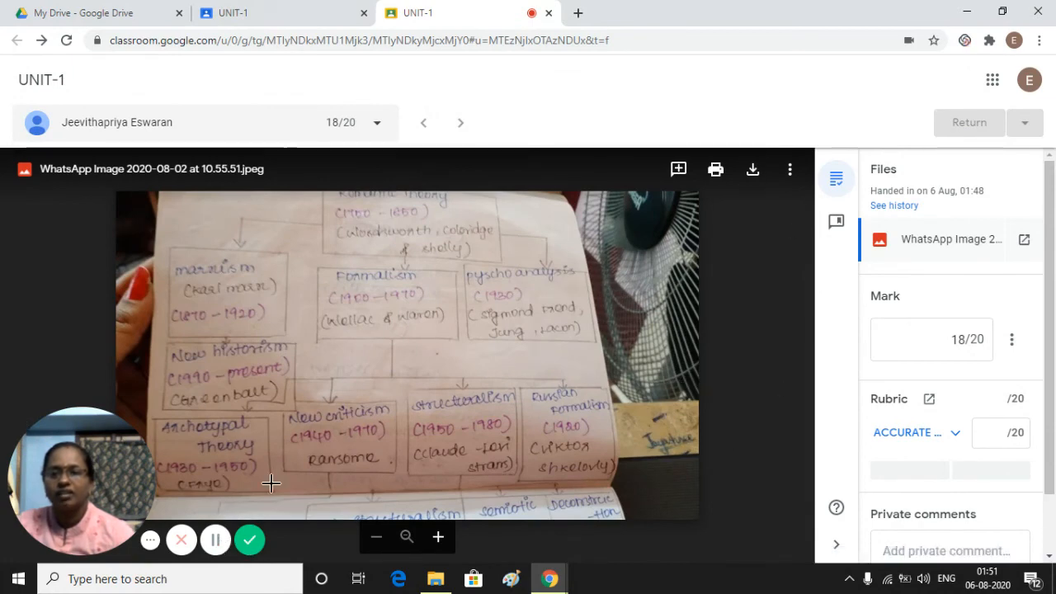
left_click(214, 538)
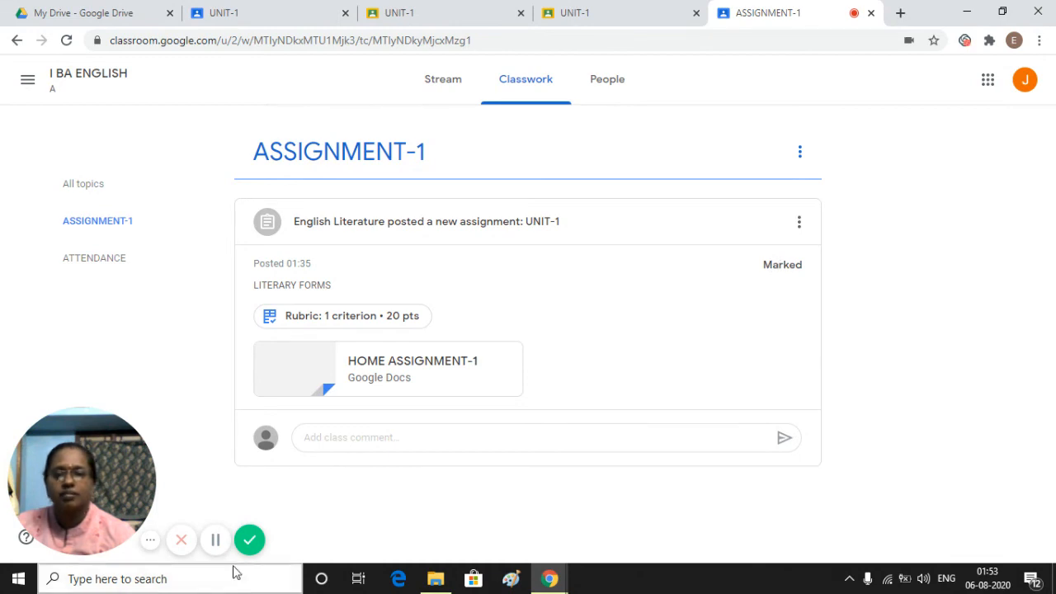
left_click(216, 543)
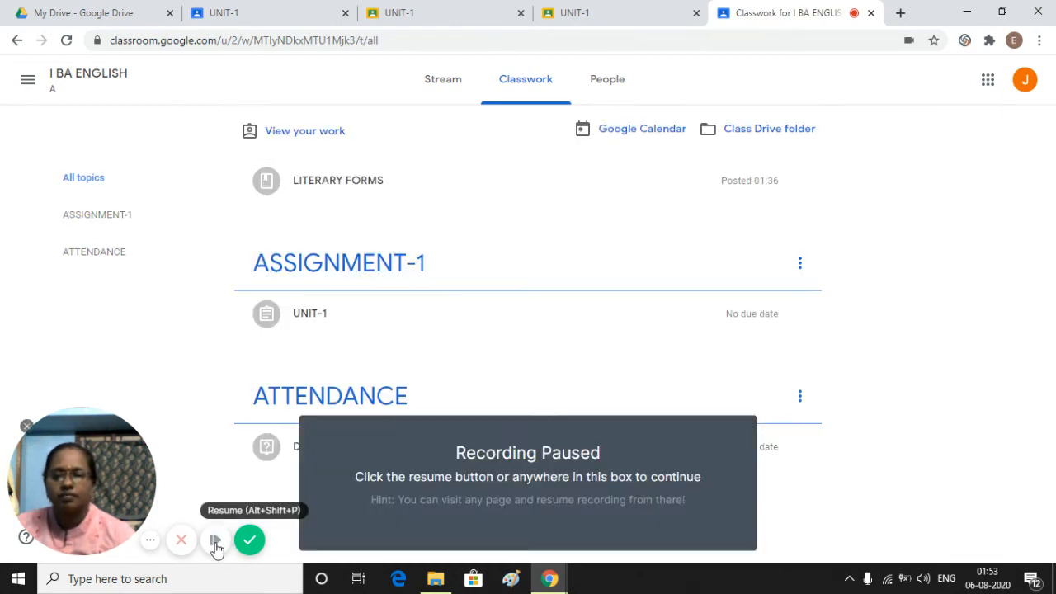
left_click(216, 545)
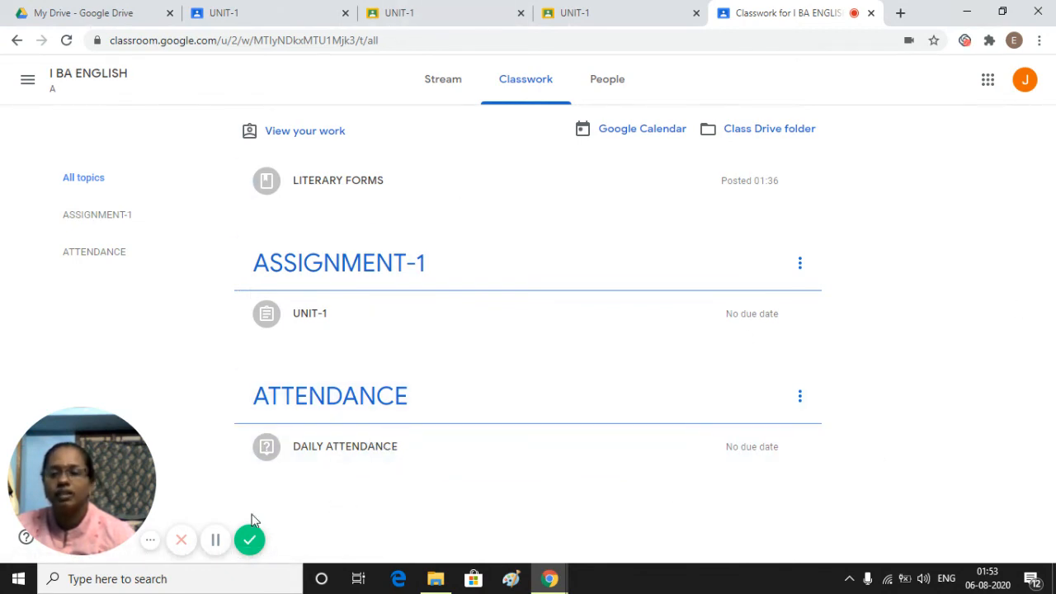
left_click(215, 540)
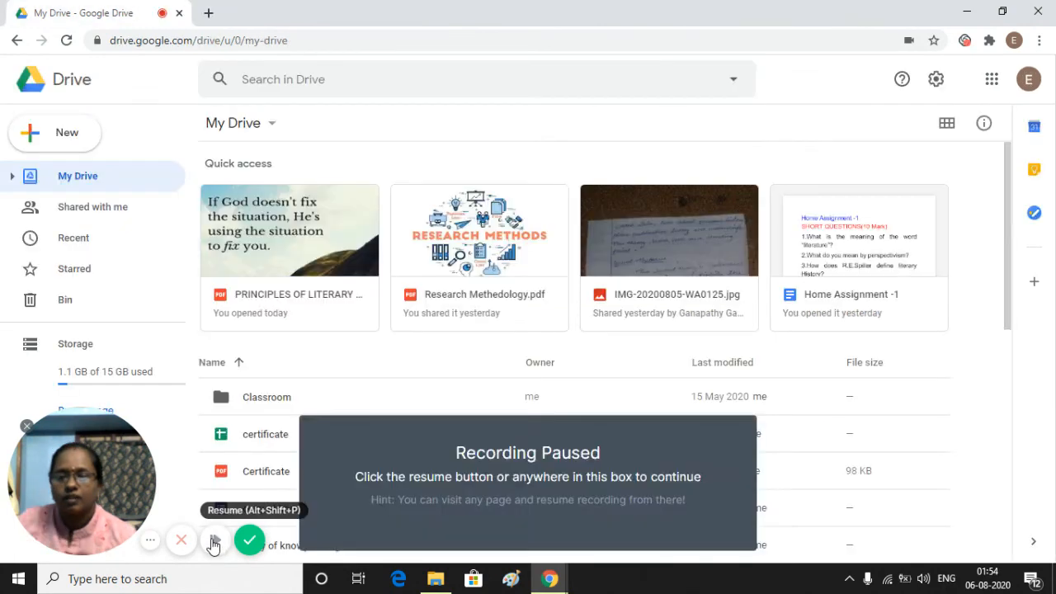
left_click(216, 541)
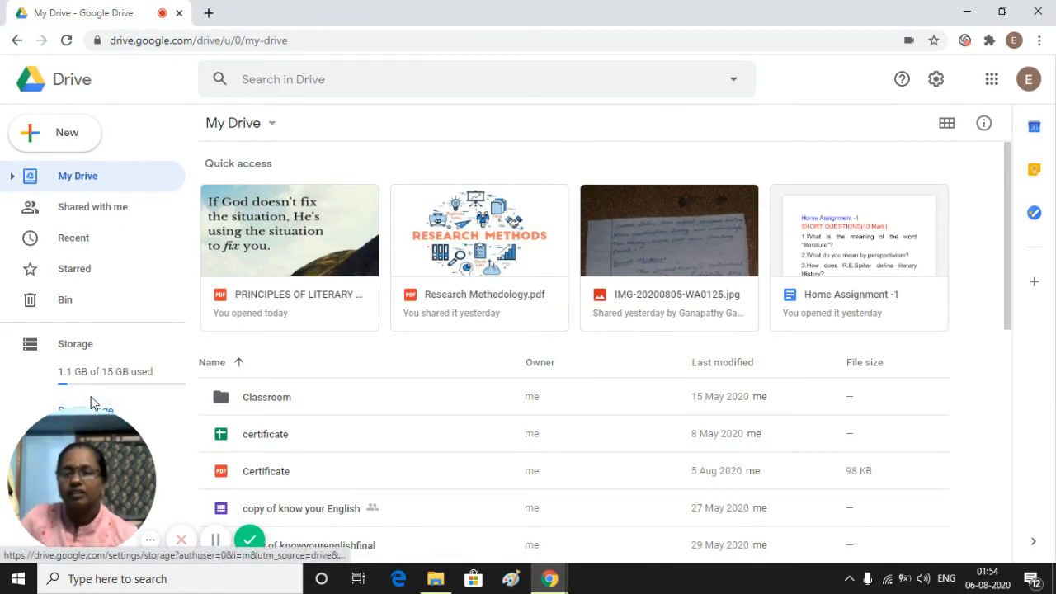
Step: Open Google Classroom in the teacher account from the Google apps list in Drive
left_click(992, 85)
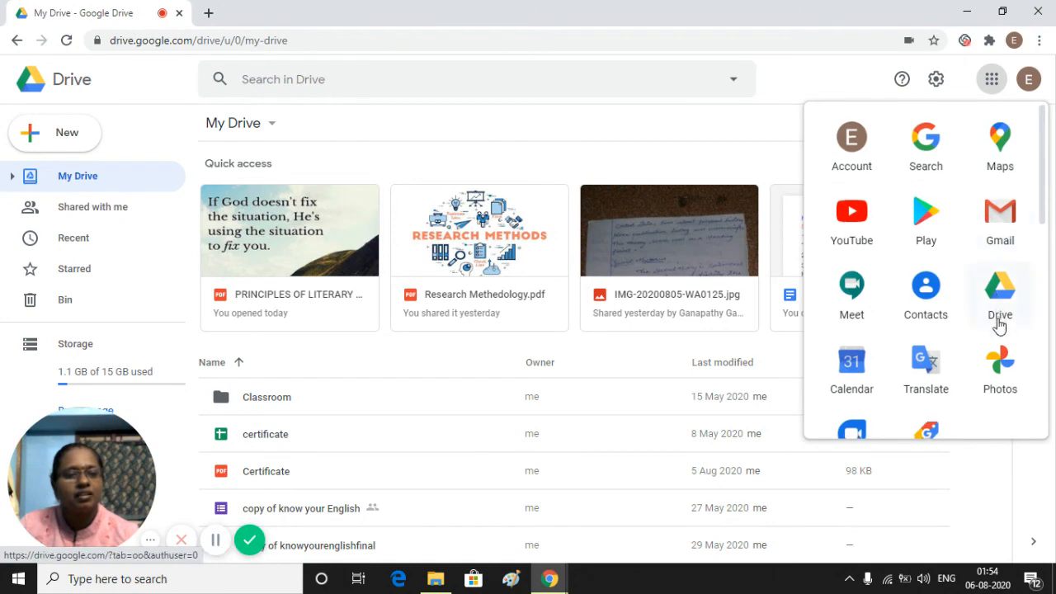
scroll(996, 361, "down", 4)
left_click(998, 363)
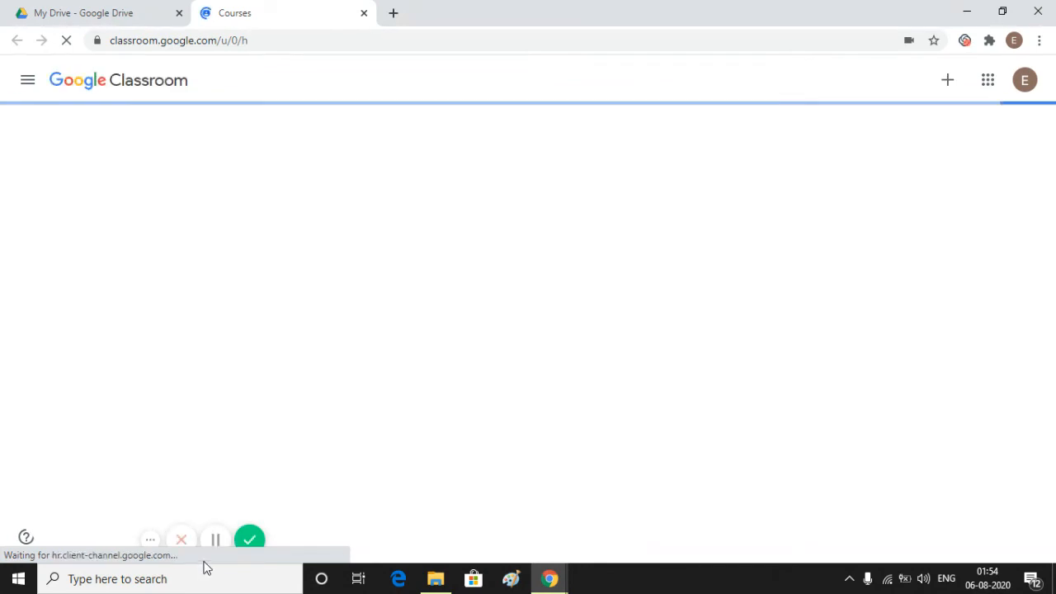
left_click(215, 539)
left_click(215, 539)
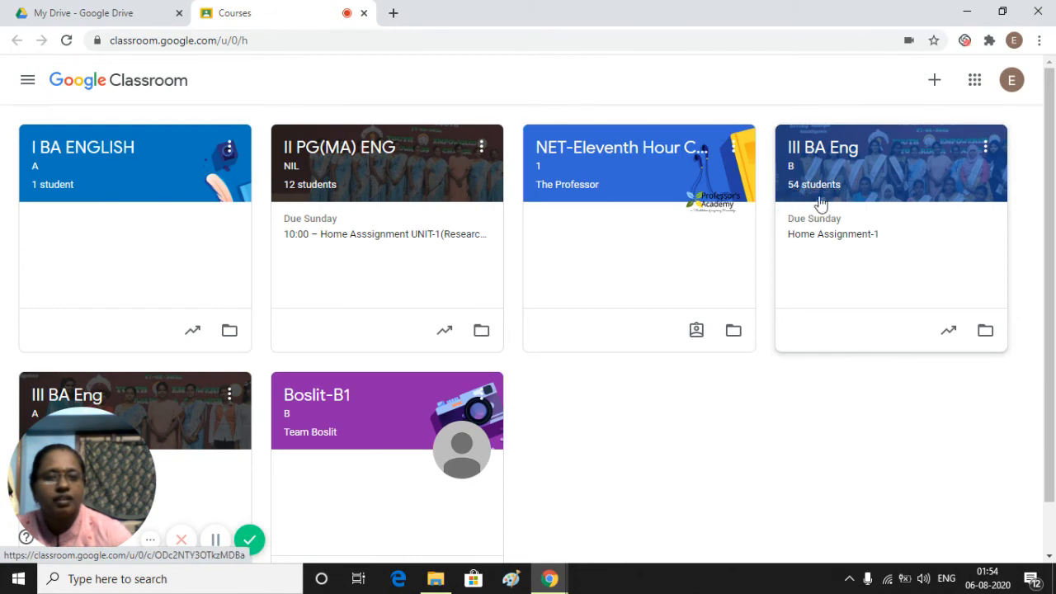
Step: Open the III BA Eng class, section B, and review the posts in its stream
double_click(880, 191)
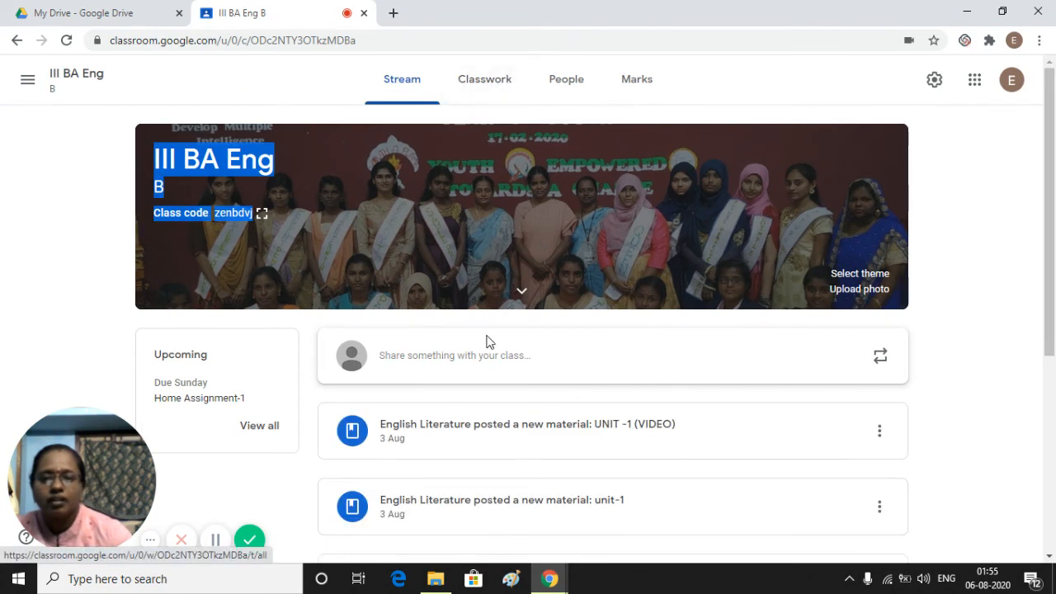
scroll(537, 525, "down", 3)
scroll(544, 529, "down", 1)
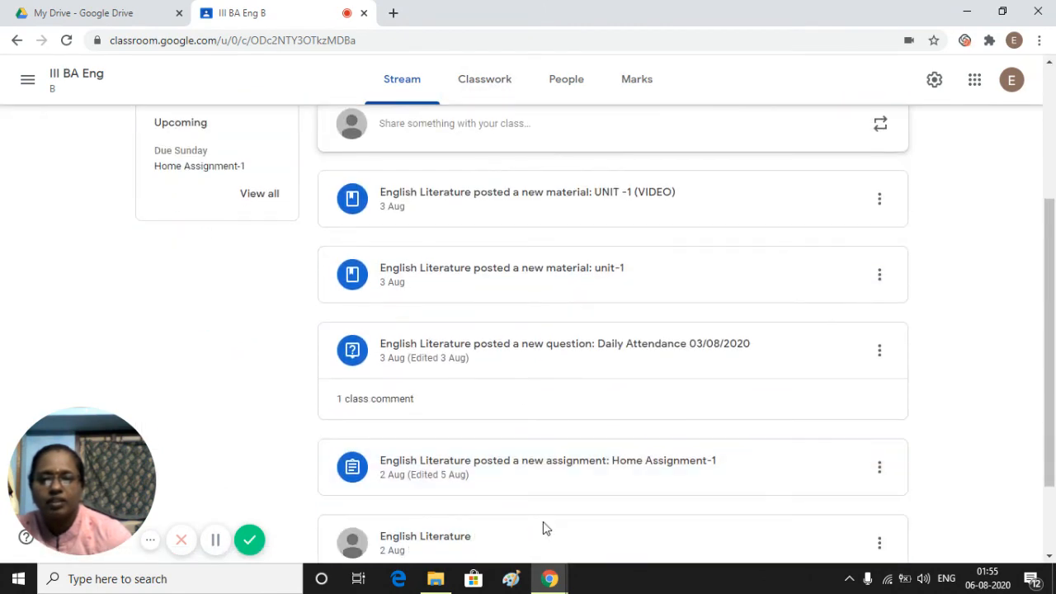
scroll(542, 524, "down", 3)
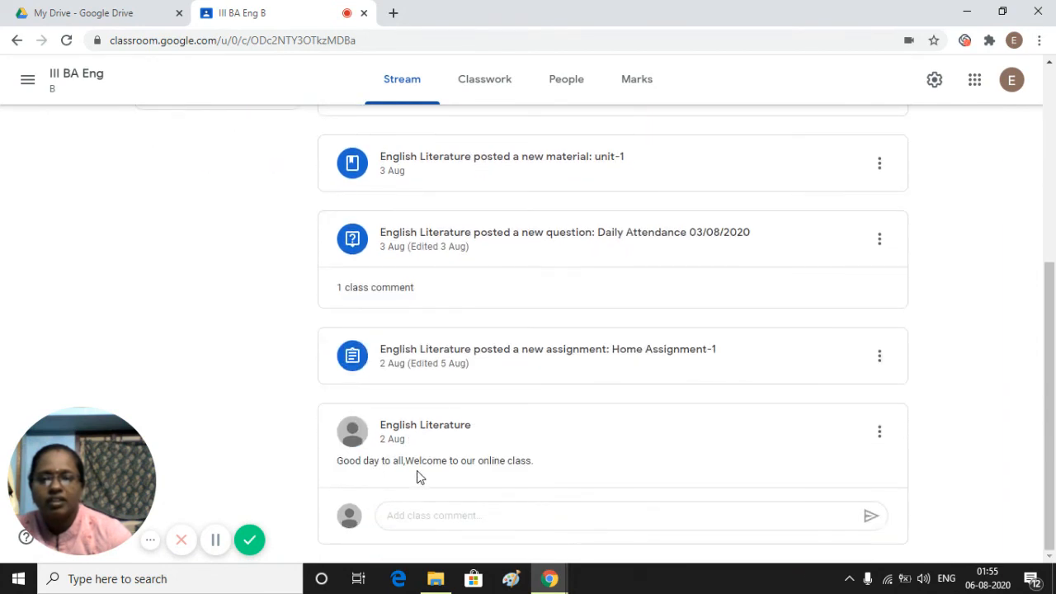
scroll(418, 477, "up", 2)
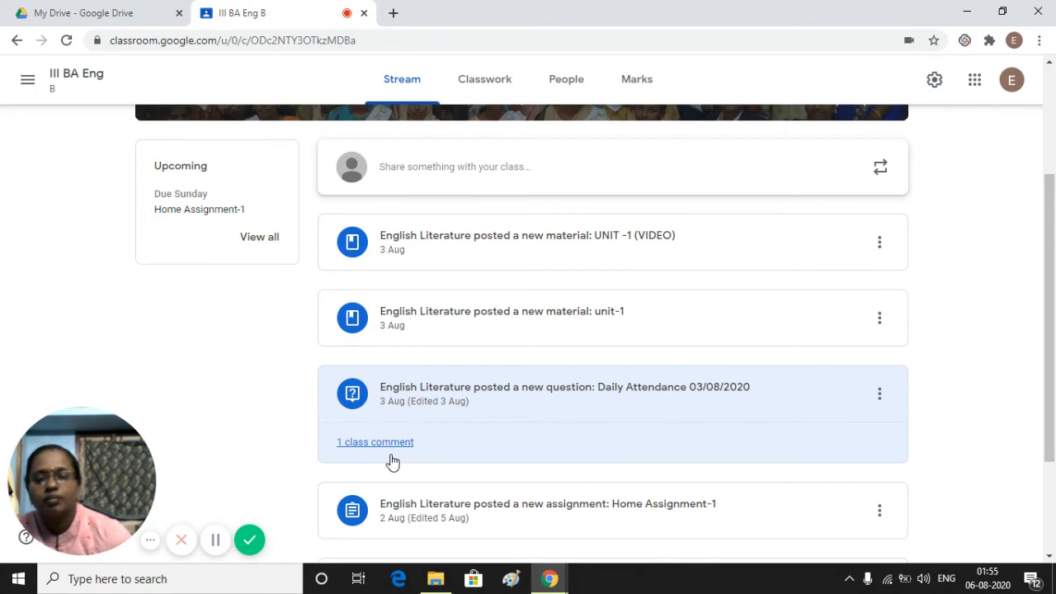
scroll(396, 462, "up", 2)
scroll(394, 462, "up", 1)
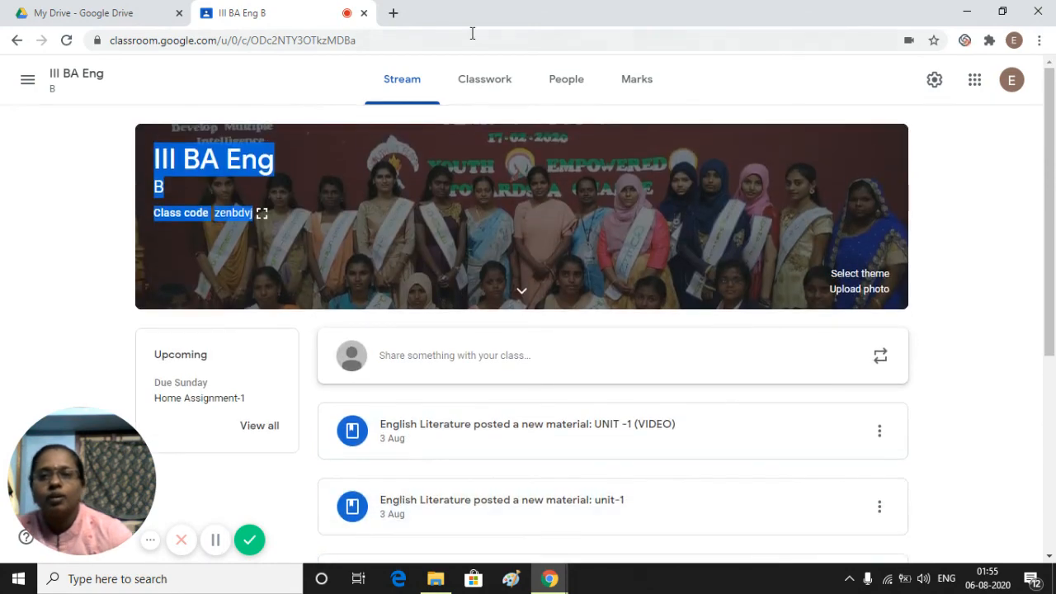
Step: Open the Daily Attendance topic in the class's classwork and view the handed-in answers for Daily Attendance 03/08/2020
left_click(471, 83)
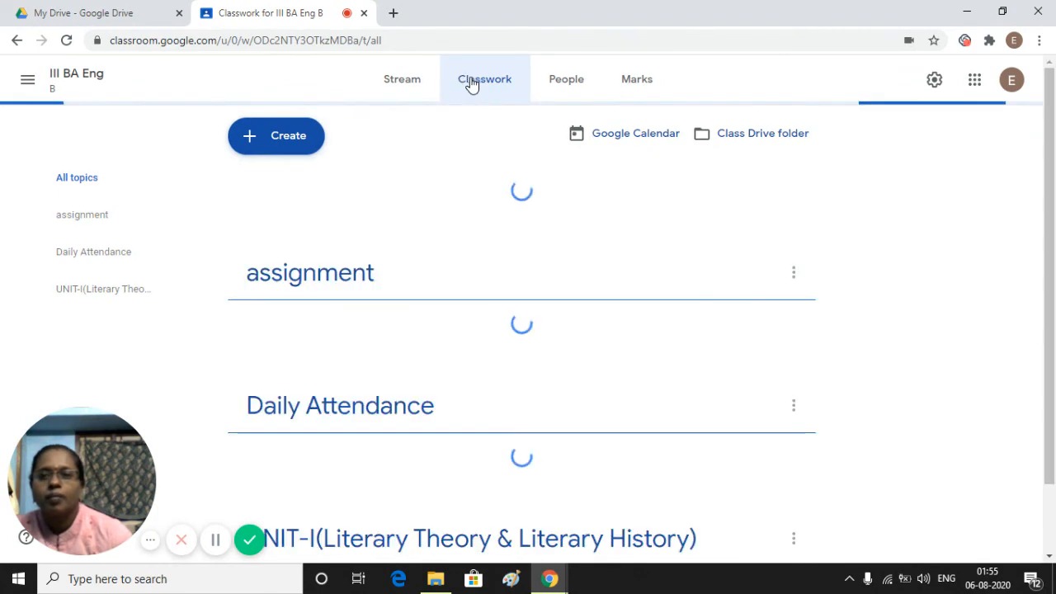
scroll(446, 279, "down", 2)
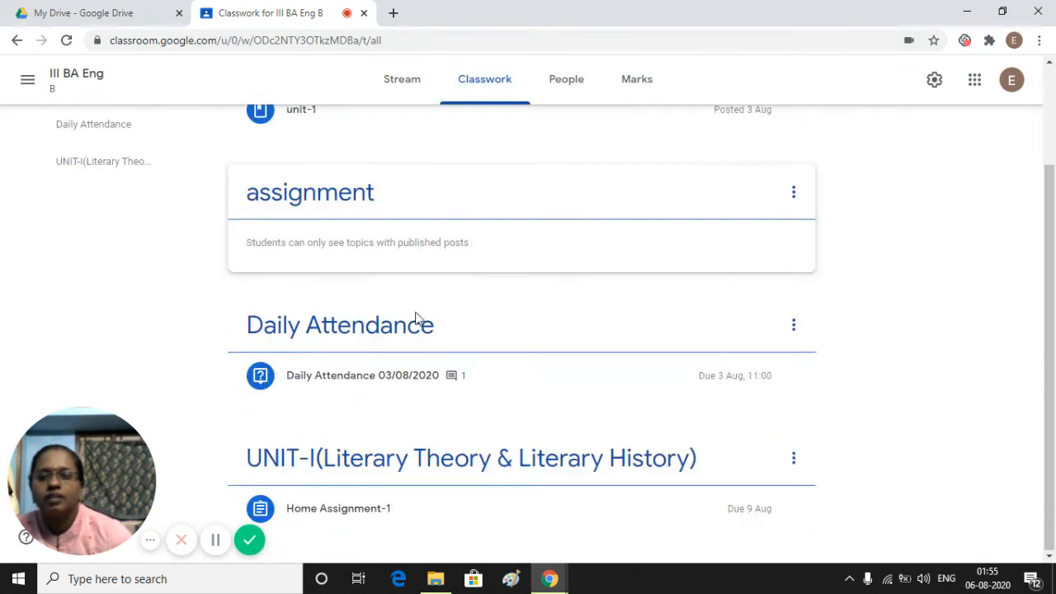
left_click(371, 338)
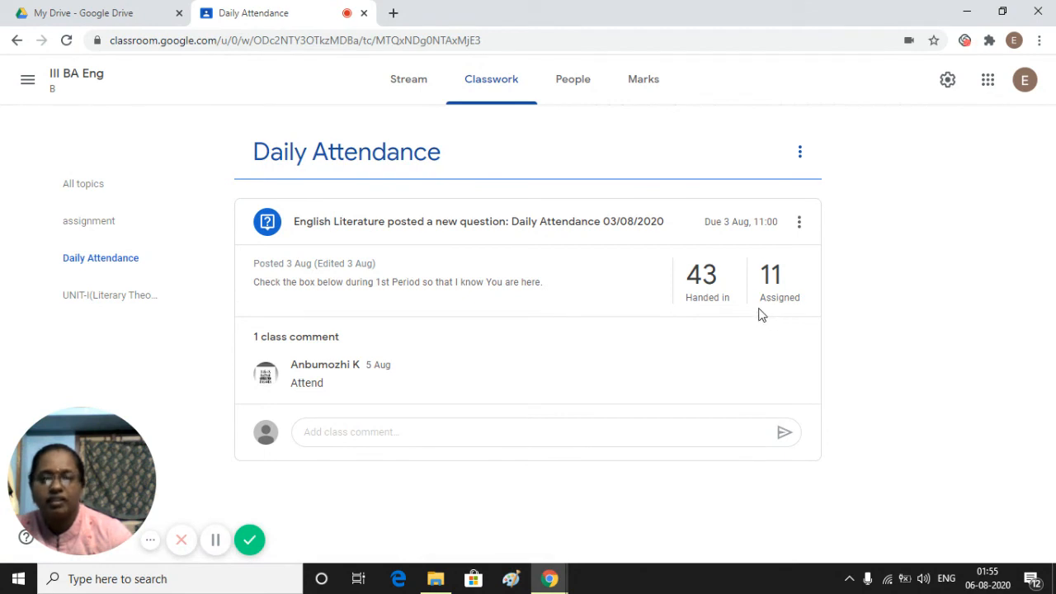
left_click(706, 302)
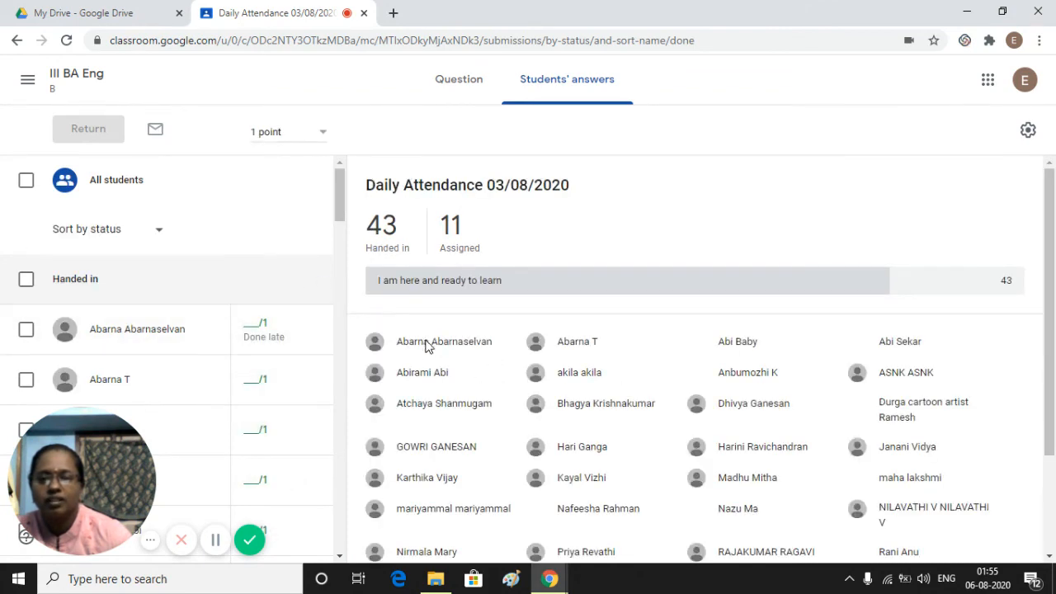
Step: Examine the full student list of the attendance question for handed-in, late and missing answers
scroll(424, 347, "down", 1)
scroll(324, 351, "down", 2)
scroll(632, 473, "down", 1)
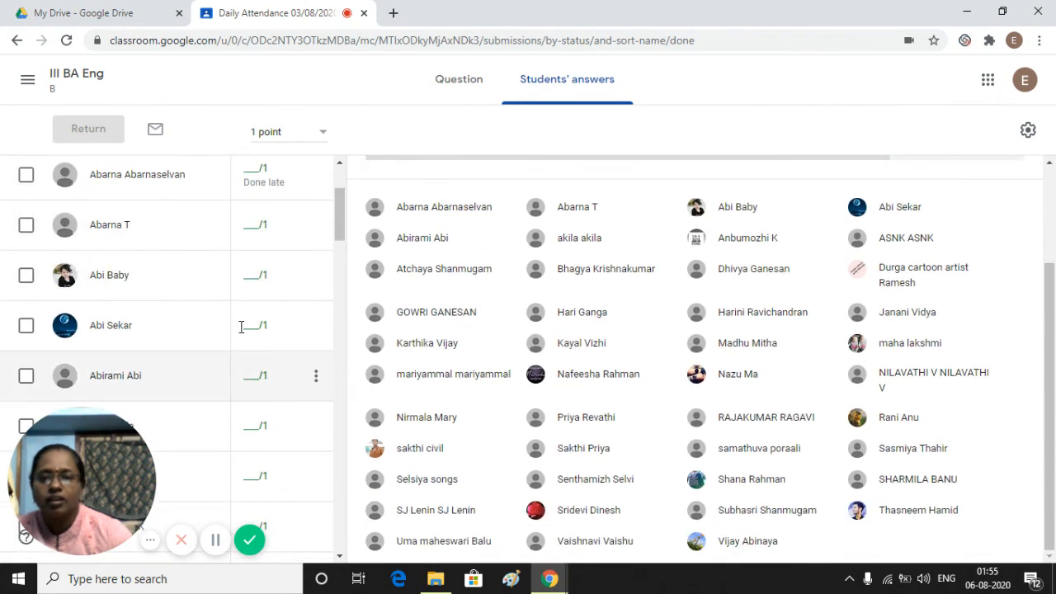
scroll(285, 218, "down", 1)
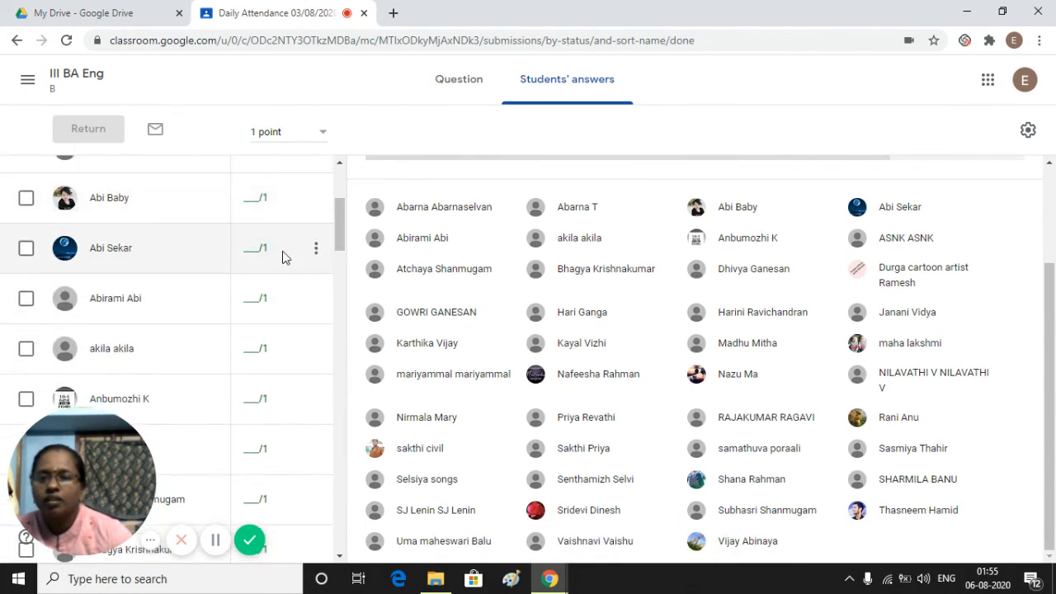
scroll(276, 257, "up", 2)
scroll(271, 264, "up", 1)
scroll(285, 342, "down", 2)
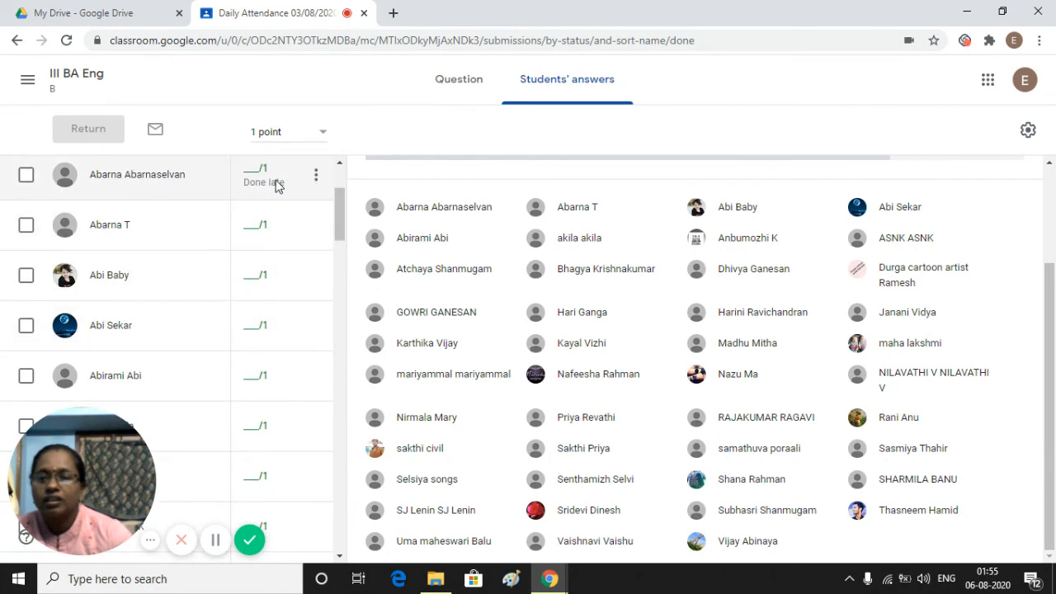
scroll(279, 317, "down", 6)
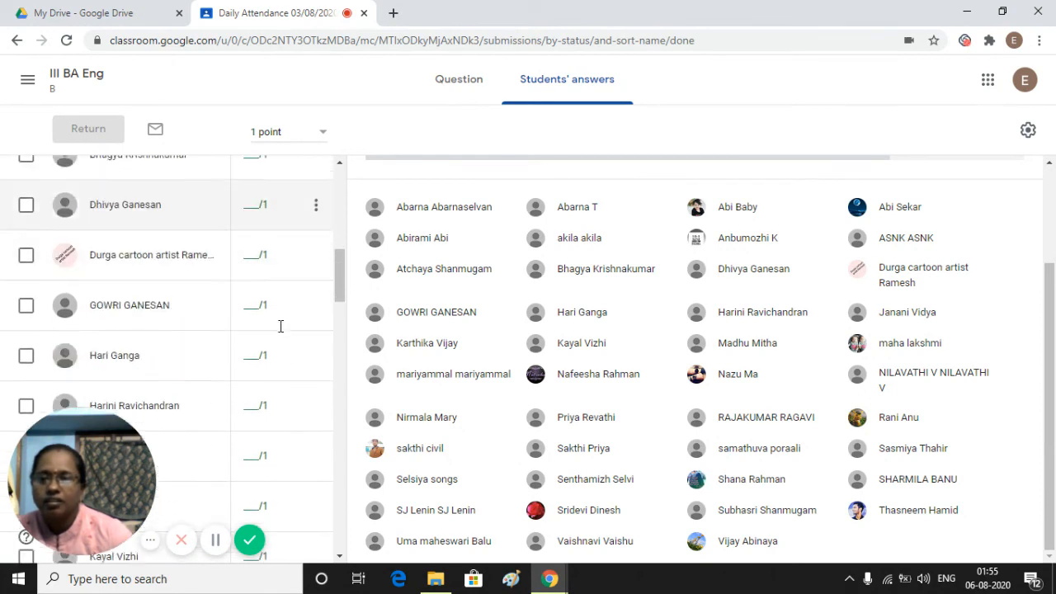
scroll(280, 326, "down", 12)
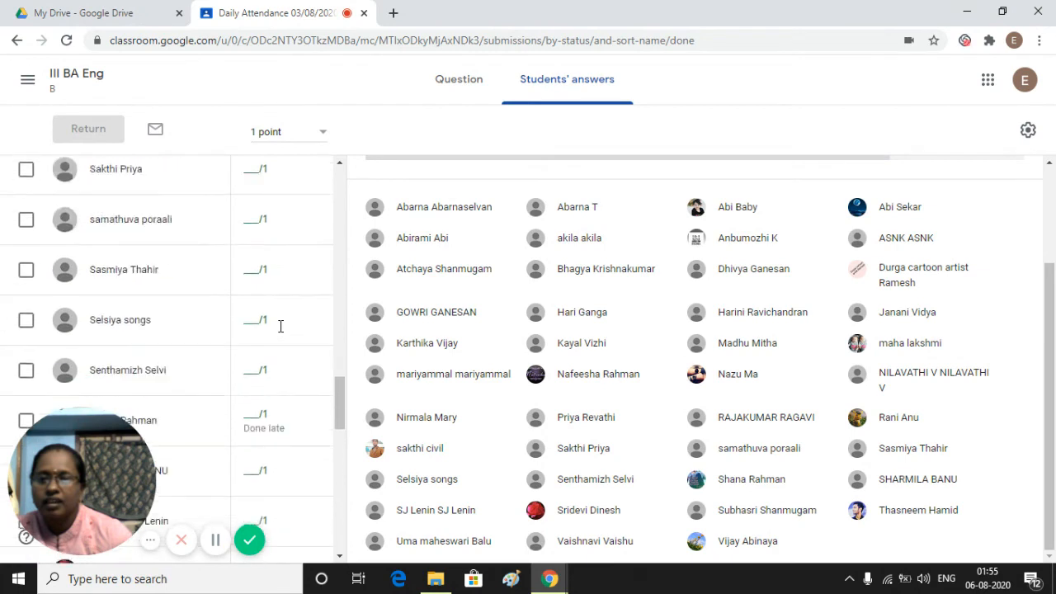
scroll(280, 325, "down", 10)
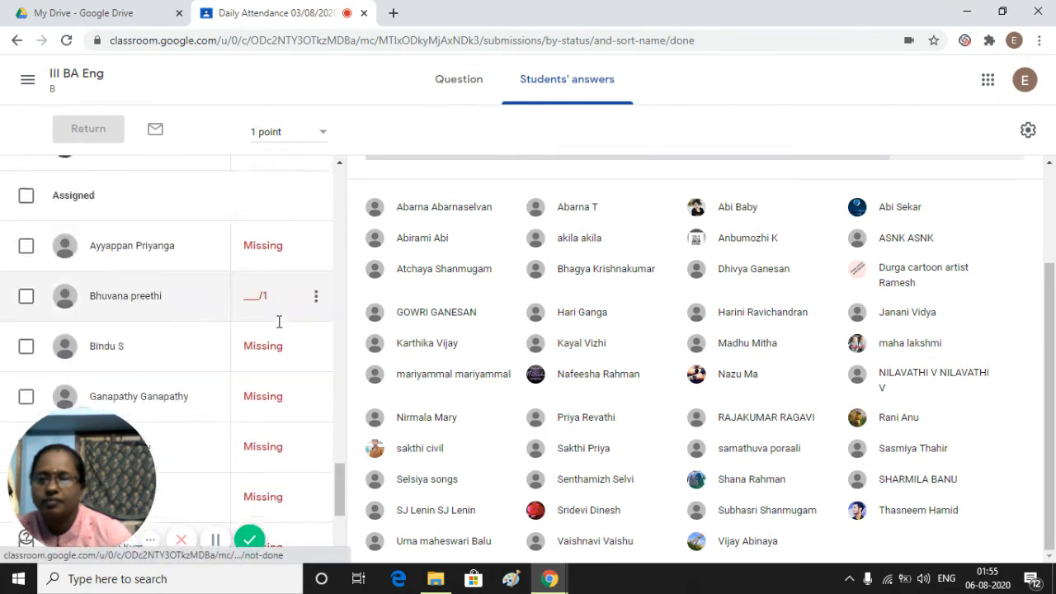
scroll(279, 322, "down", 1)
scroll(259, 278, "up", 1)
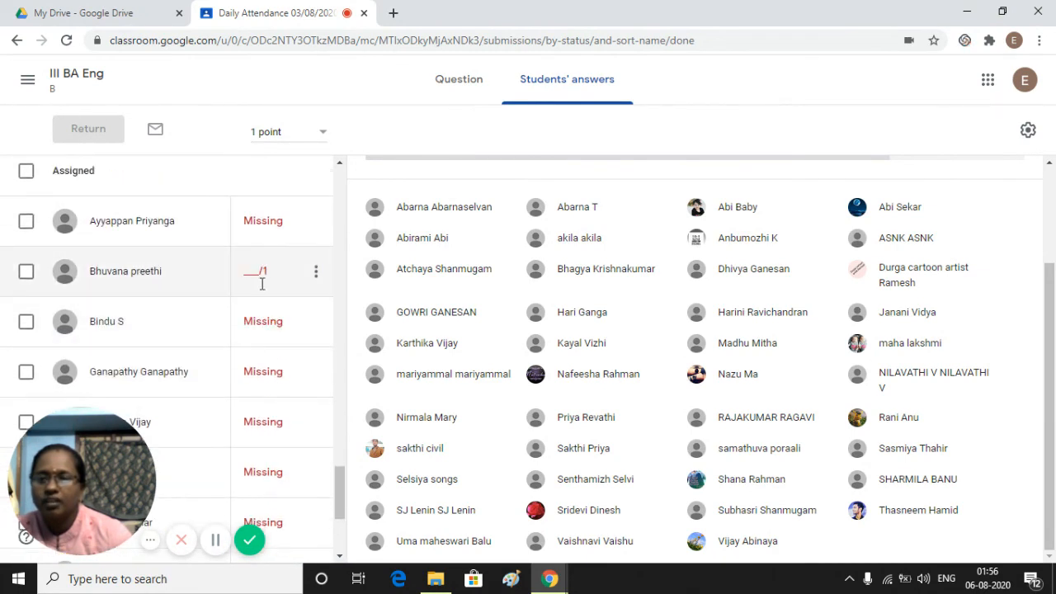
scroll(263, 282, "up", 1)
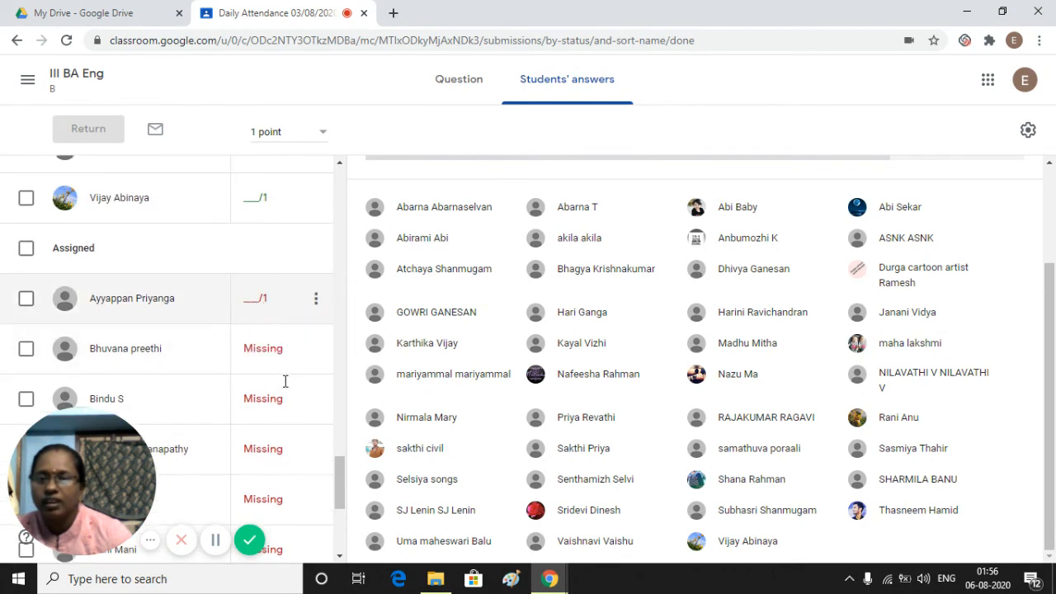
scroll(285, 381, "down", 4)
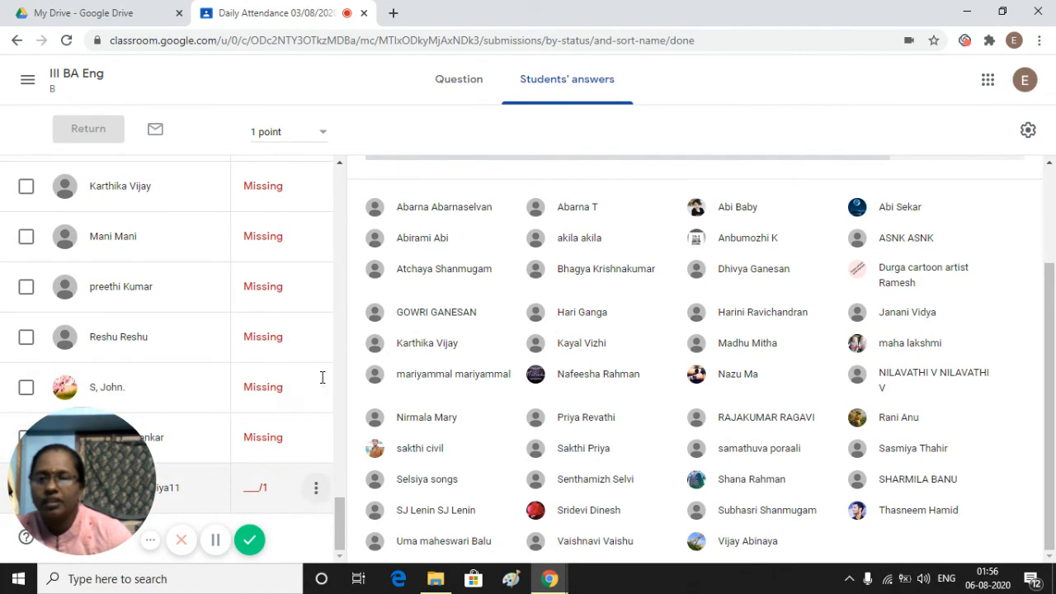
Step: Return to the III BA Eng classwork and open the UNIT-I(Literary Theory & Literary History) topic with Home Assignment-1
left_click(218, 541)
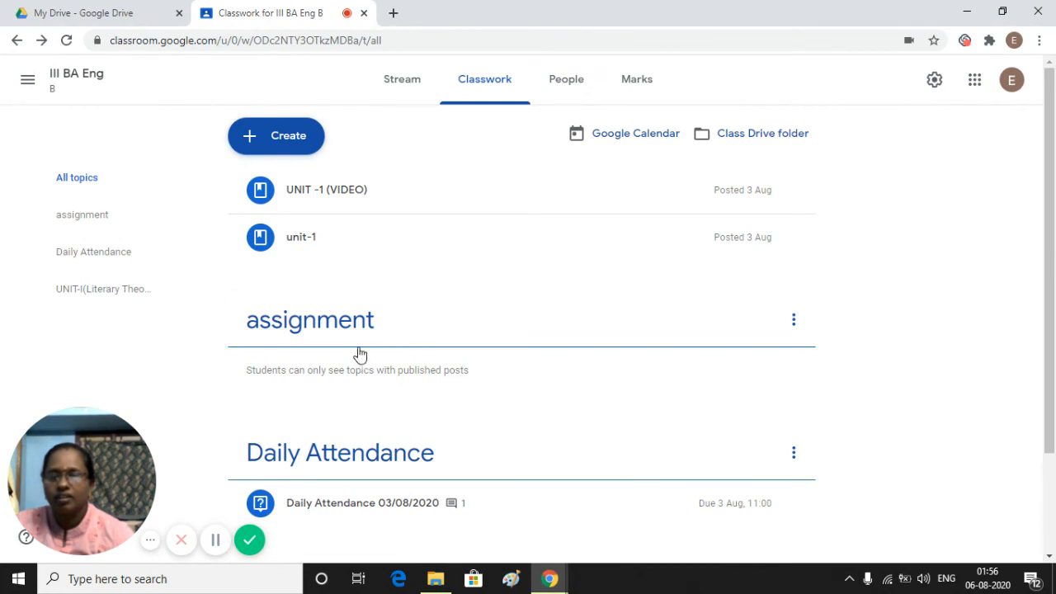
double_click(336, 336)
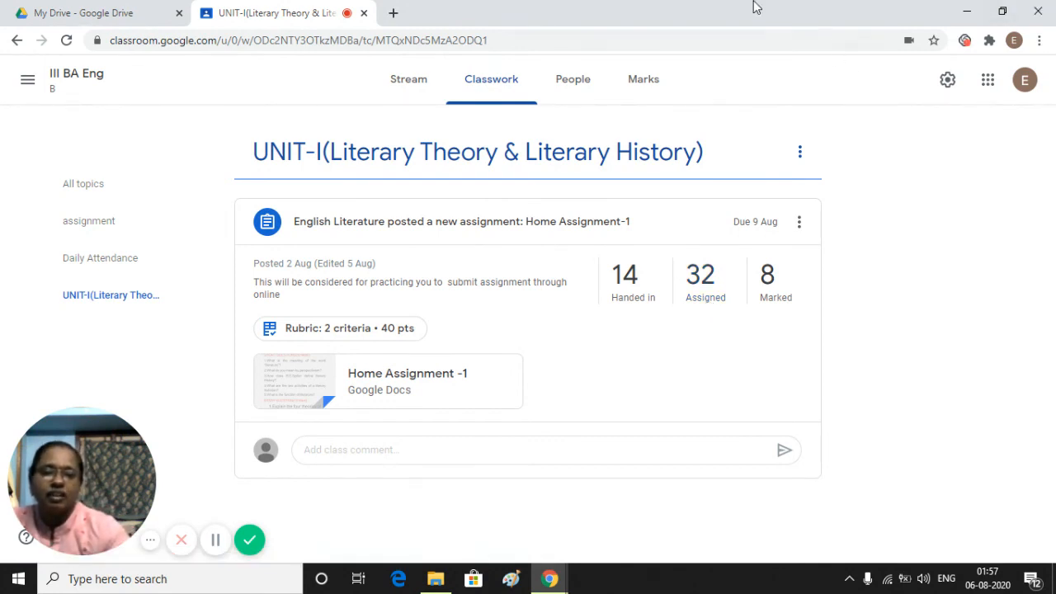
Step: Open the handed-in student work for Home Assignment-1 and examine the student list for handed-in, resubmitted and unmarked work
left_click(636, 287)
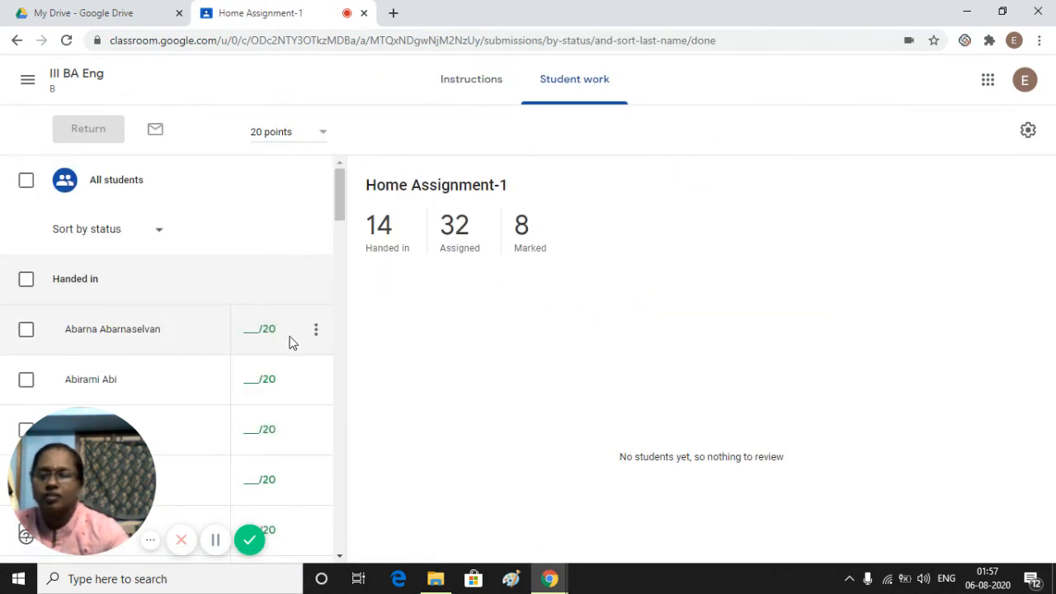
scroll(296, 387, "down", 1)
scroll(296, 392, "down", 2)
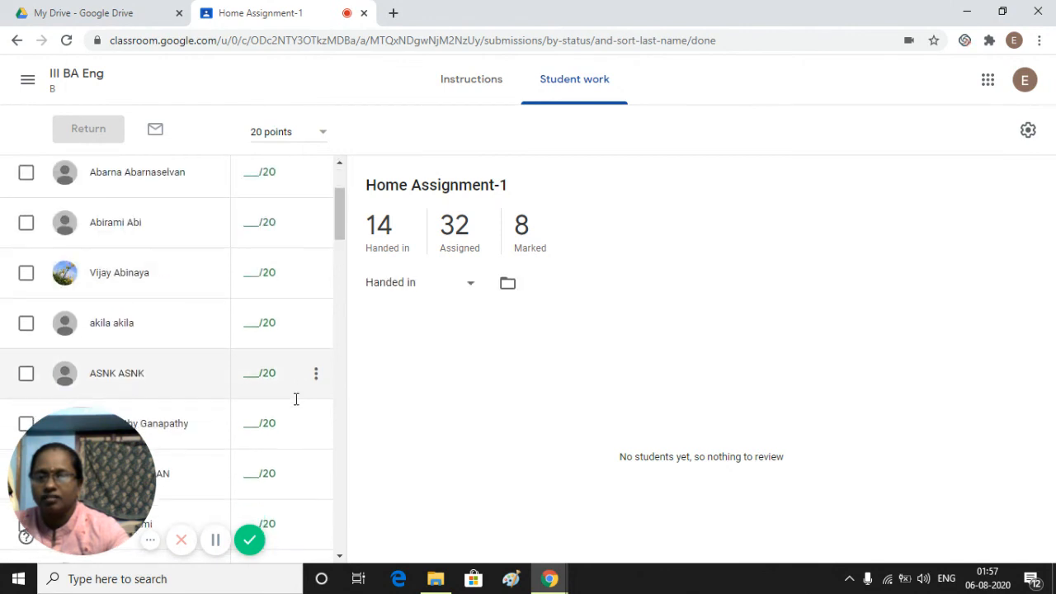
scroll(301, 449, "down", 8)
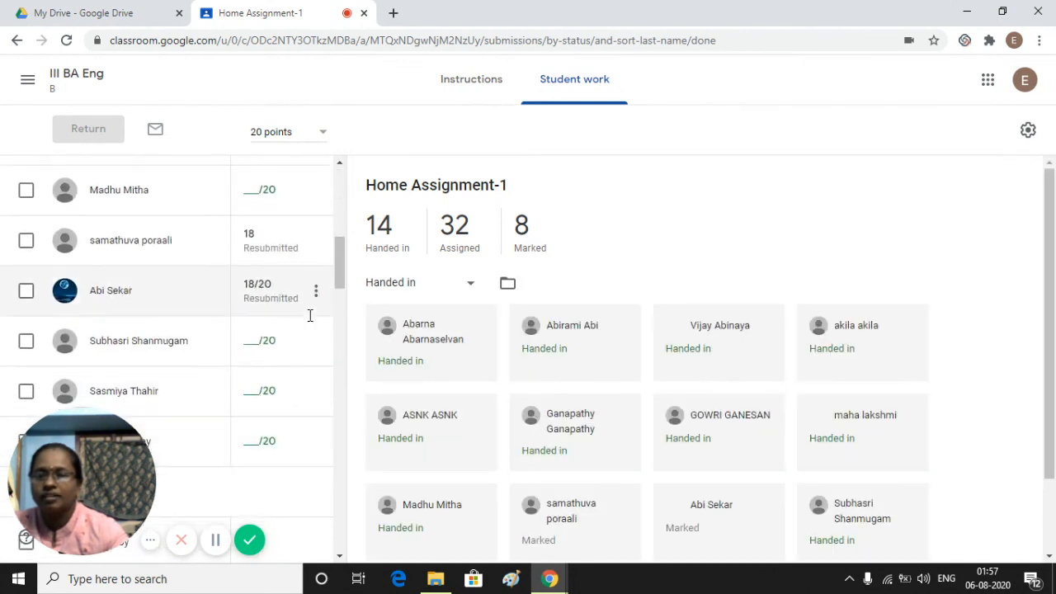
scroll(308, 313, "down", 2)
scroll(311, 341, "down", 6)
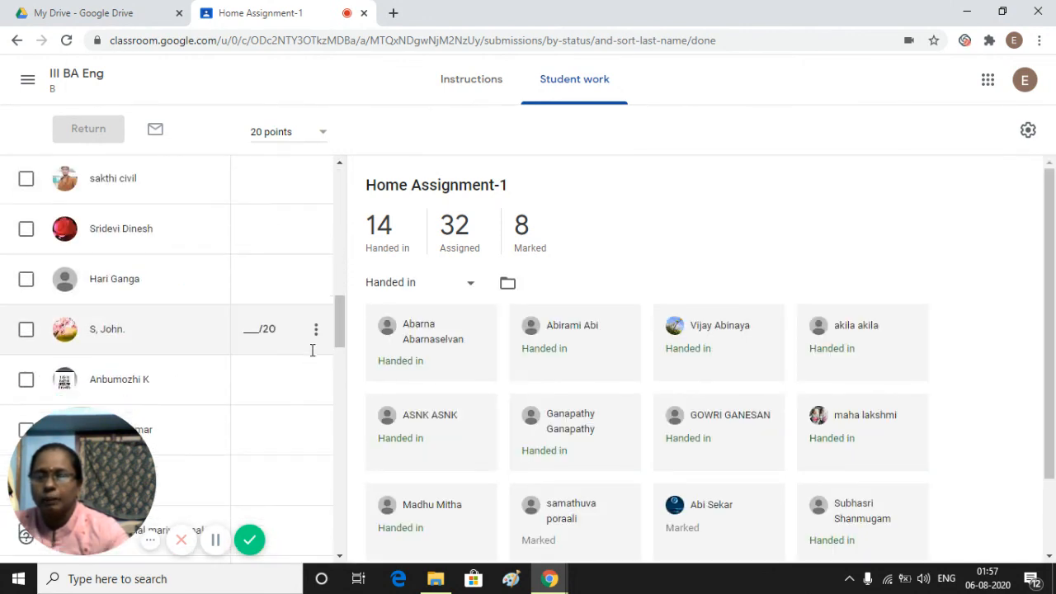
scroll(312, 355, "down", 3)
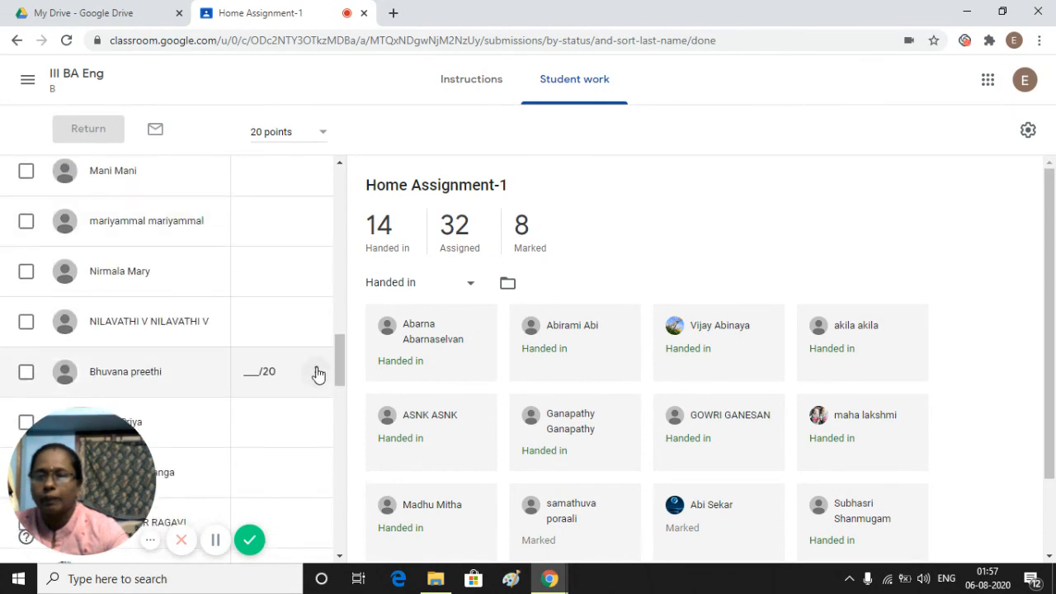
scroll(317, 351, "up", 2)
scroll(313, 338, "up", 15)
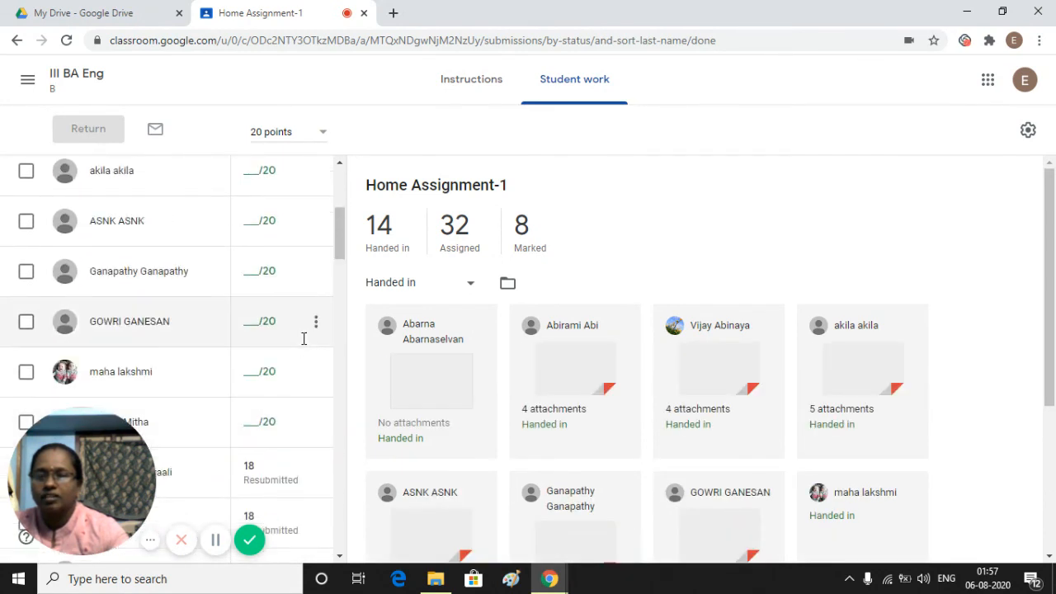
scroll(280, 314, "up", 2)
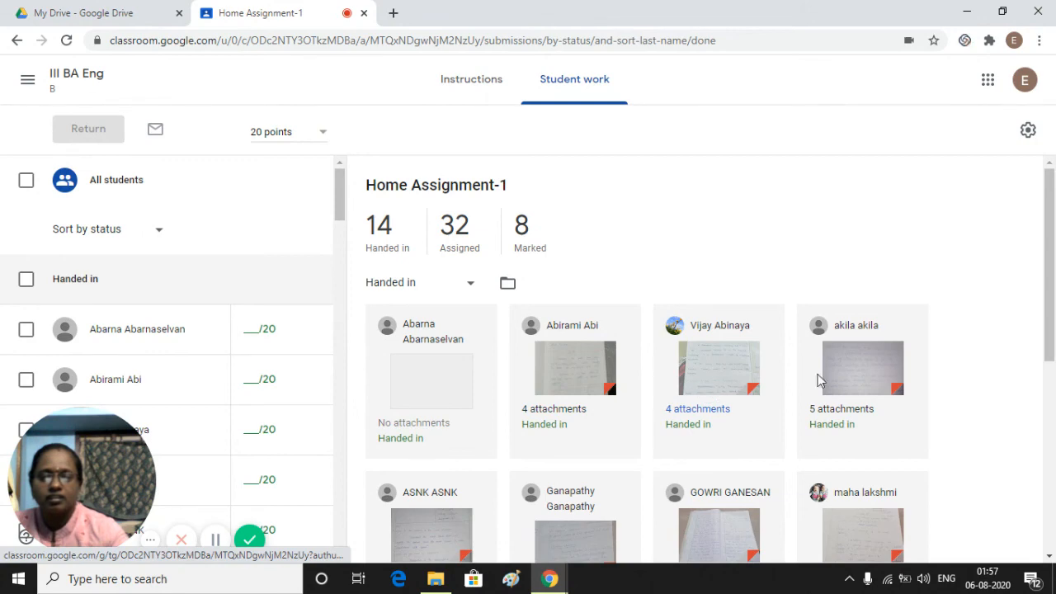
Step: Open the last submission among the handed-in work and view each of its six attached images
scroll(812, 429, "down", 5)
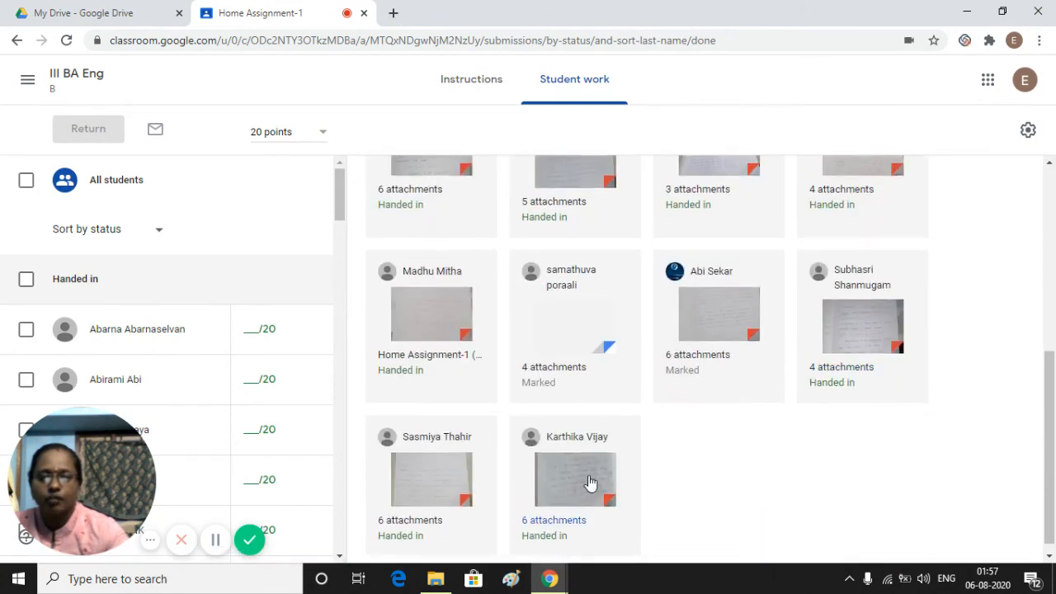
scroll(589, 483, "down", 1)
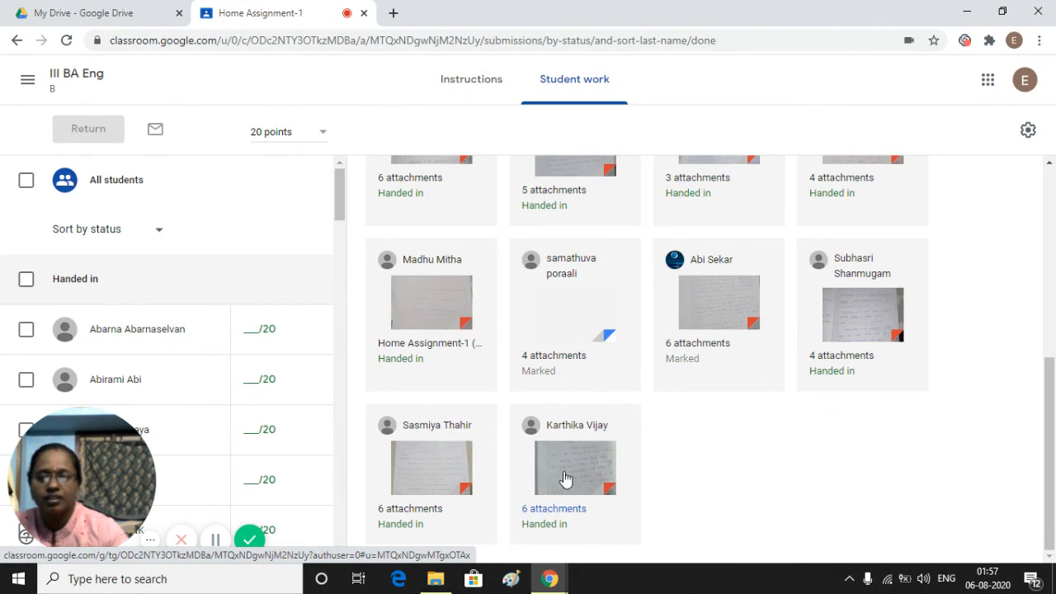
left_click(565, 478)
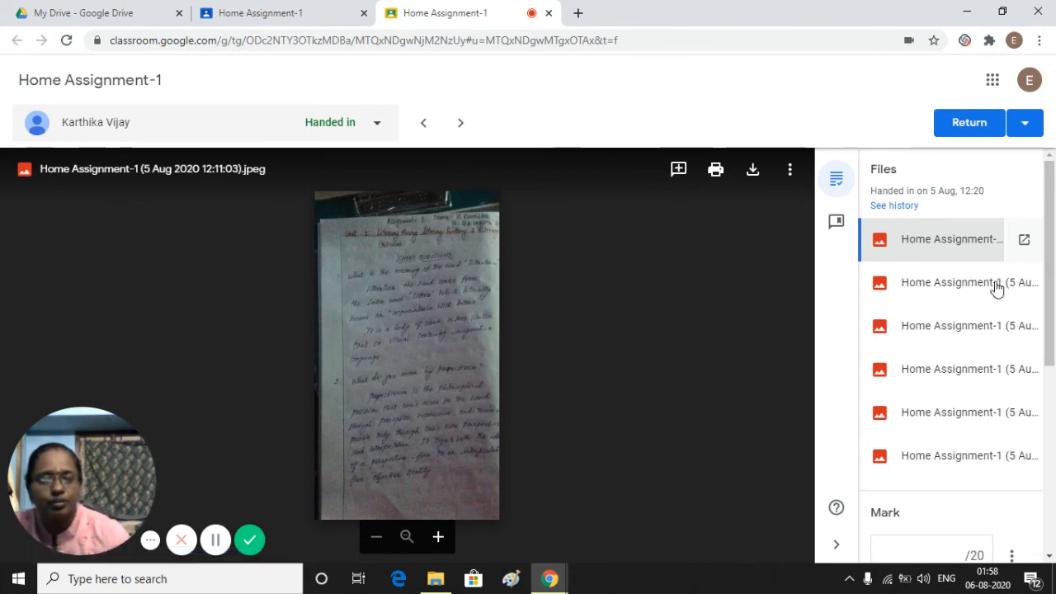
left_click(996, 286)
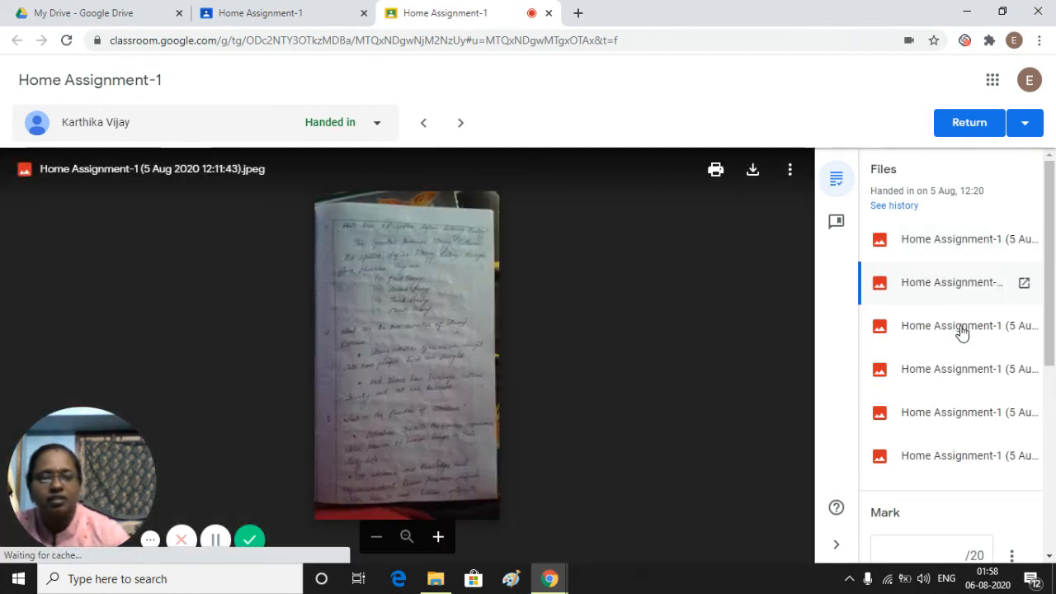
left_click(961, 328)
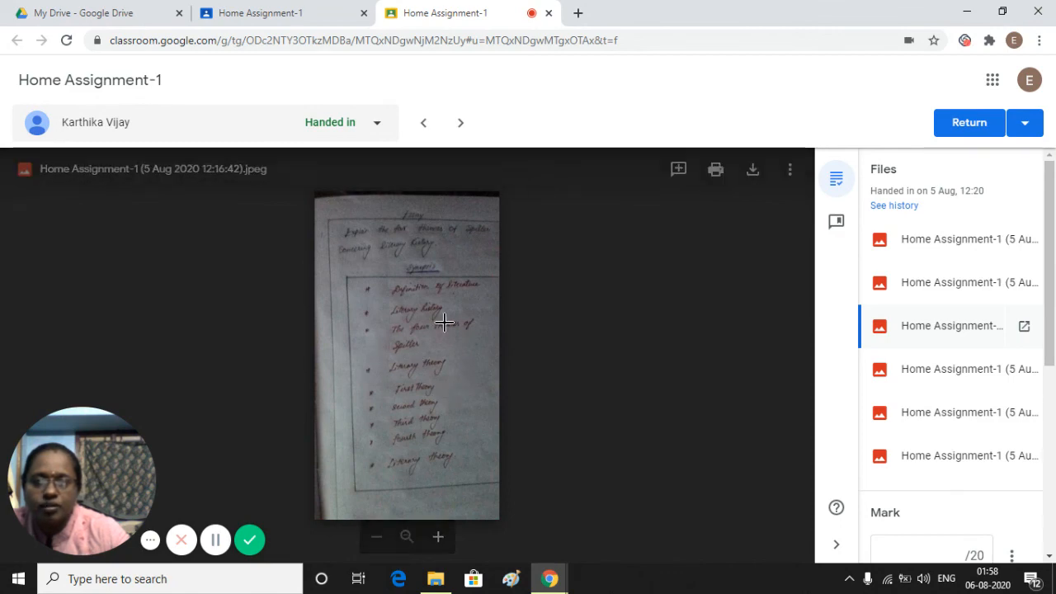
left_click(930, 377)
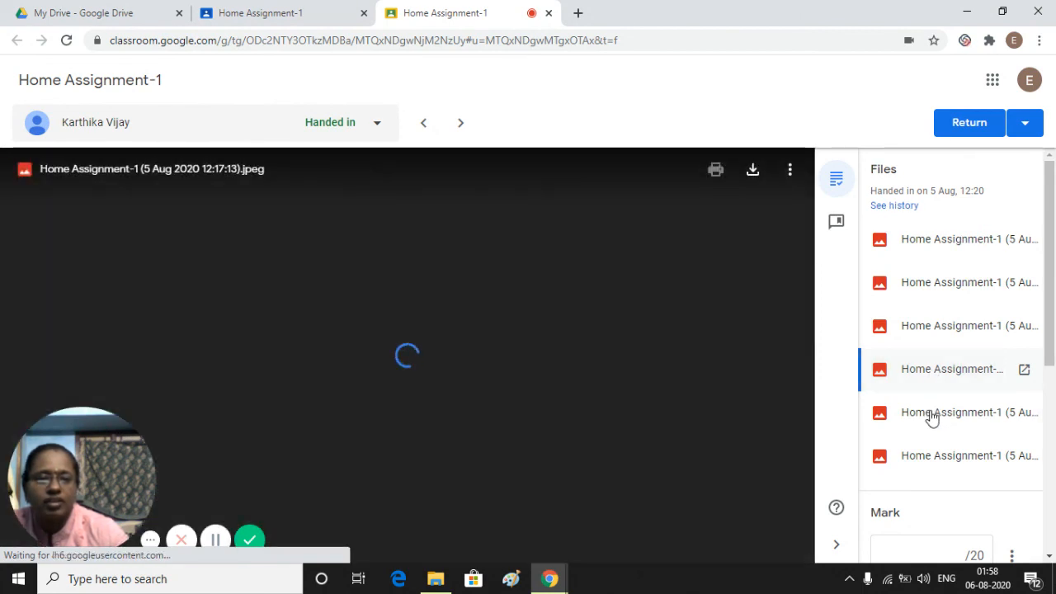
left_click(930, 417)
left_click(934, 452)
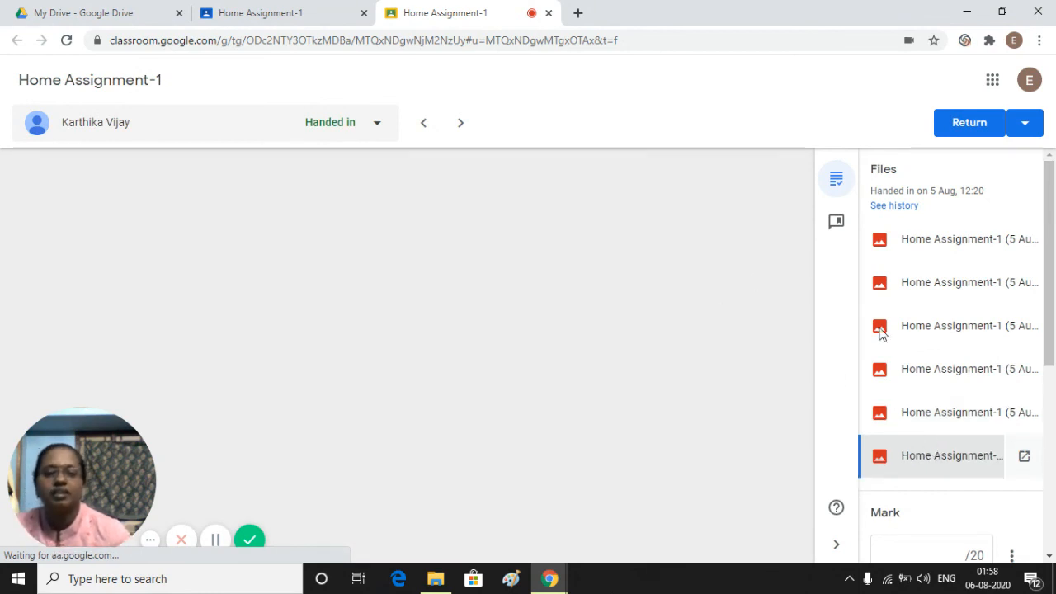
Step: Give the open submission a mark of 18 out of 20 and return the work to the student
scroll(936, 419, "down", 4)
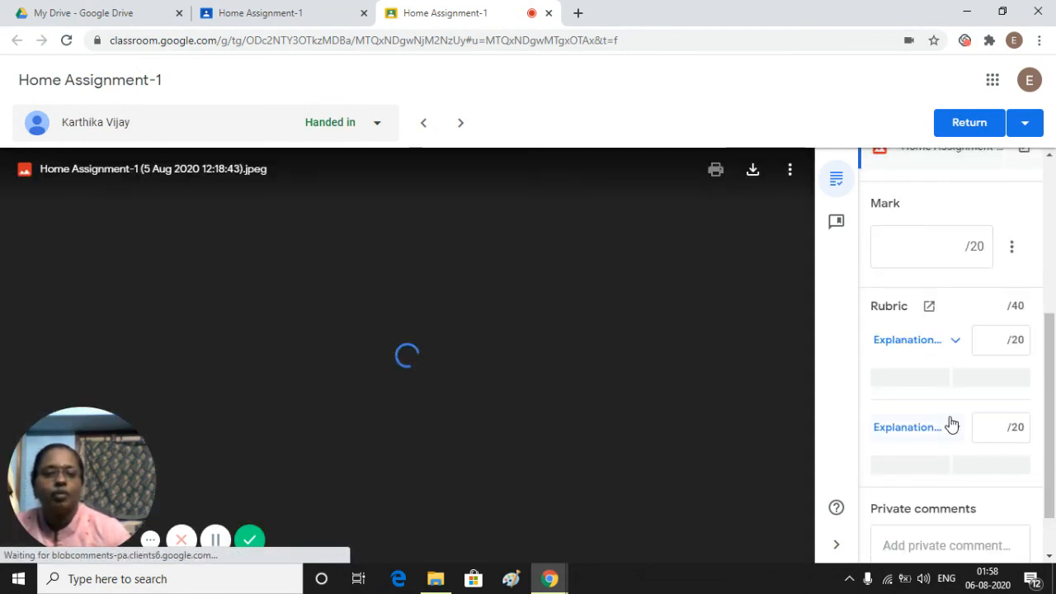
scroll(951, 424, "up", 2)
left_click(964, 402)
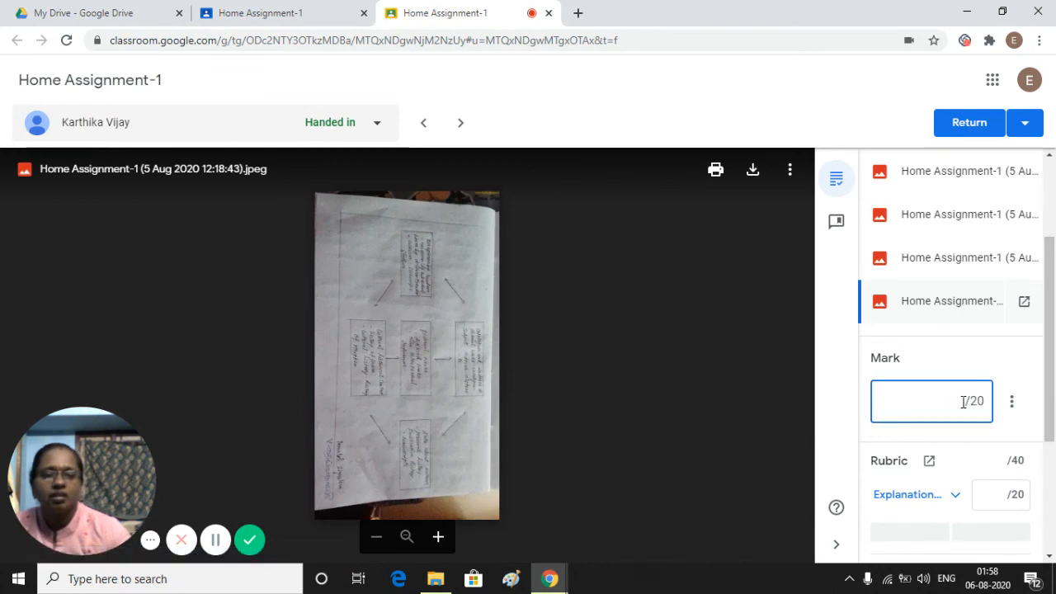
type("1")
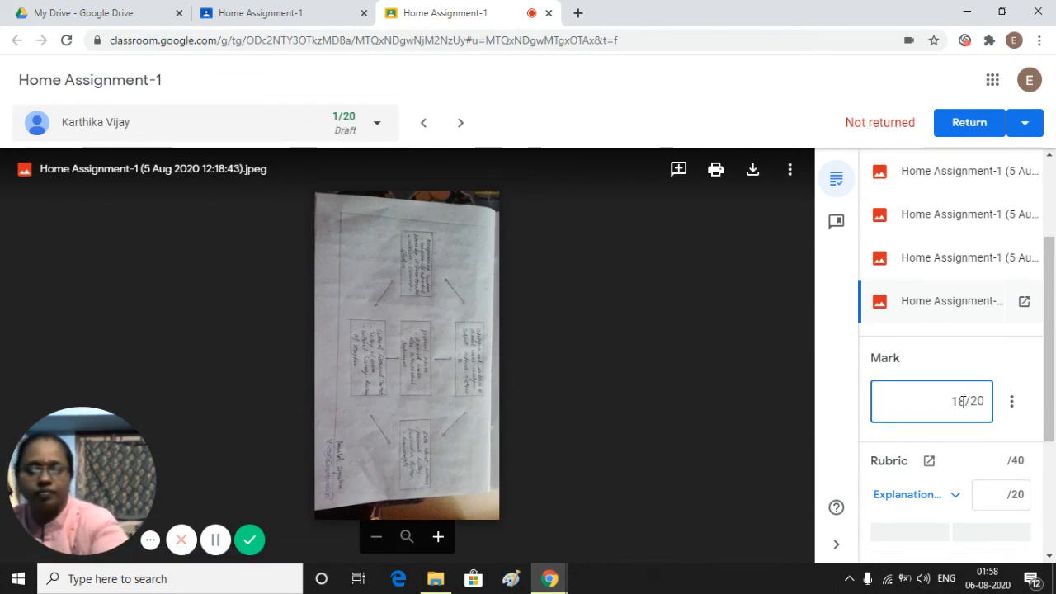
type("8")
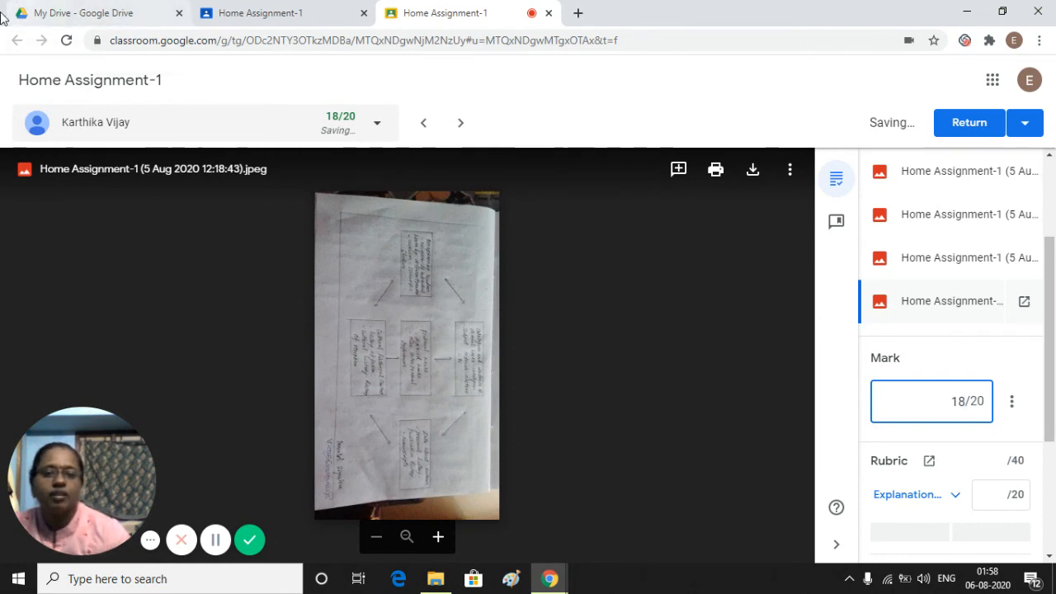
left_click(981, 129)
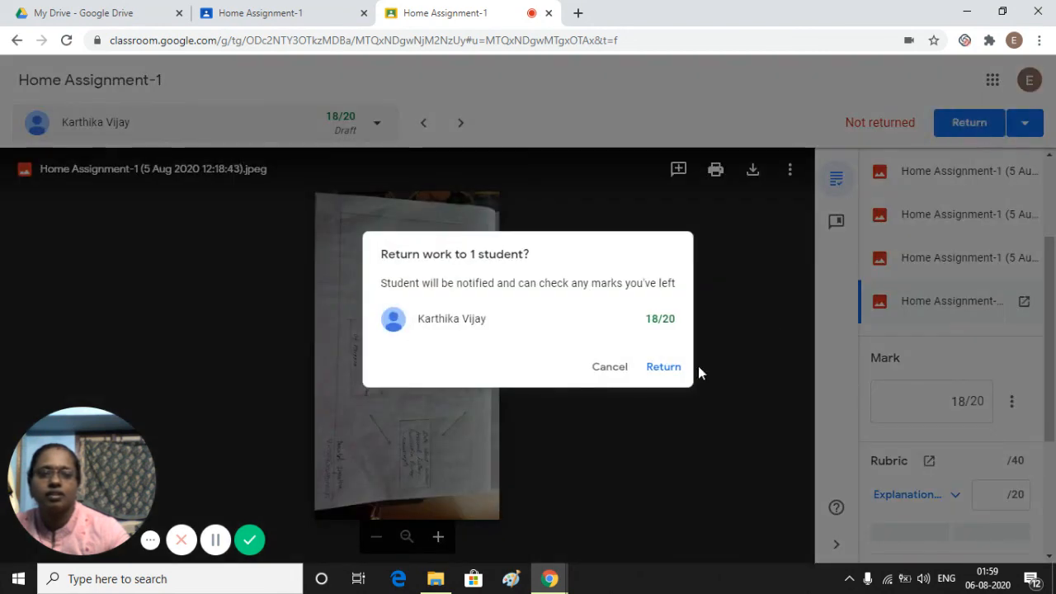
left_click(676, 370)
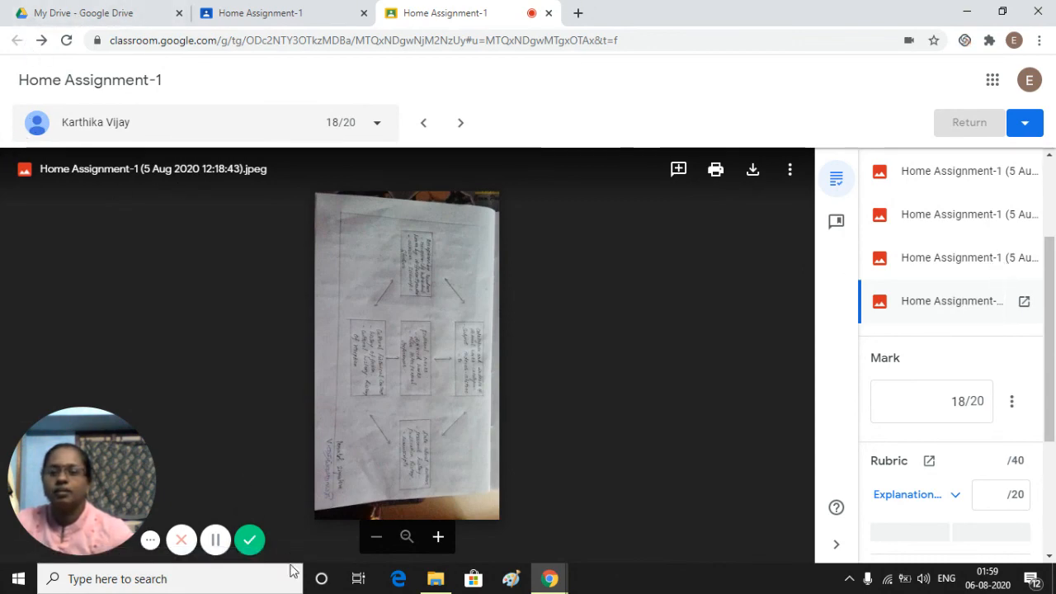
left_click(215, 539)
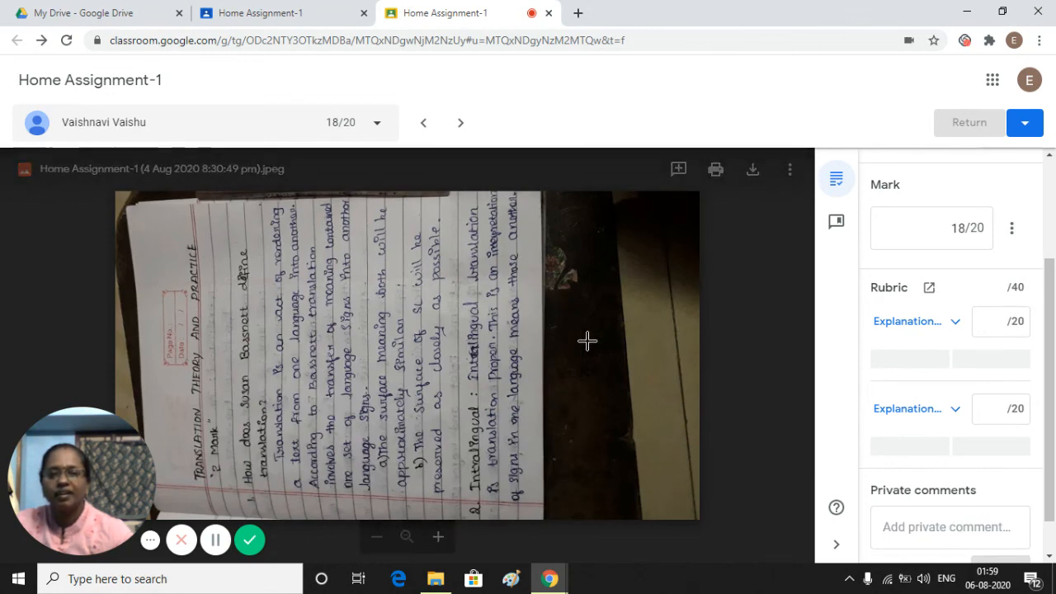
left_click(214, 539)
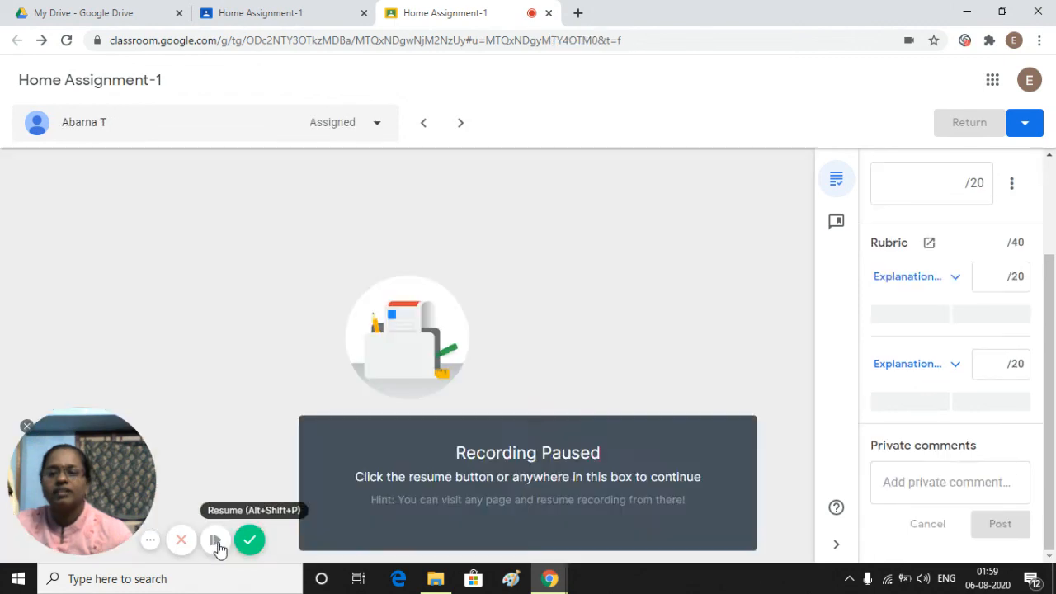
left_click(212, 539)
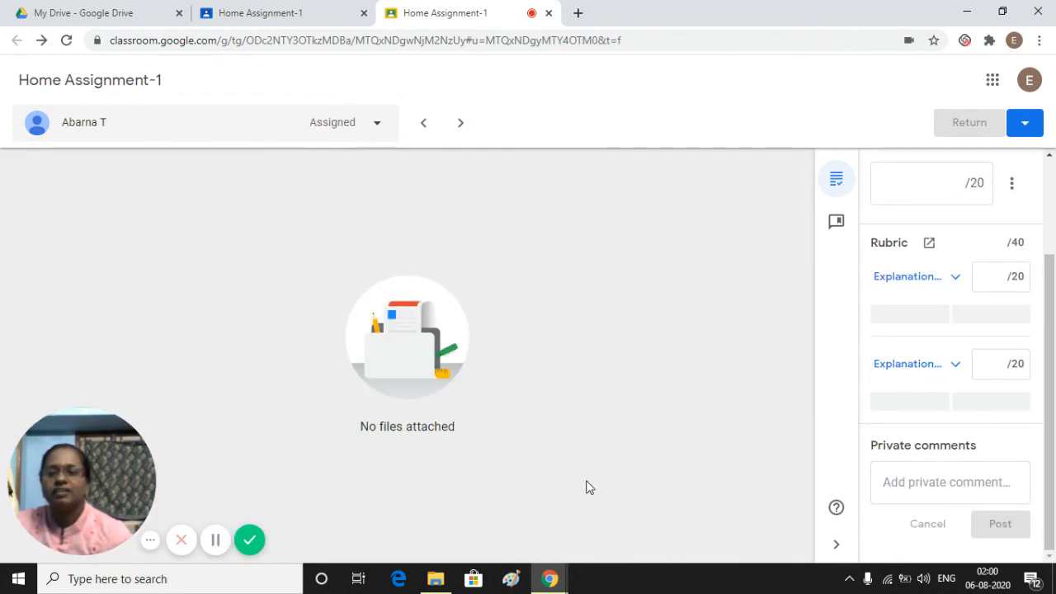
Step: Go back through the students to the submission handed in on 5 Aug, 08:37 and look over its attached files
left_click(421, 124)
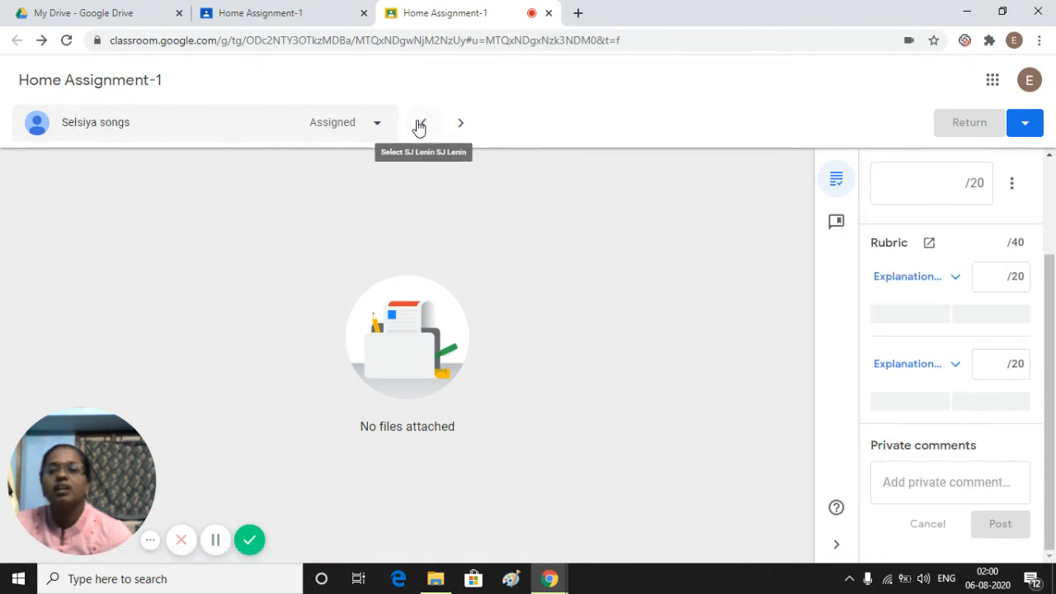
left_click(420, 125)
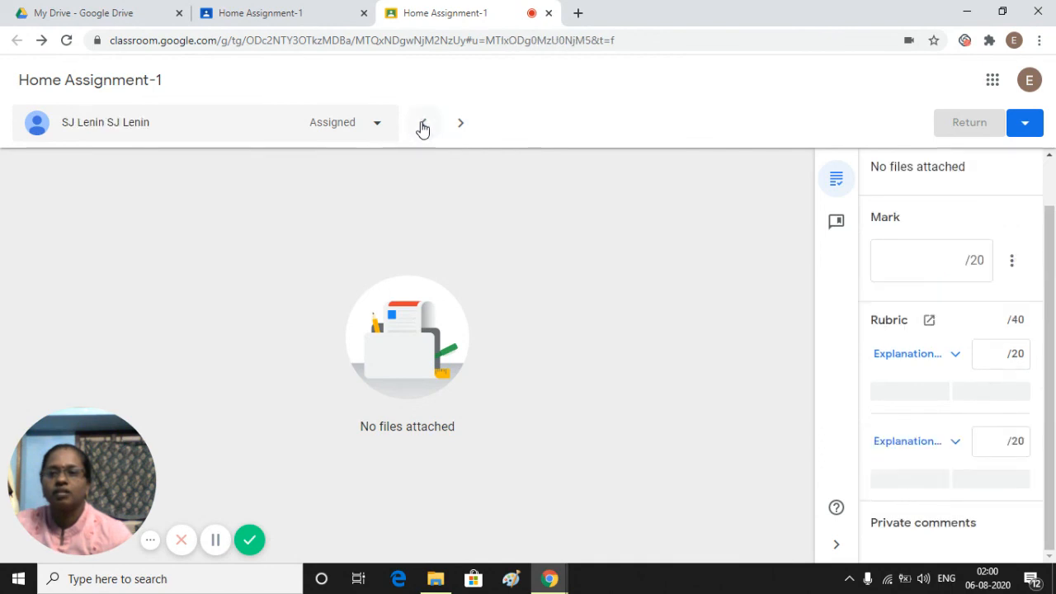
left_click(421, 125)
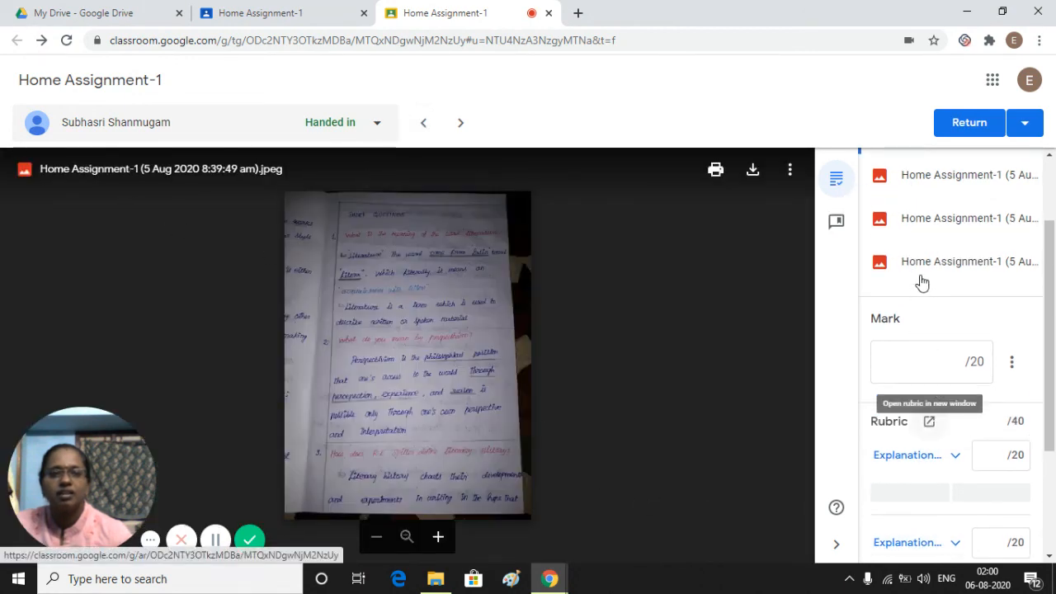
scroll(922, 282, "up", 2)
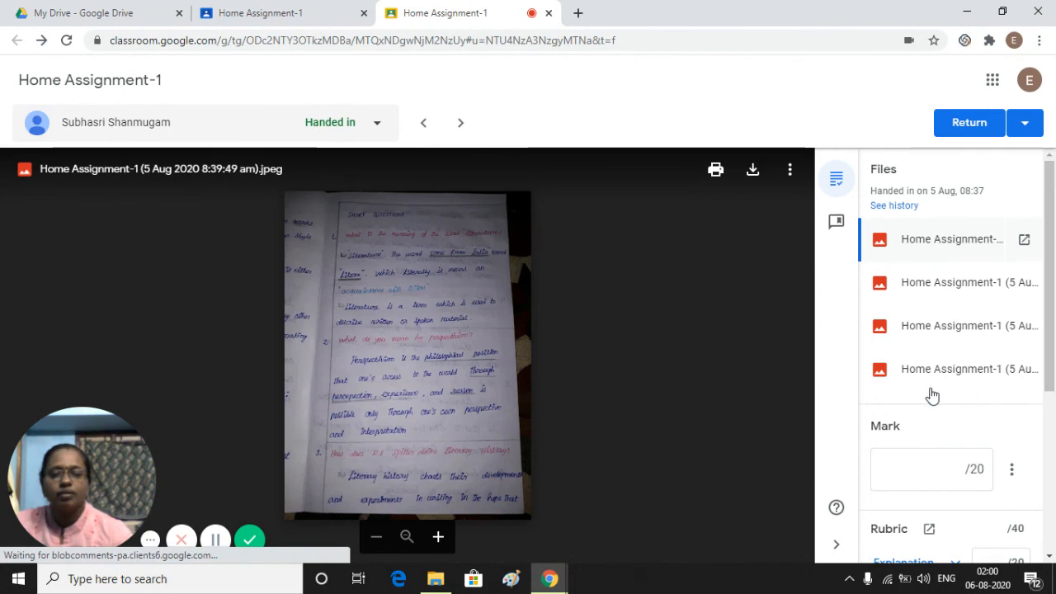
scroll(932, 398, "down", 1)
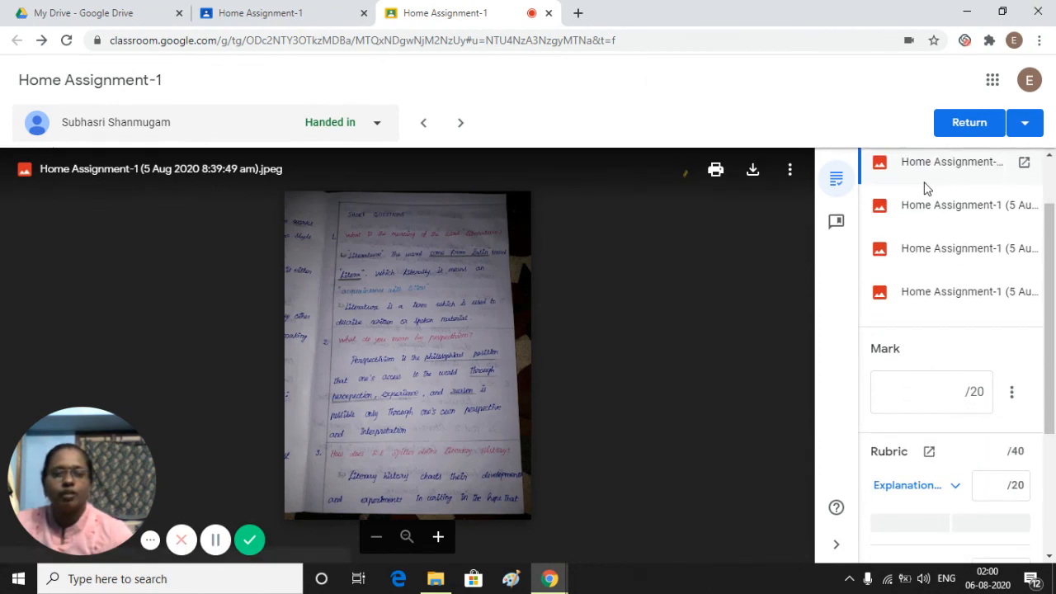
scroll(936, 247, "up", 1)
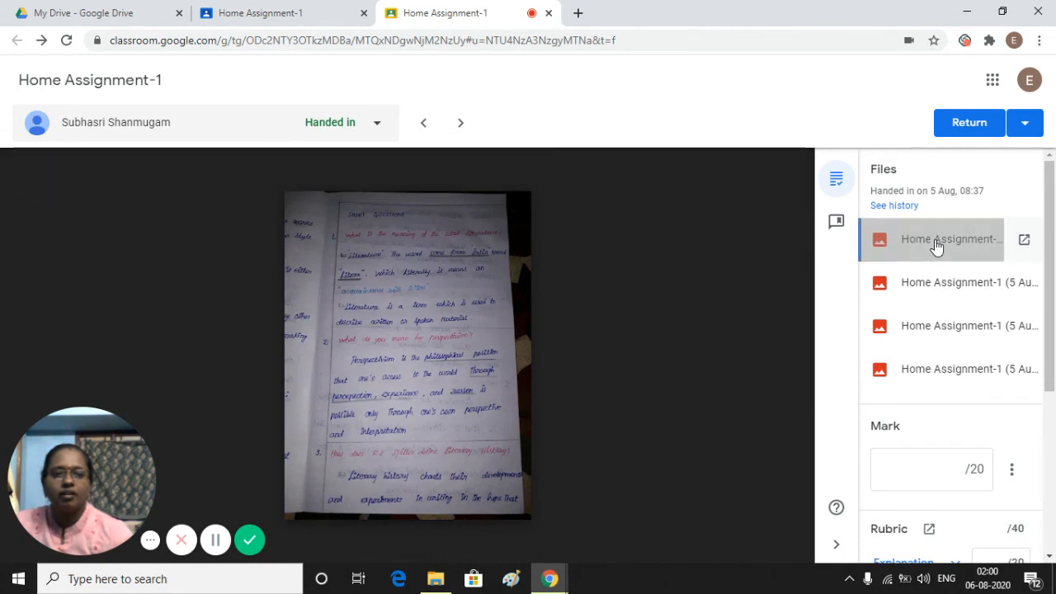
Step: Inspect the submission's second image at a larger size and give the work a mark of 18 out of 20
left_click(928, 289)
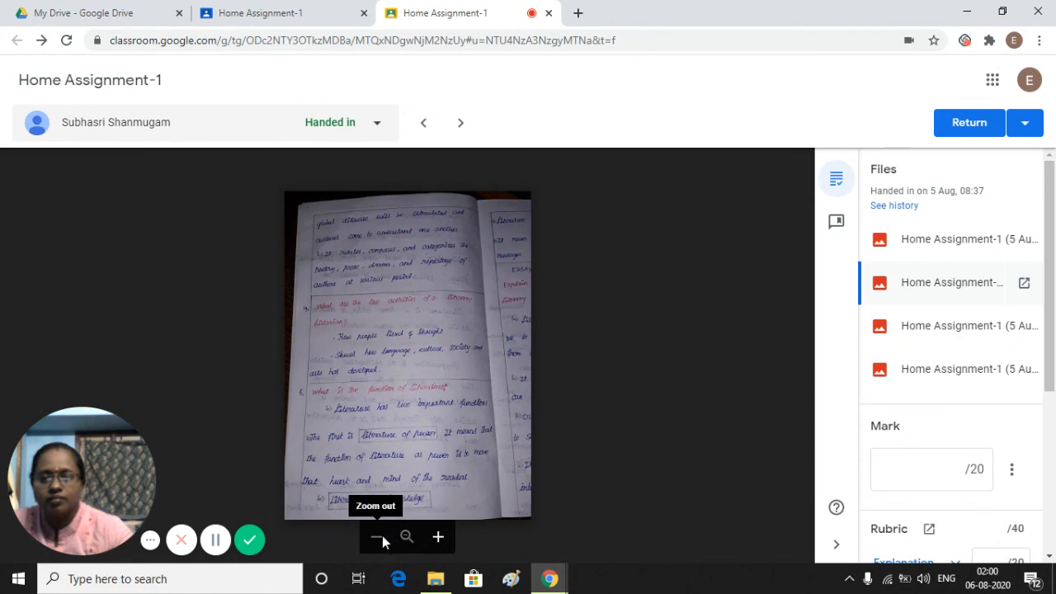
left_click(440, 538)
left_click(440, 537)
left_click(440, 538)
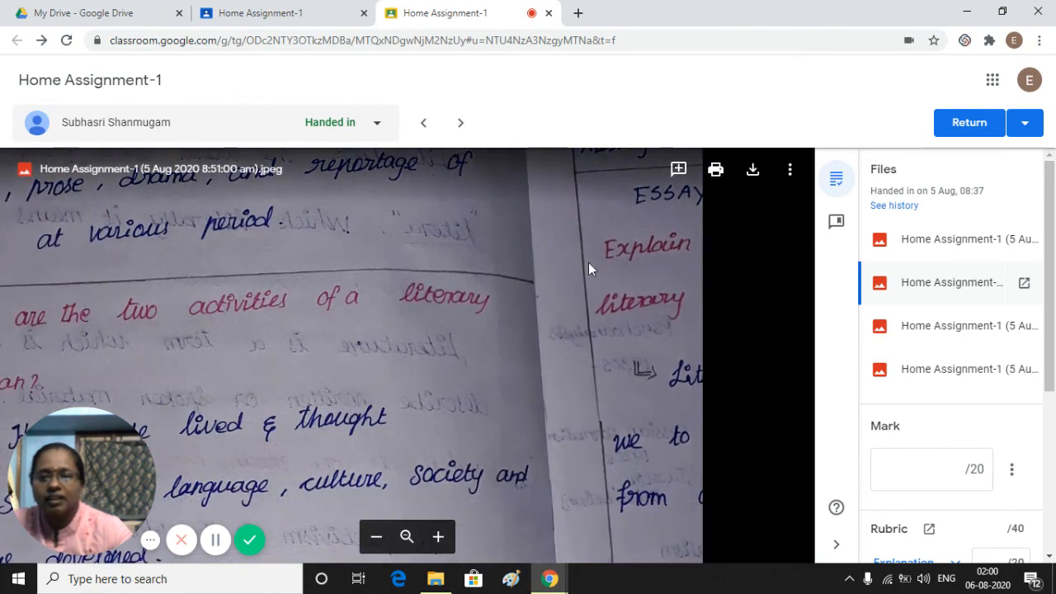
left_click(376, 537)
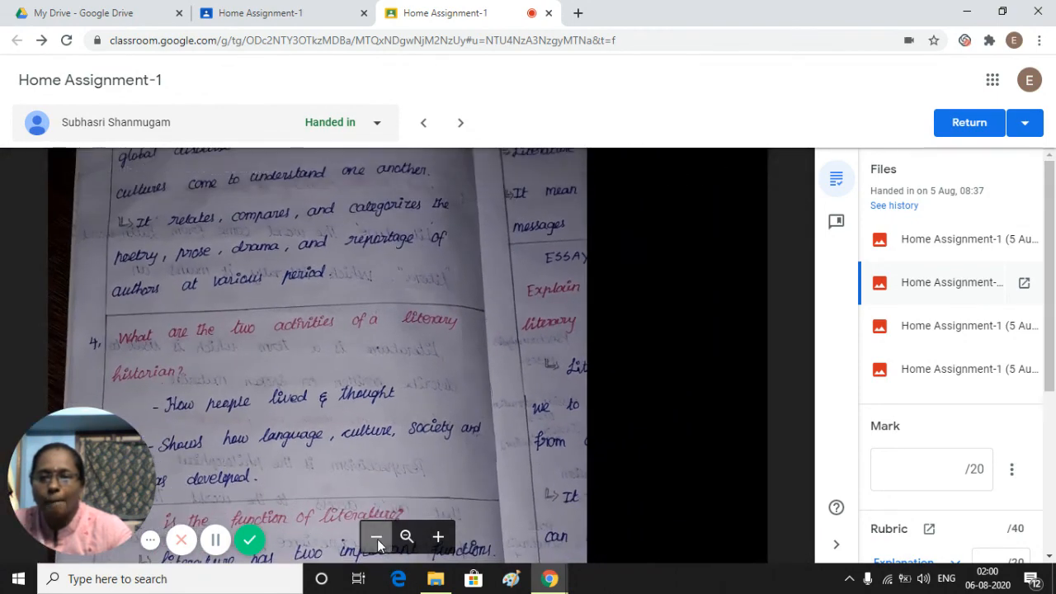
left_click(377, 538)
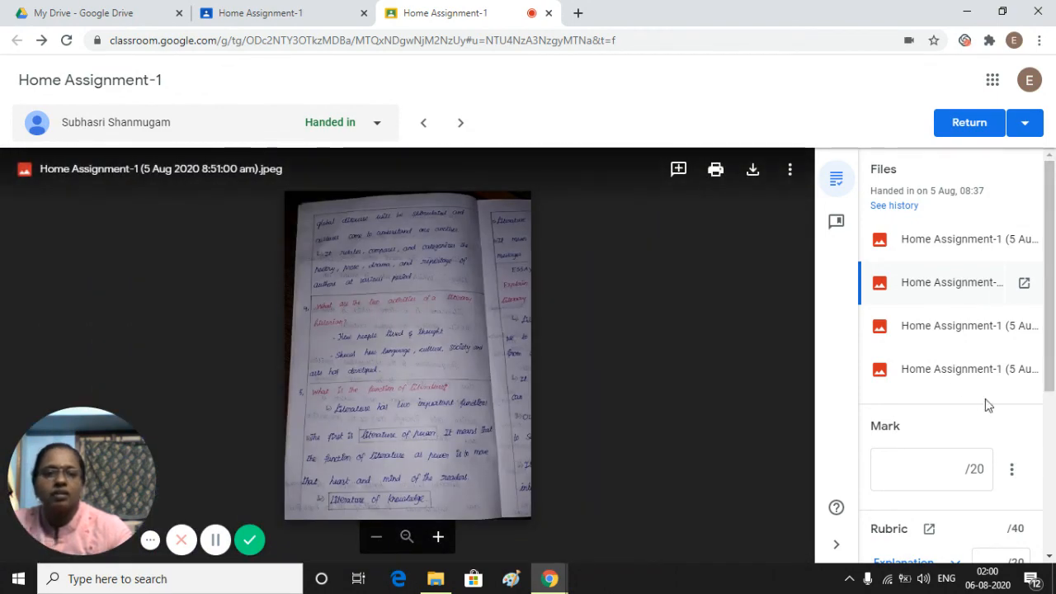
left_click(963, 467)
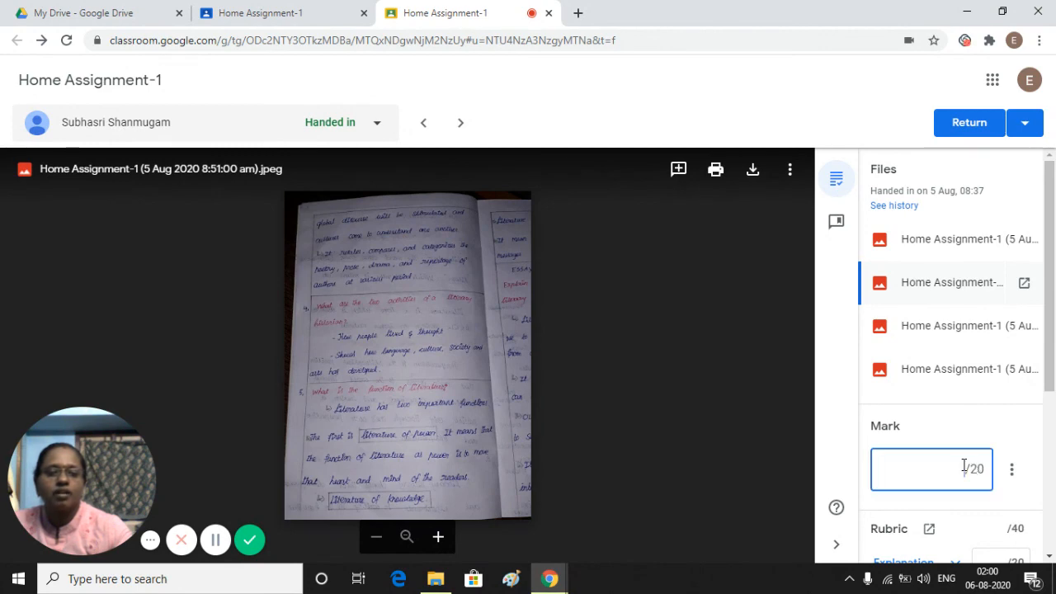
type("18")
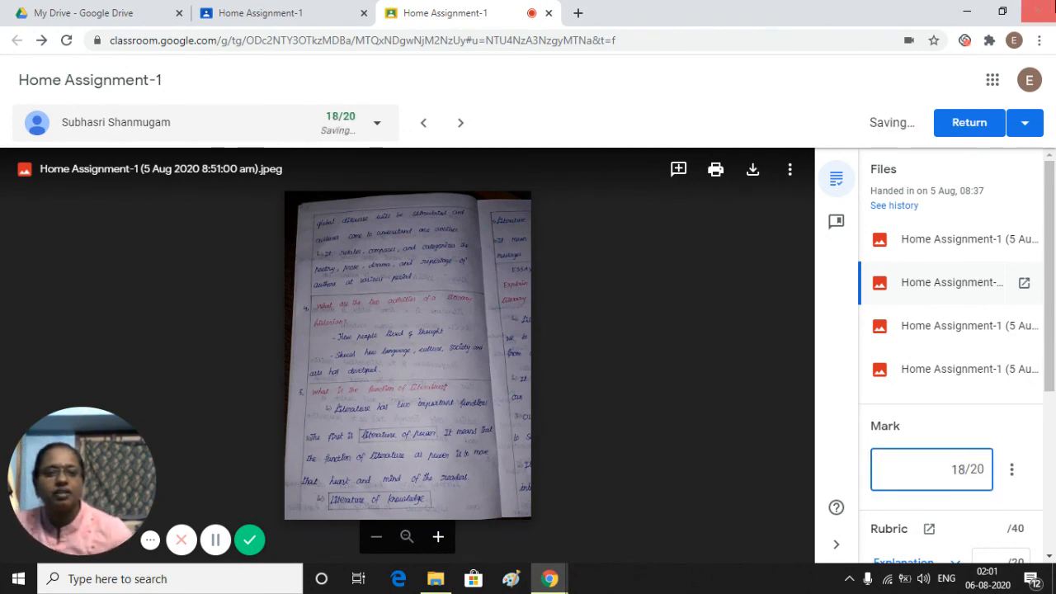
Step: Try to return the marked submission to the student and look over the handed-in work in the Home Assignment-1 overview
left_click(959, 130)
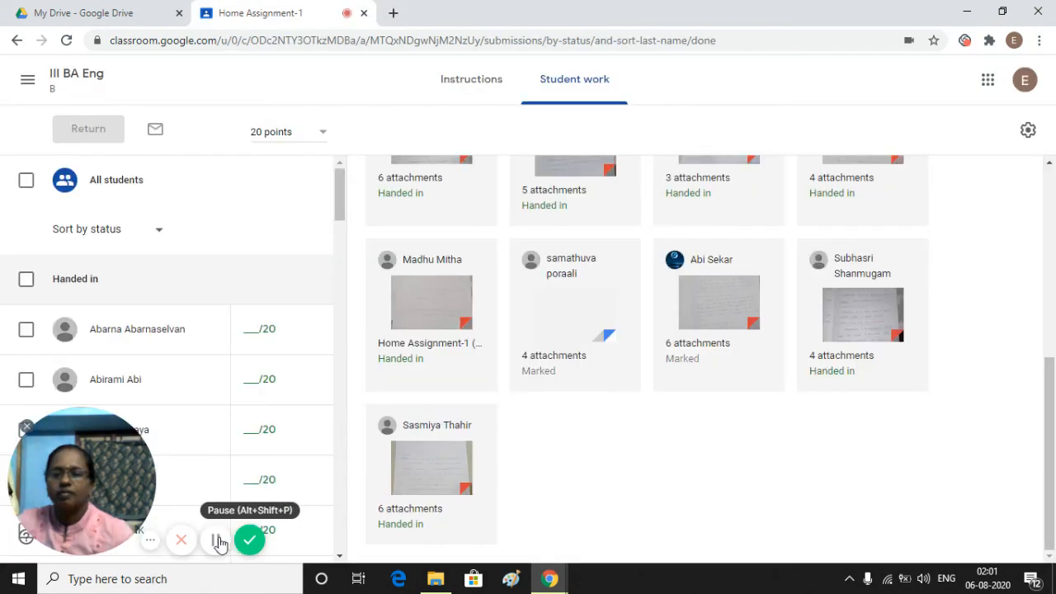
scroll(448, 487, "up", 4)
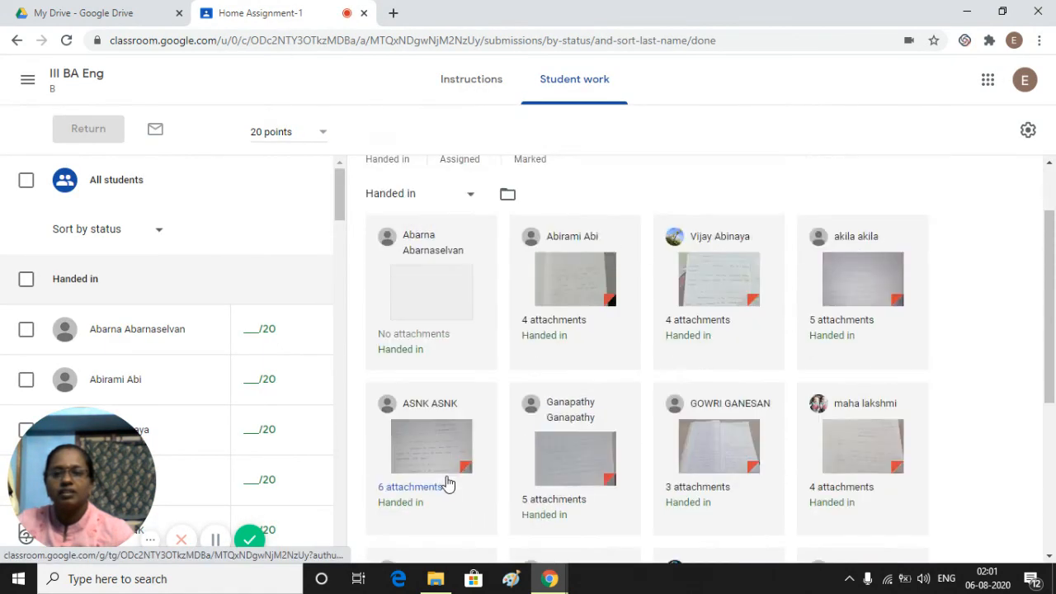
scroll(448, 485, "up", 1)
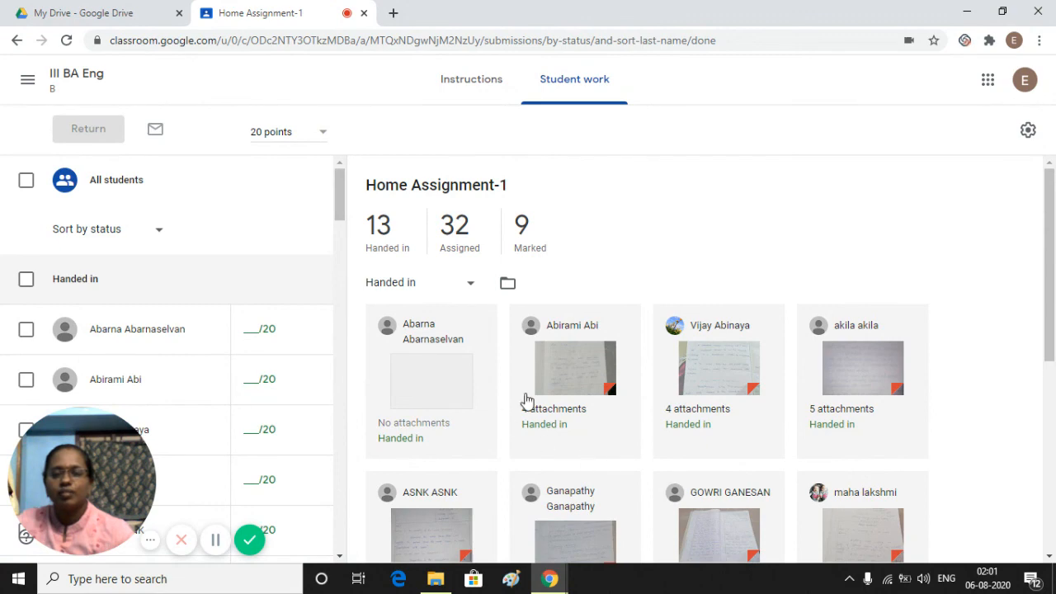
scroll(532, 402, "down", 4)
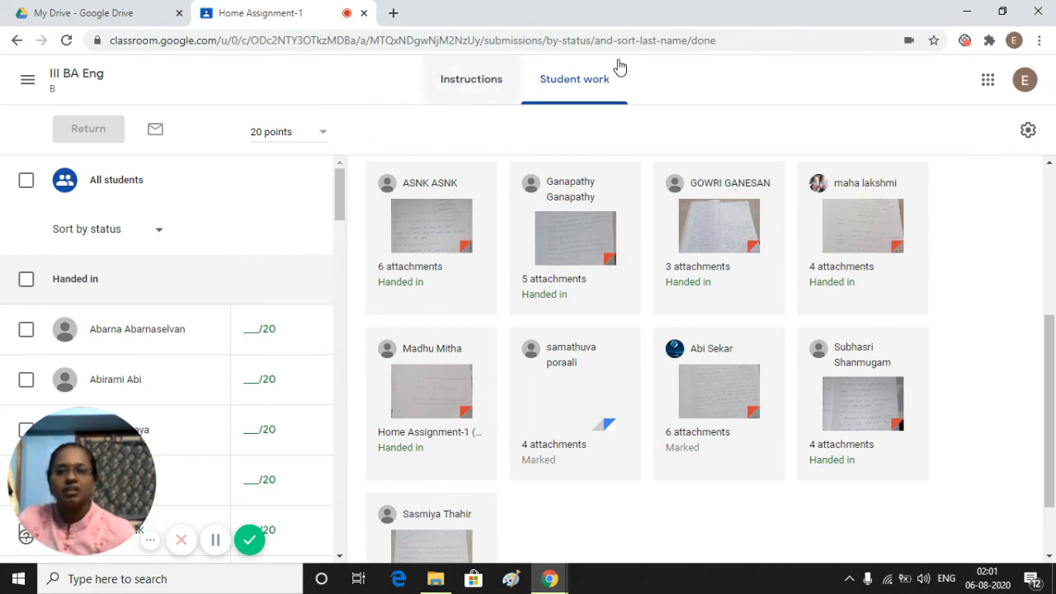
scroll(569, 412, "up", 4)
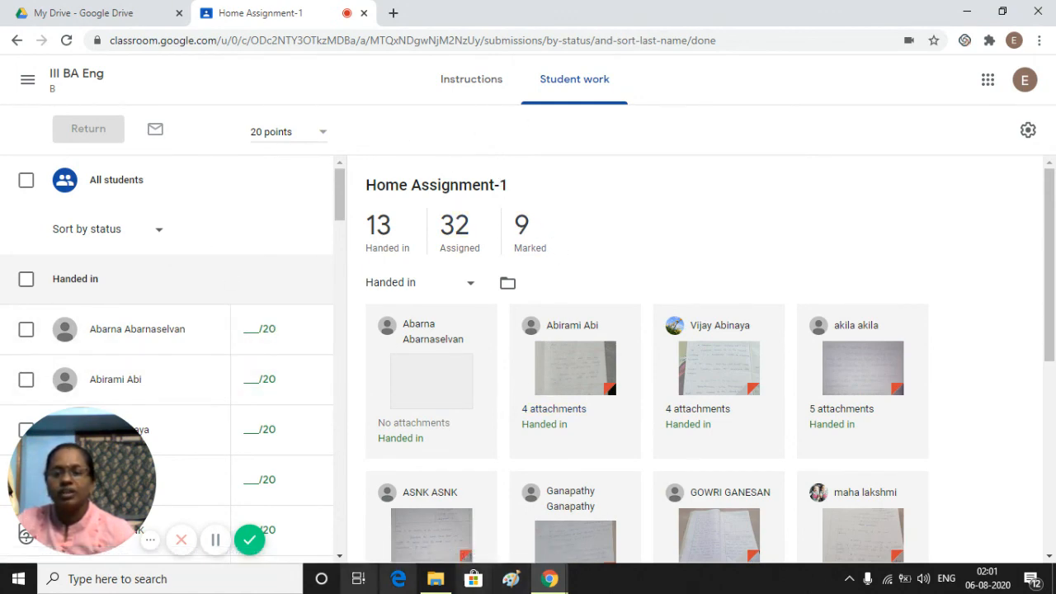
Step: View the Home Assignment-1 instructions and open the To do list for the enrolled classes
left_click(219, 551)
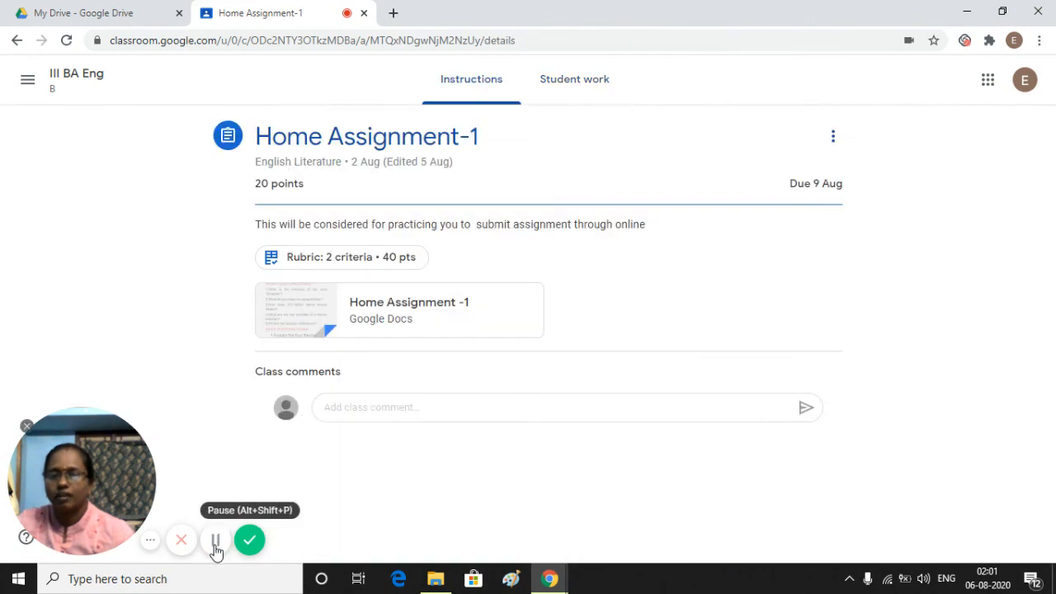
left_click(27, 82)
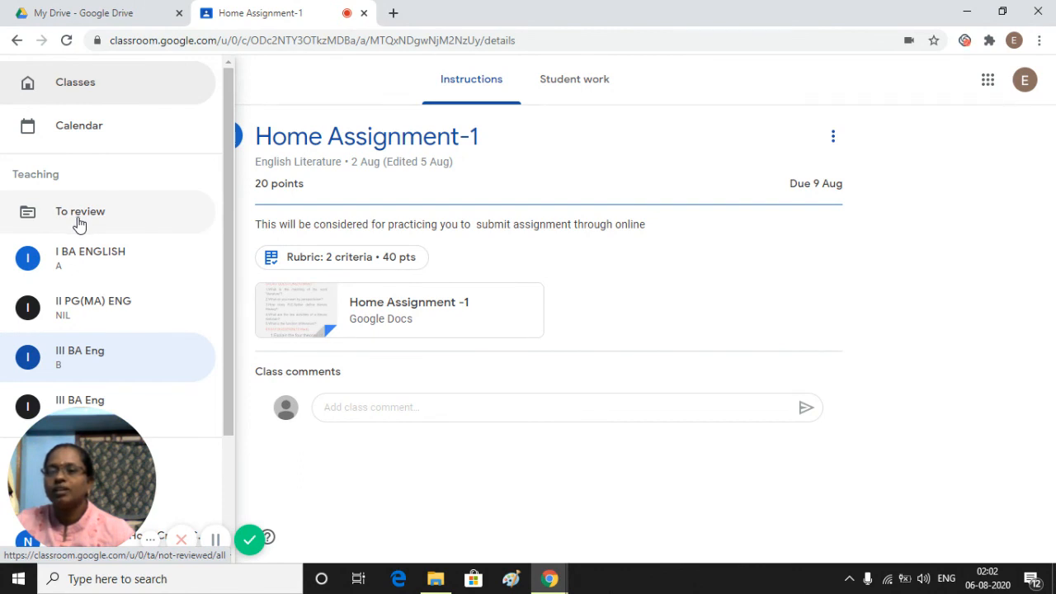
scroll(151, 314, "down", 2)
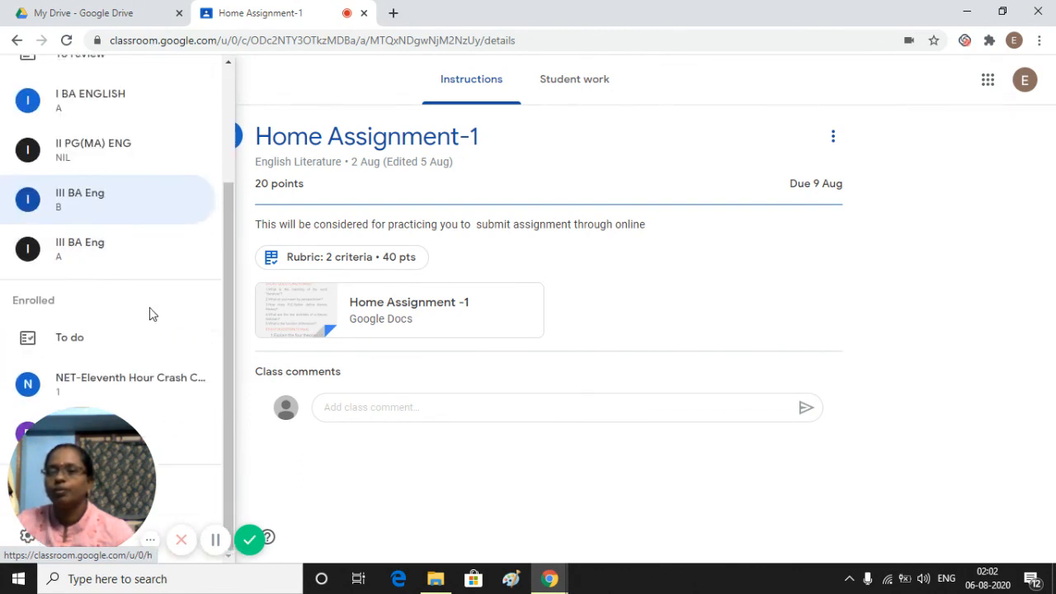
left_click(70, 346)
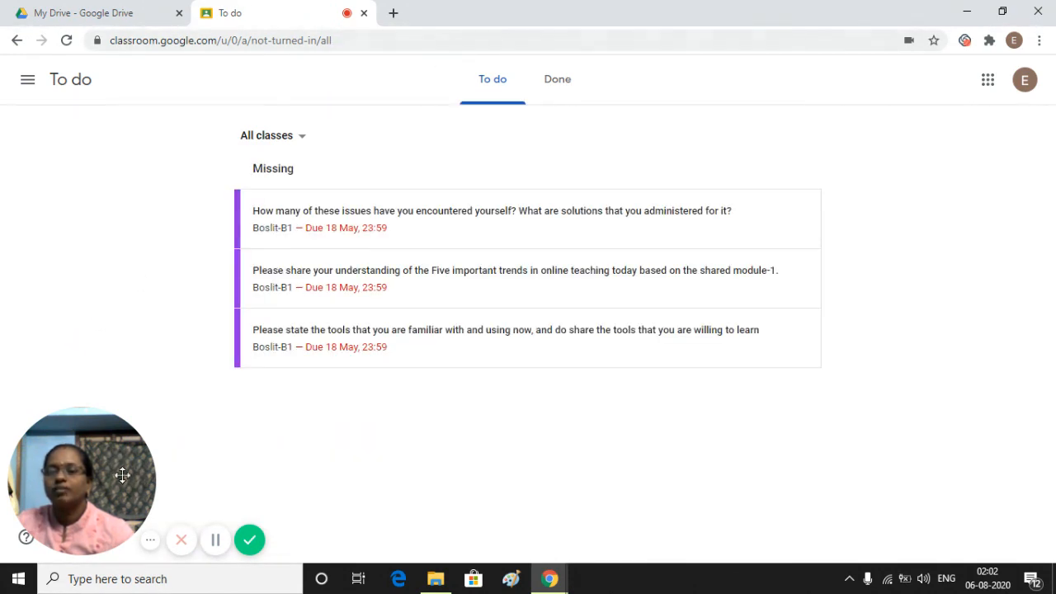
Step: Leave the To do list, view the calendar for all classes and open the Daily Attendance topic of III BA Eng
key("alt+Left")
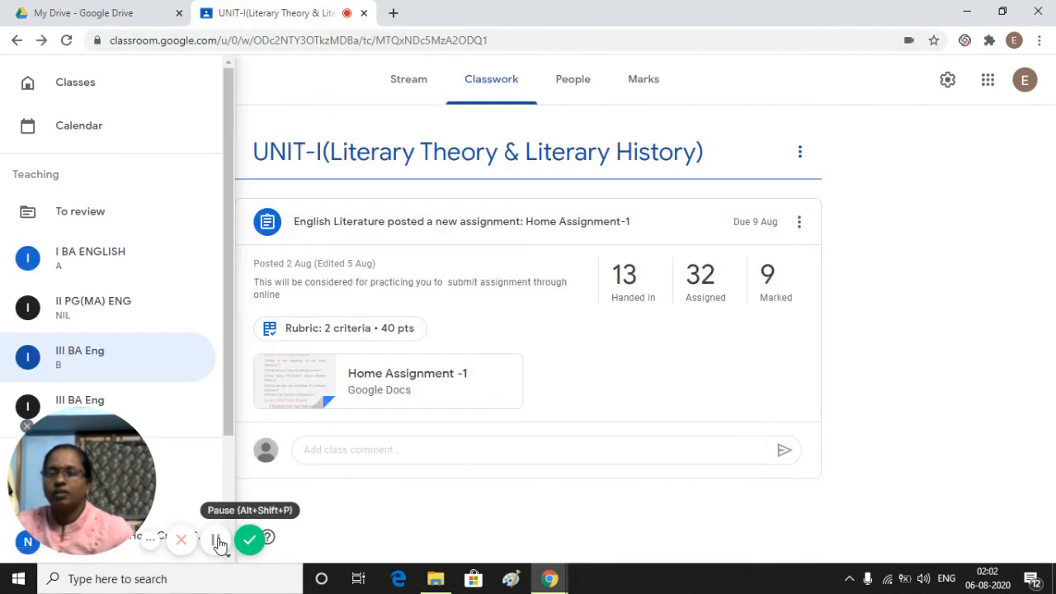
left_click(83, 132)
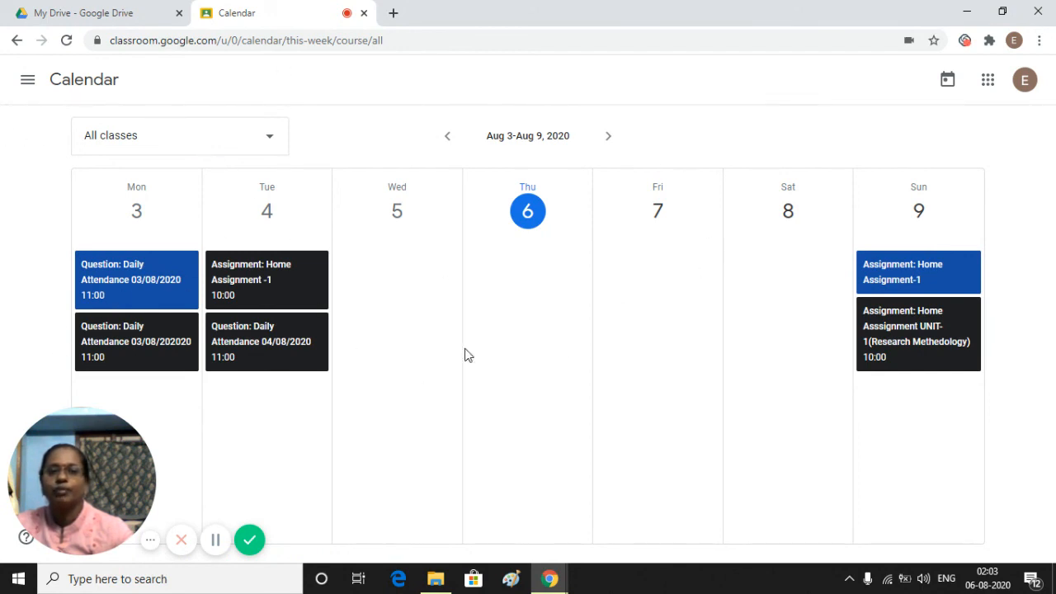
left_click(216, 549)
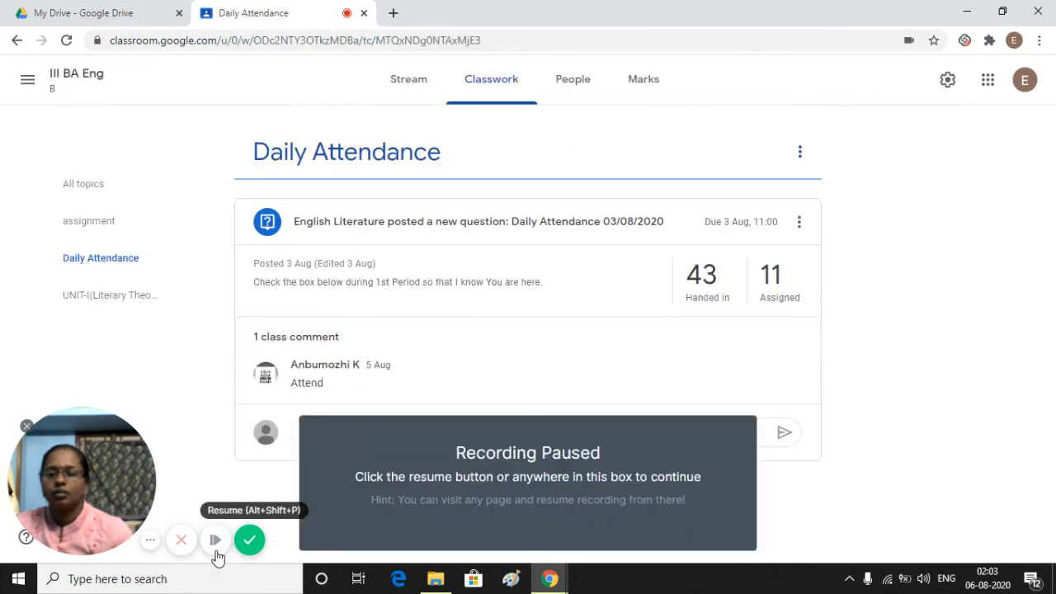
left_click(216, 551)
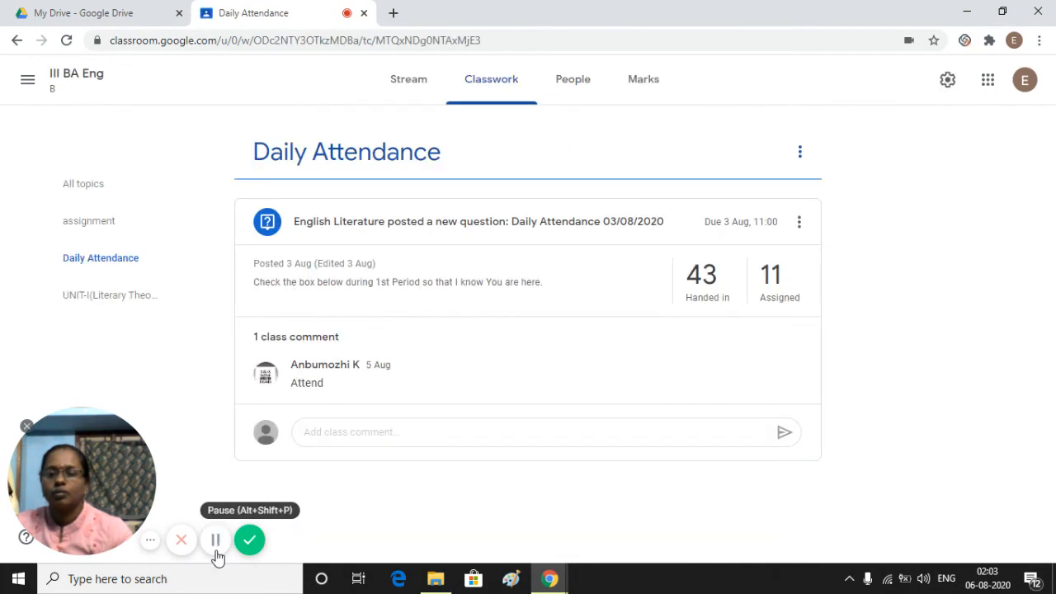
Step: Open the III BA Eng people list and look through its teachers and enrolled students
left_click(565, 97)
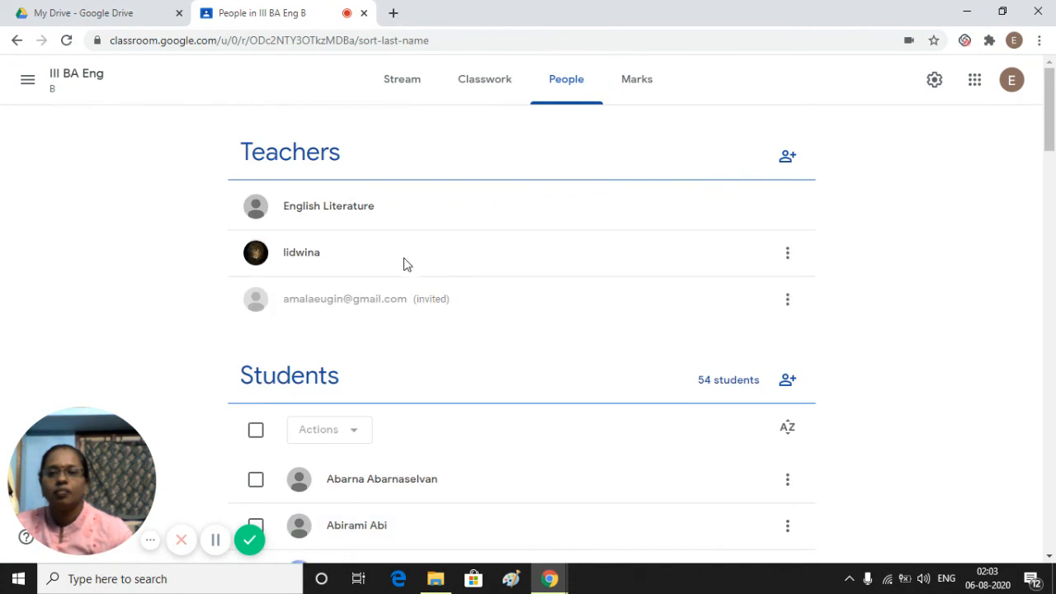
scroll(577, 302, "down", 3)
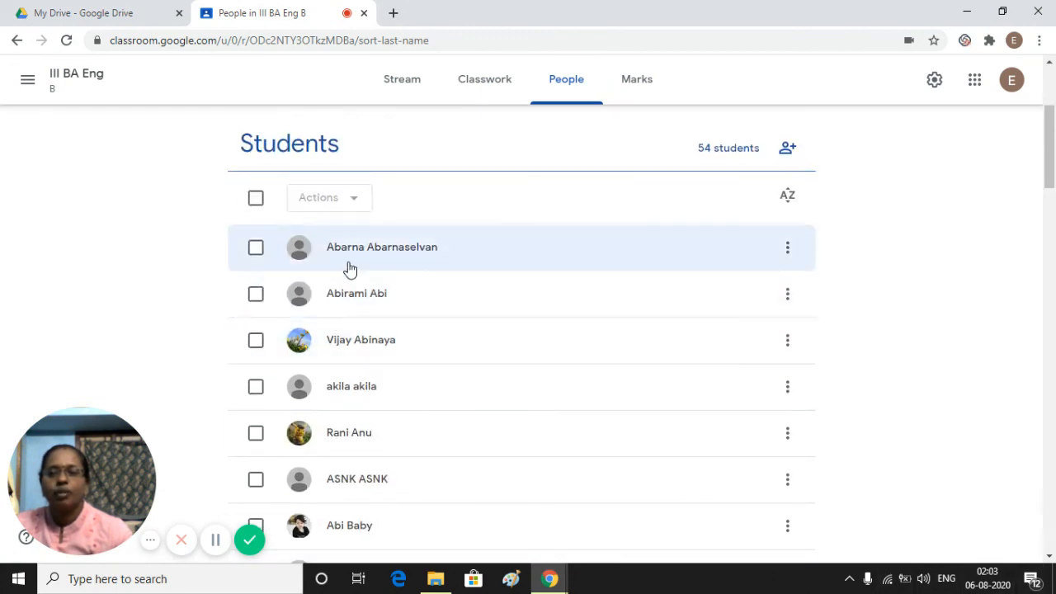
scroll(353, 314, "down", 2)
scroll(353, 330, "down", 10)
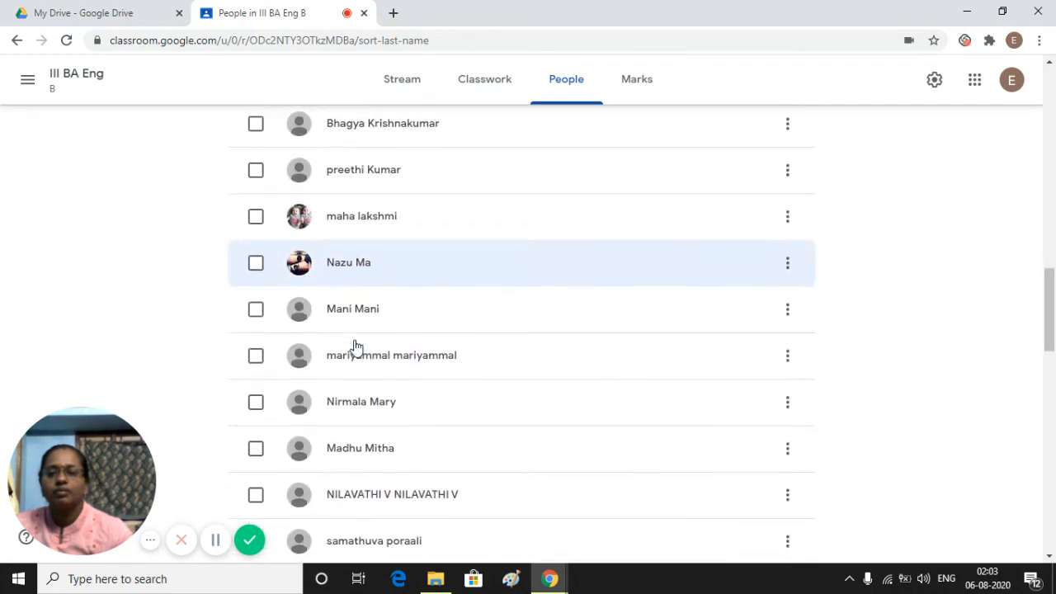
scroll(367, 368, "down", 3)
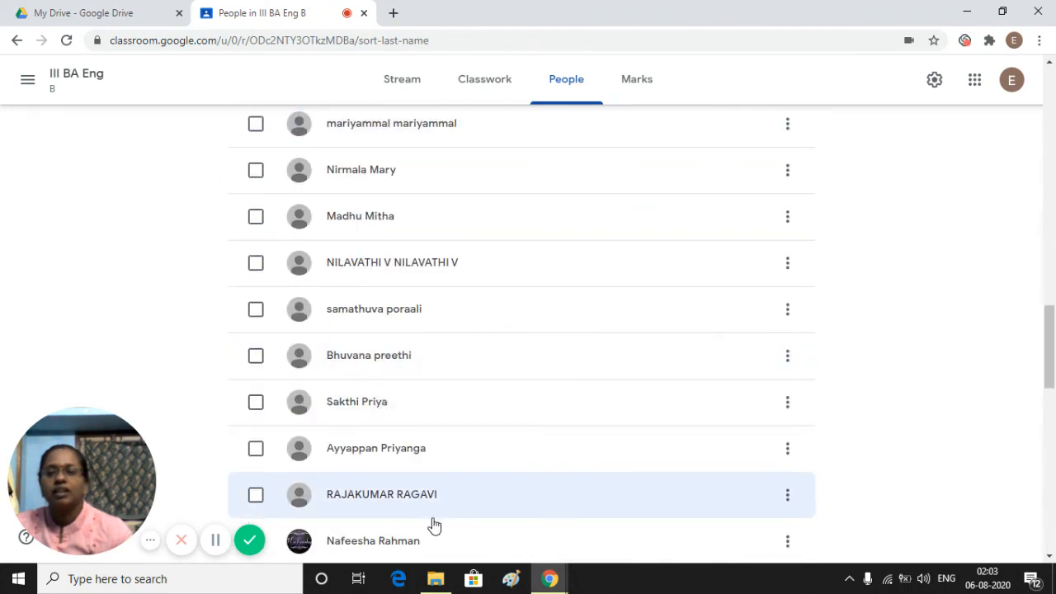
scroll(432, 517, "up", 15)
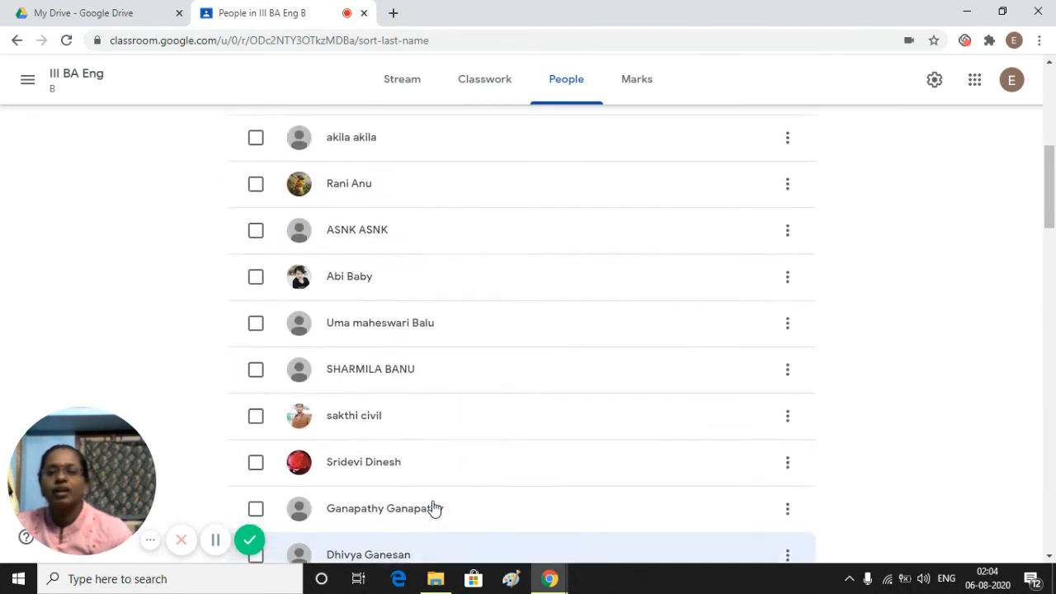
scroll(436, 506, "up", 1)
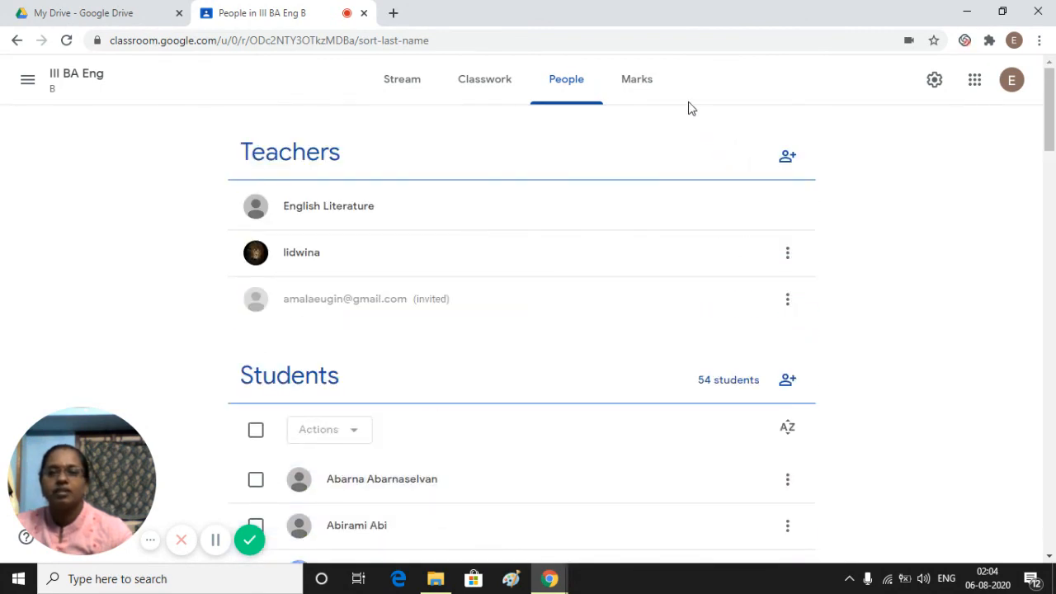
Step: Open the III BA Eng marks record and look through the students' Daily Attendance entries
left_click(632, 93)
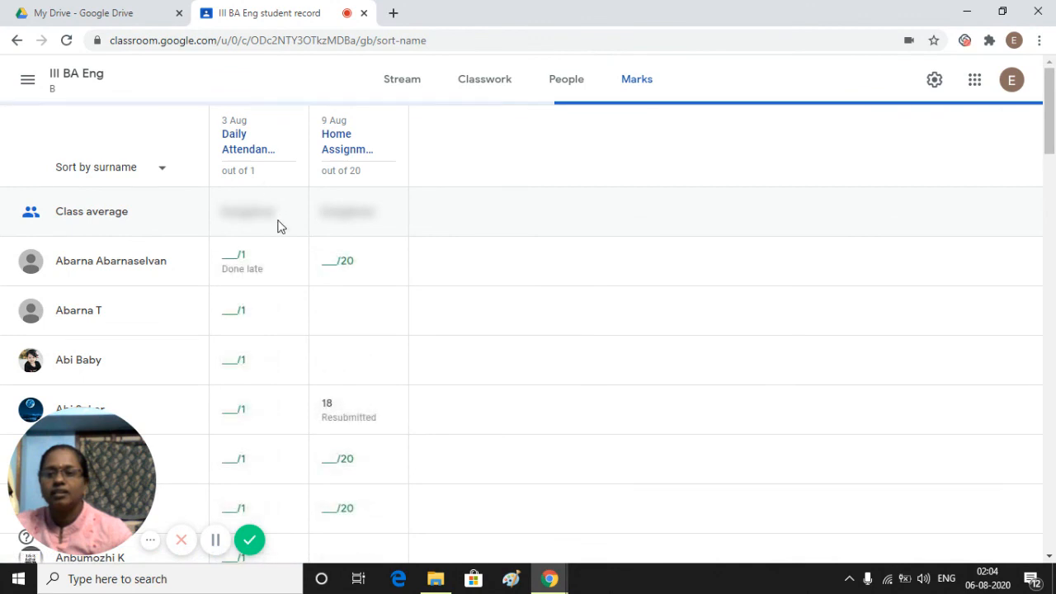
scroll(290, 391, "down", 2)
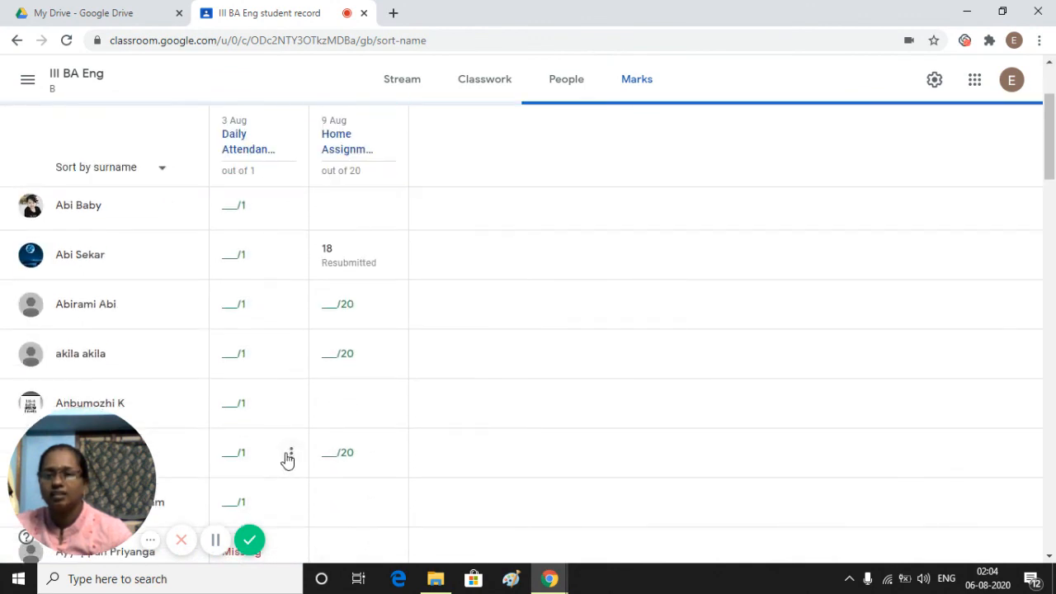
scroll(226, 189, "down", 2)
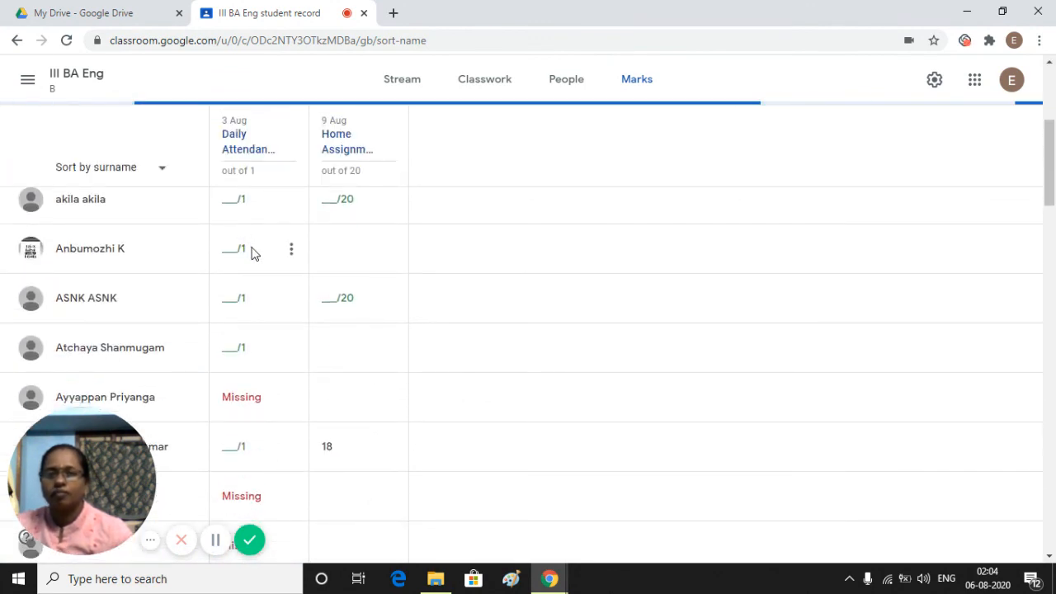
left_click(213, 543)
left_click(213, 543)
left_click(214, 543)
left_click(214, 543)
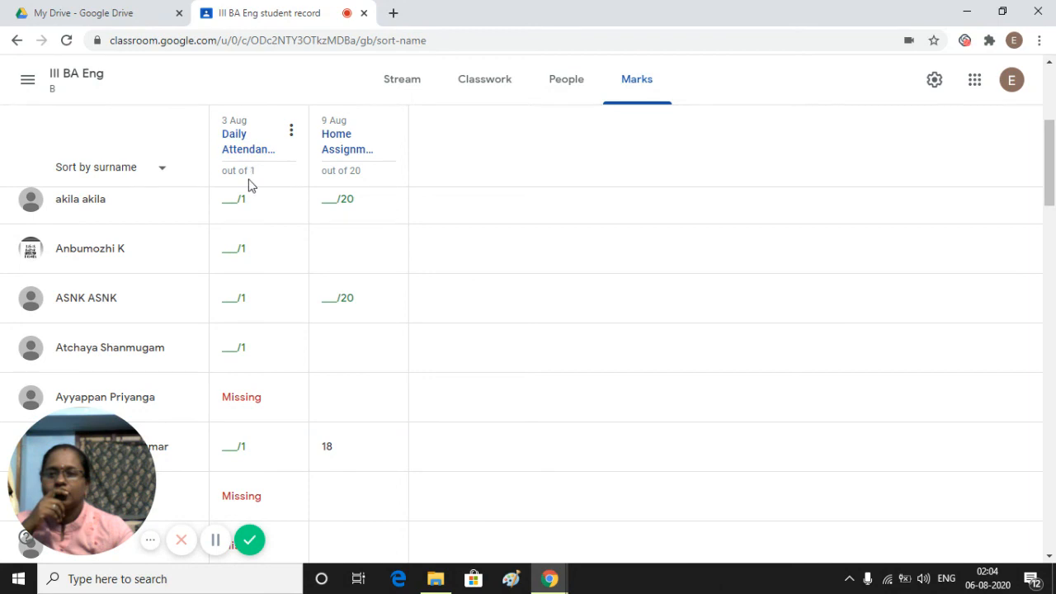
scroll(264, 412, "down", 5)
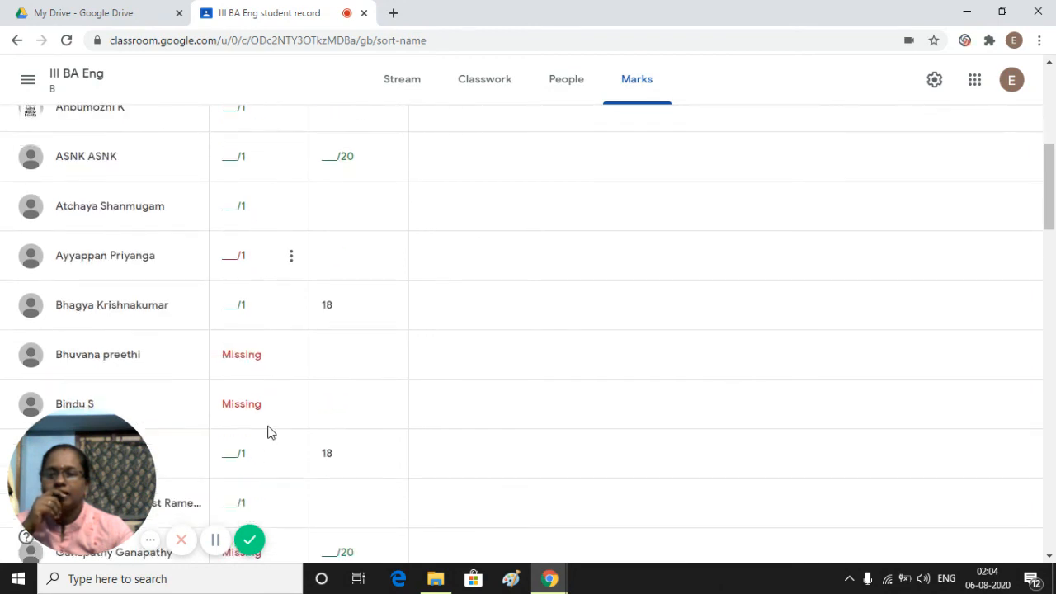
scroll(264, 437, "down", 2)
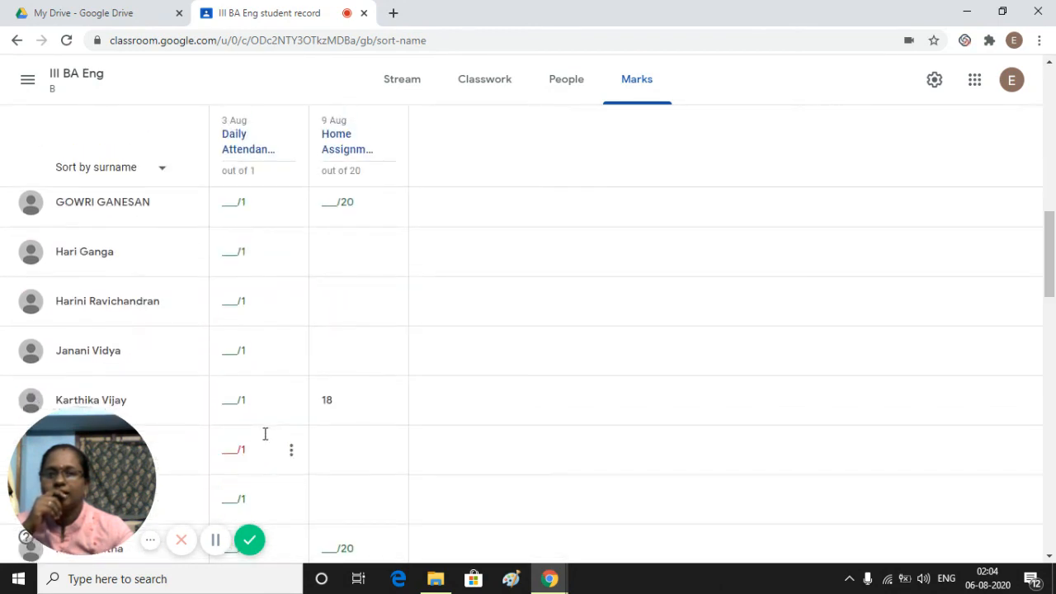
scroll(264, 434, "down", 4)
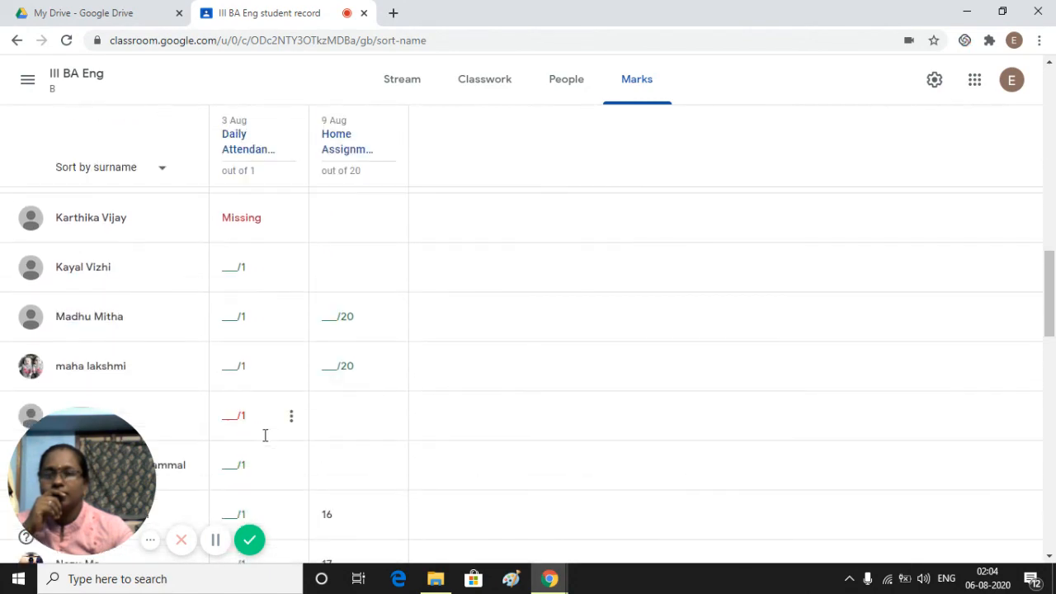
scroll(264, 435, "down", 2)
scroll(273, 426, "up", 4)
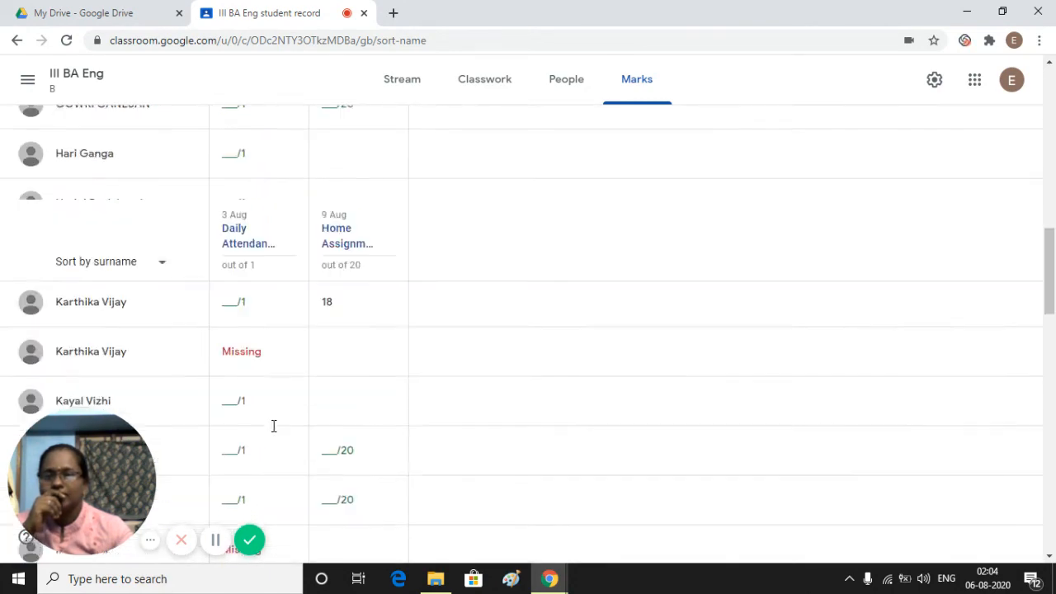
scroll(87, 278, "down", 5)
scroll(99, 330, "down", 7)
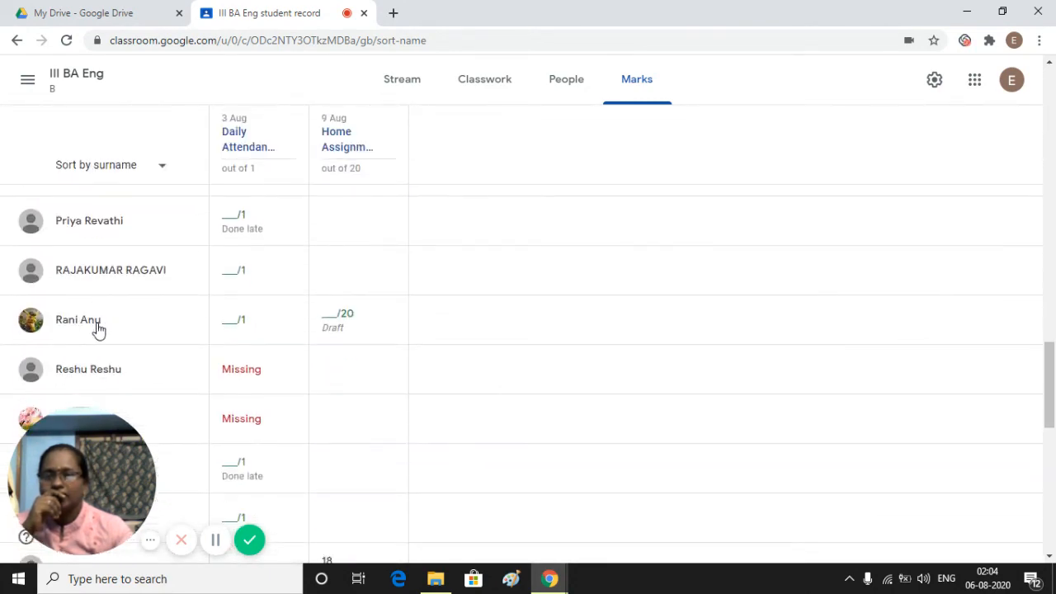
scroll(129, 318, "down", 1)
scroll(296, 330, "down", 3)
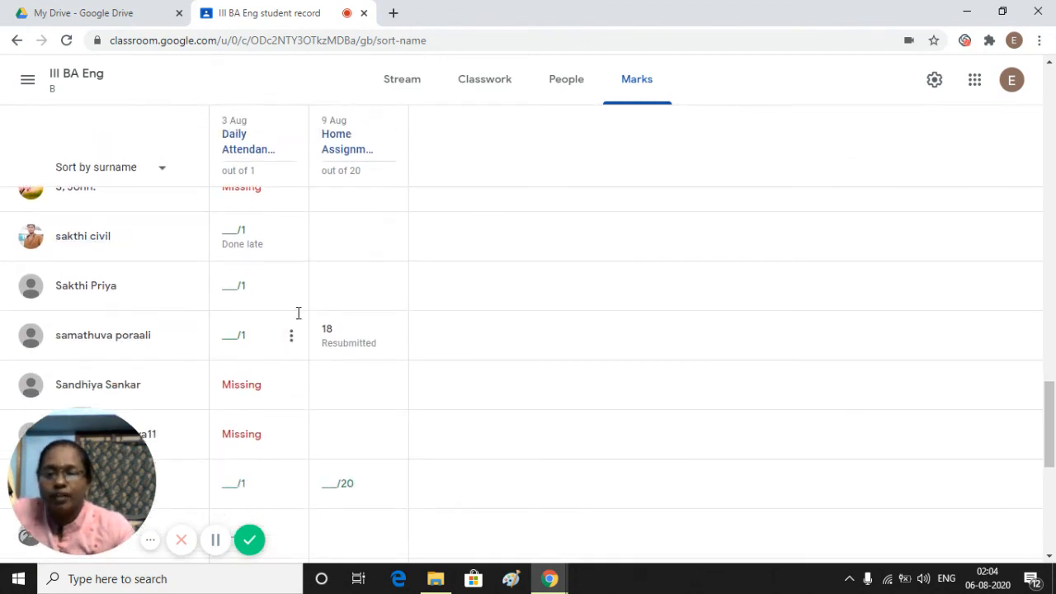
Step: Check the Home Assignment-1 column of the marks record for returned, draft and unmarked work
scroll(296, 356, "down", 5)
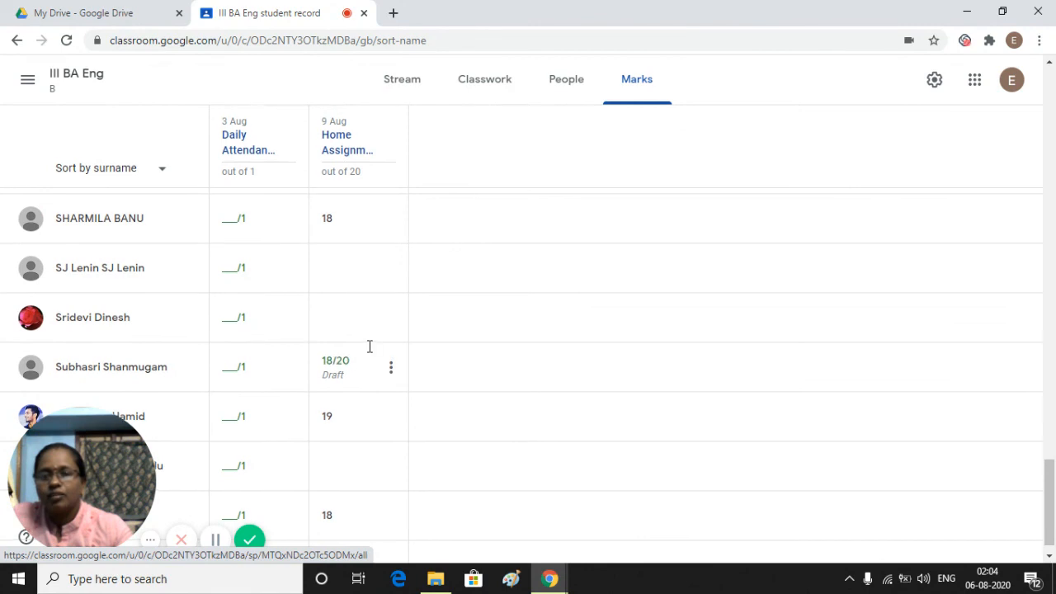
scroll(371, 330, "up", 5)
scroll(379, 316, "up", 3)
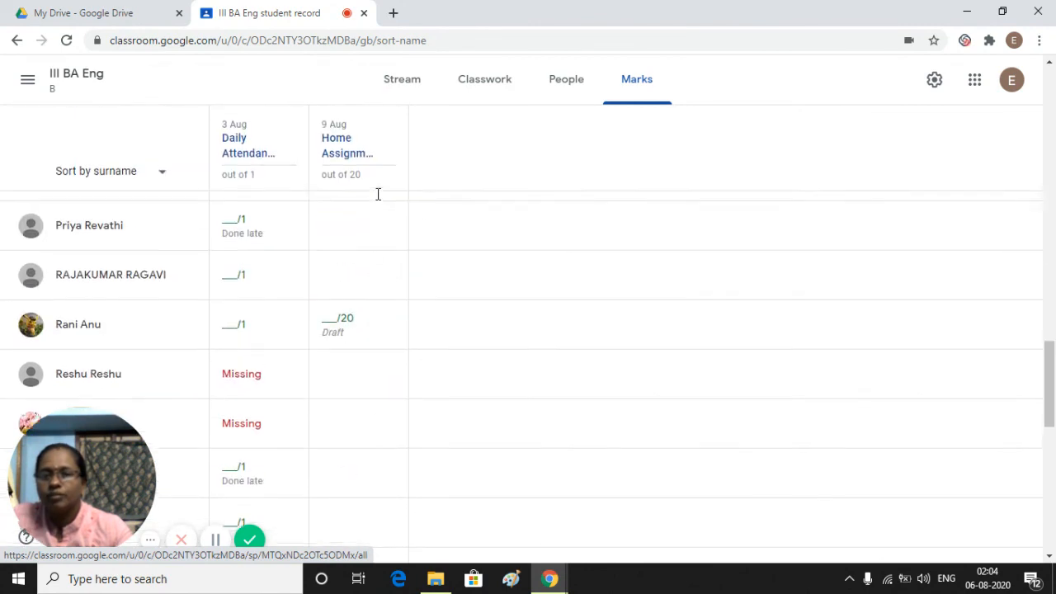
scroll(377, 198, "up", 4)
scroll(375, 219, "down", 6)
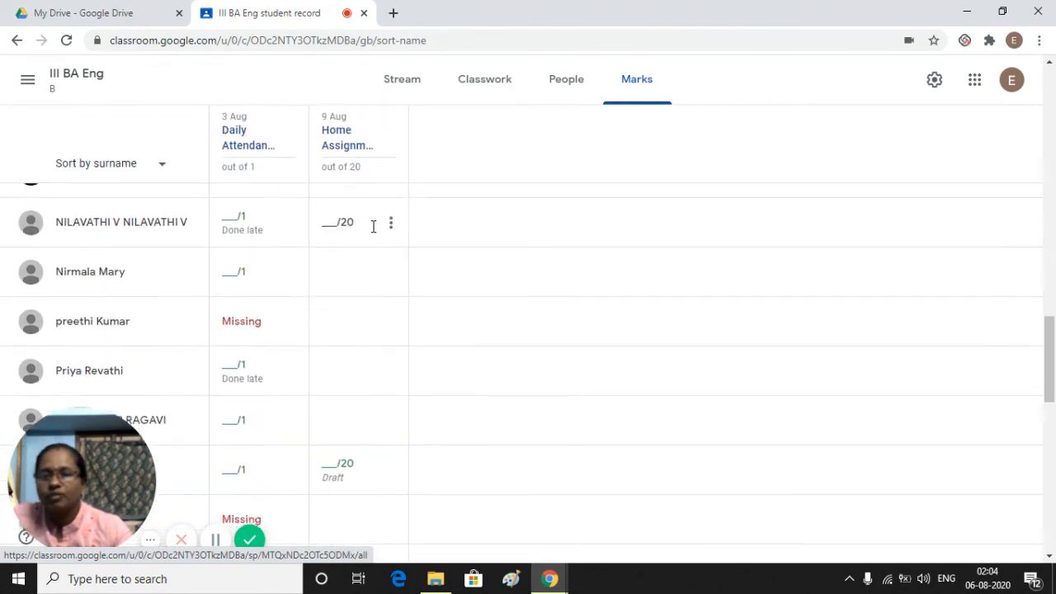
scroll(369, 313, "down", 6)
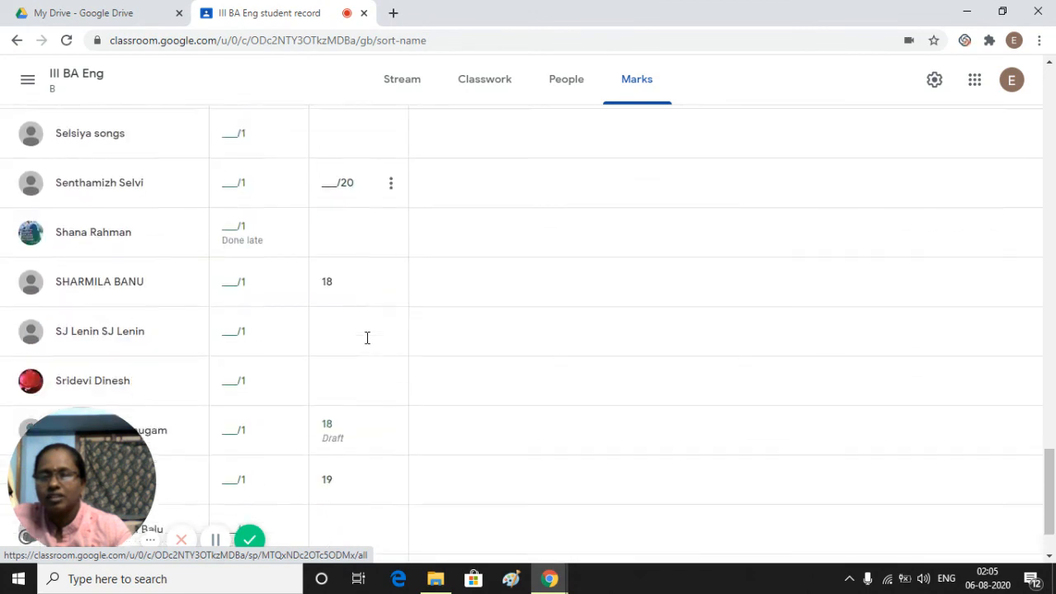